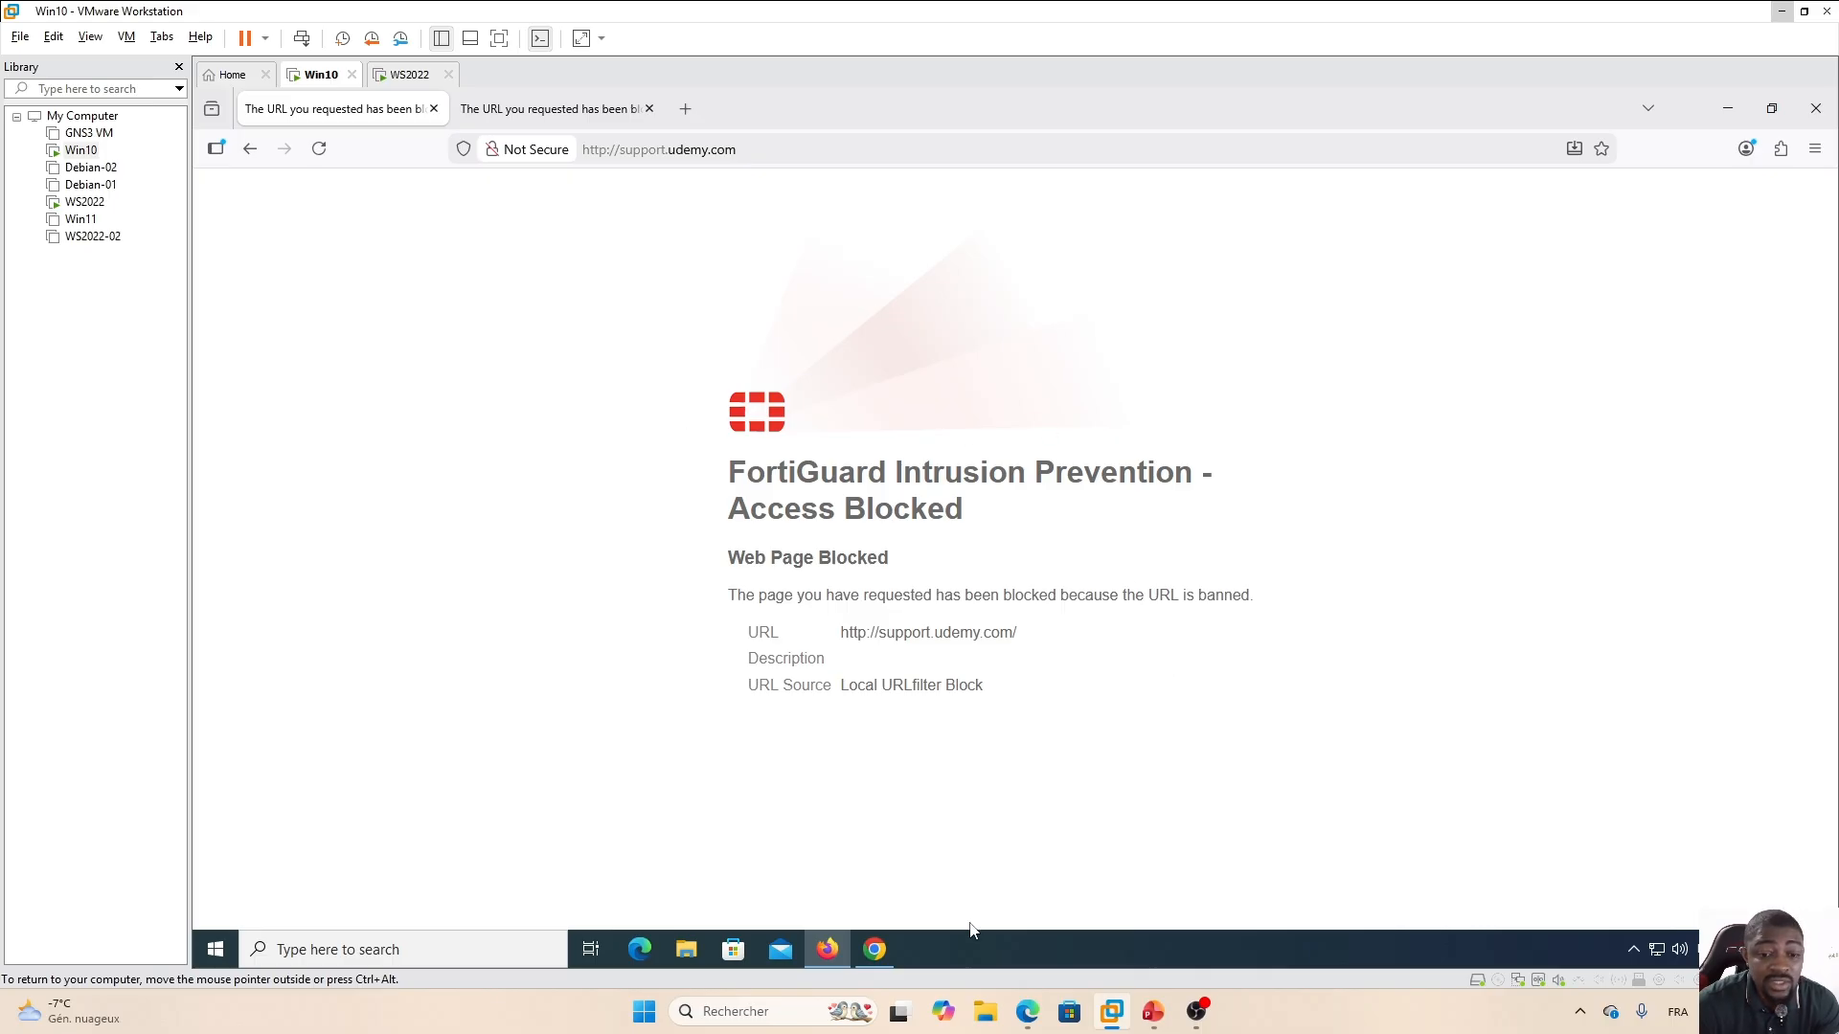
Check the Block Portal Redirection slide, switch to the FortiGate page, and save the Port5_To_Internet policy after discarding the open URL and web filter edits.
left_click(1152, 1011)
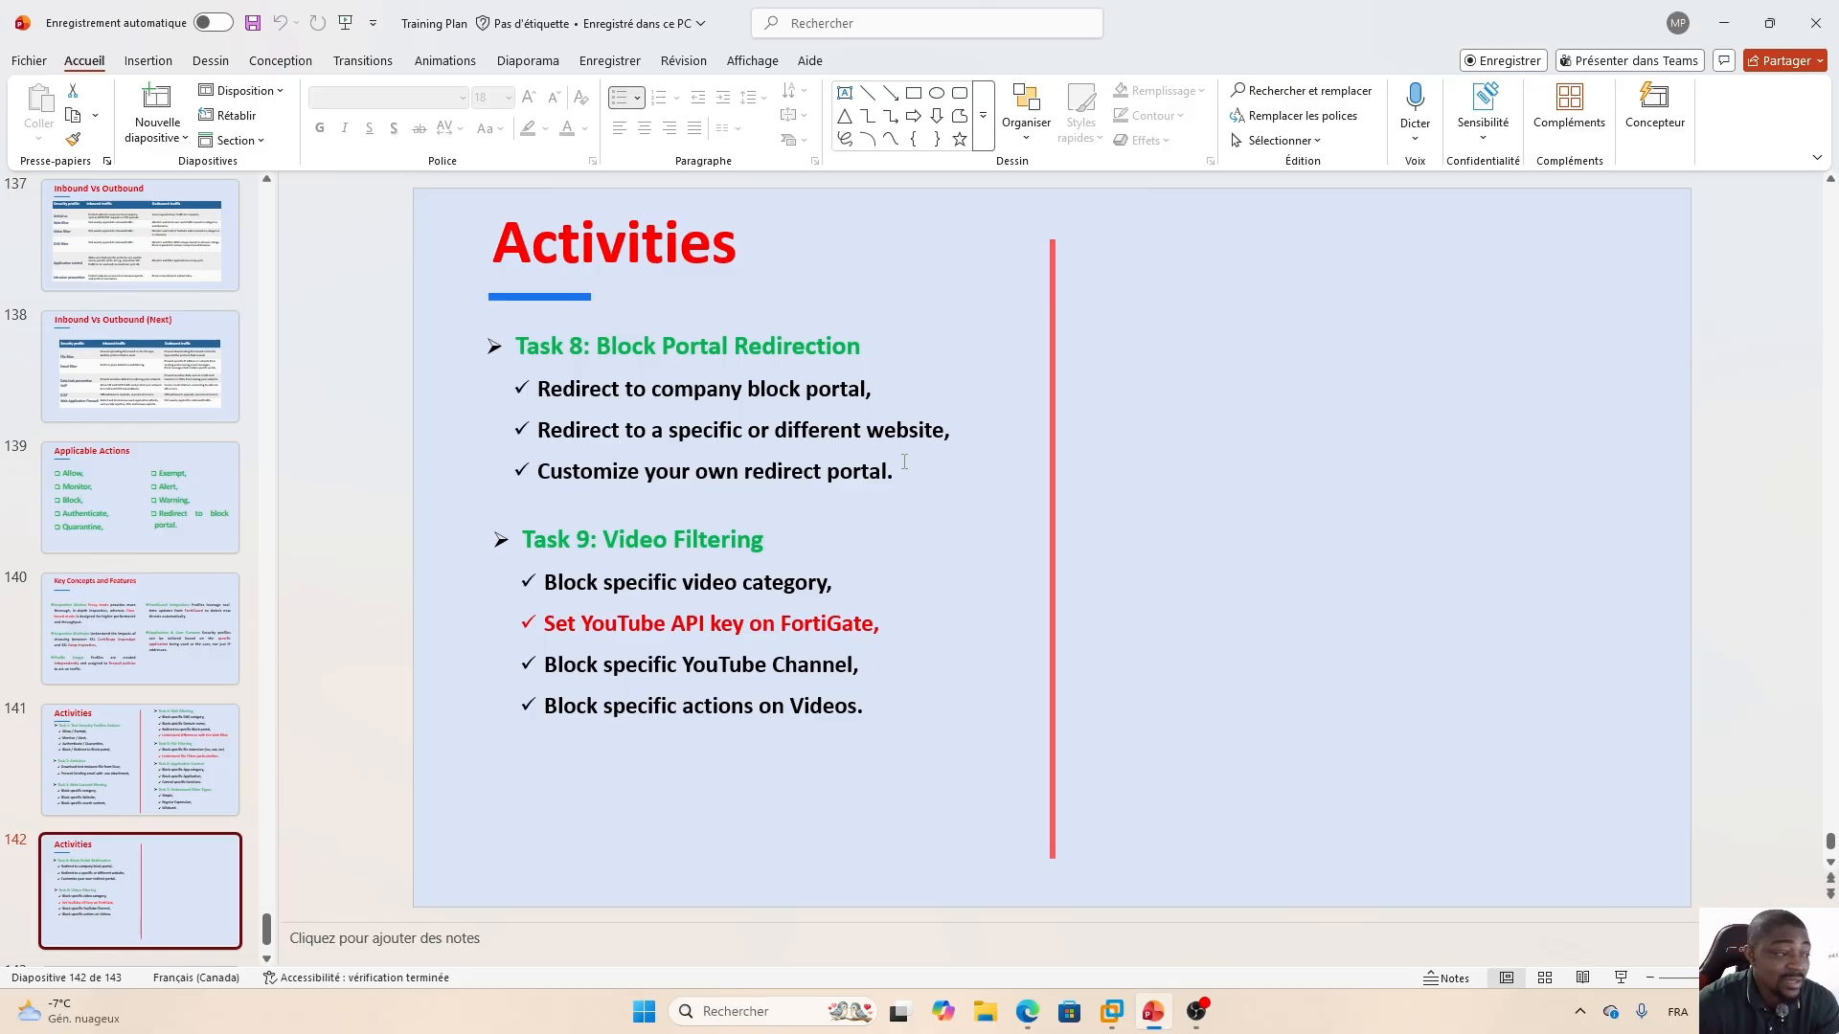
left_click(1026, 1011)
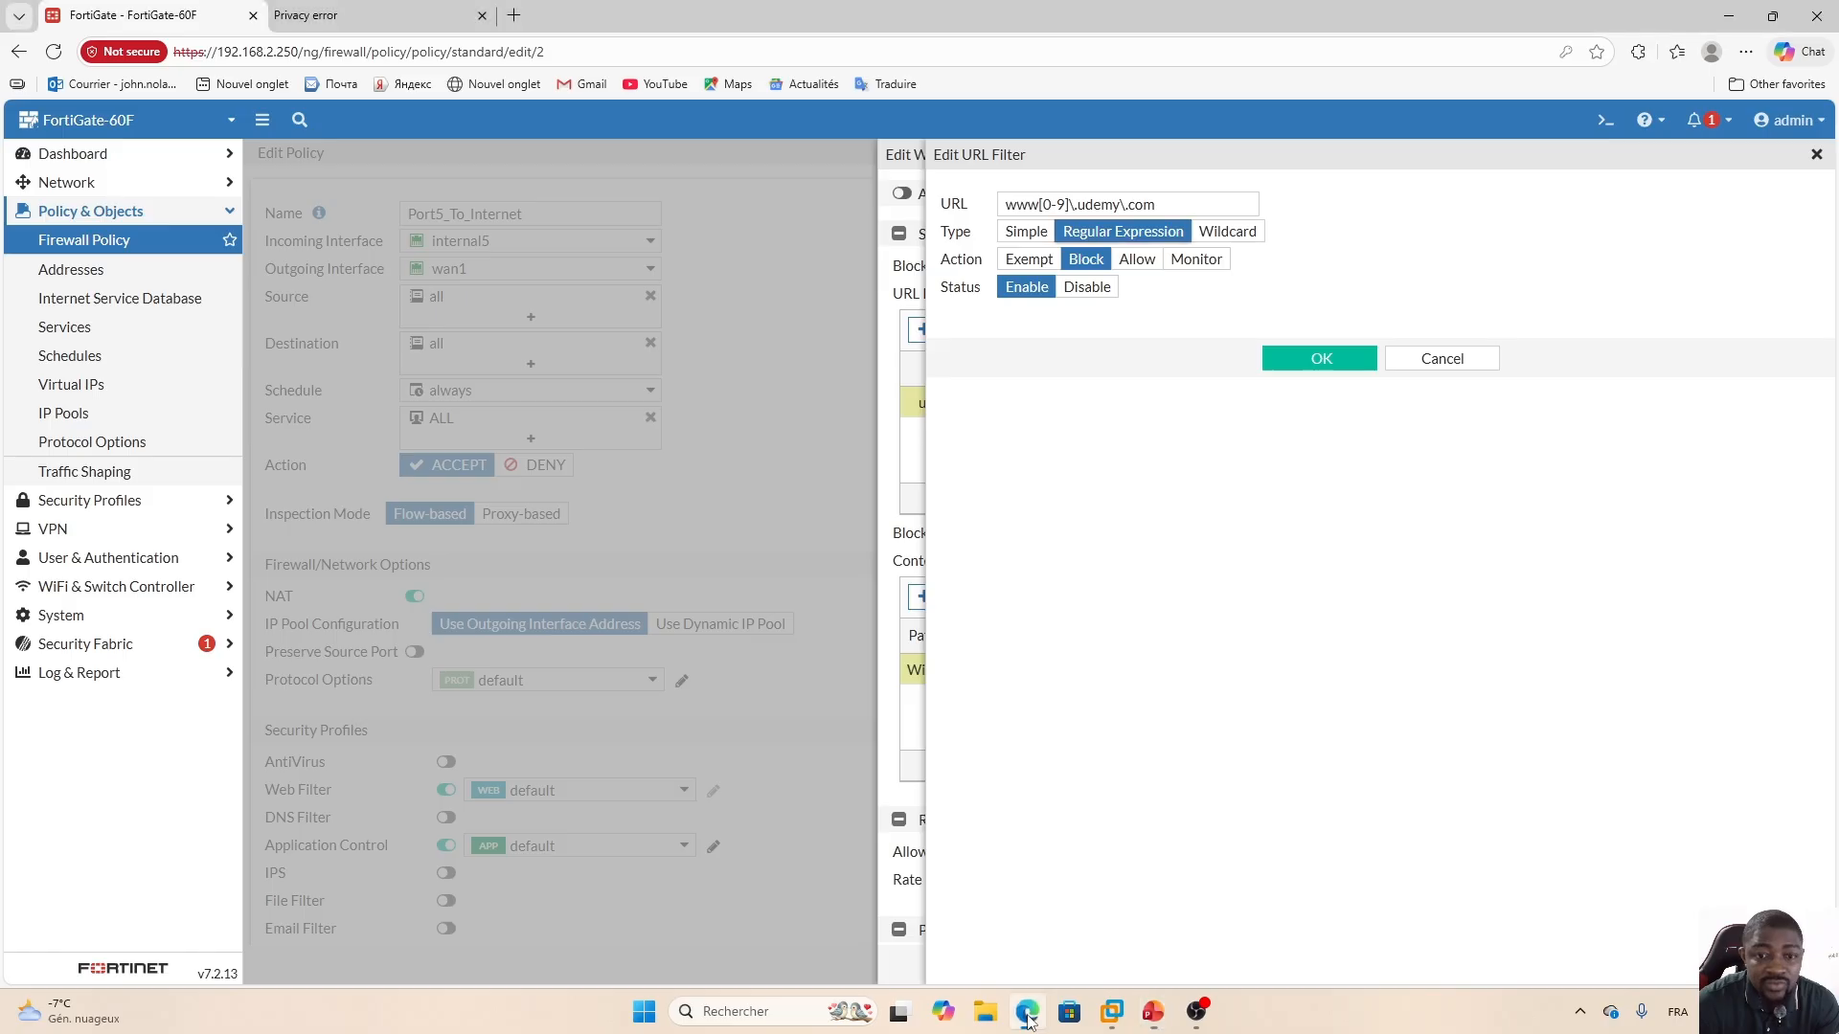
left_click(1816, 155)
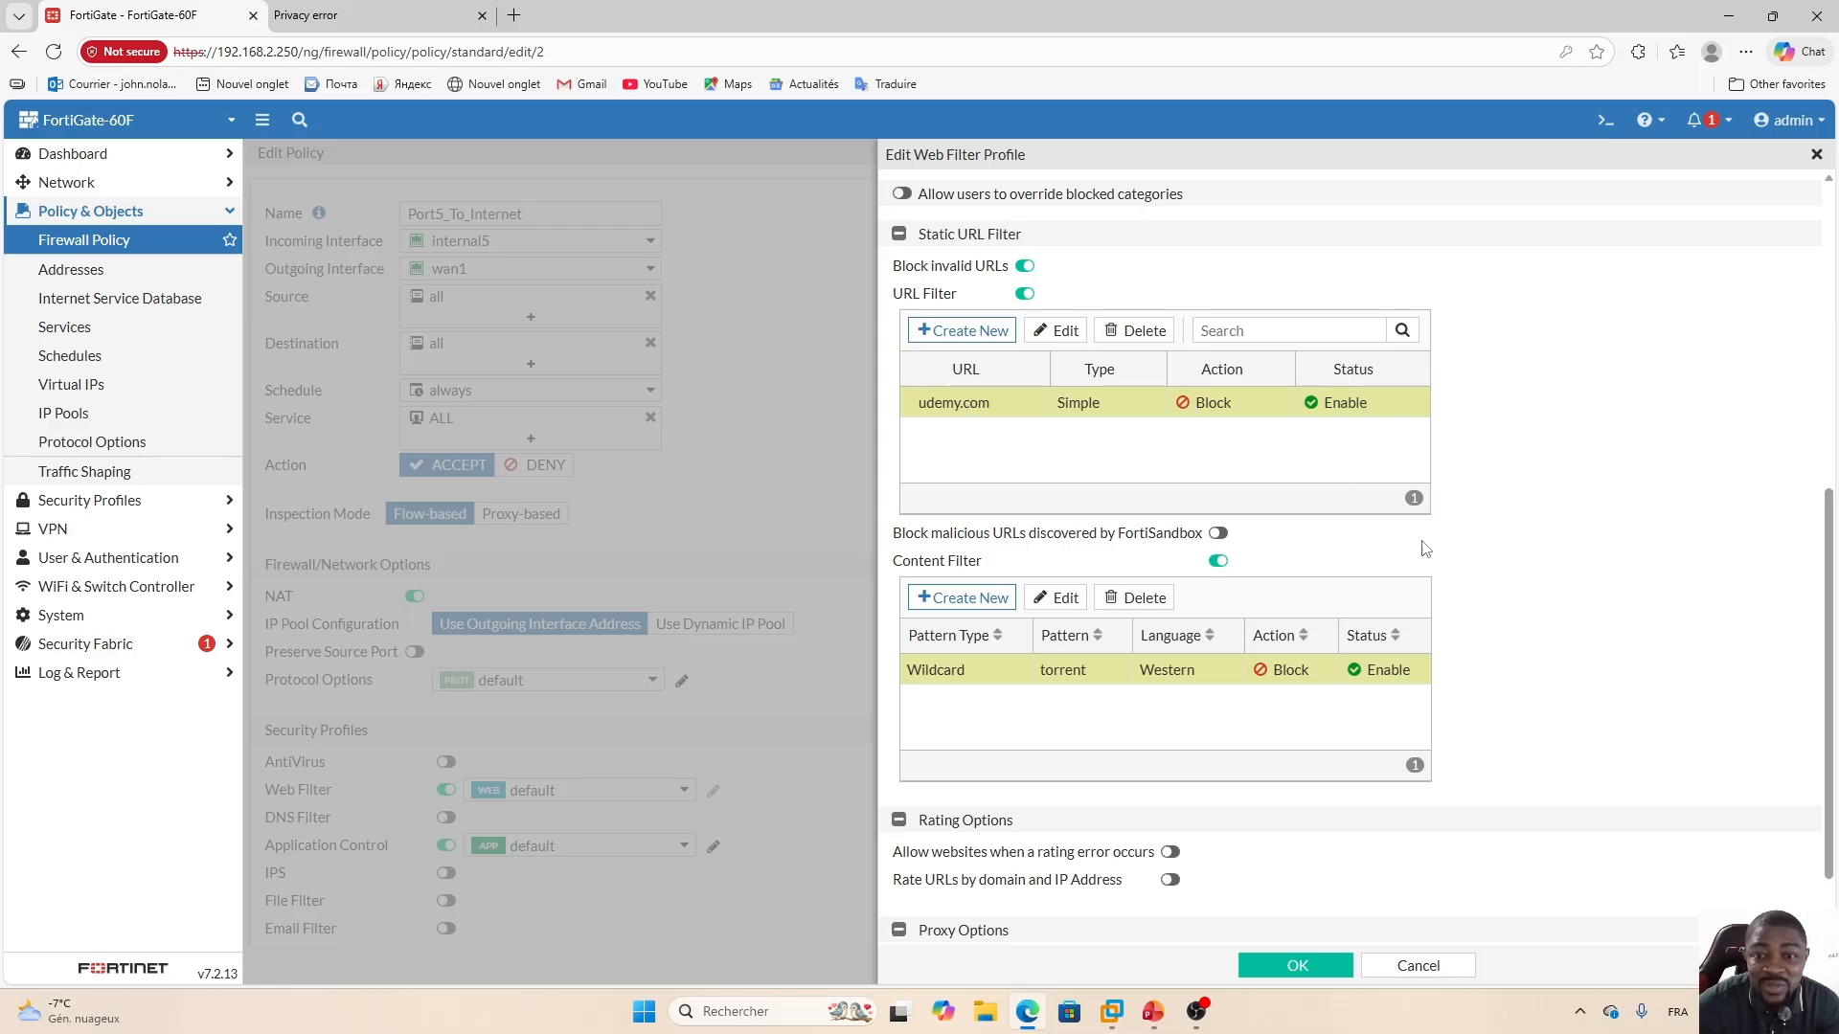
left_click(1401, 967)
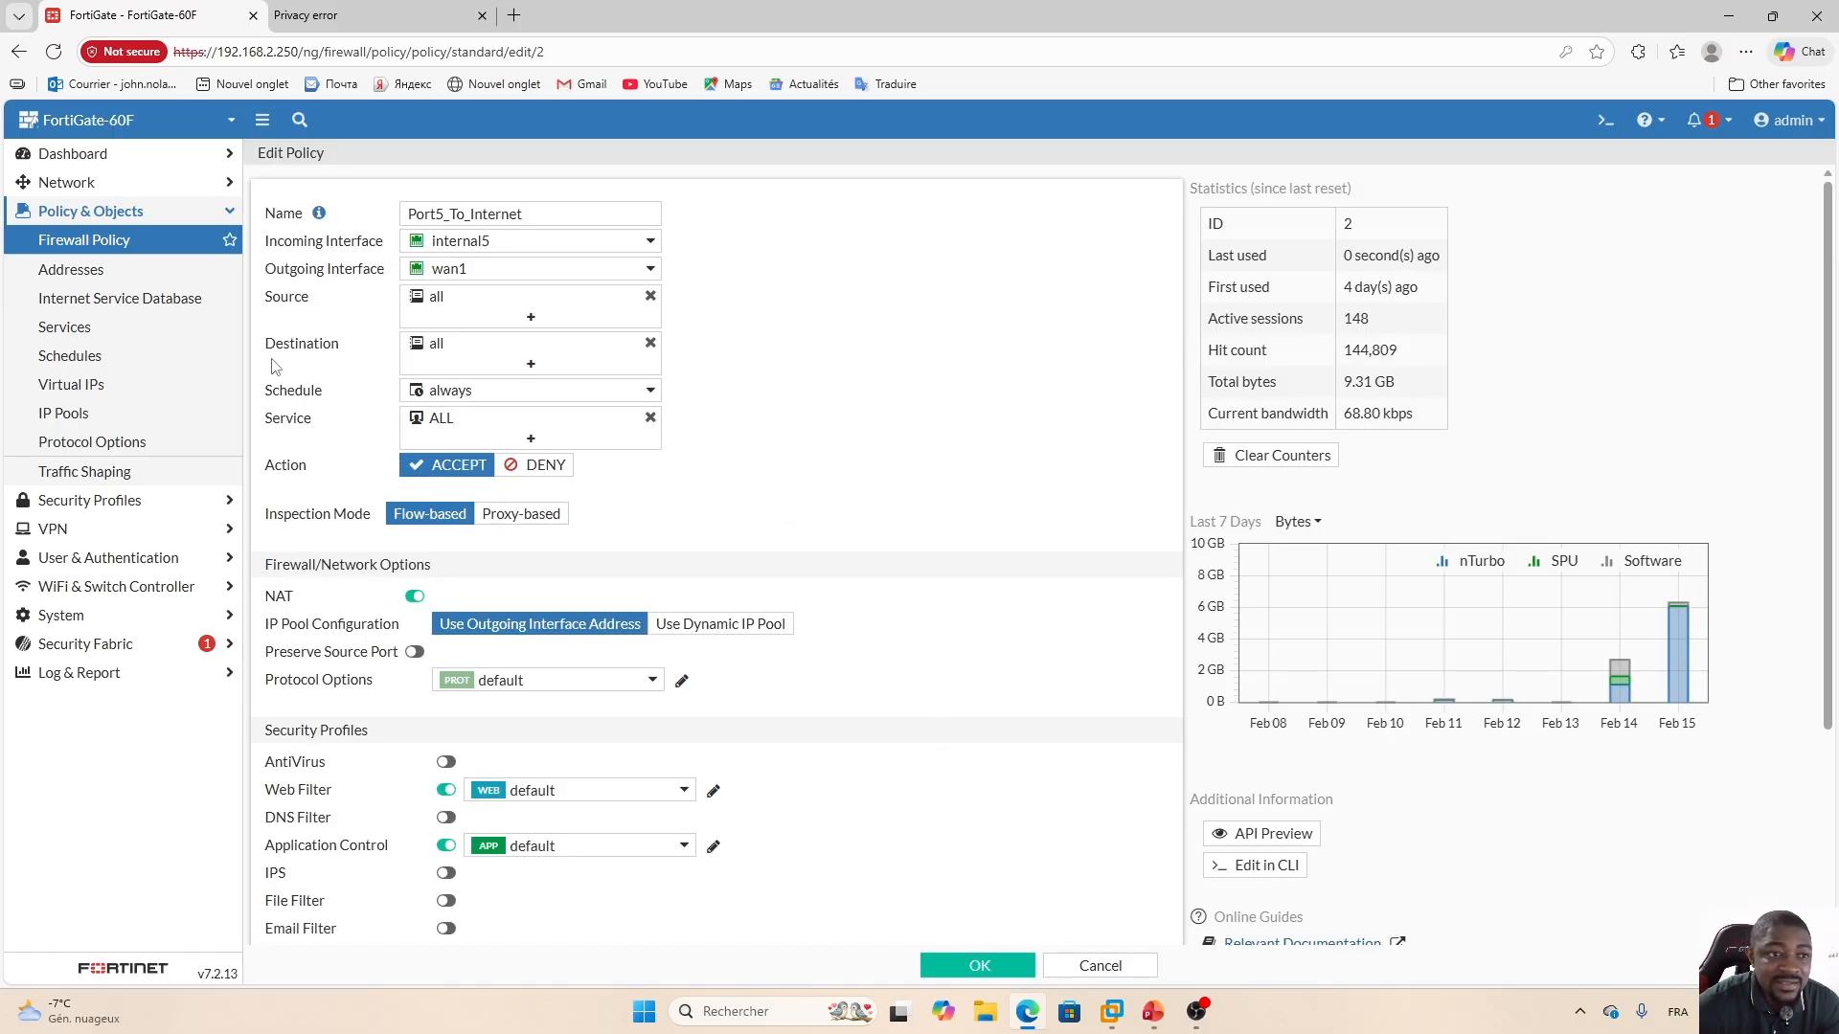
left_click(977, 969)
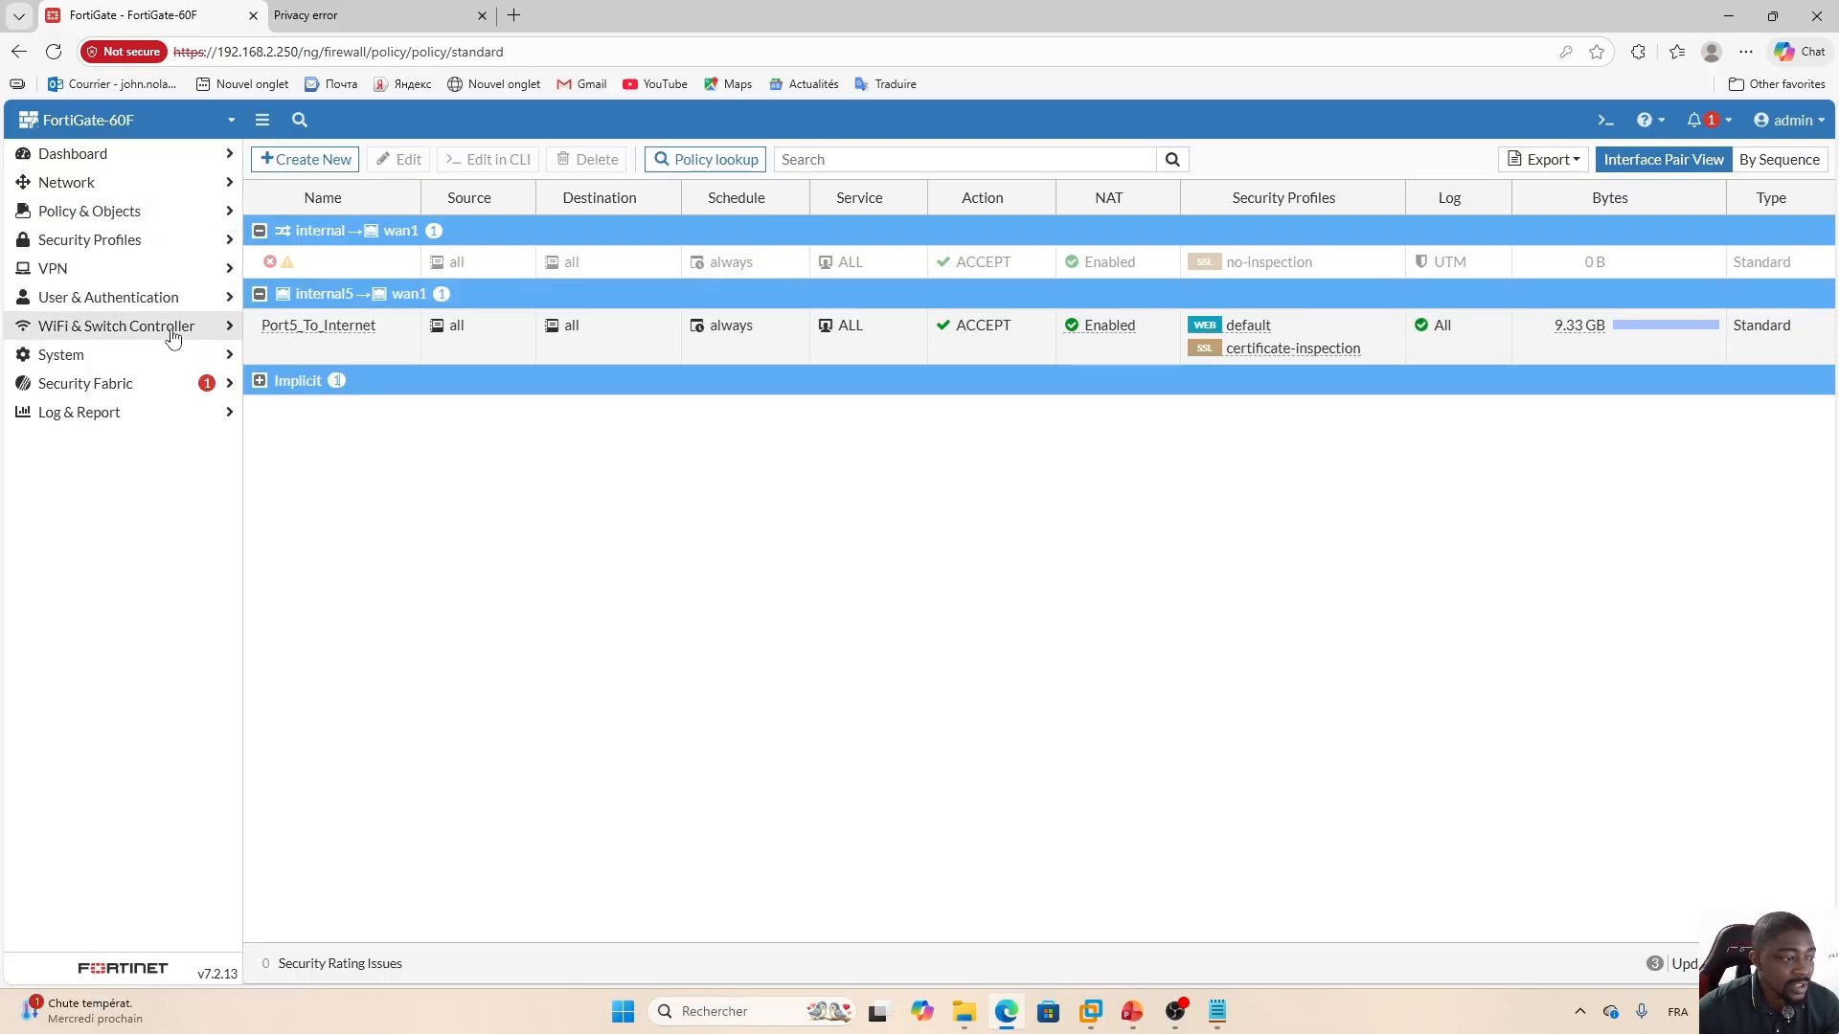
Open the system's replacement messages and preview the Login Page, FortiGuard Block Page and URL Block Page.
left_click(117, 356)
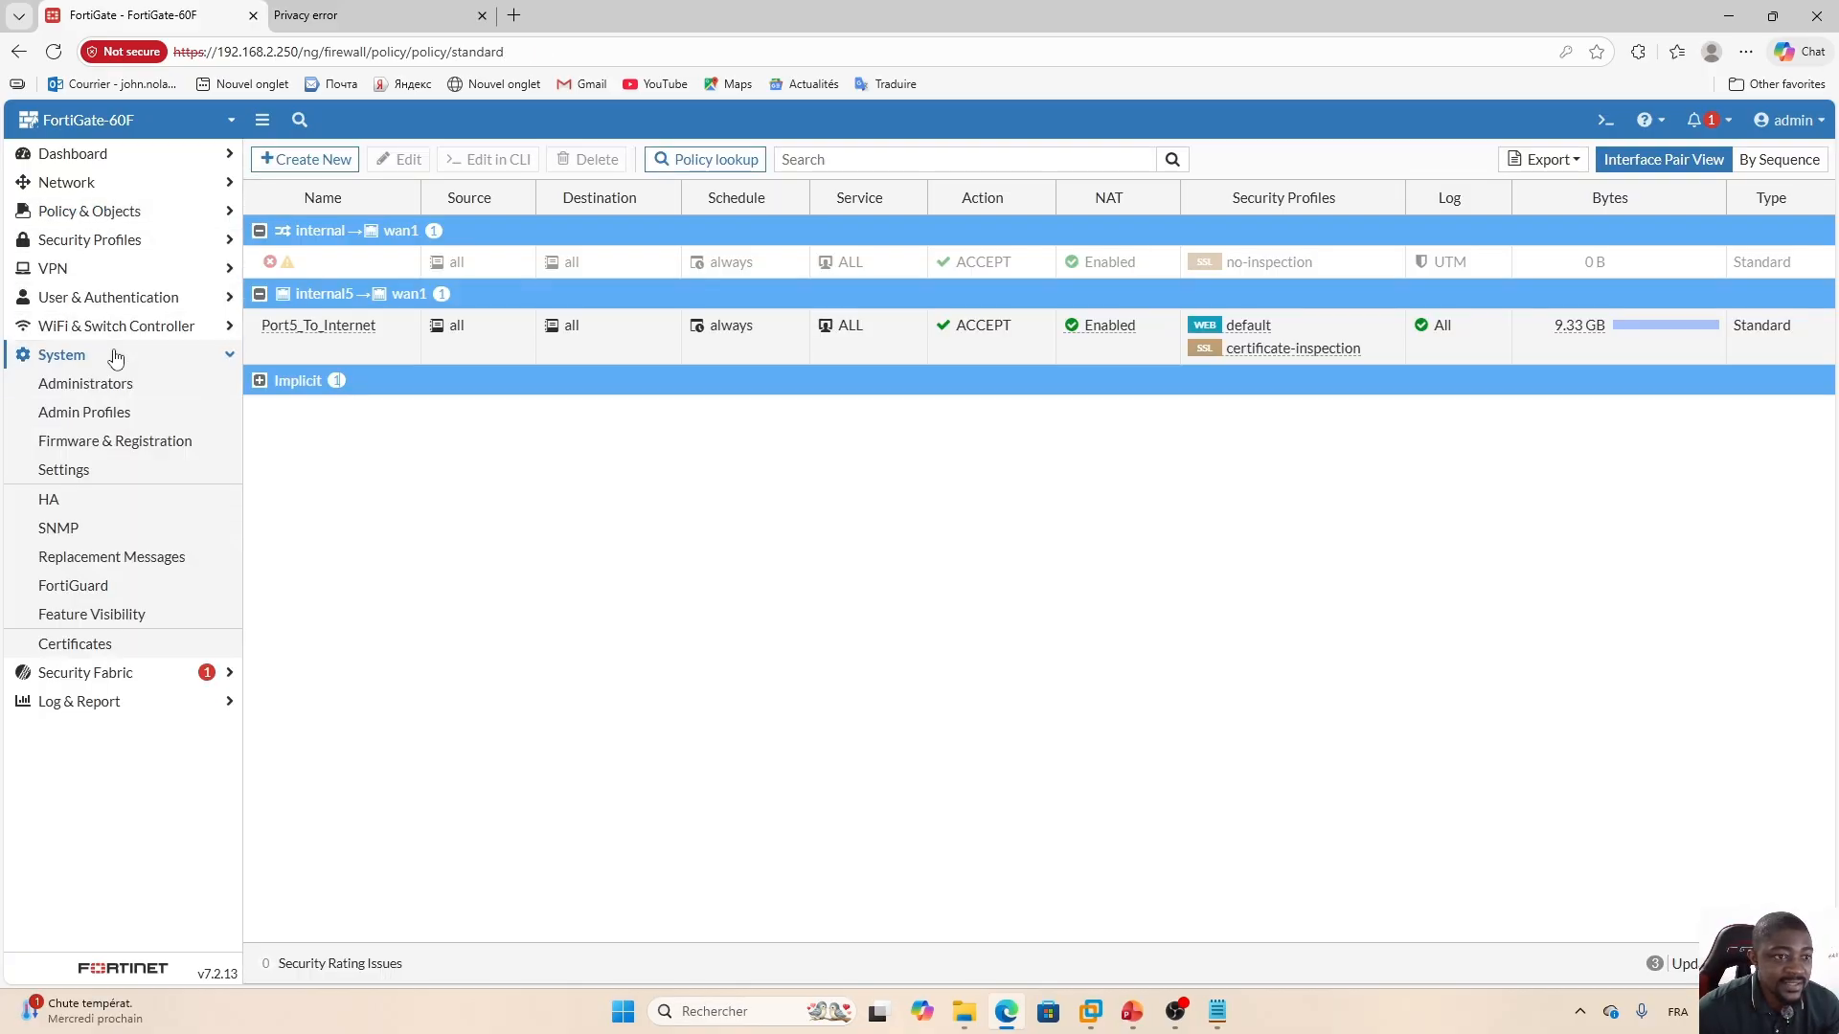
left_click(87, 566)
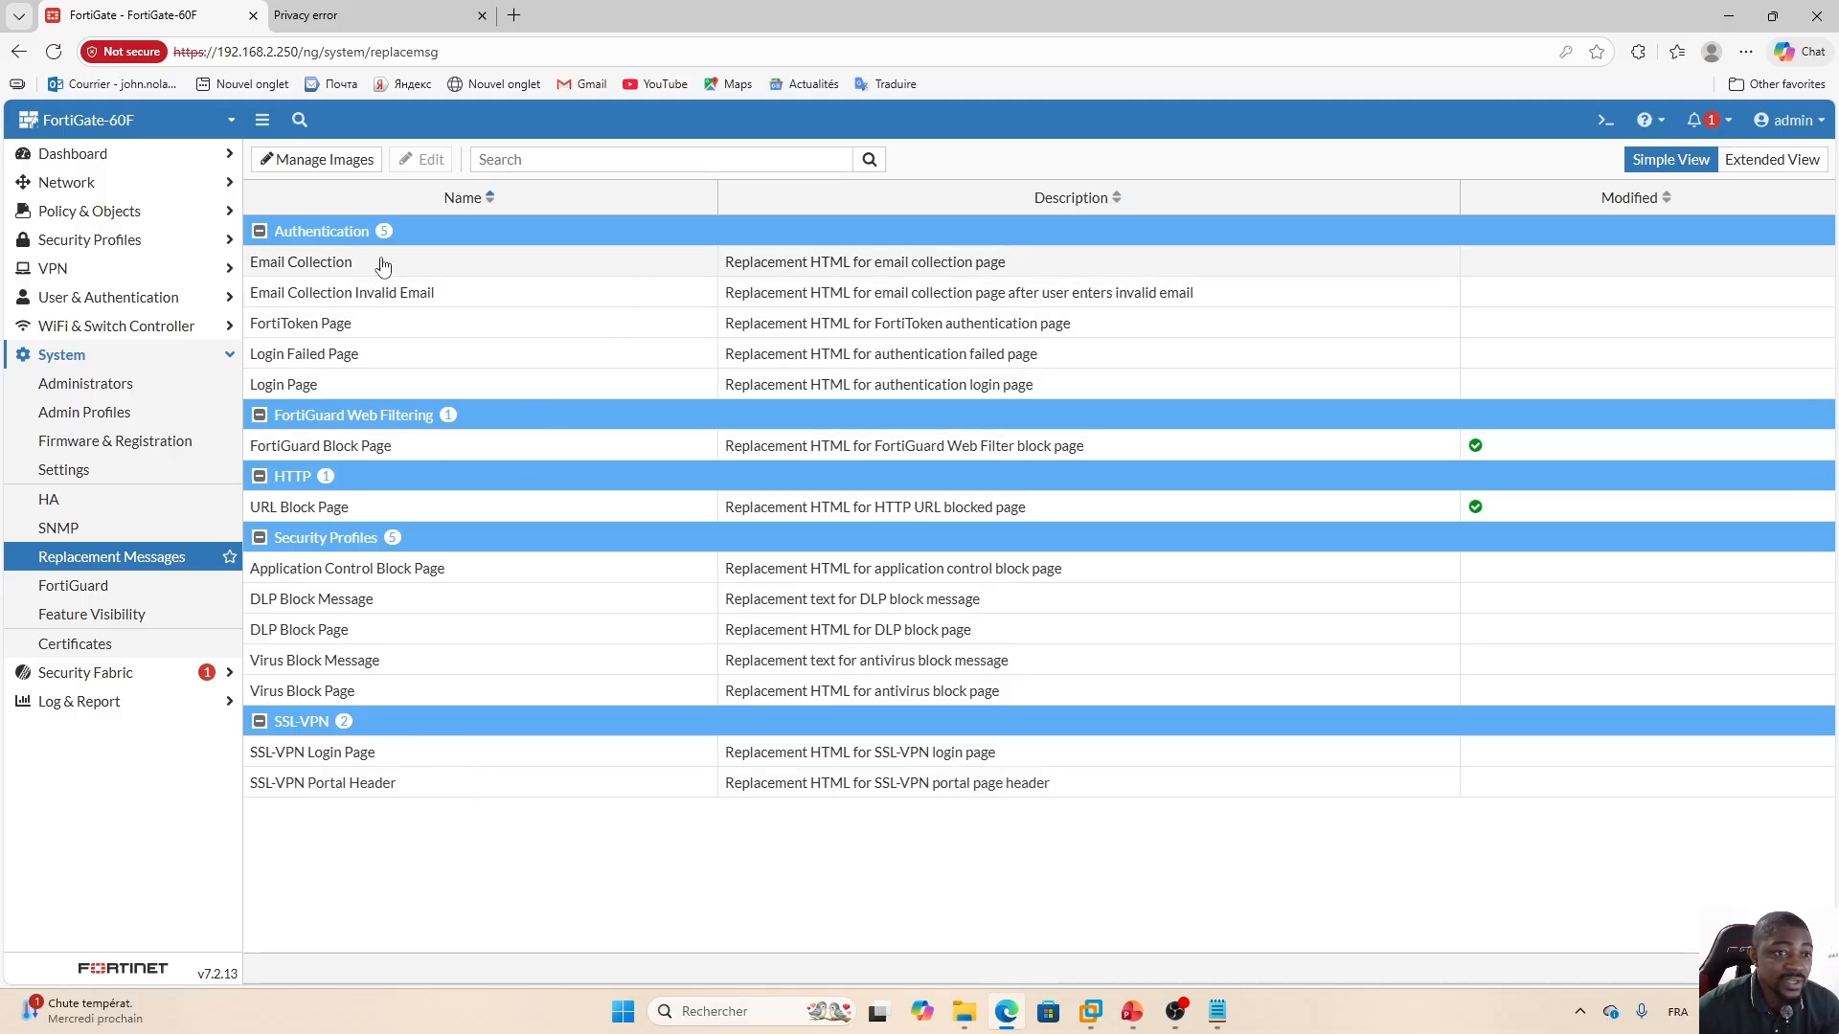
double_click(383, 386)
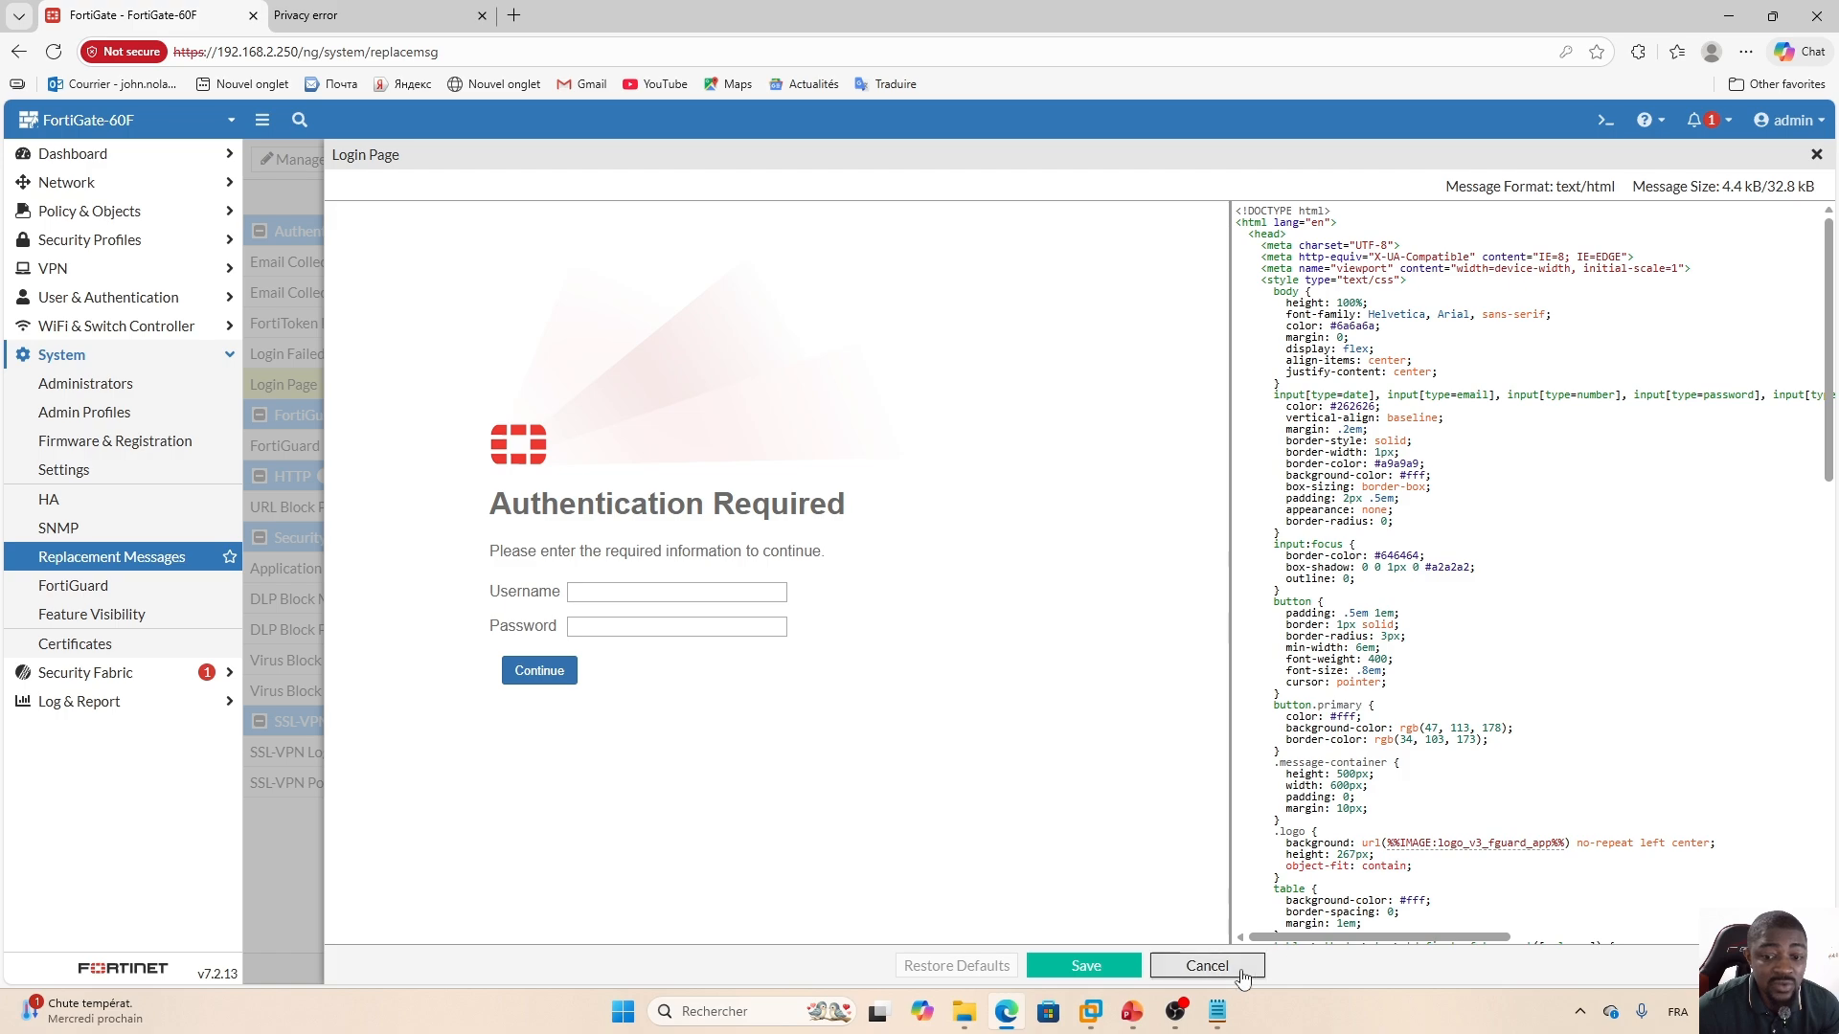
left_click(1207, 965)
double_click(446, 457)
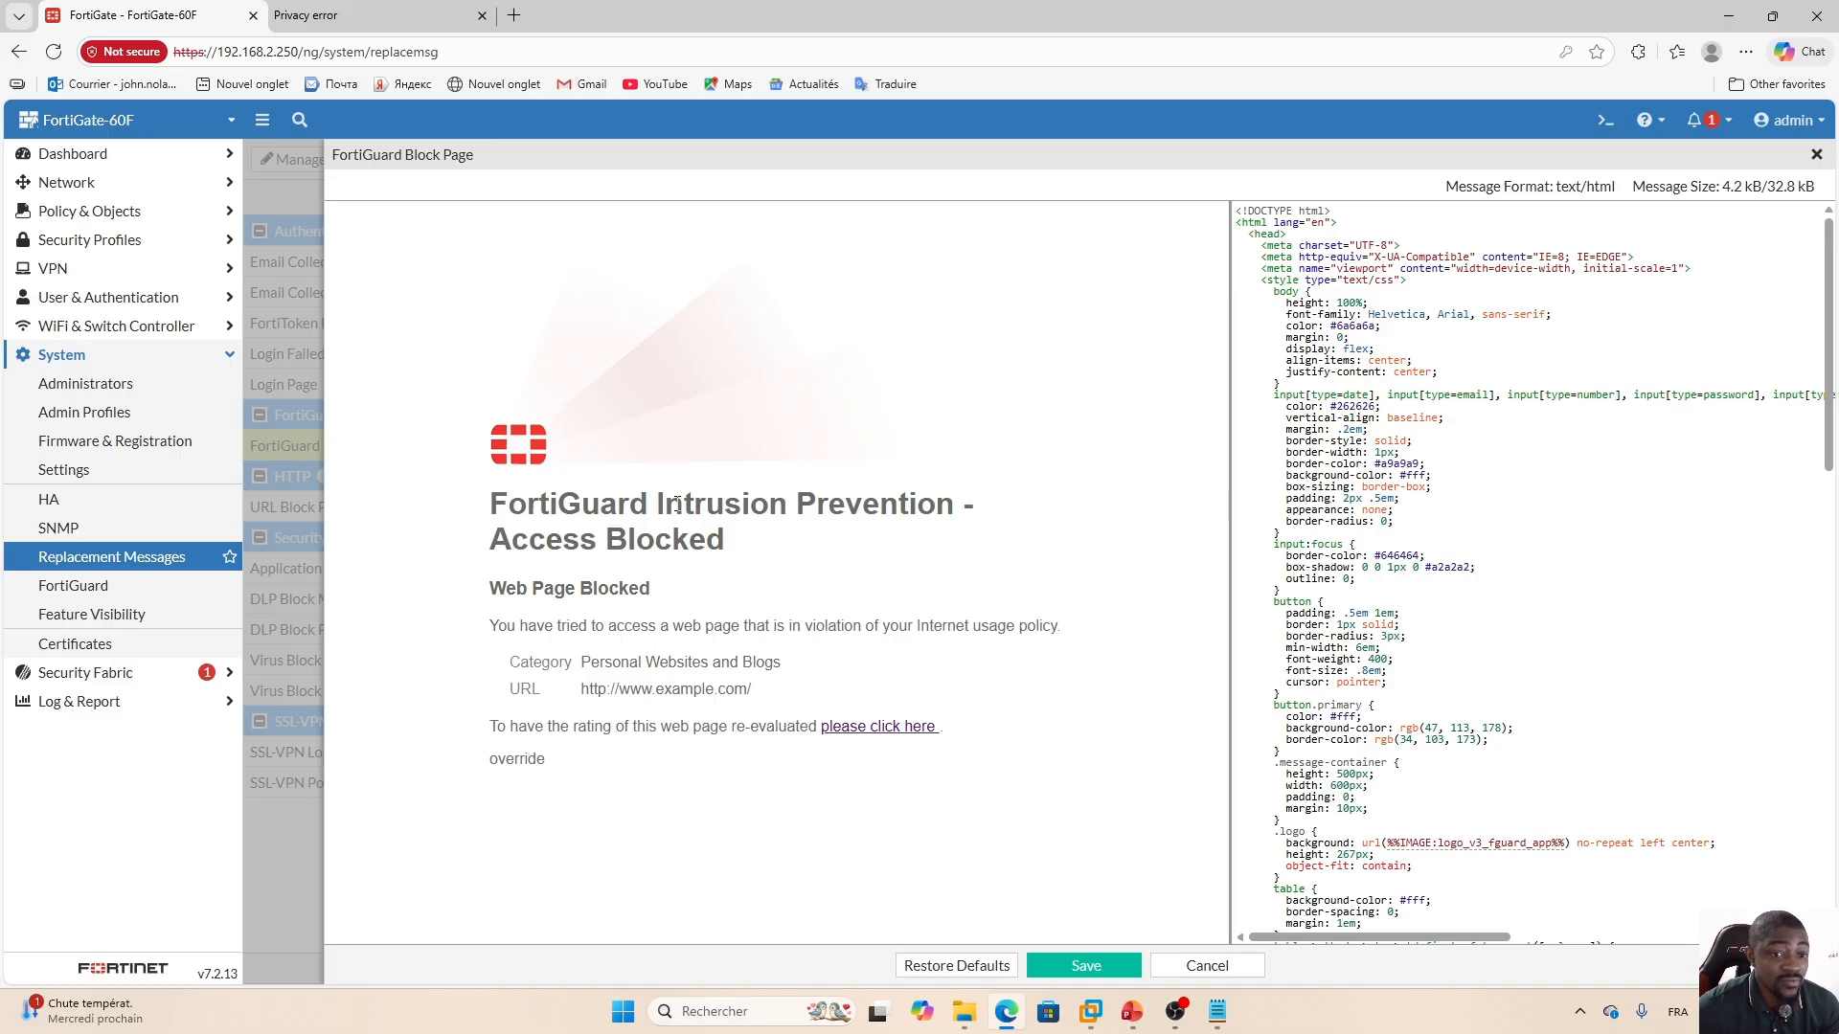
left_click(1206, 965)
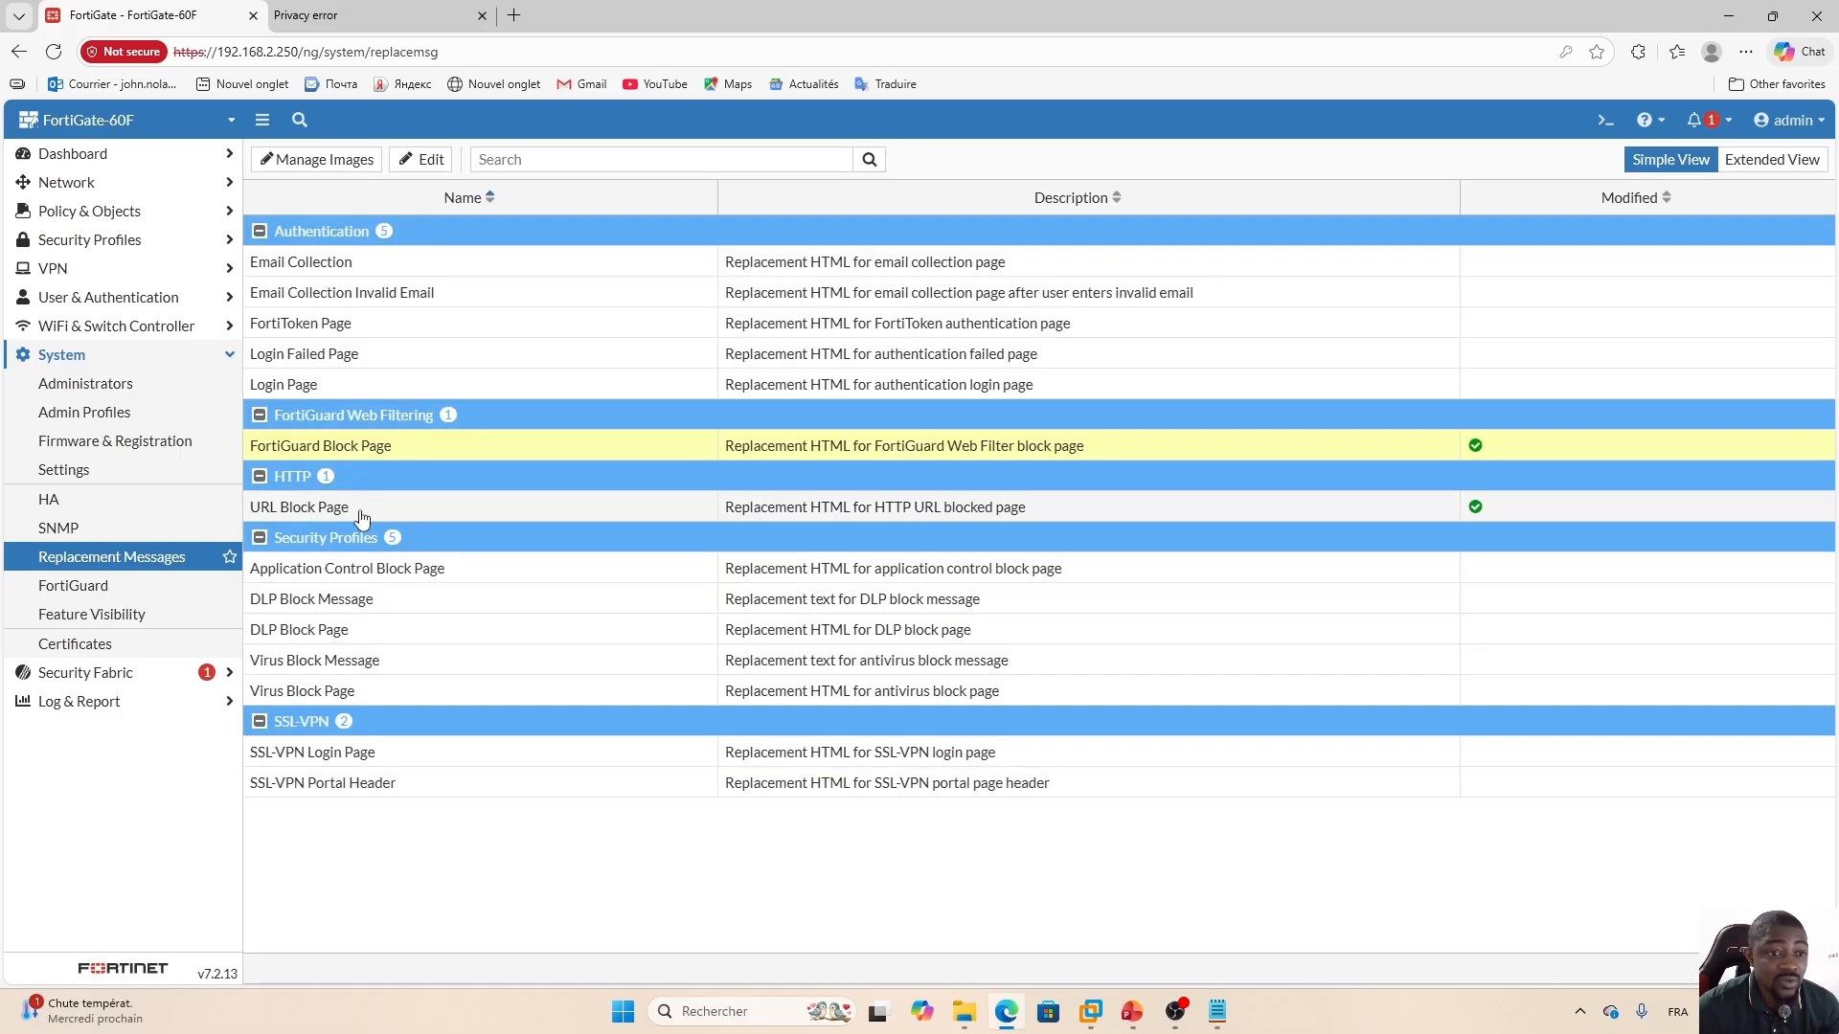
double_click(388, 515)
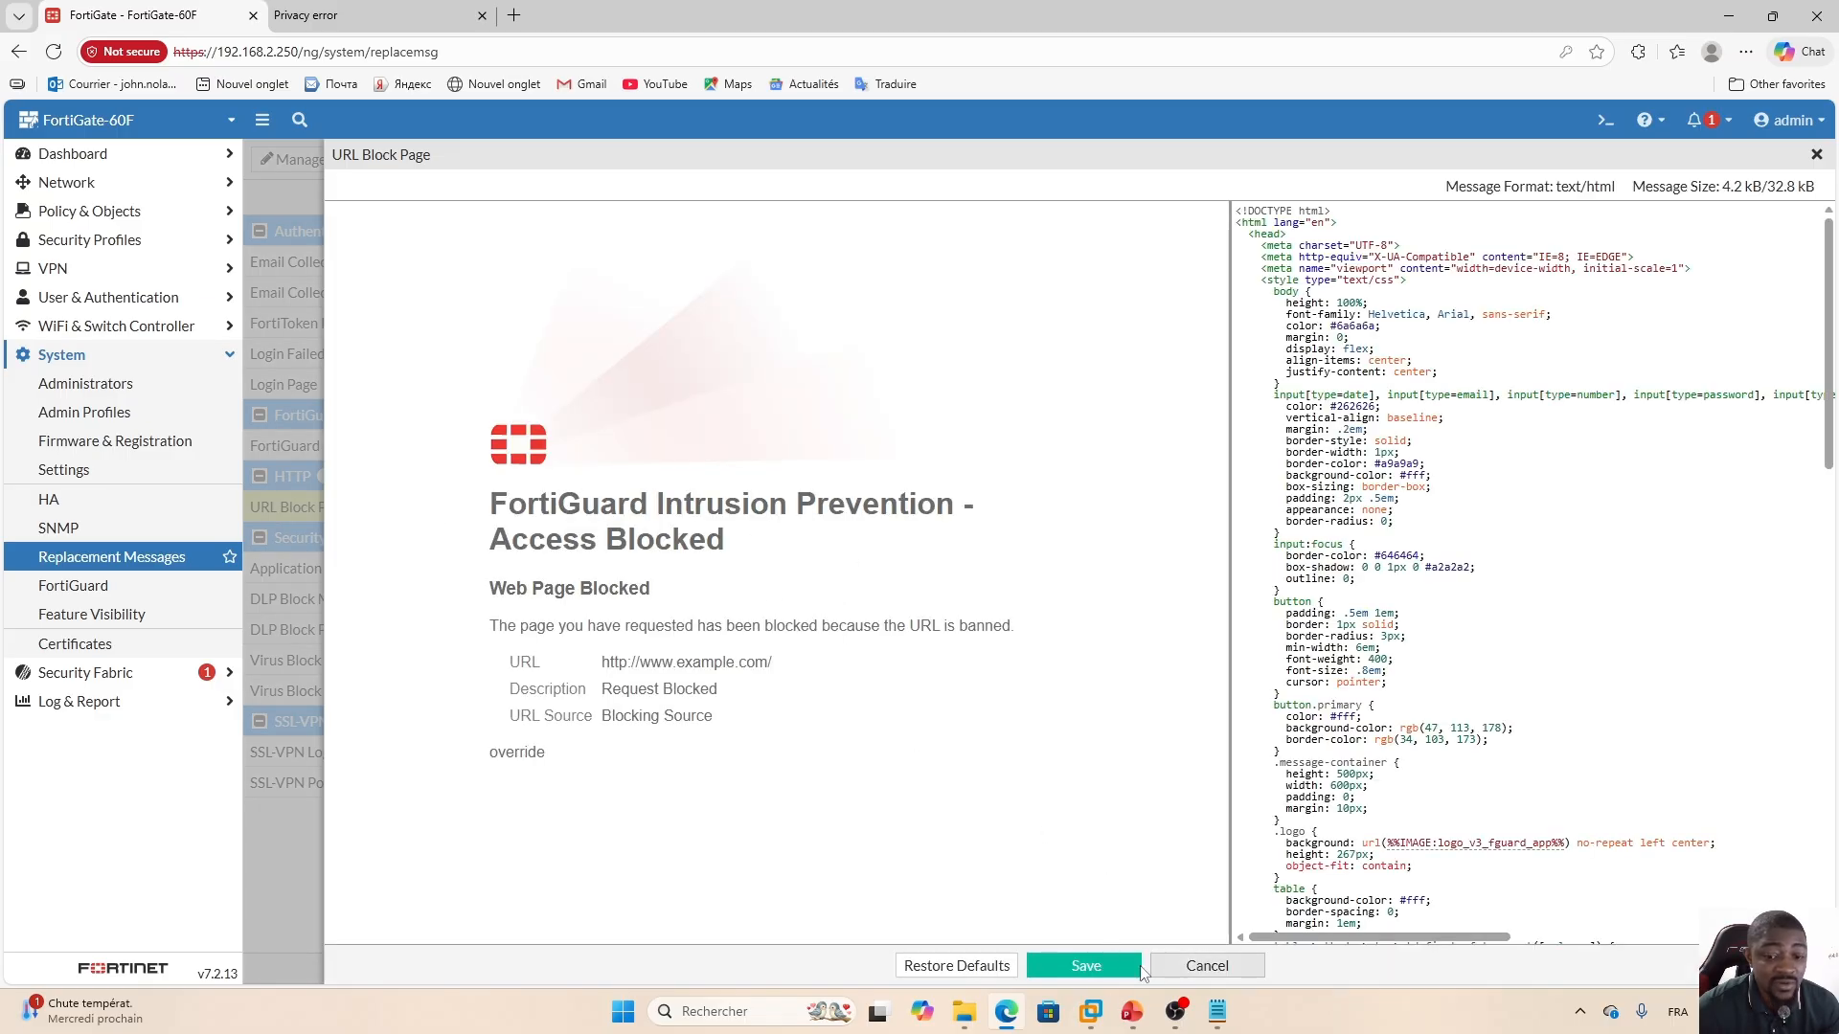
Switch to the Win10 virtual machine in VMware and load udemy.com in Firefox to examine its block page.
left_click(1091, 1013)
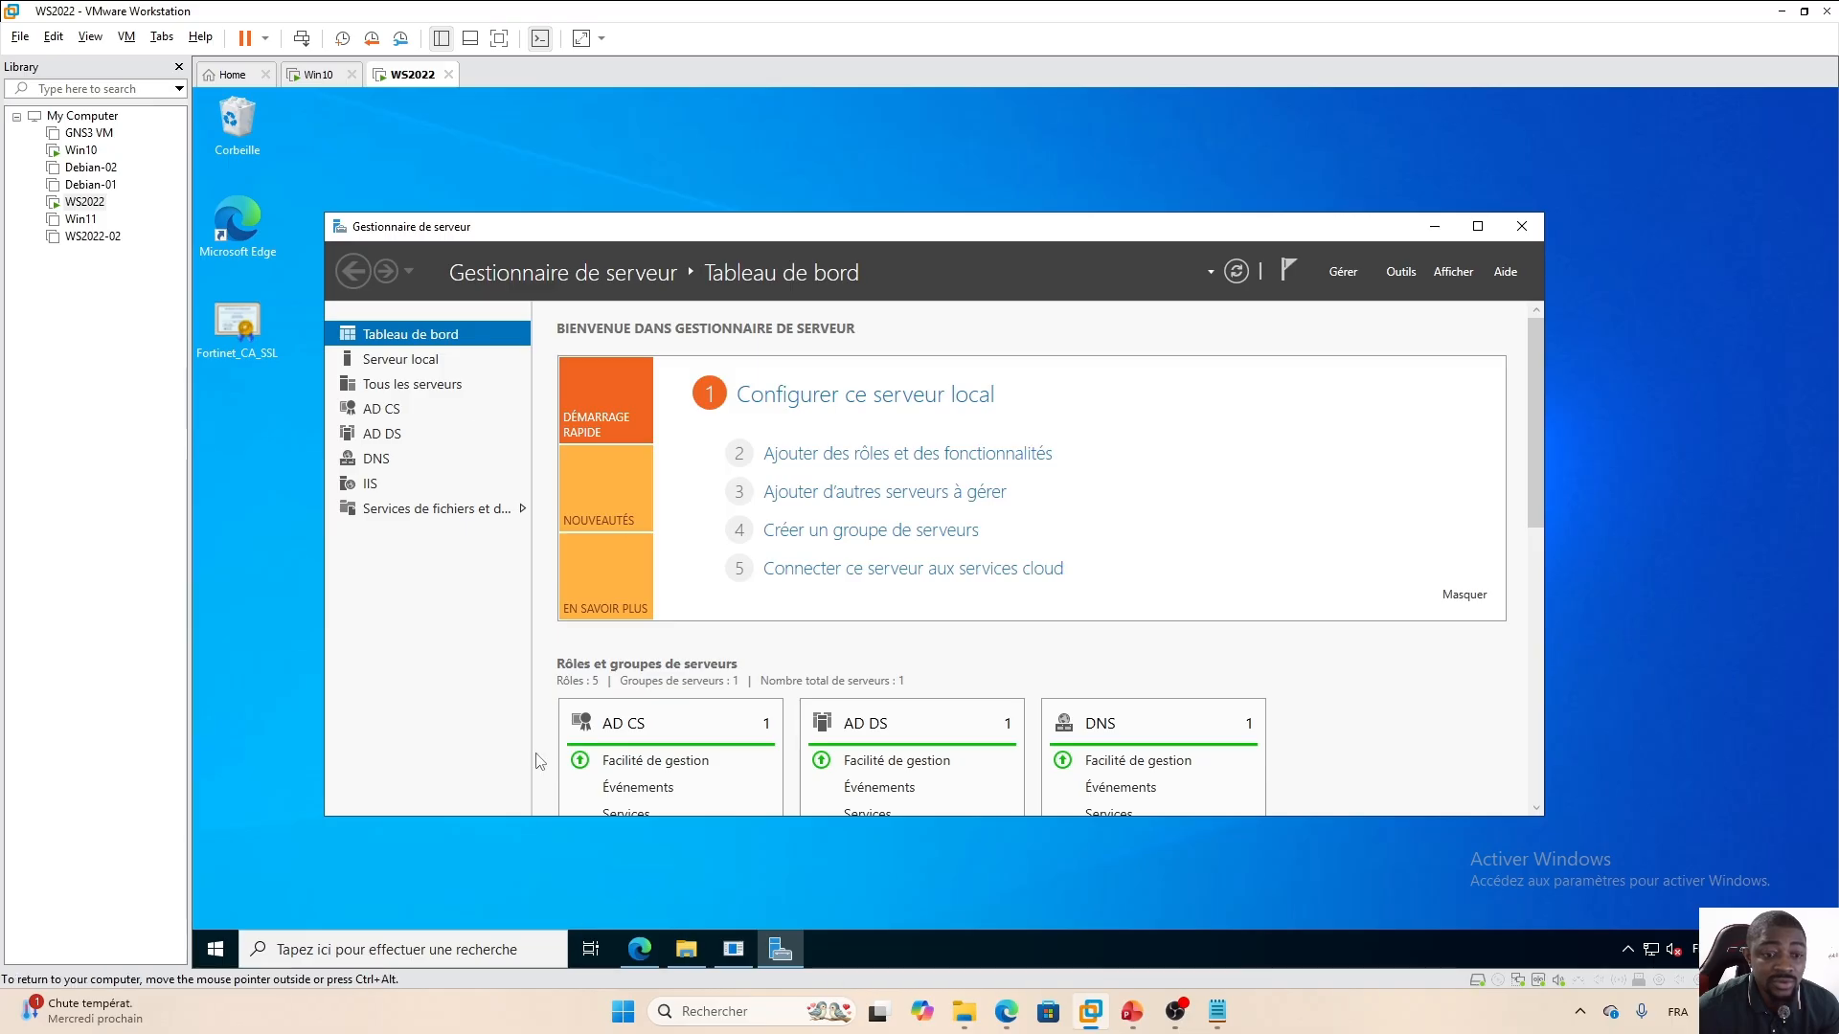
left_click(319, 75)
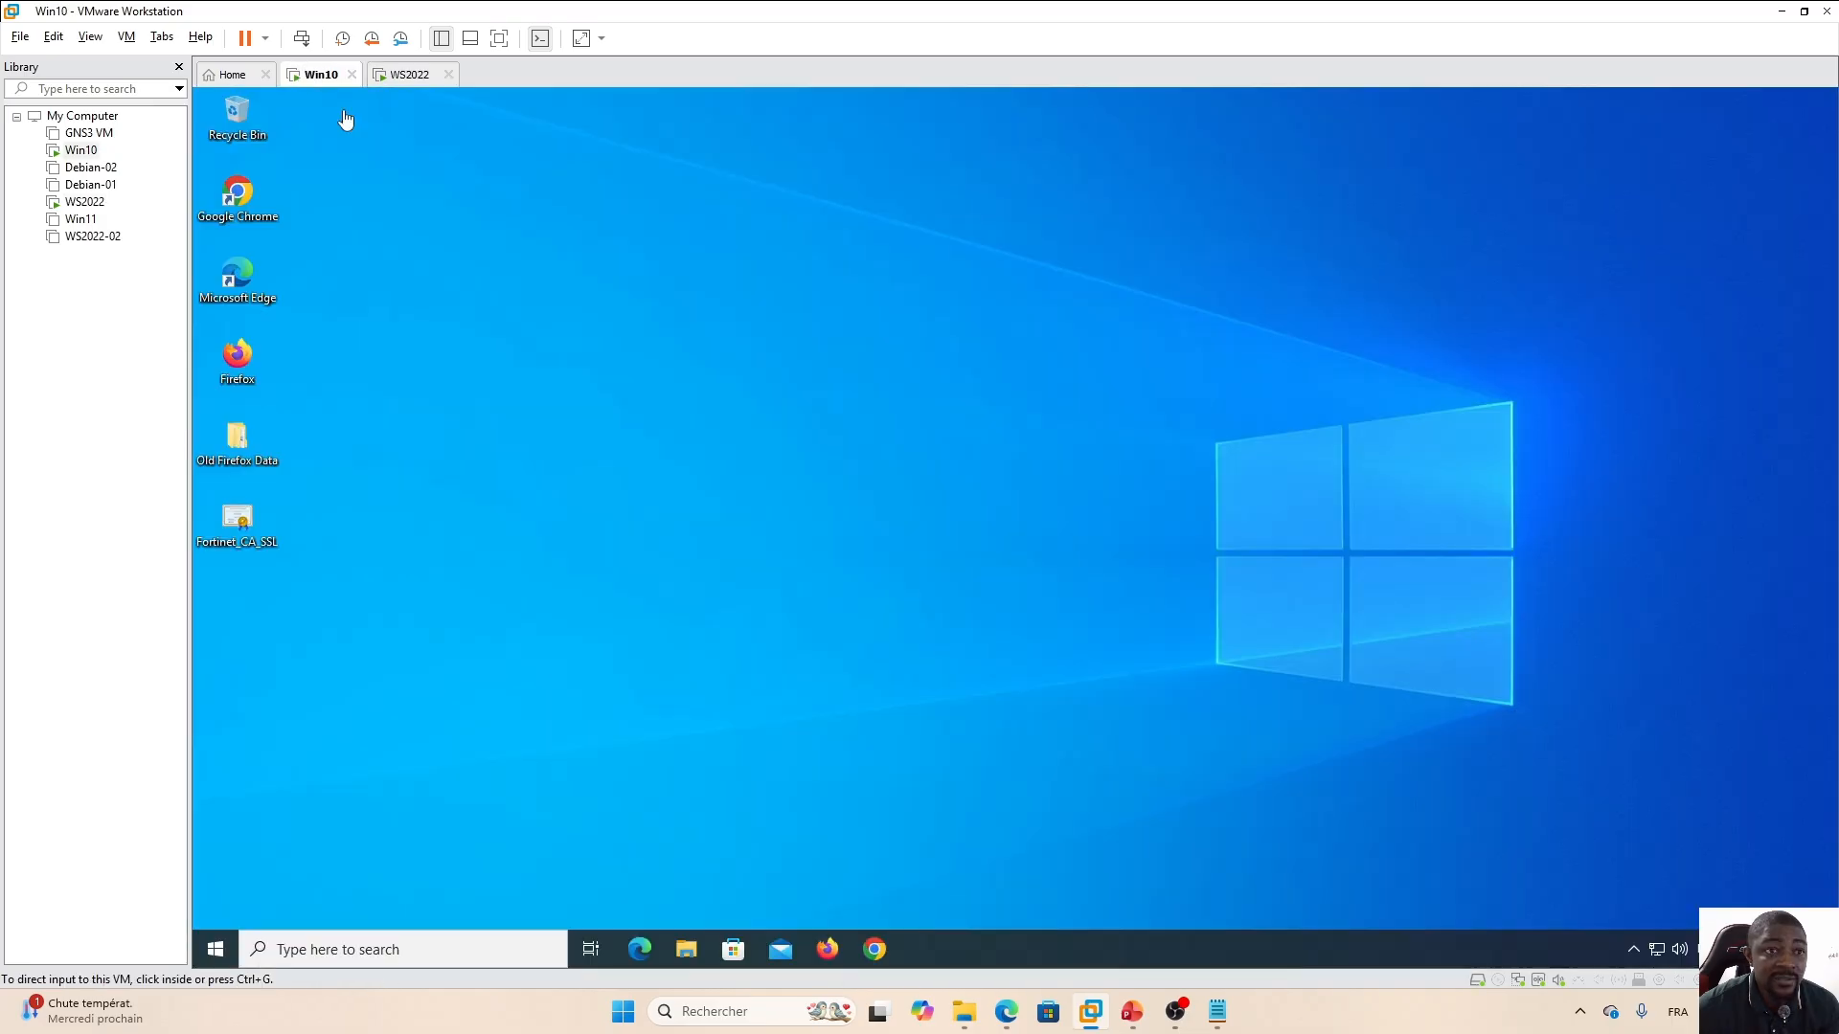
left_click(822, 951)
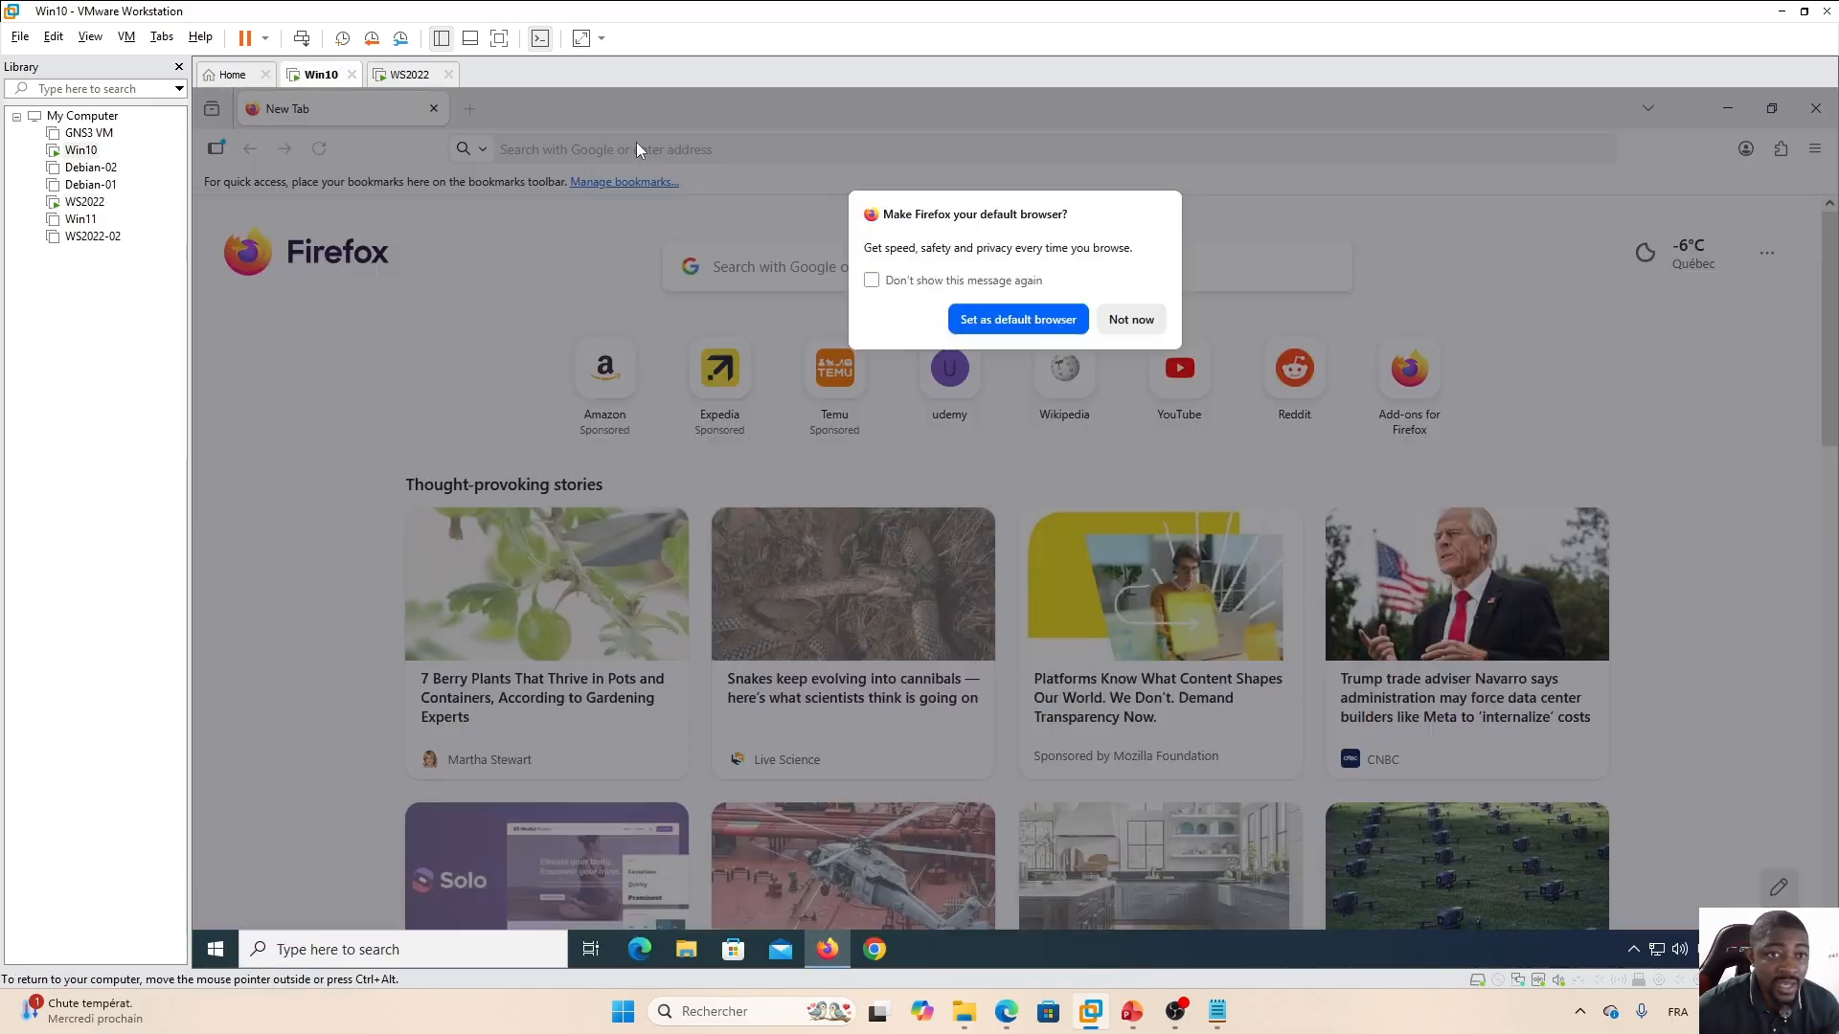
left_click(1131, 319)
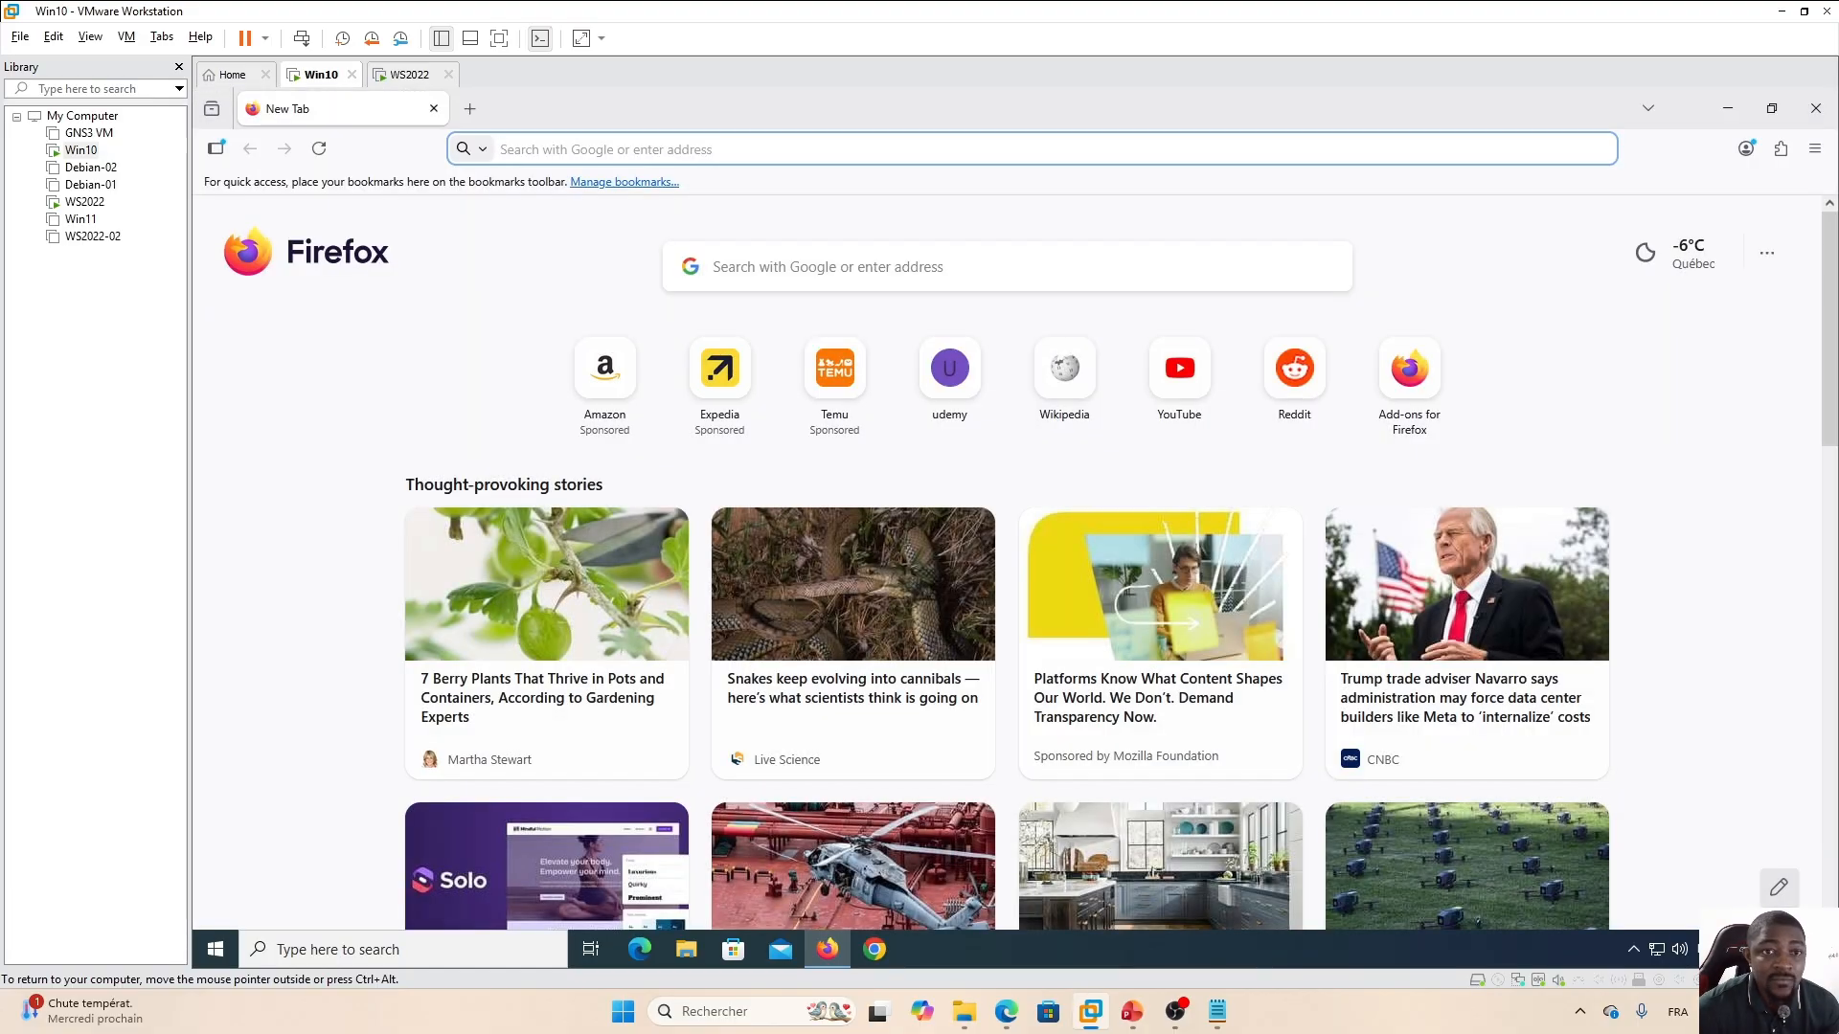
left_click(575, 149)
left_click(575, 192)
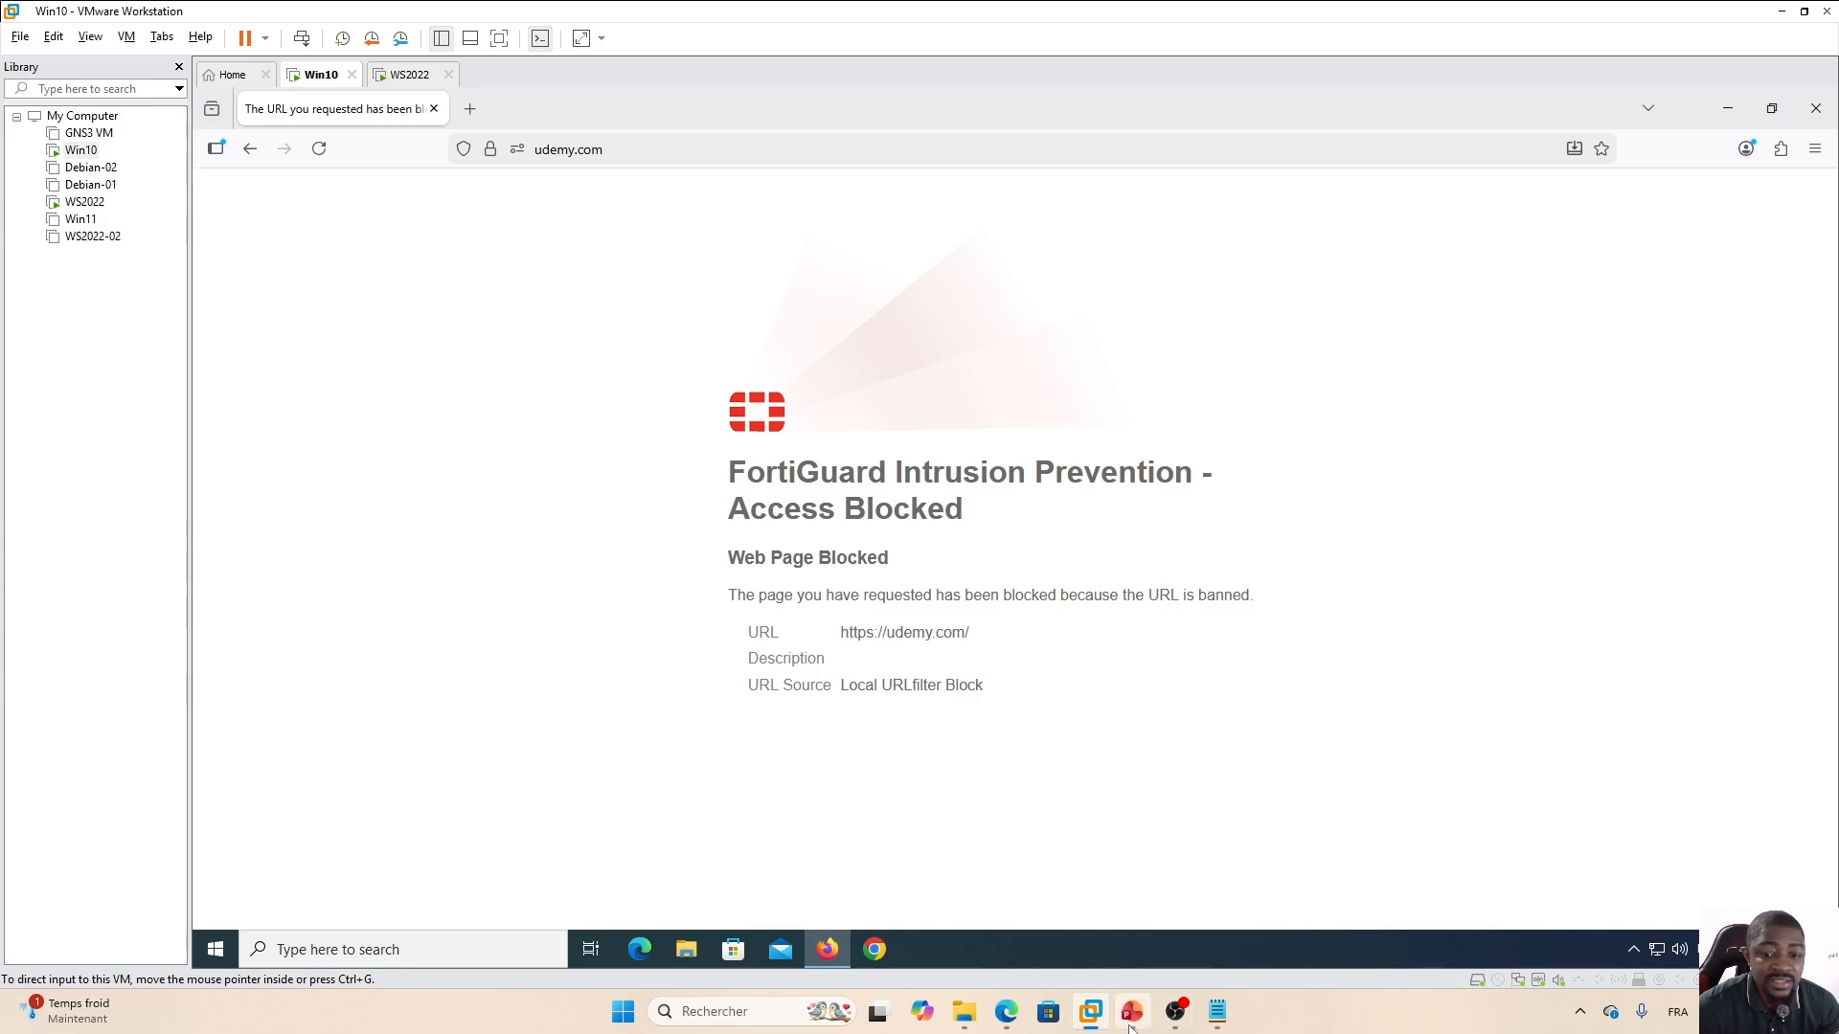
Return to the FortiGate page, close the URL Block Page, and look through the extended list of replacement messages before restoring the simple view.
left_click(1007, 1017)
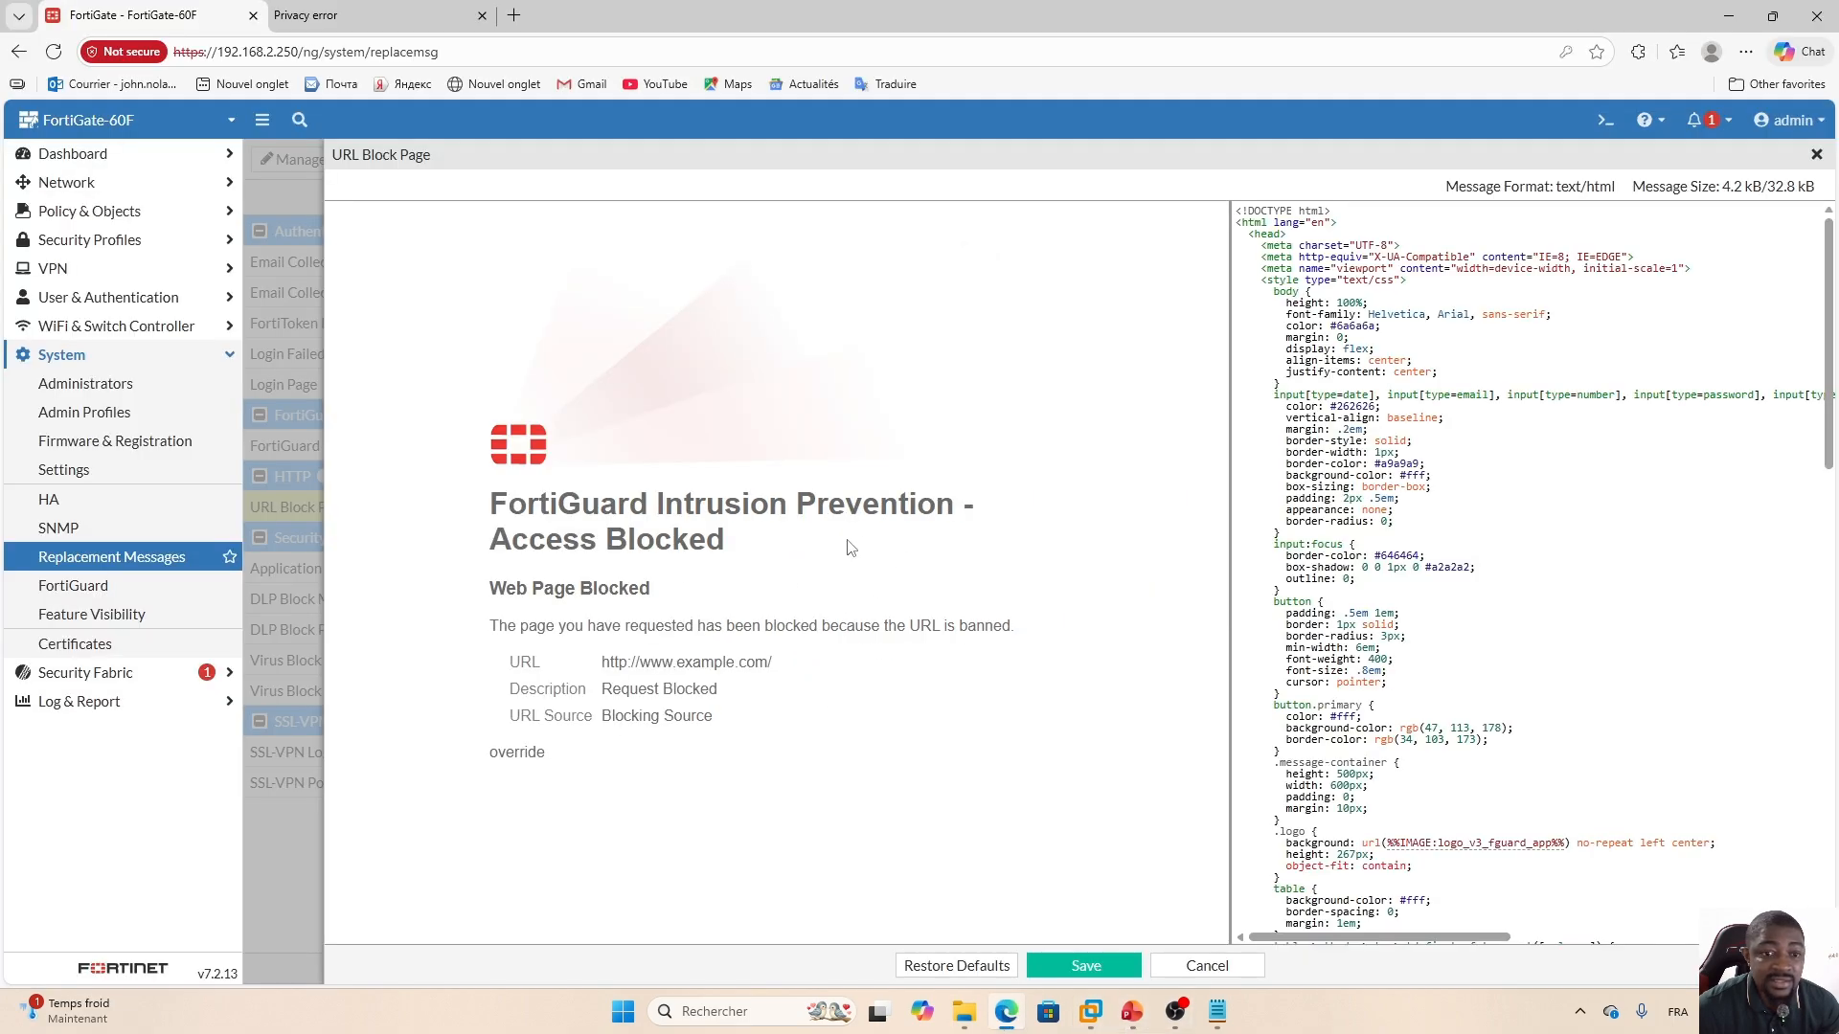
left_click(1815, 154)
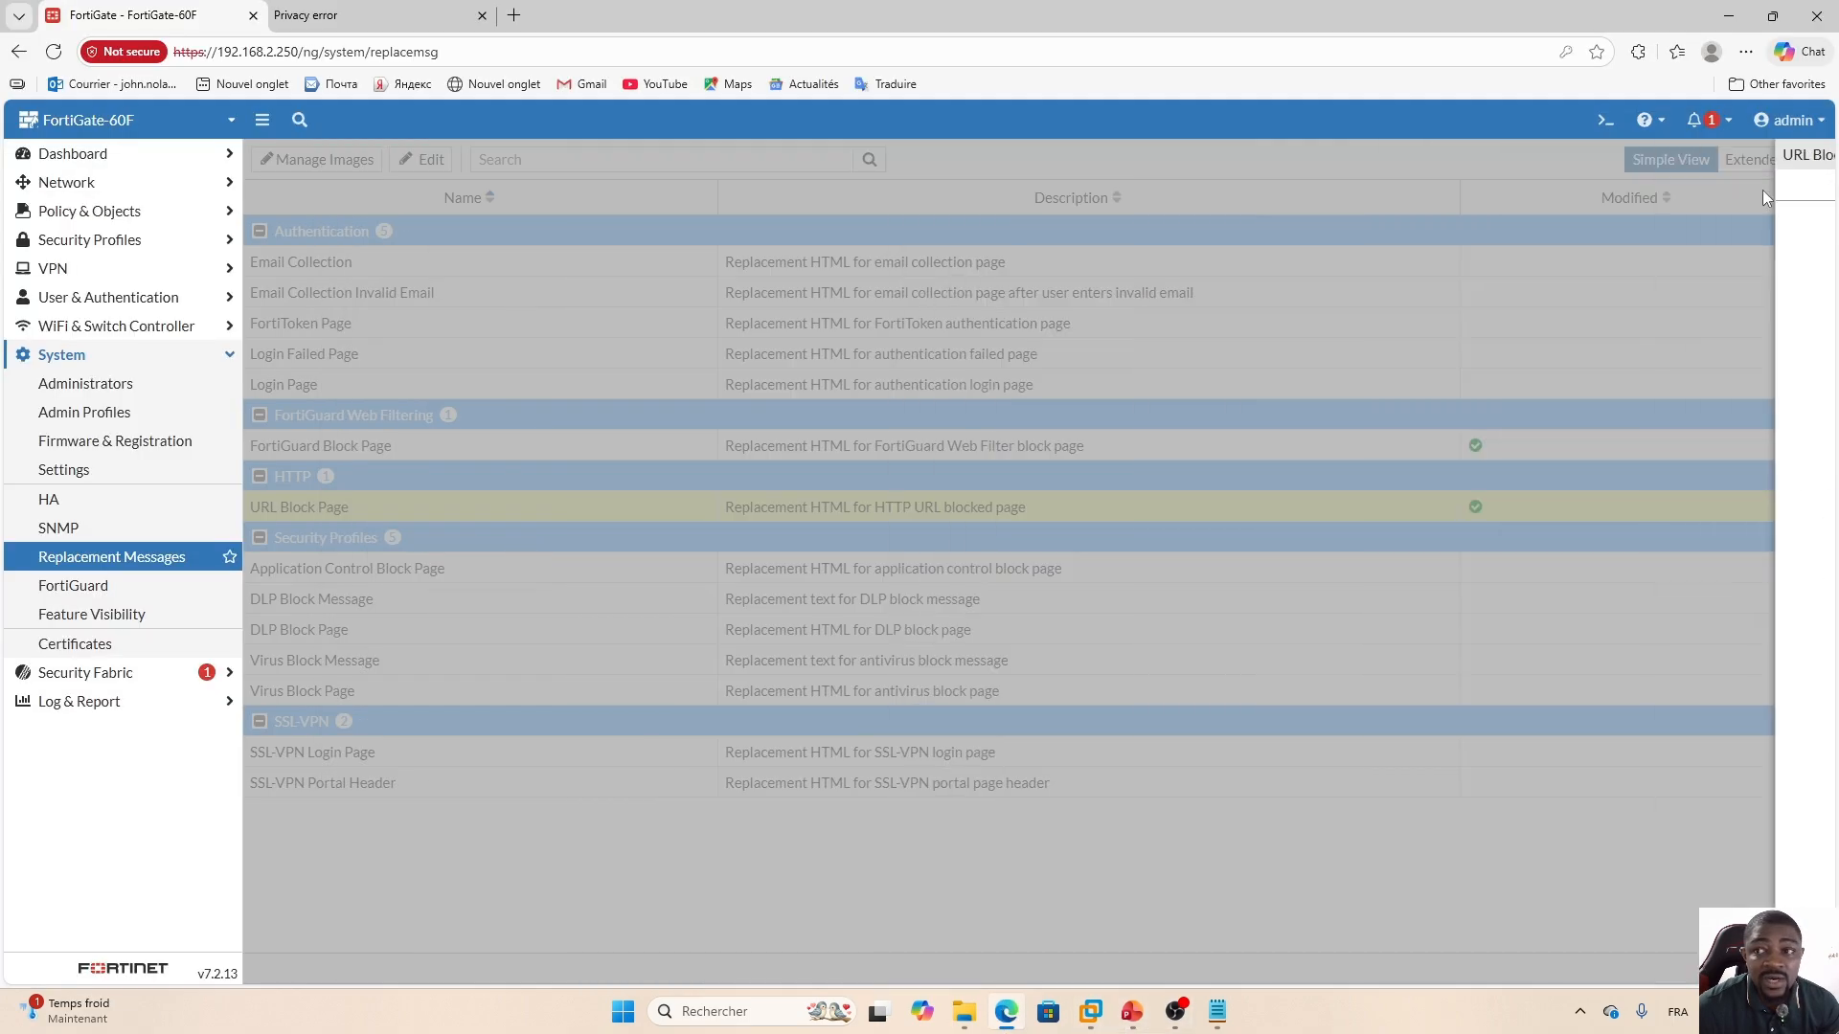
left_click(1771, 160)
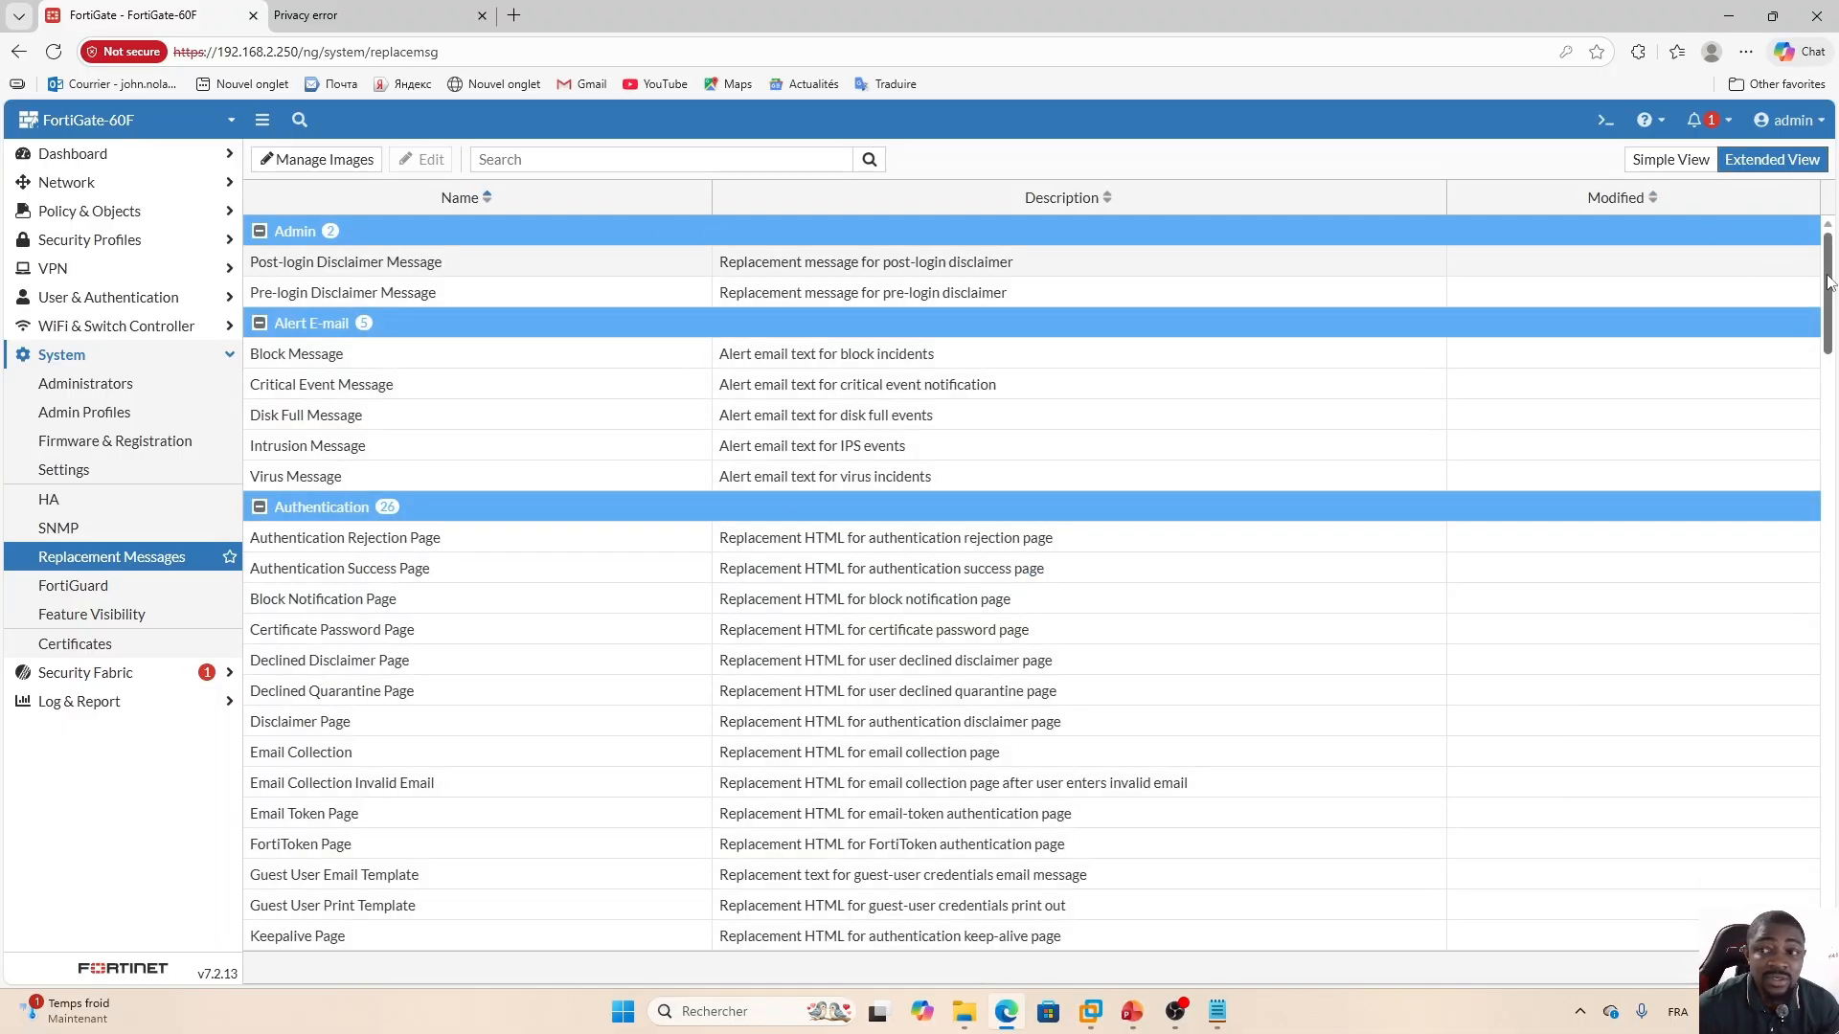
left_click_drag(1827, 283, 1812, 886)
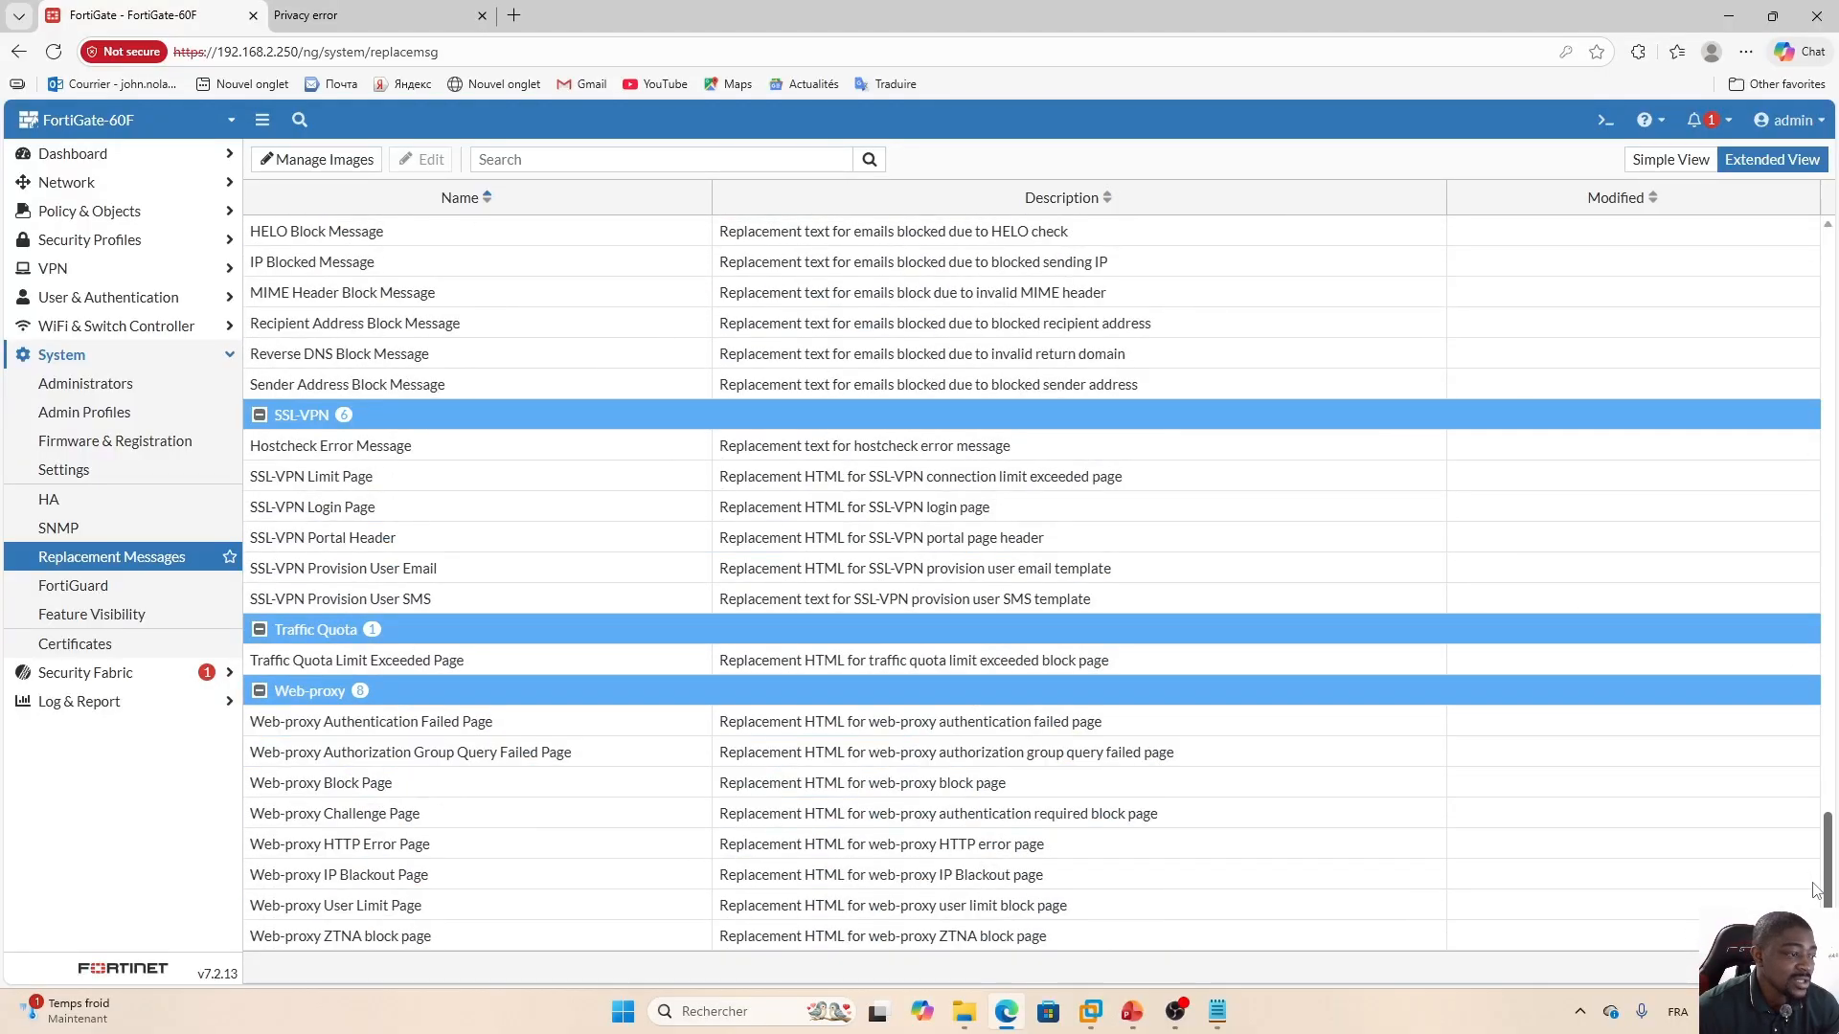
left_click_drag(1813, 891, 1689, 235)
left_click(1671, 161)
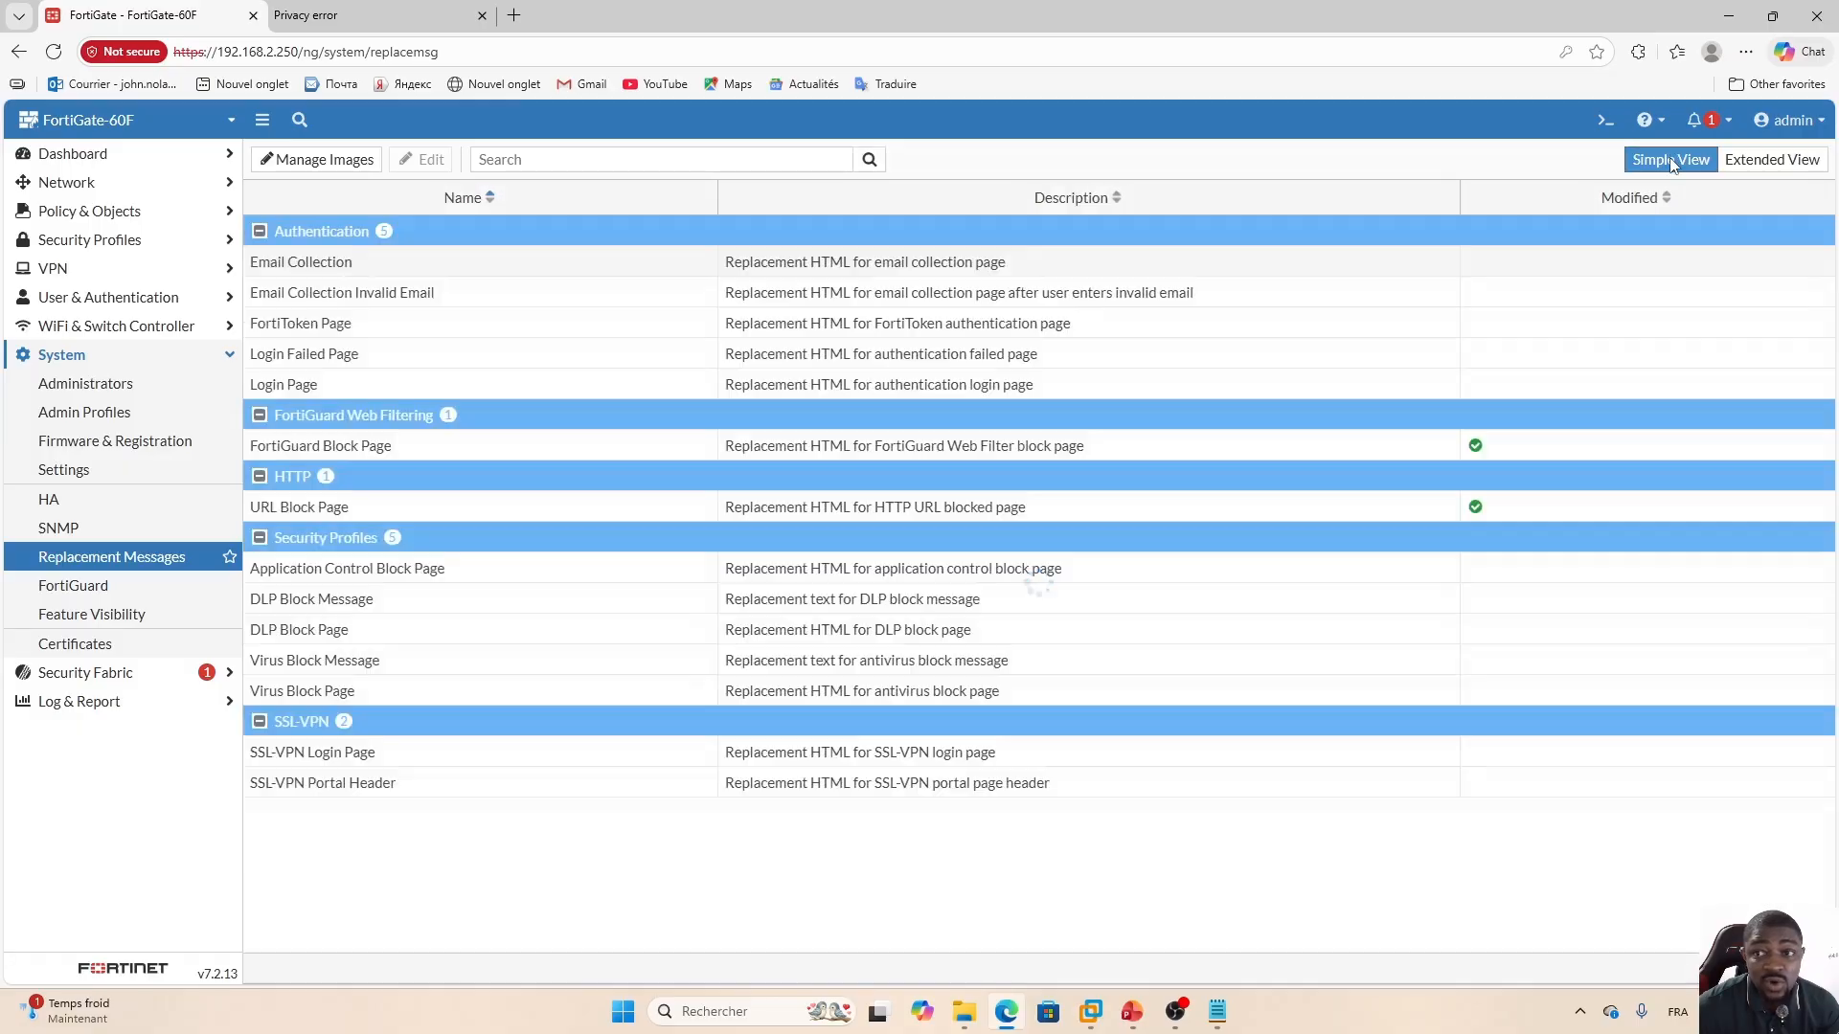
Open the URL Block Page message, clear all its HTML code, and restore the default code.
left_click(394, 509)
double_click(432, 505)
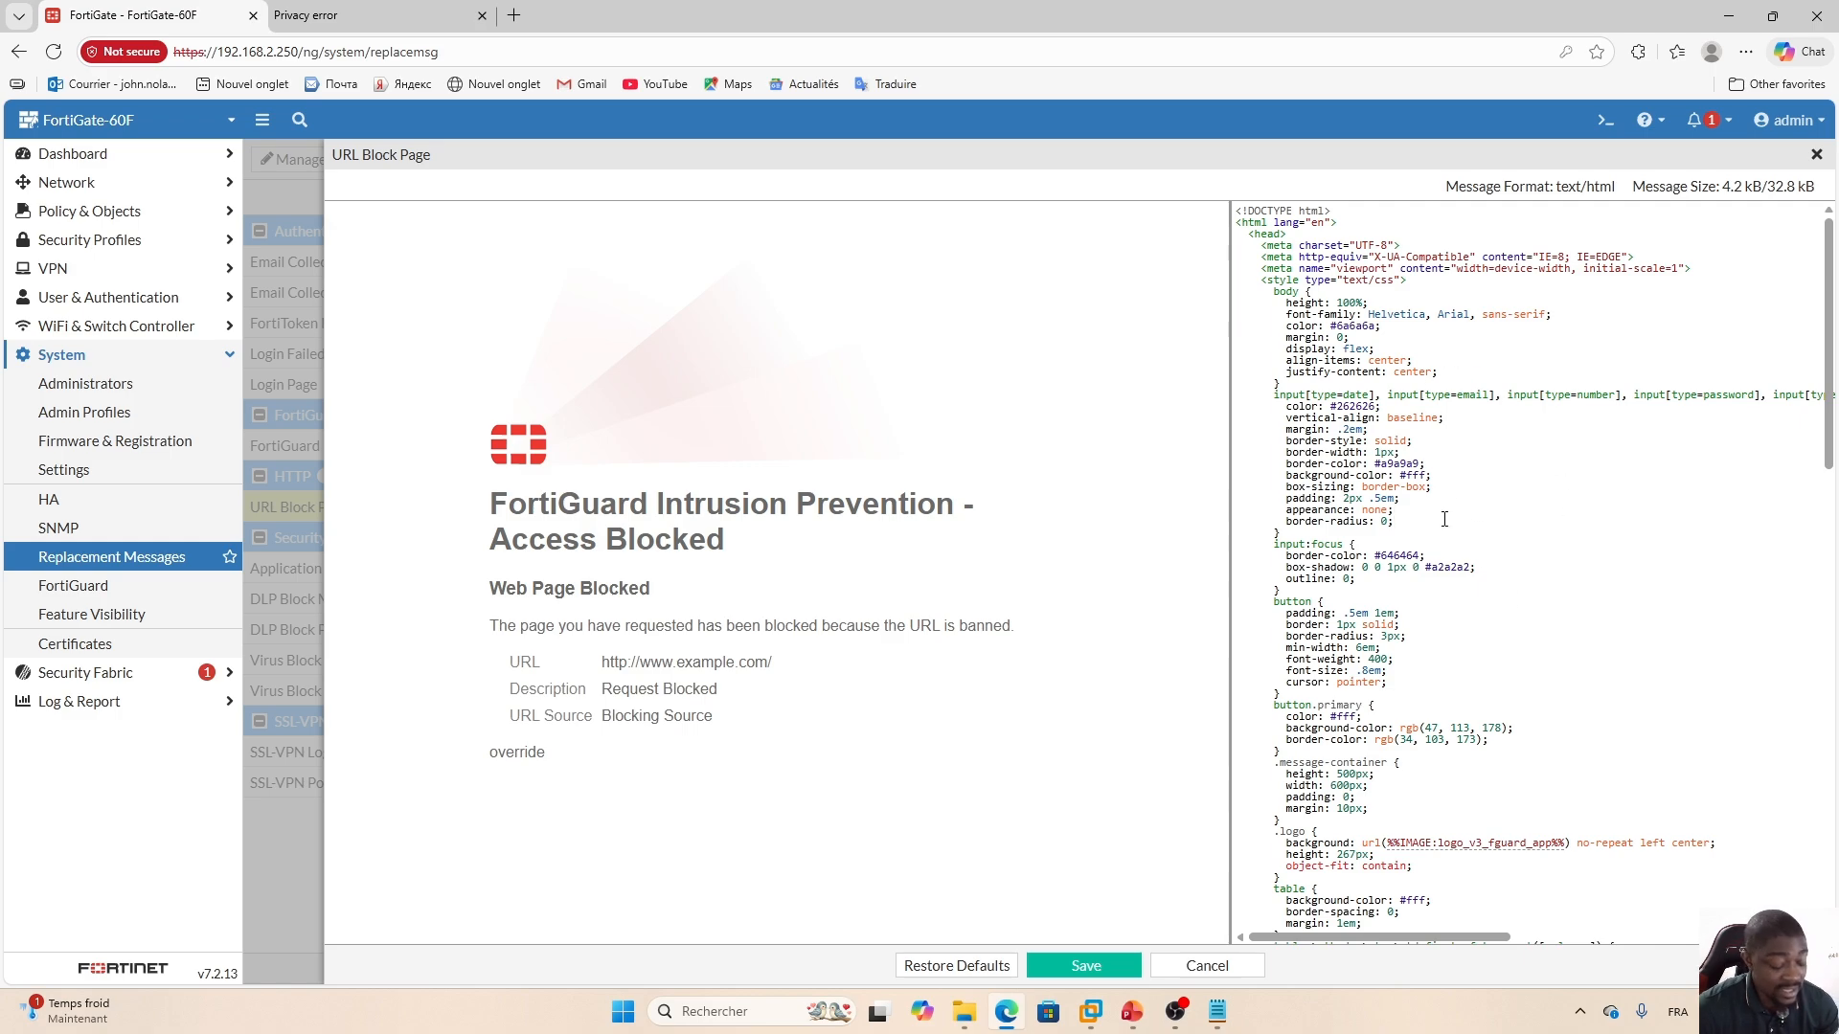
key("ctrl+a")
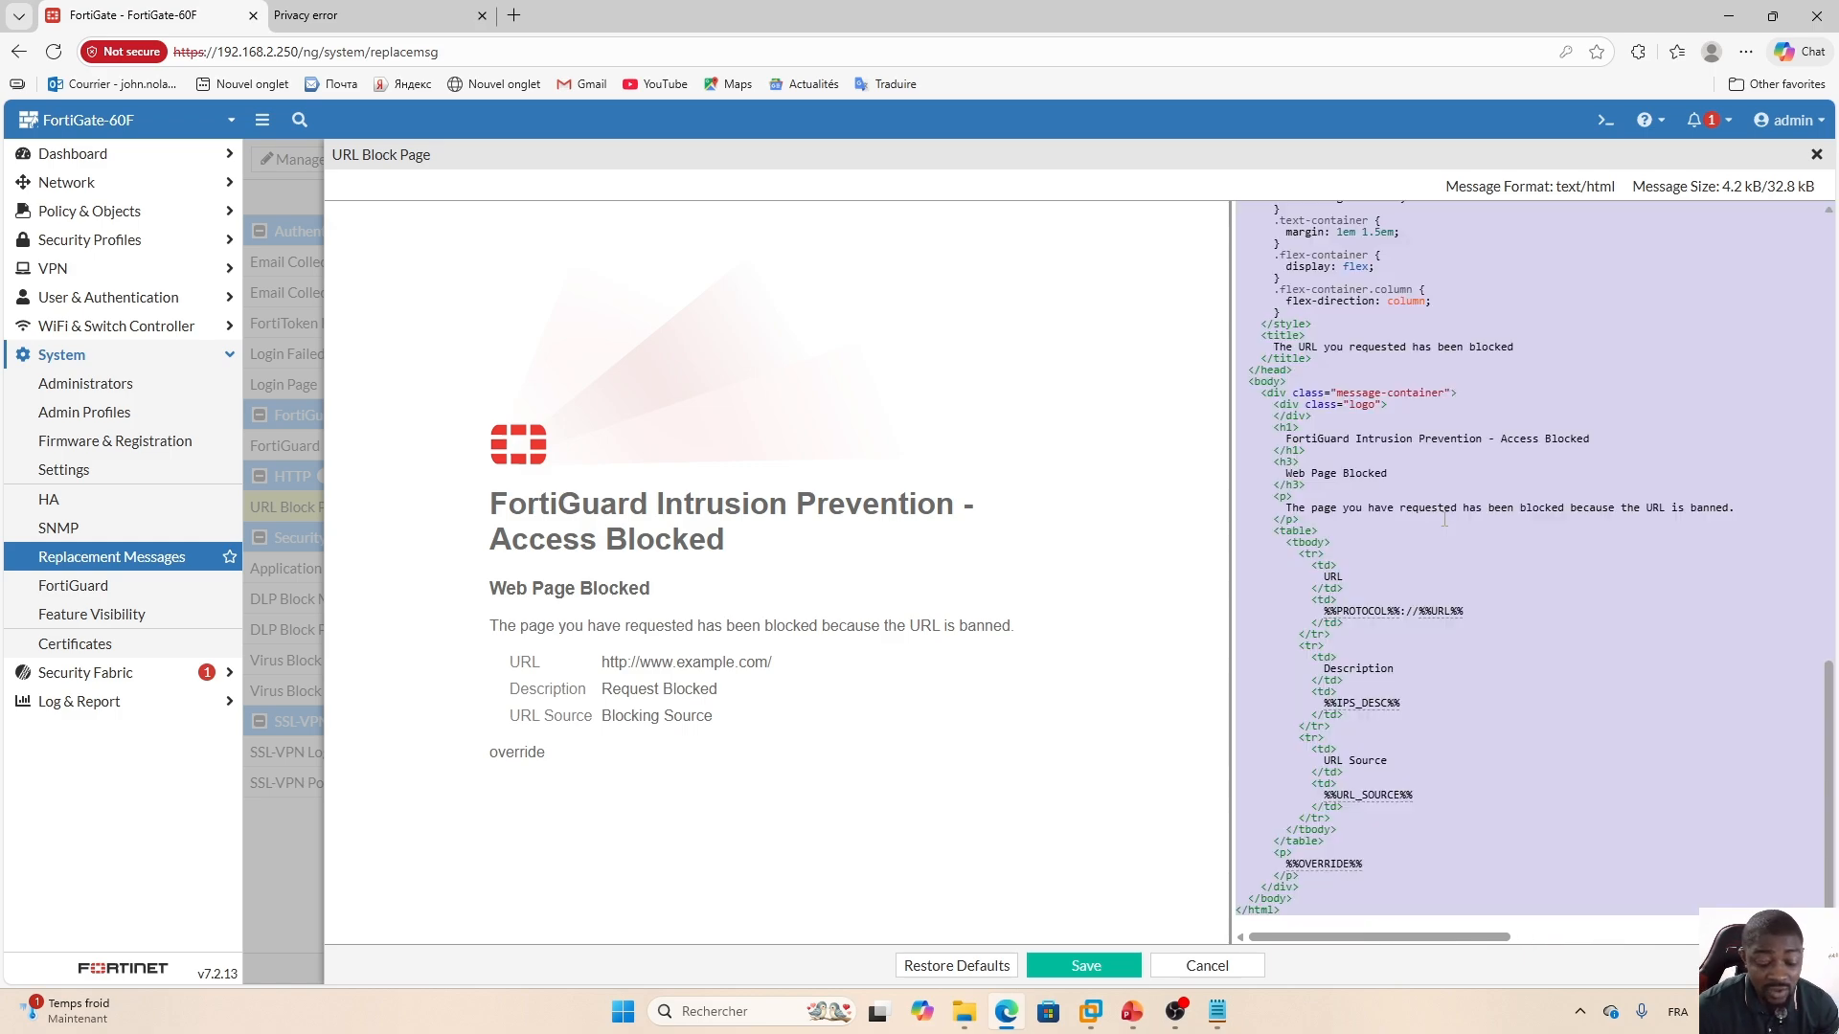
key("BackSpace")
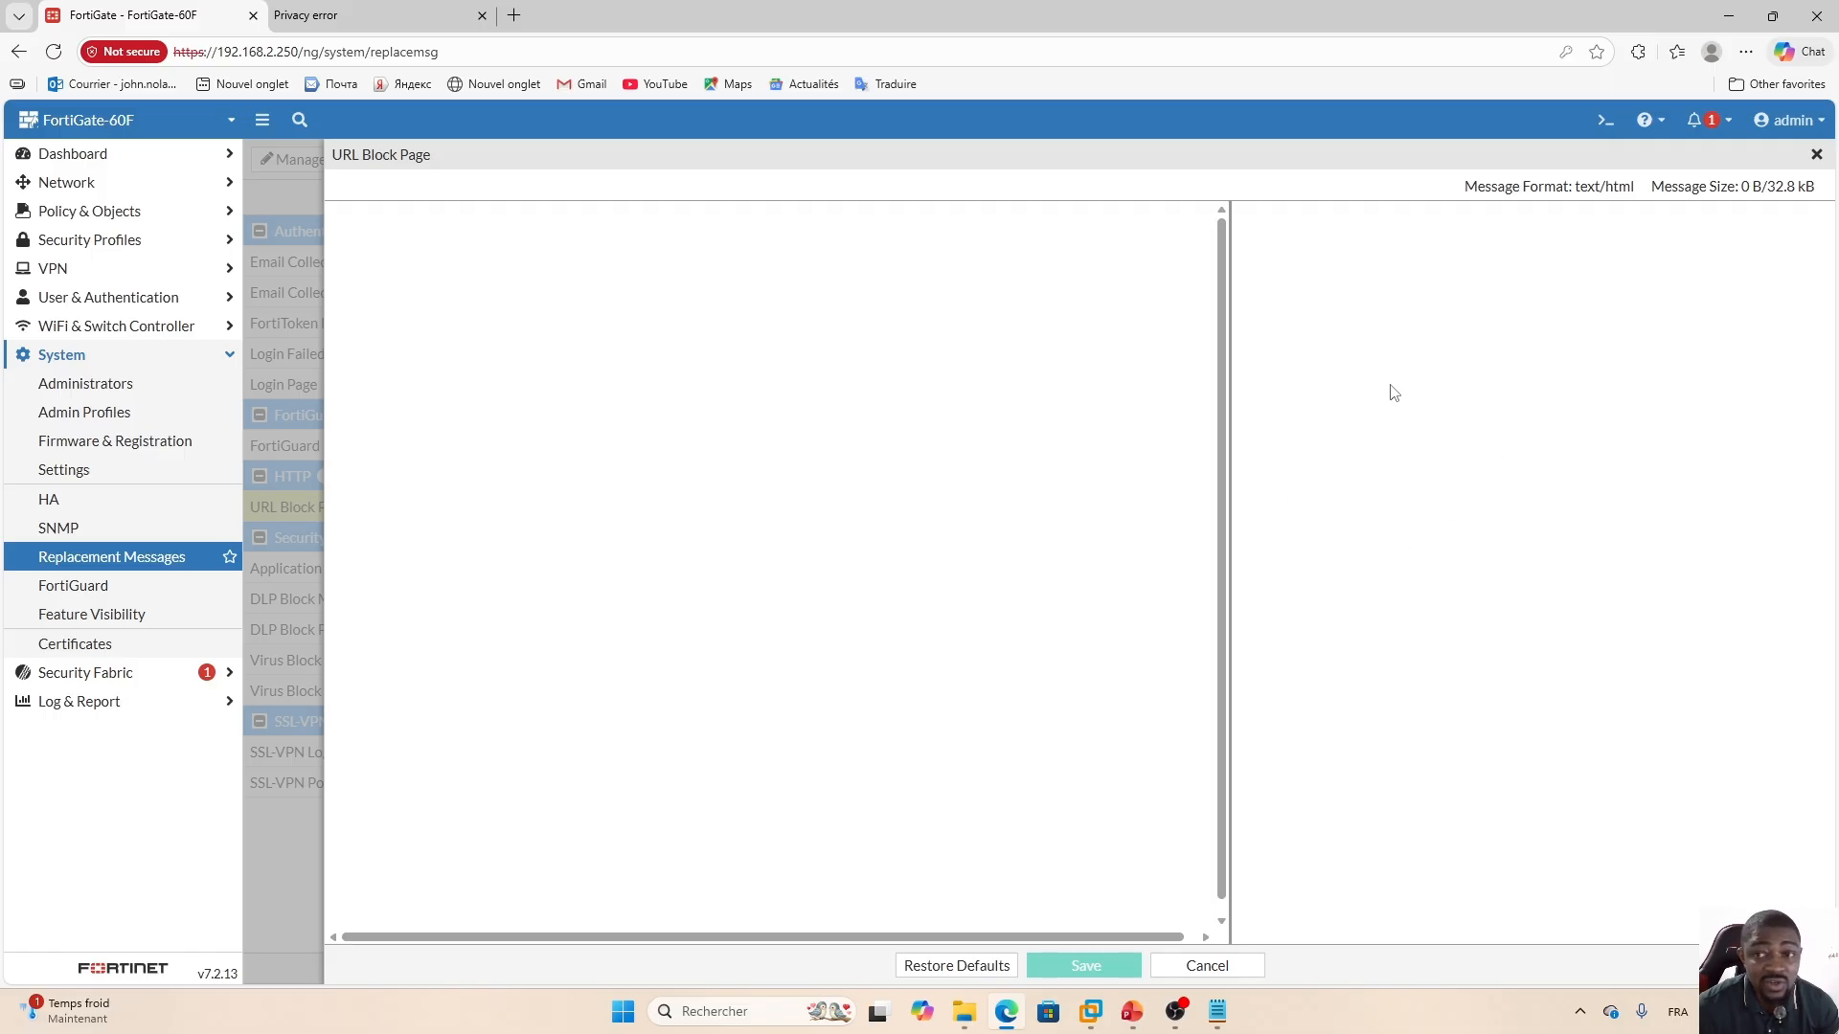
left_click(950, 969)
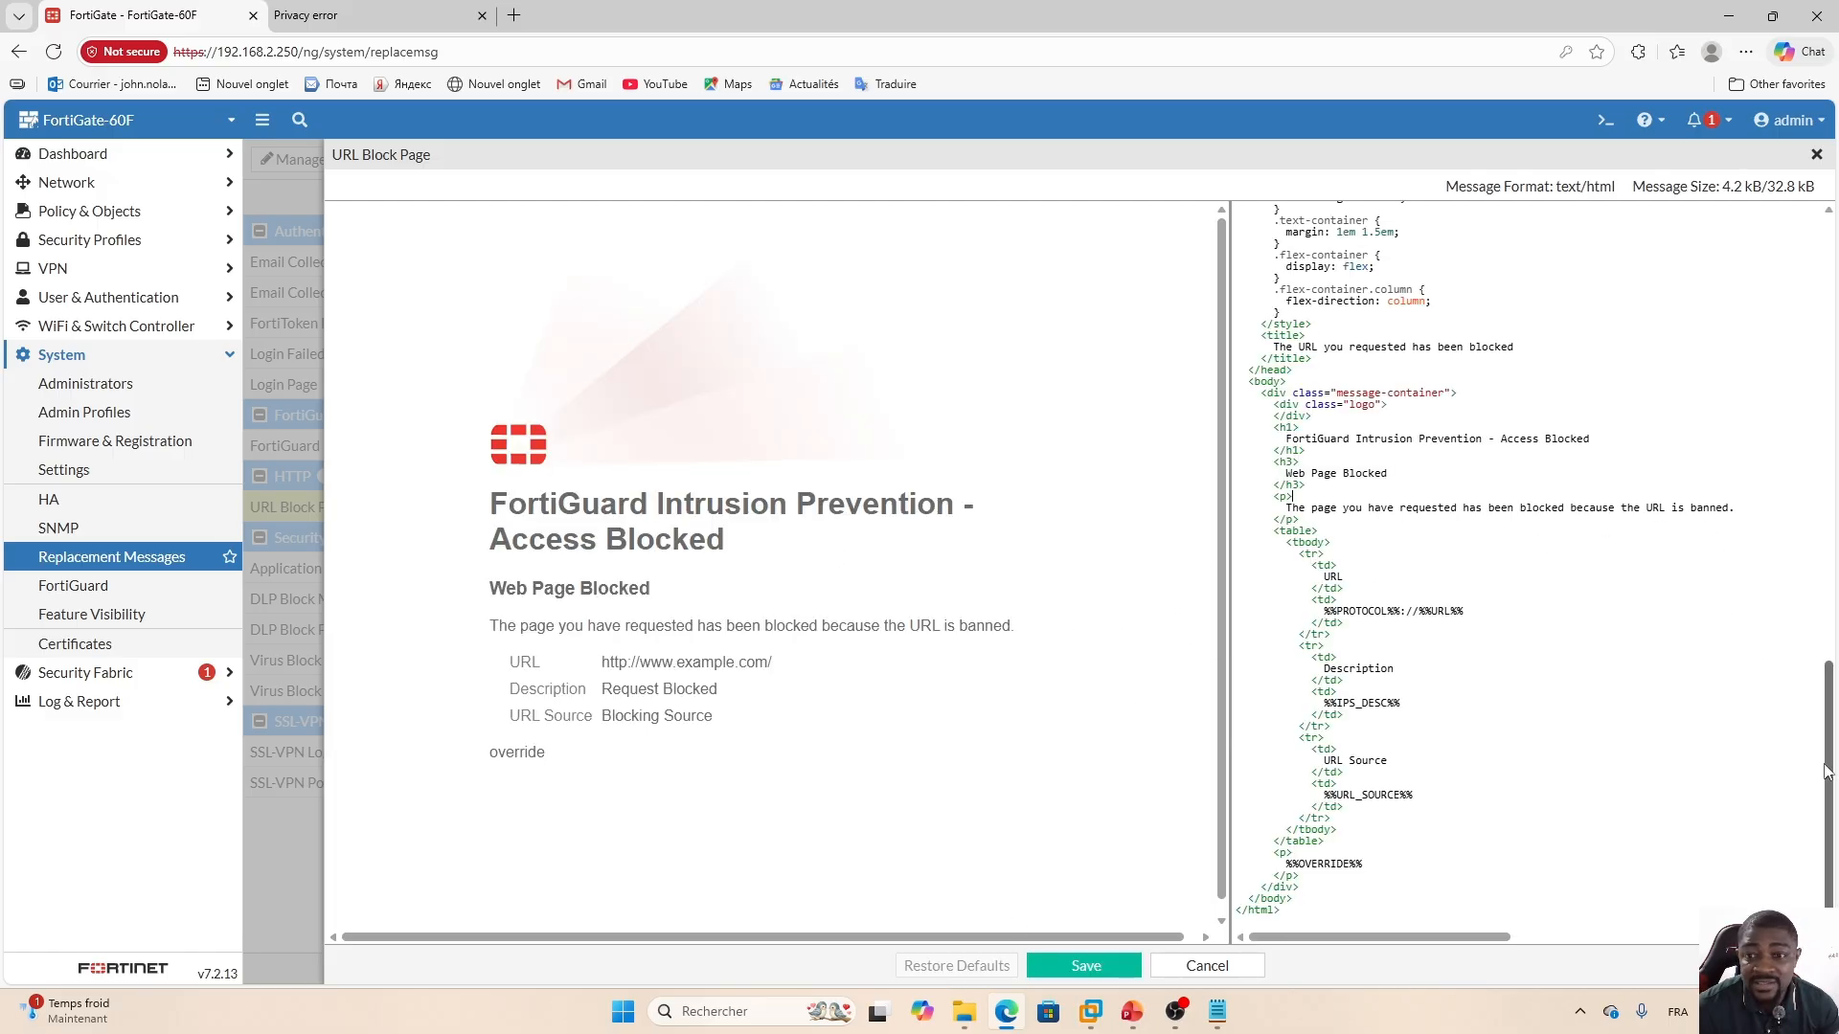
left_click_drag(1826, 771, 1813, 260)
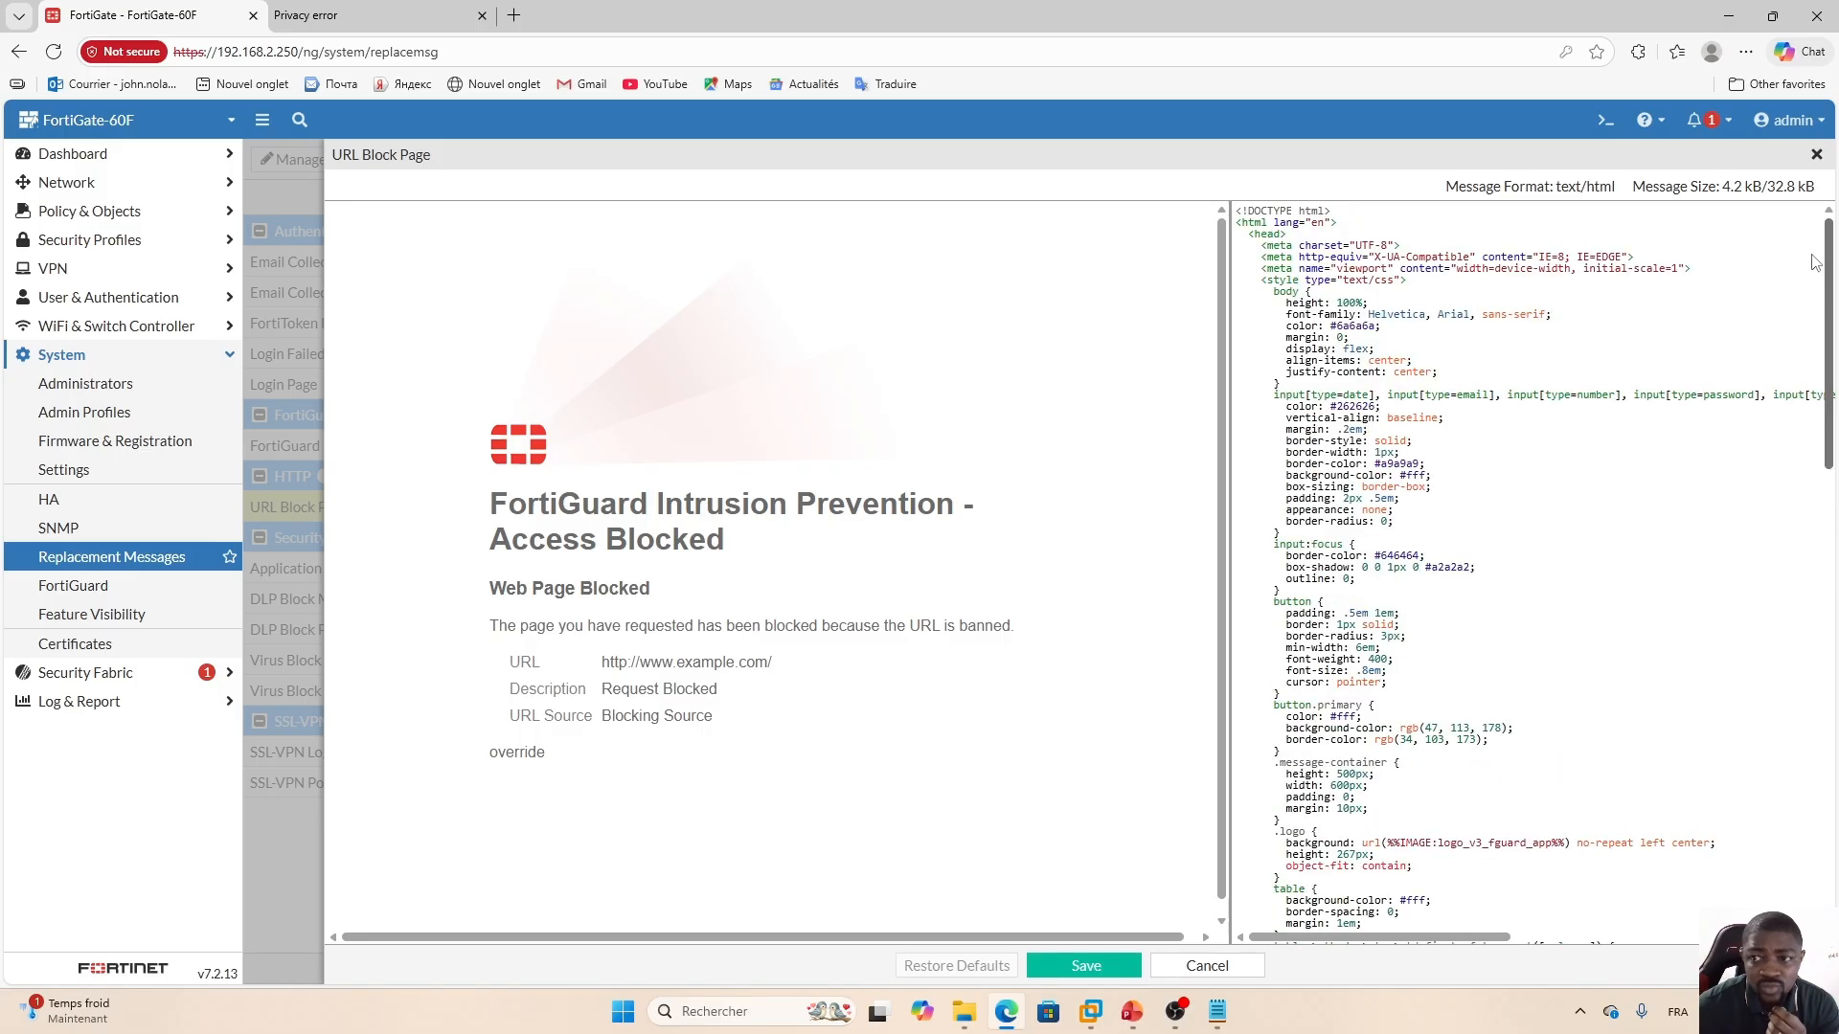
left_click(1091, 1011)
left_click(1089, 919)
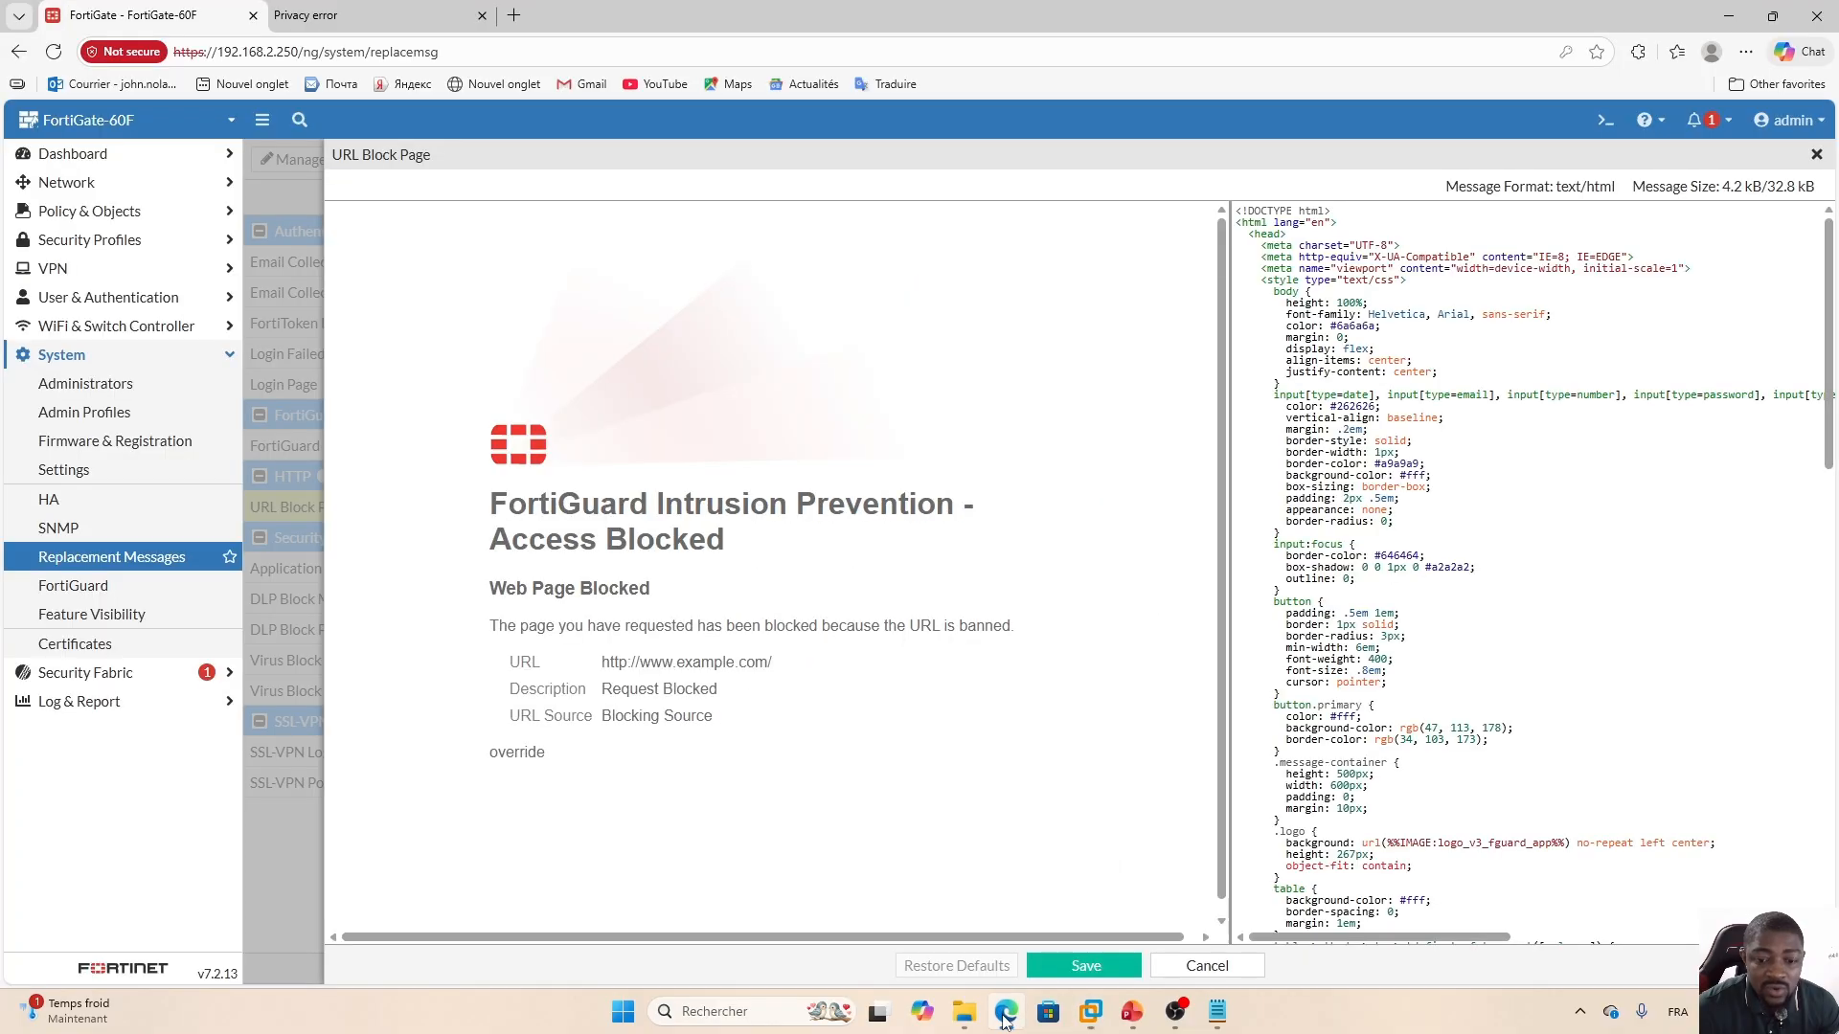
left_click(1006, 1011)
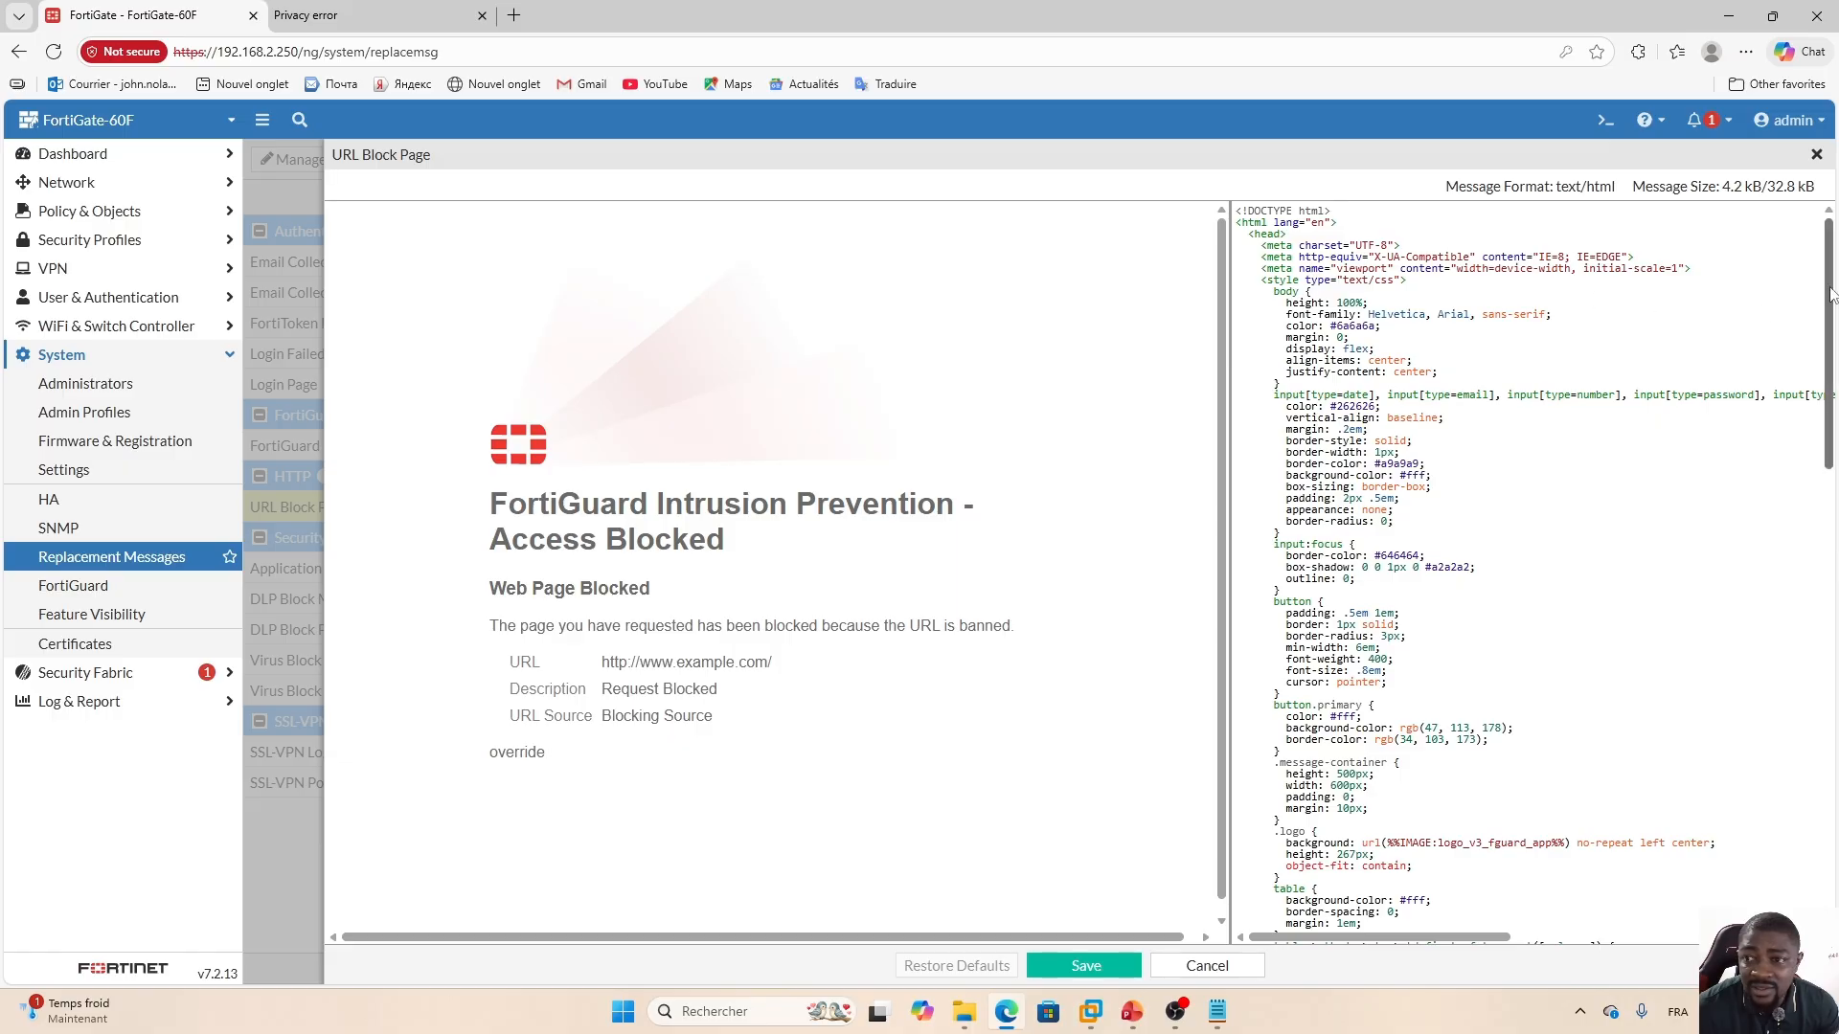
mouse_move(1824, 295)
left_mouse_down()
mouse_move(1825, 455)
mouse_move(1824, 287)
left_mouse_up()
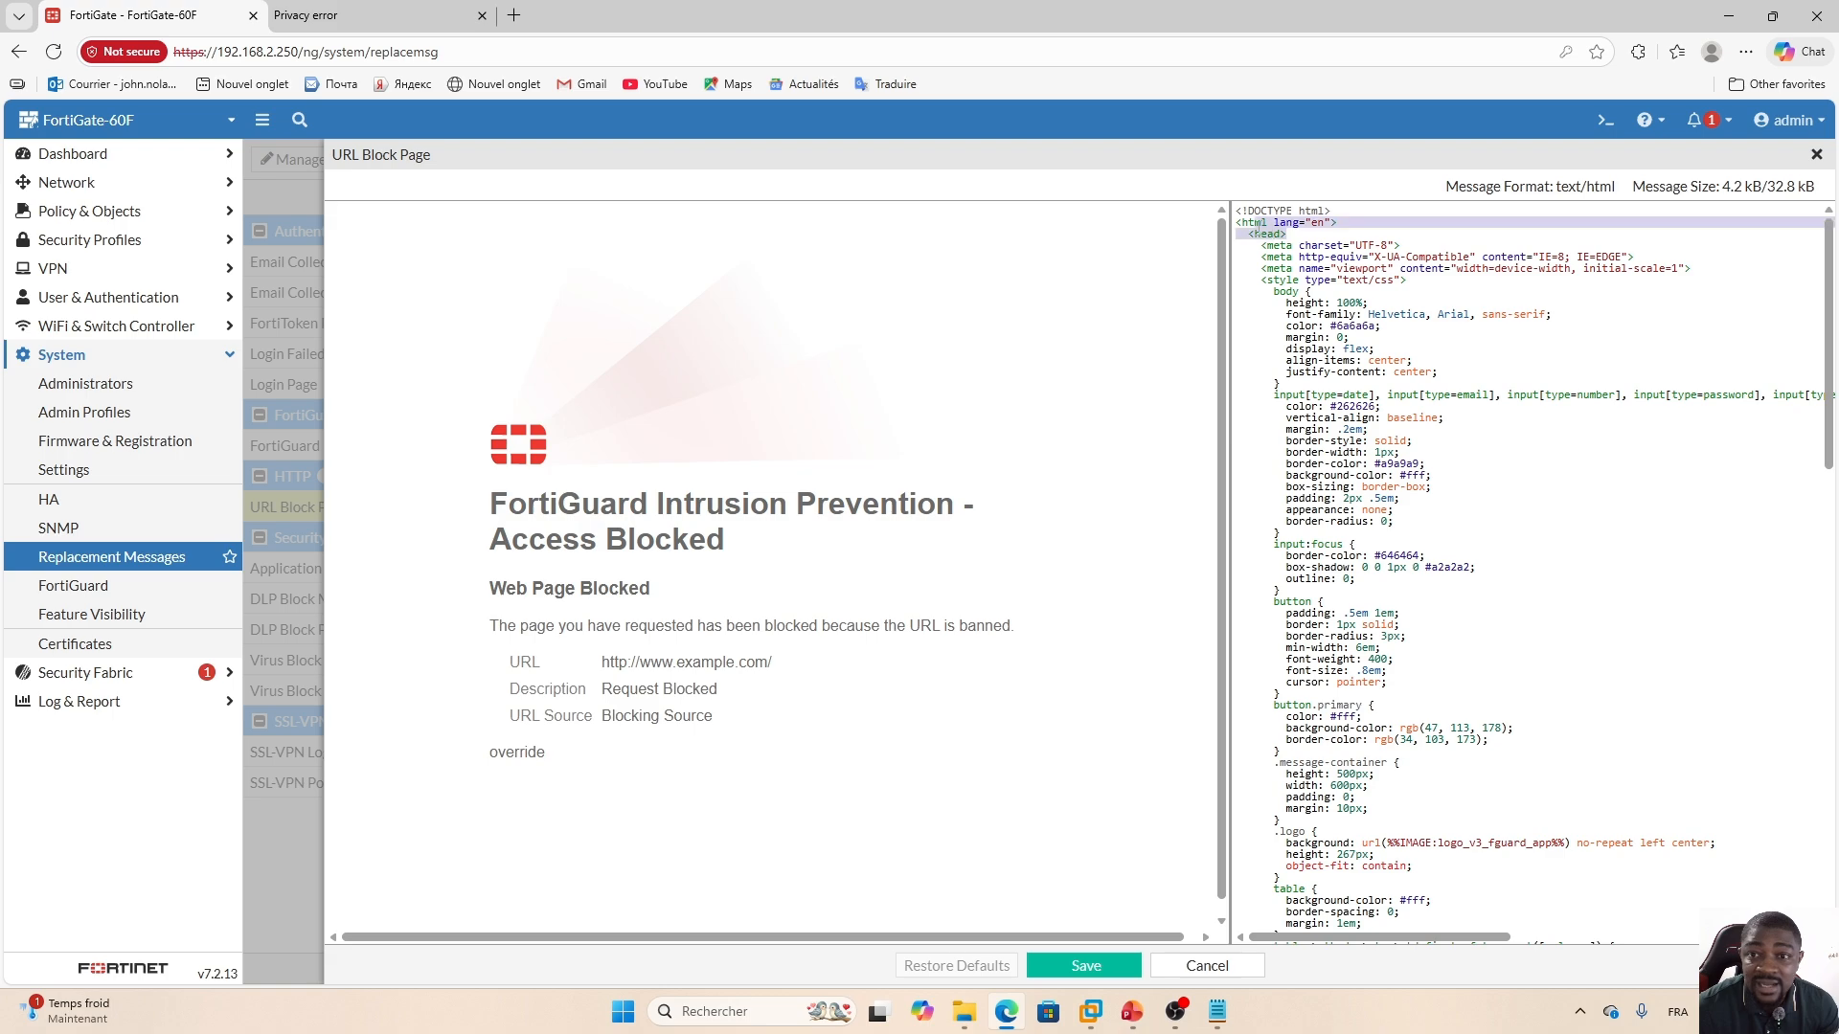
Locate the head section in the URL Block Page HTML and insert two blank lines before the closing </head> tag.
left_click_drag(1293, 233, 1249, 240)
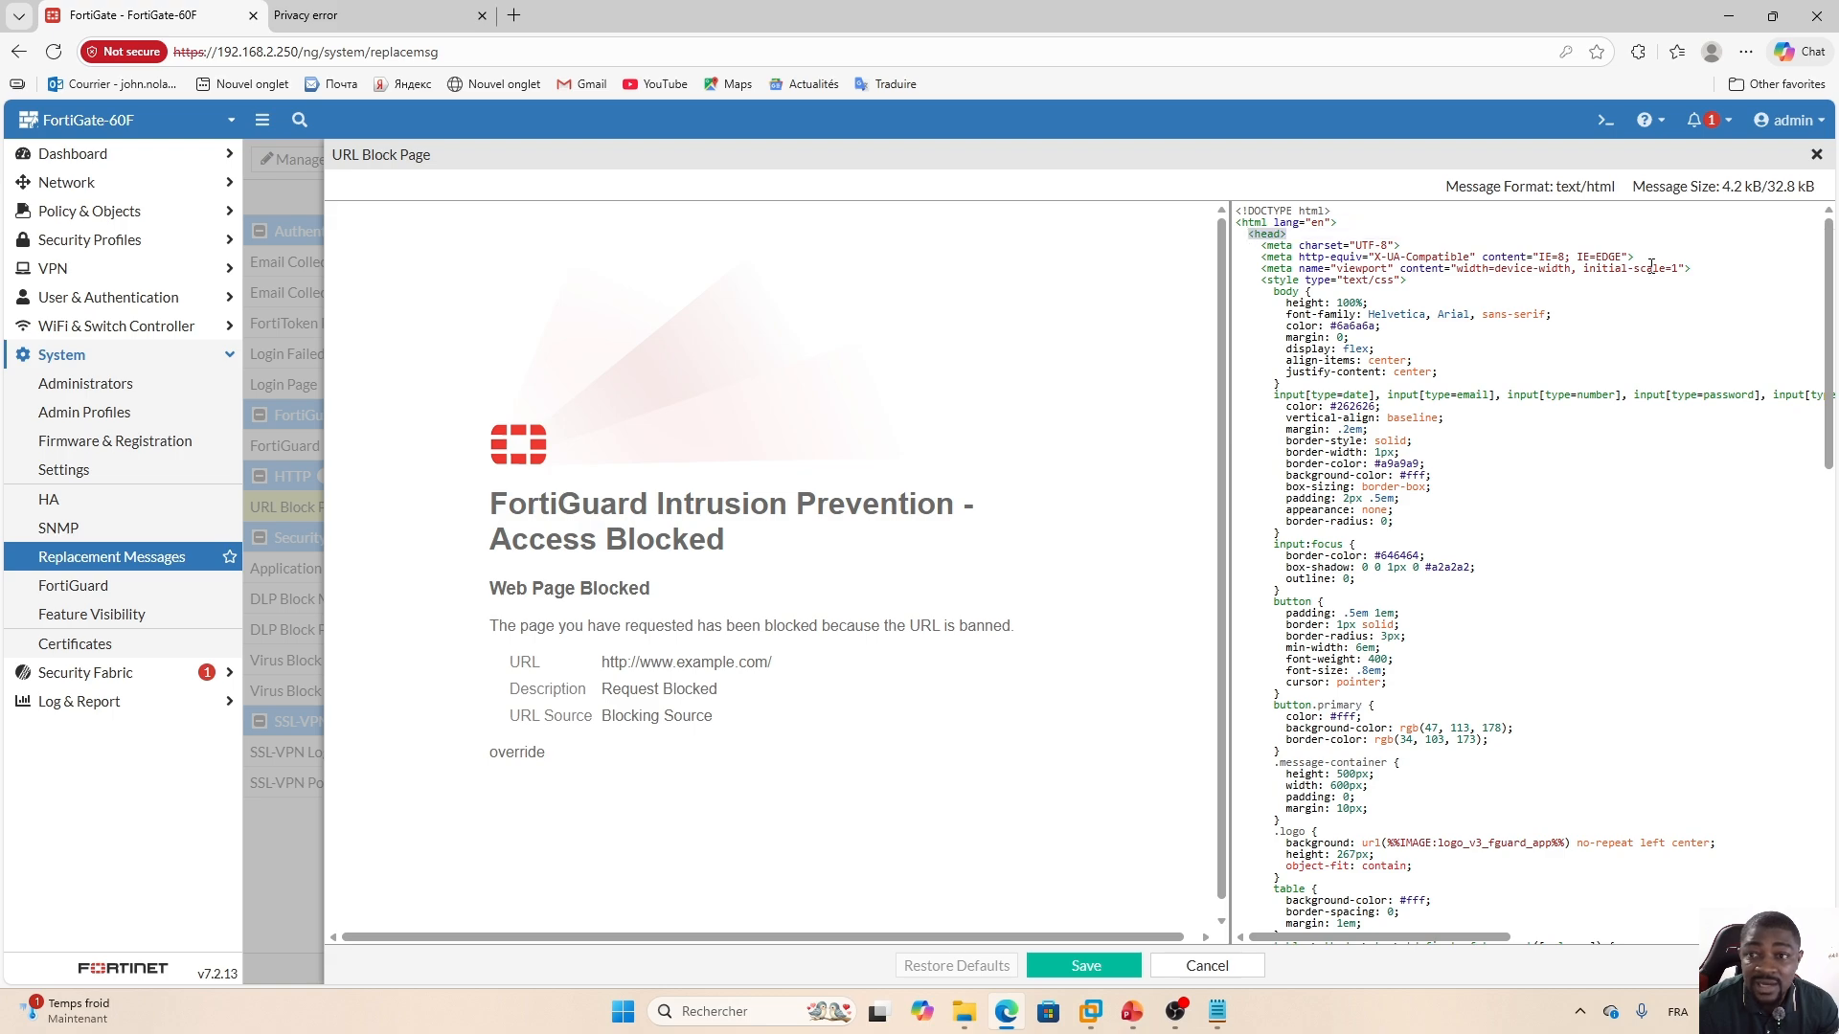
left_click_drag(1827, 303, 1813, 598)
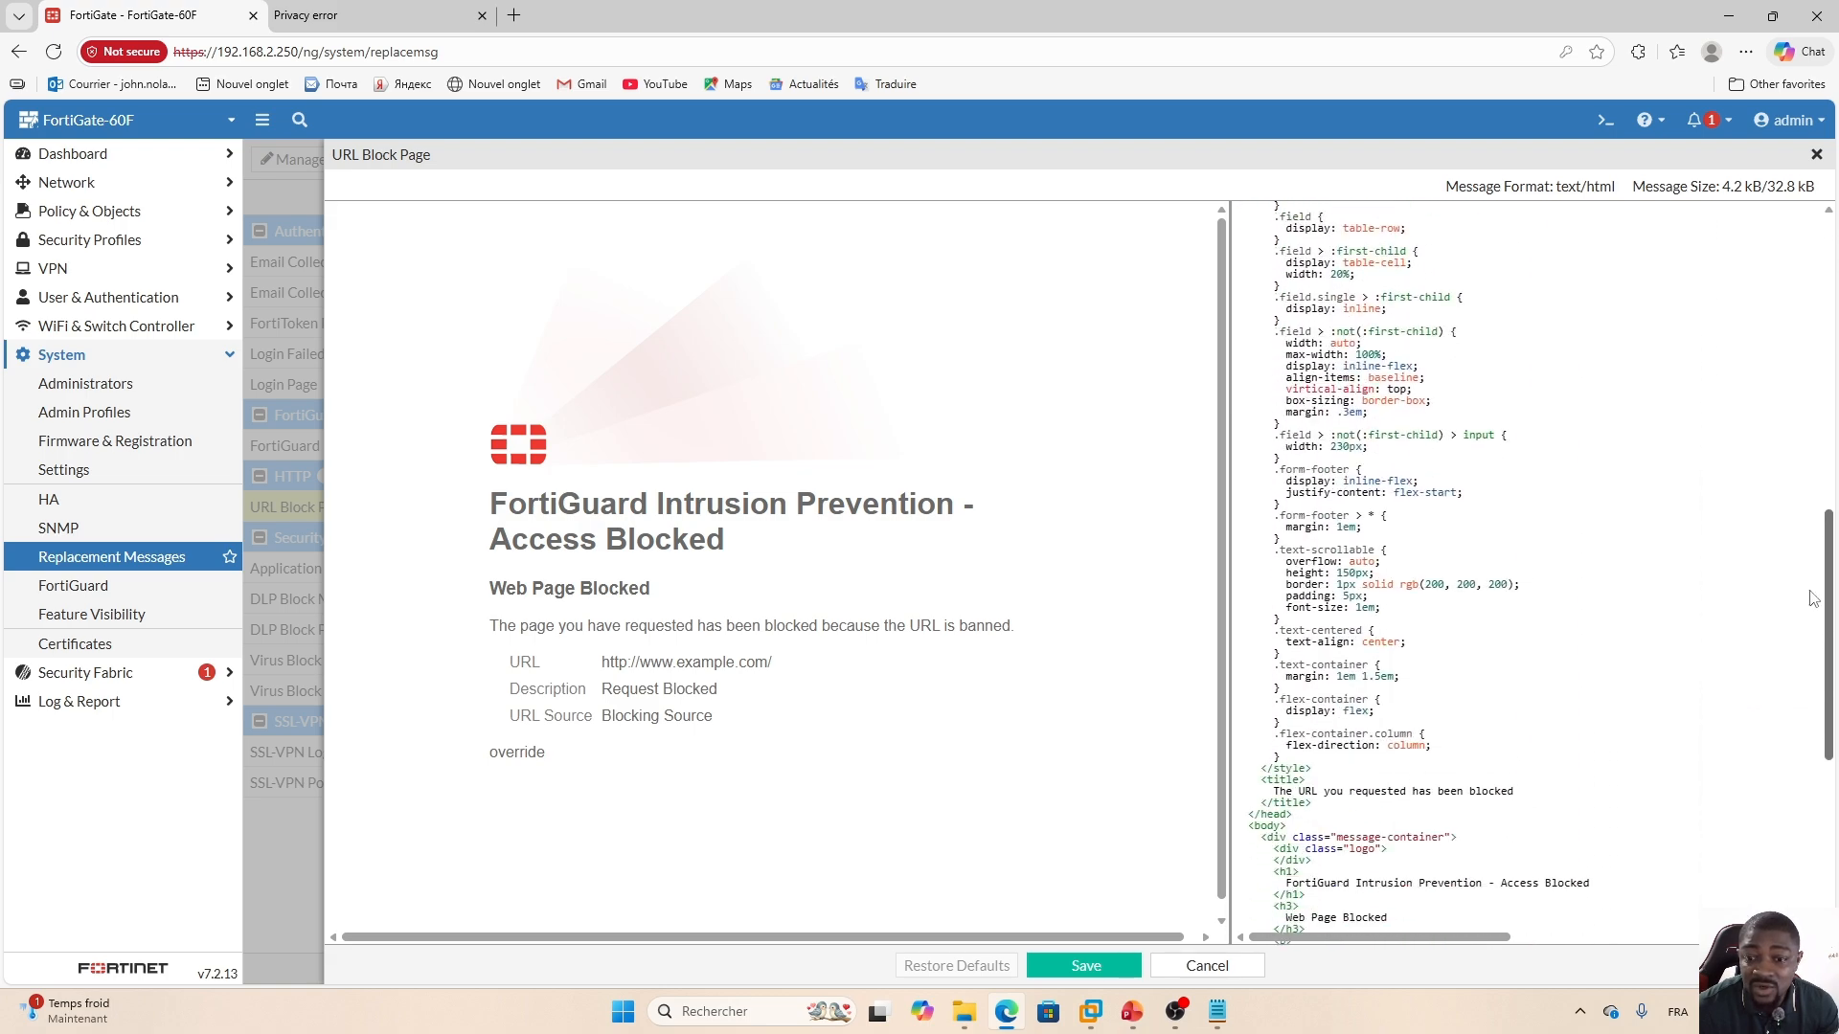
scroll(1810, 613, "down", 1)
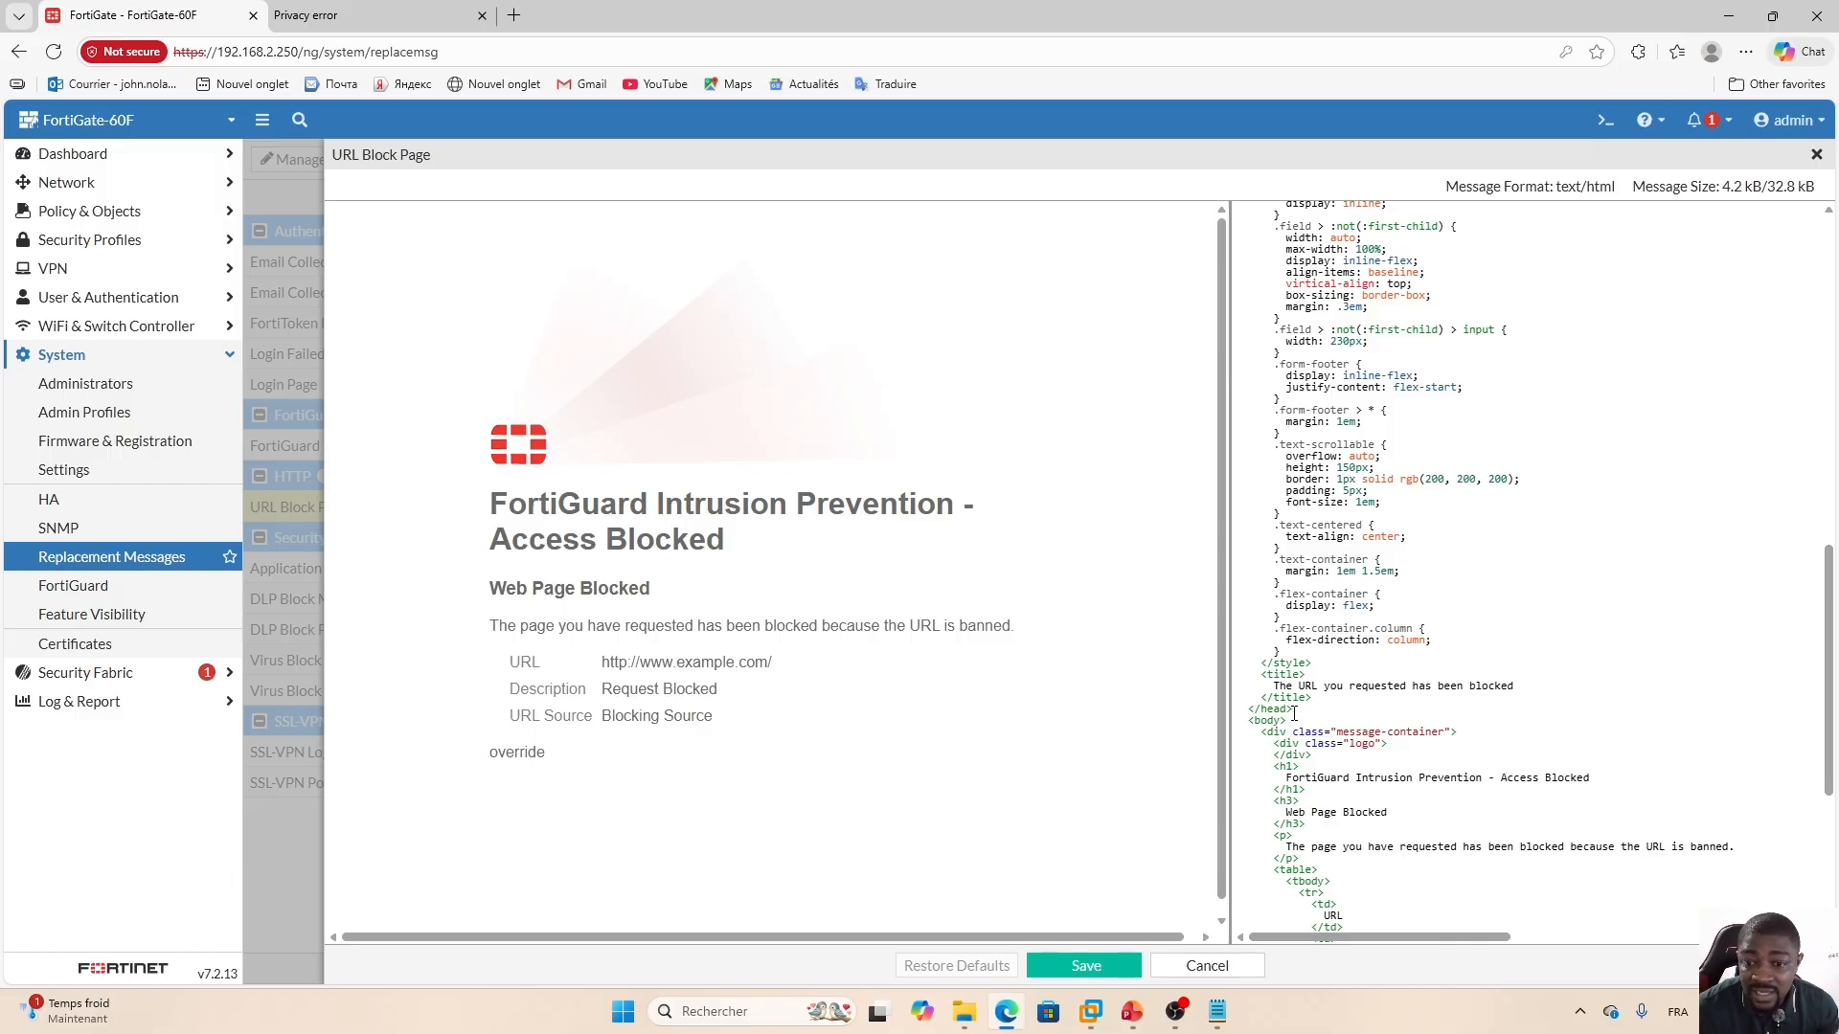
left_click_drag(1294, 713, 1246, 711)
left_click(1323, 700)
key("Return")
key("Return")
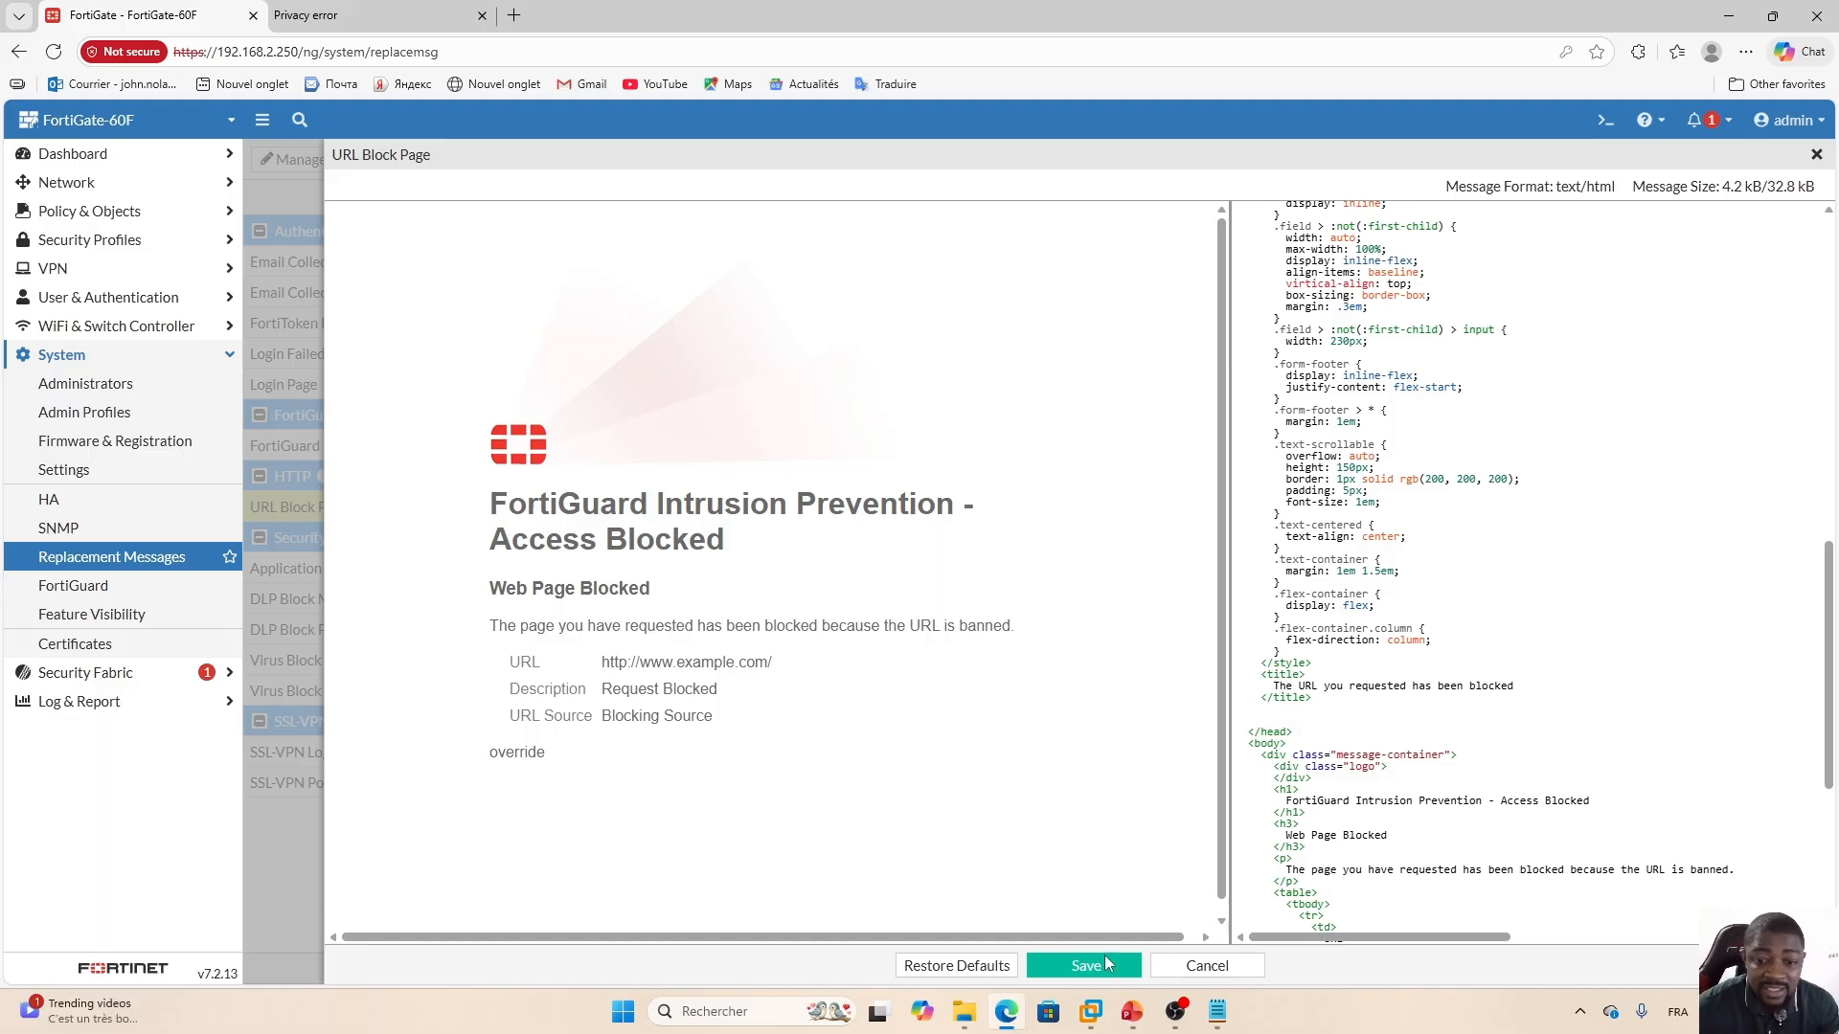
left_click(1217, 1011)
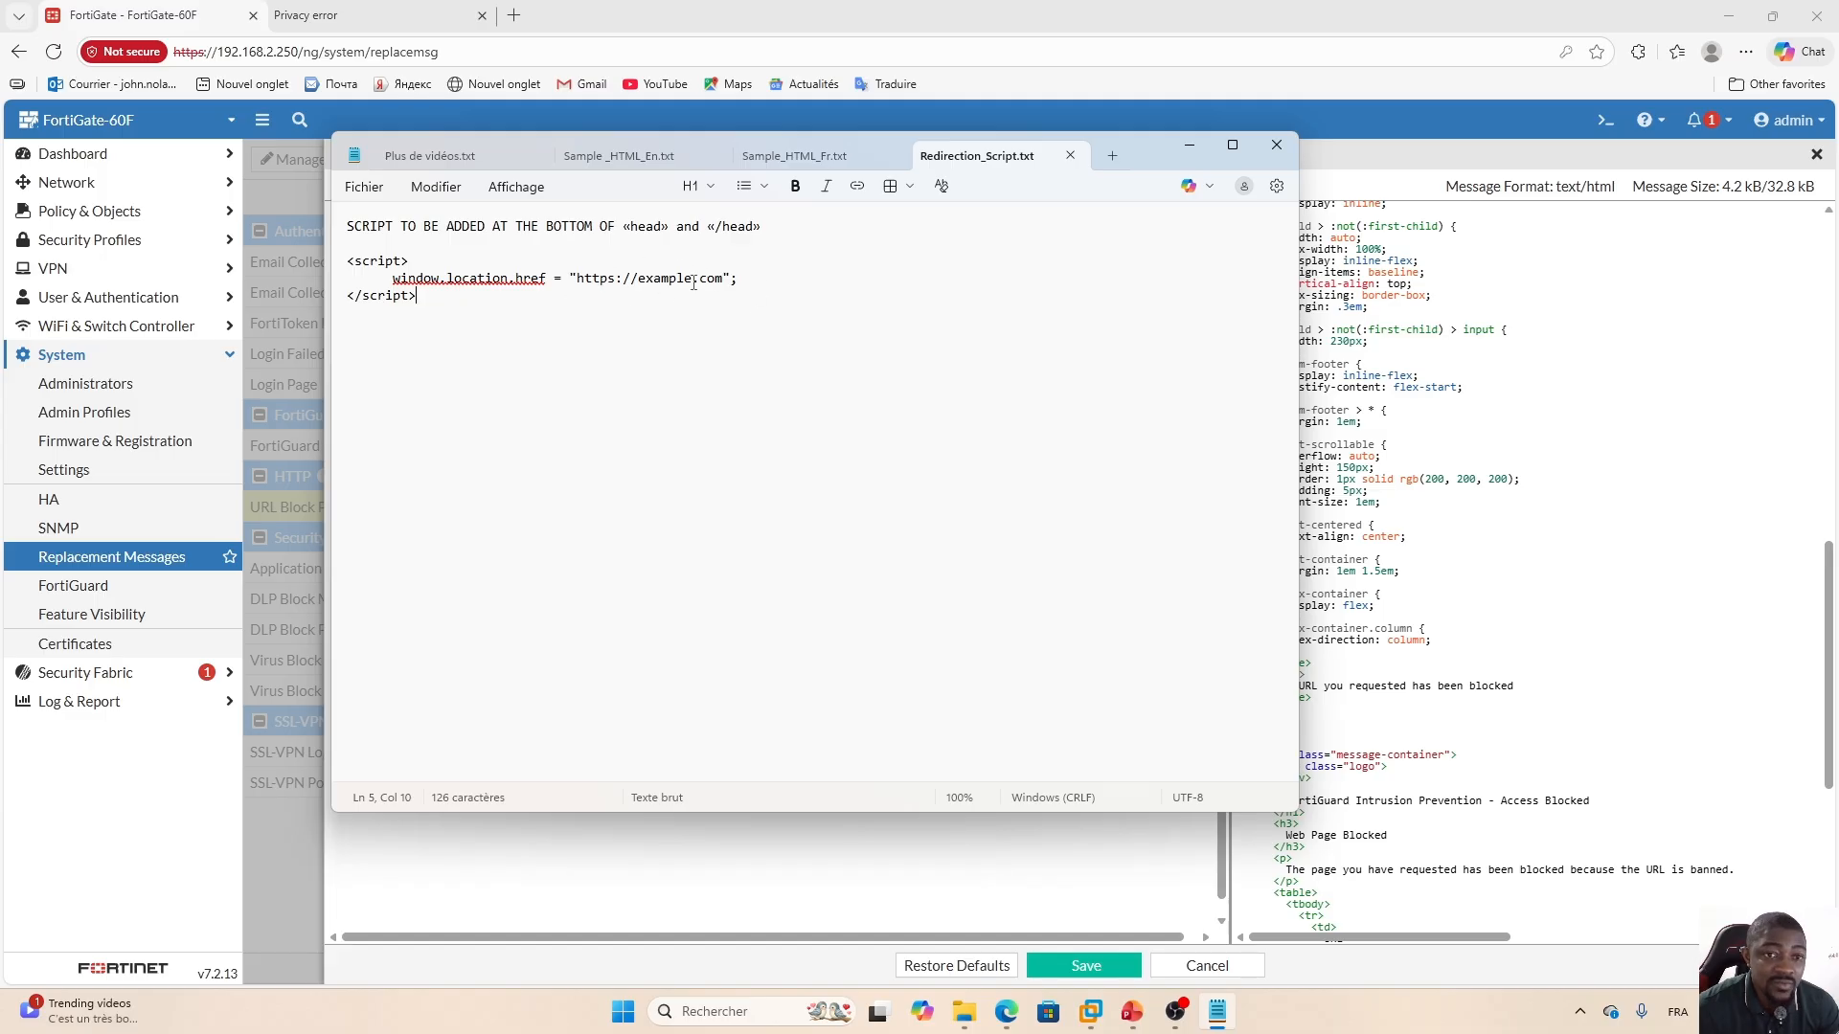
left_click_drag(694, 279, 642, 285)
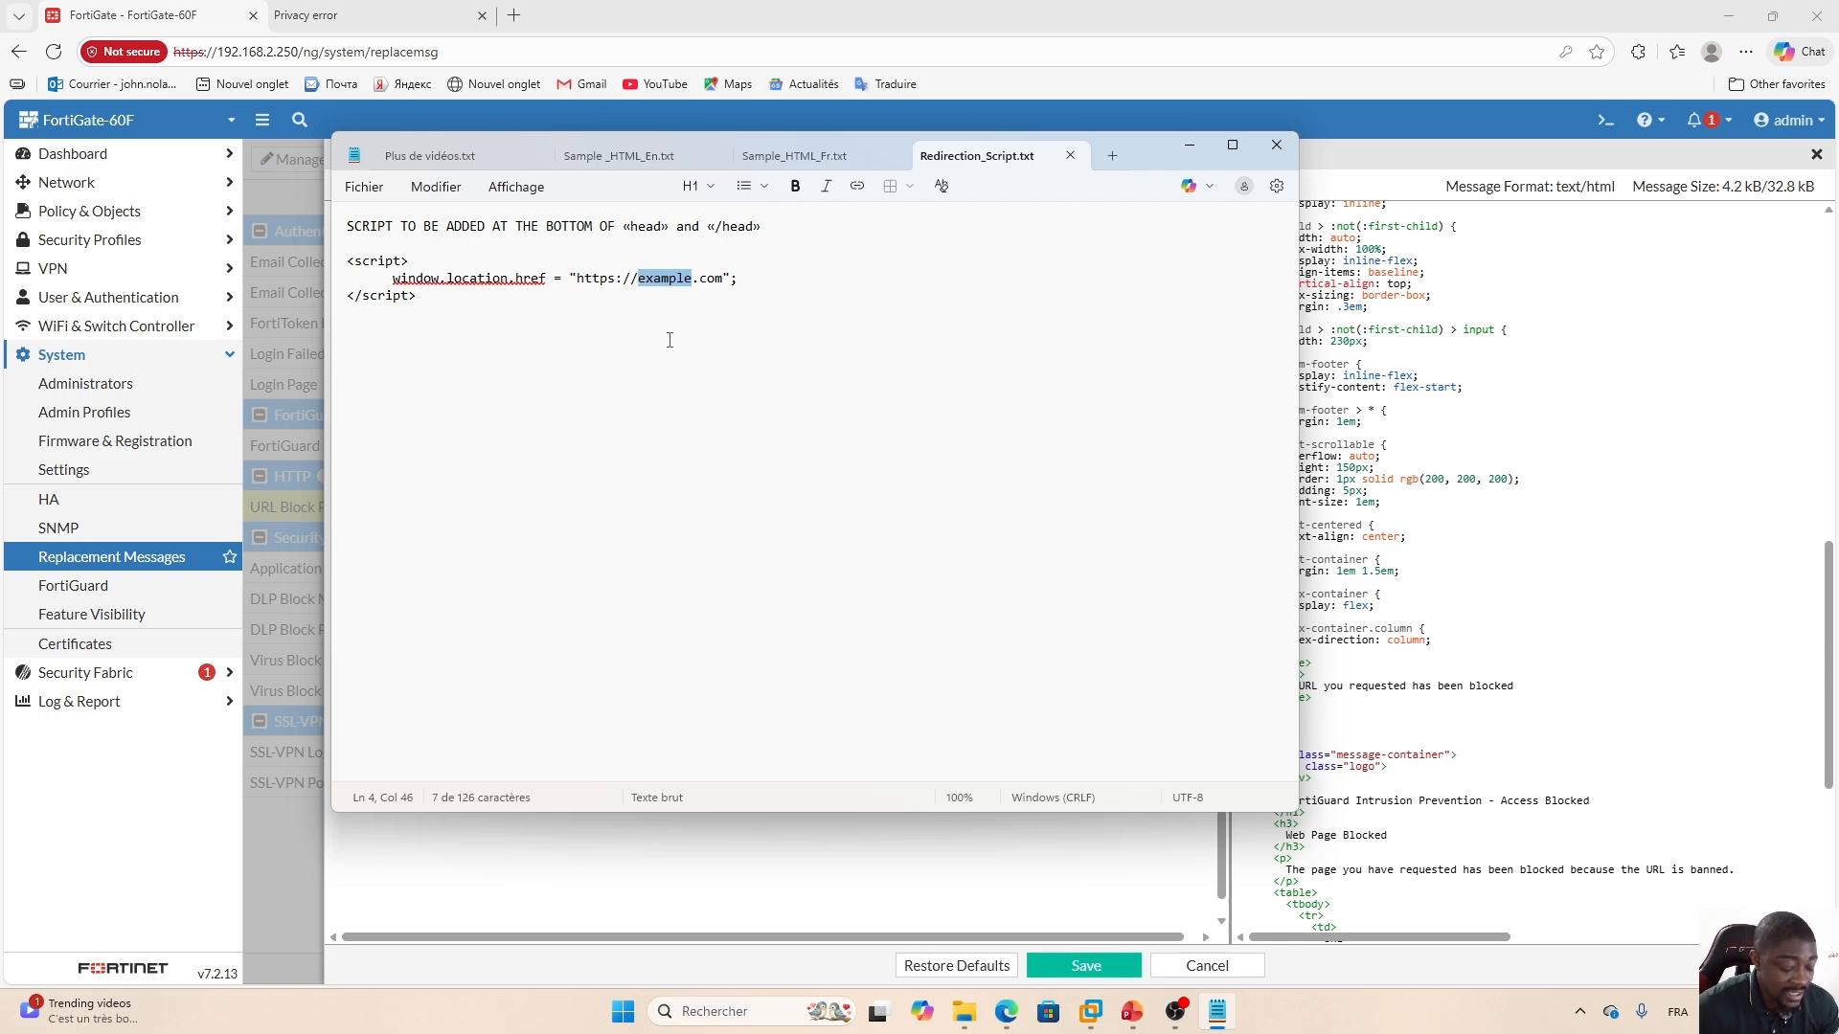
type("coursera")
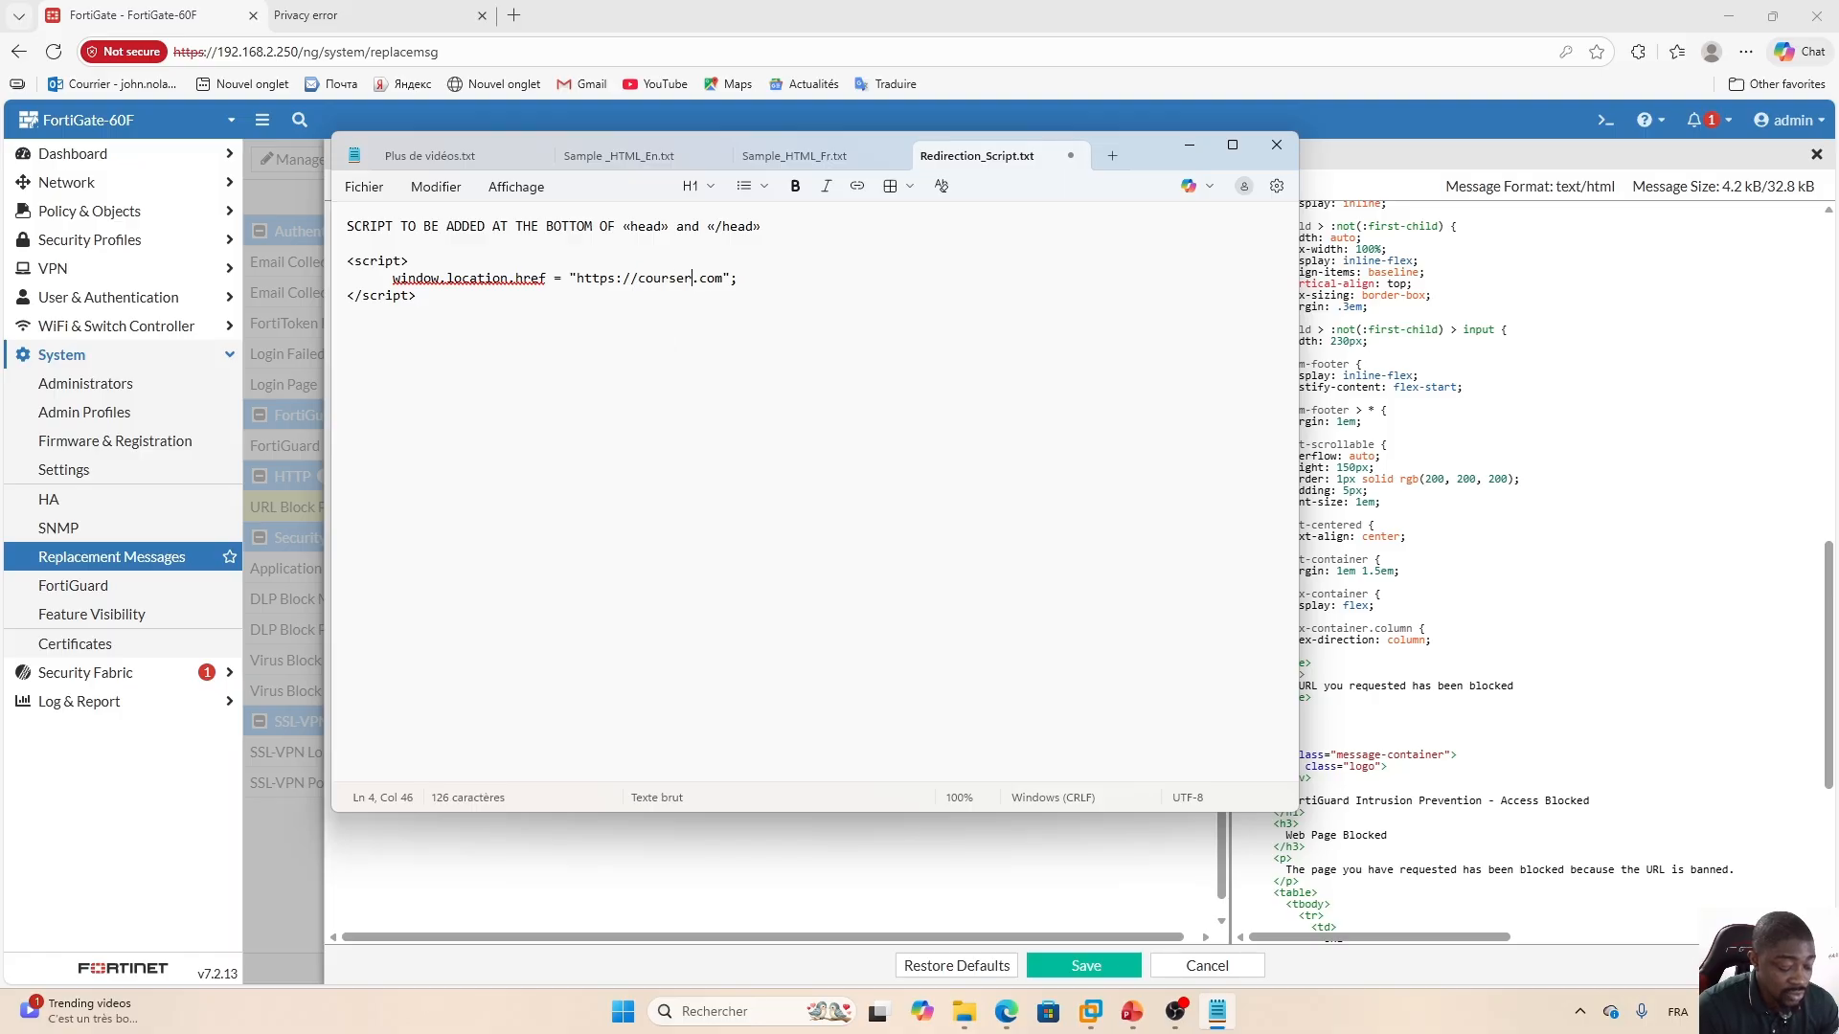
left_click(769, 277)
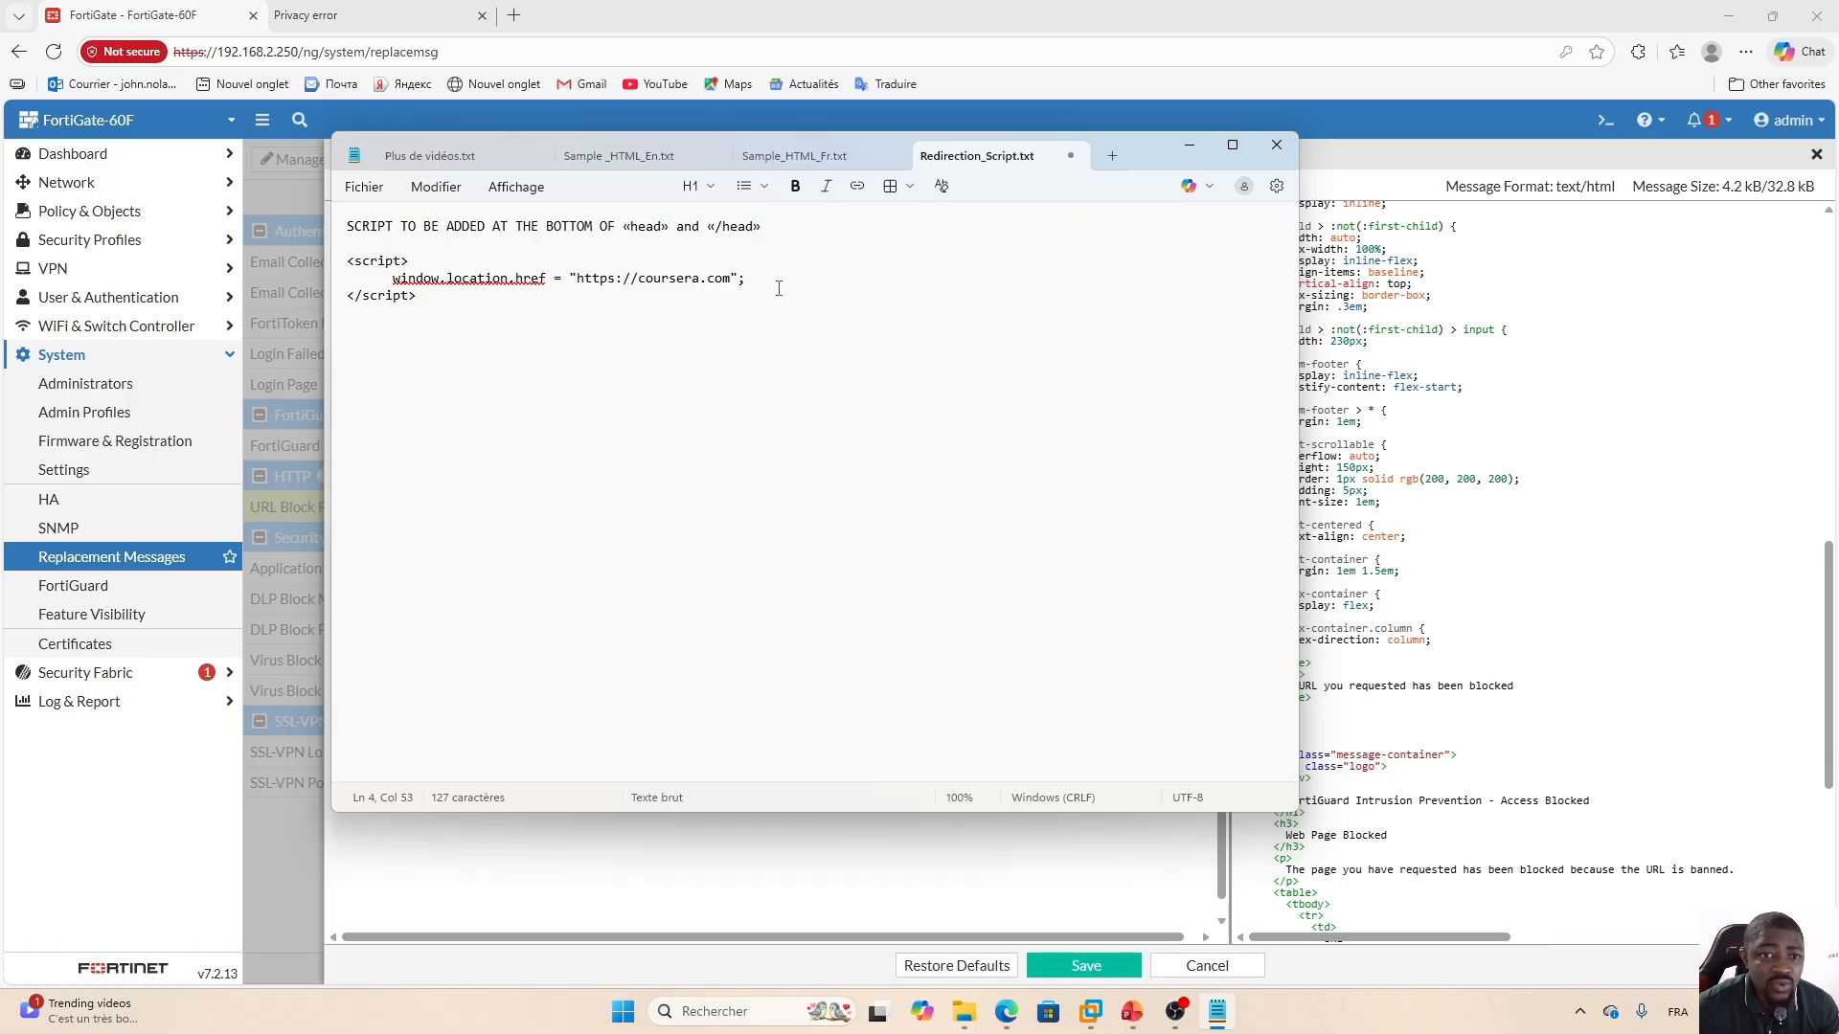
Copy the whole script block into the URL Block Page HTML below the closing </title> tag and indent its closing </script> tag.
left_click_drag(350, 263, 425, 295)
key("ctrl+c")
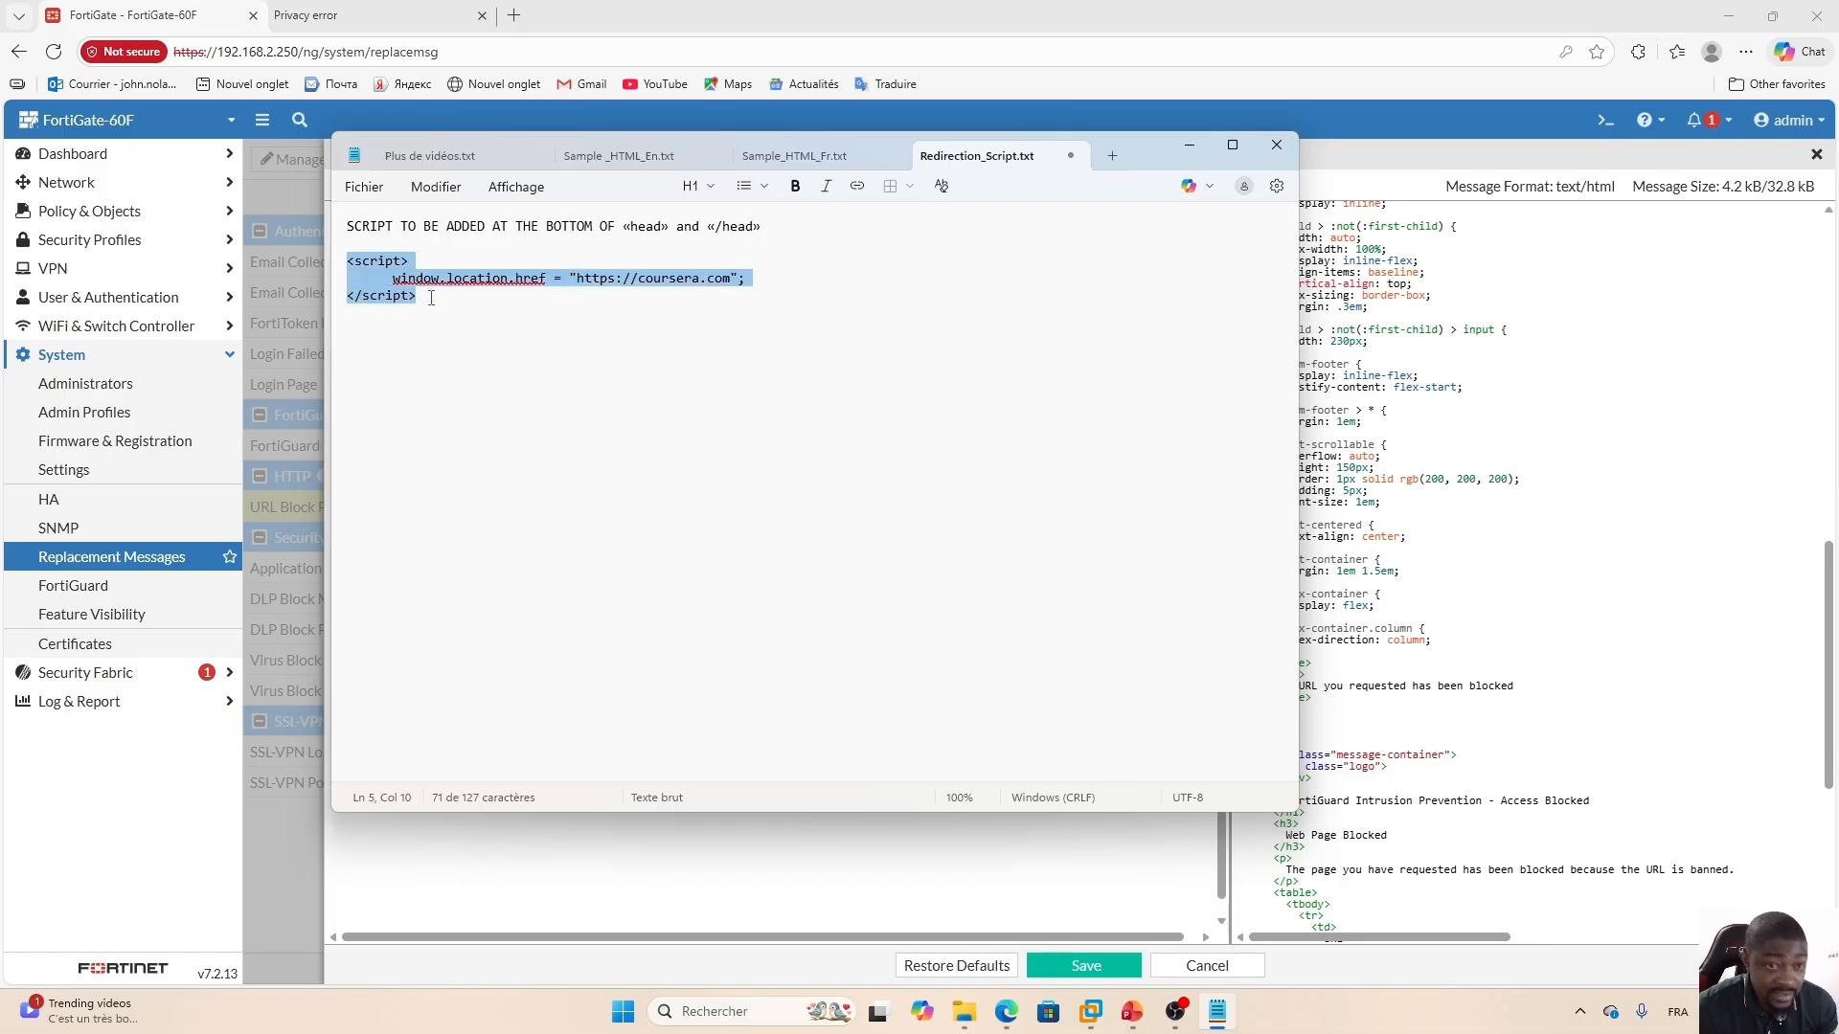
left_click(1516, 719)
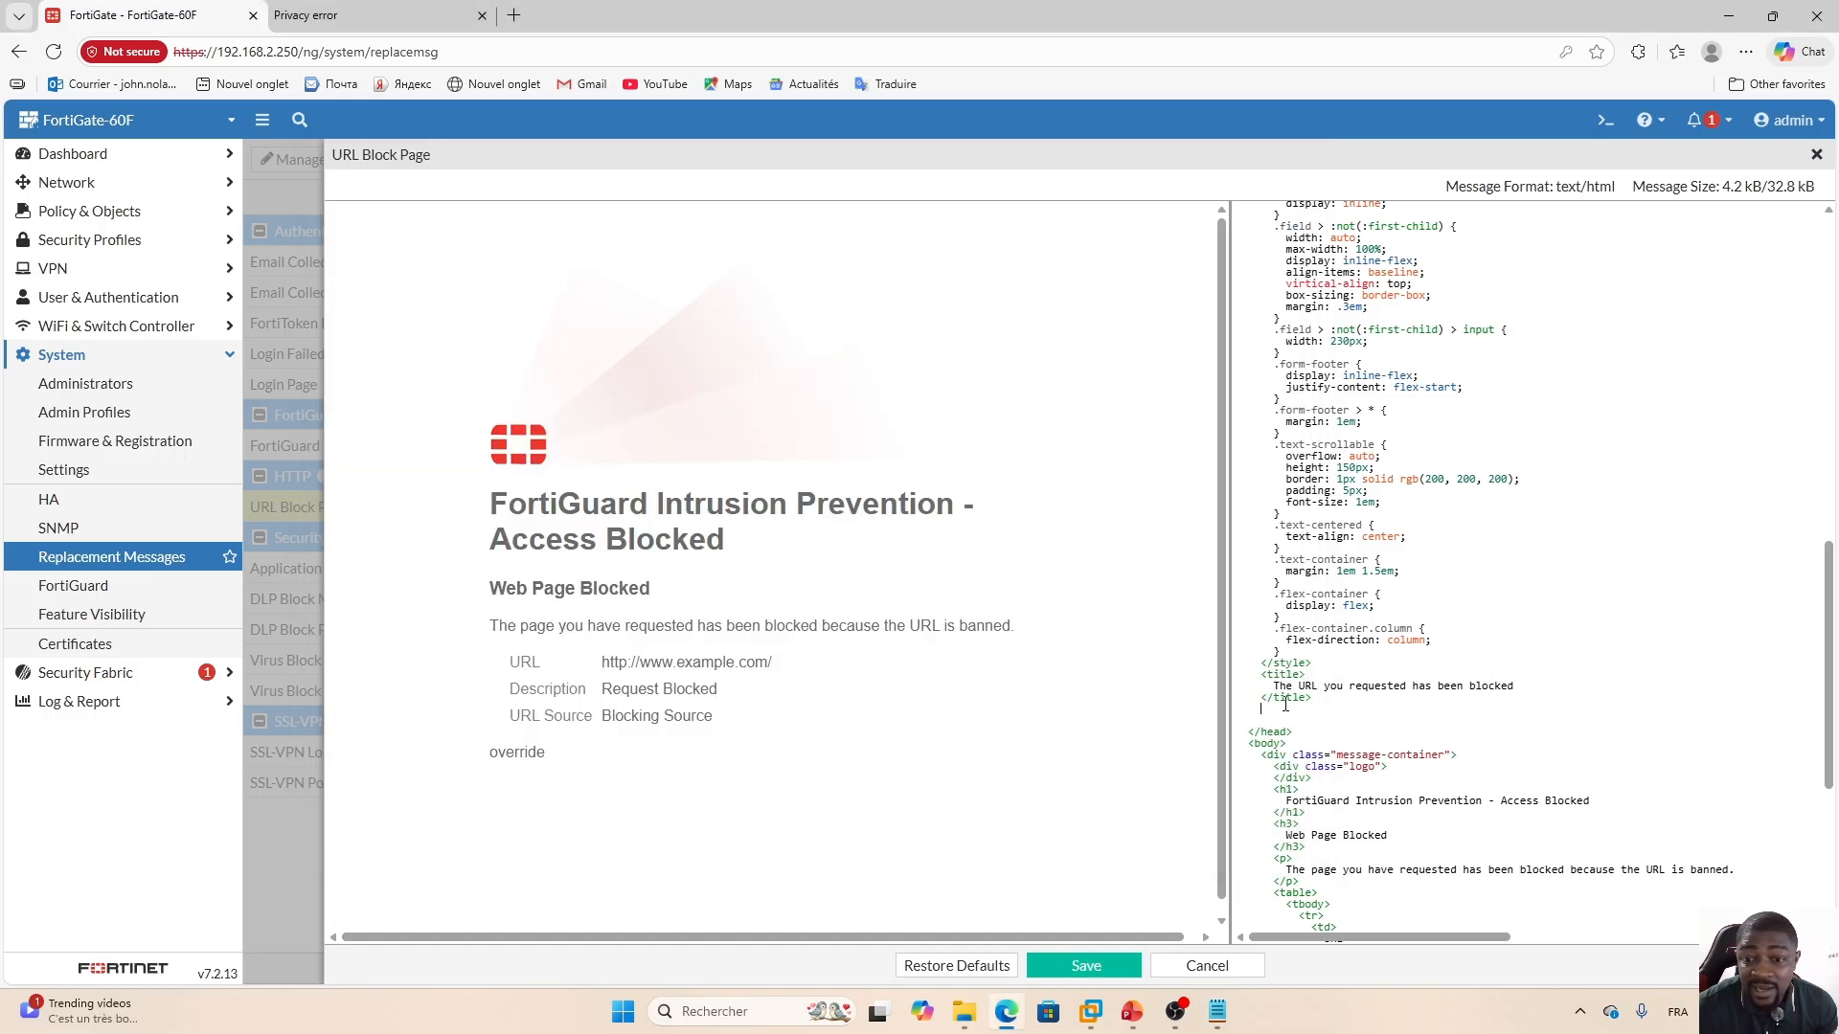
key("ctrl+v")
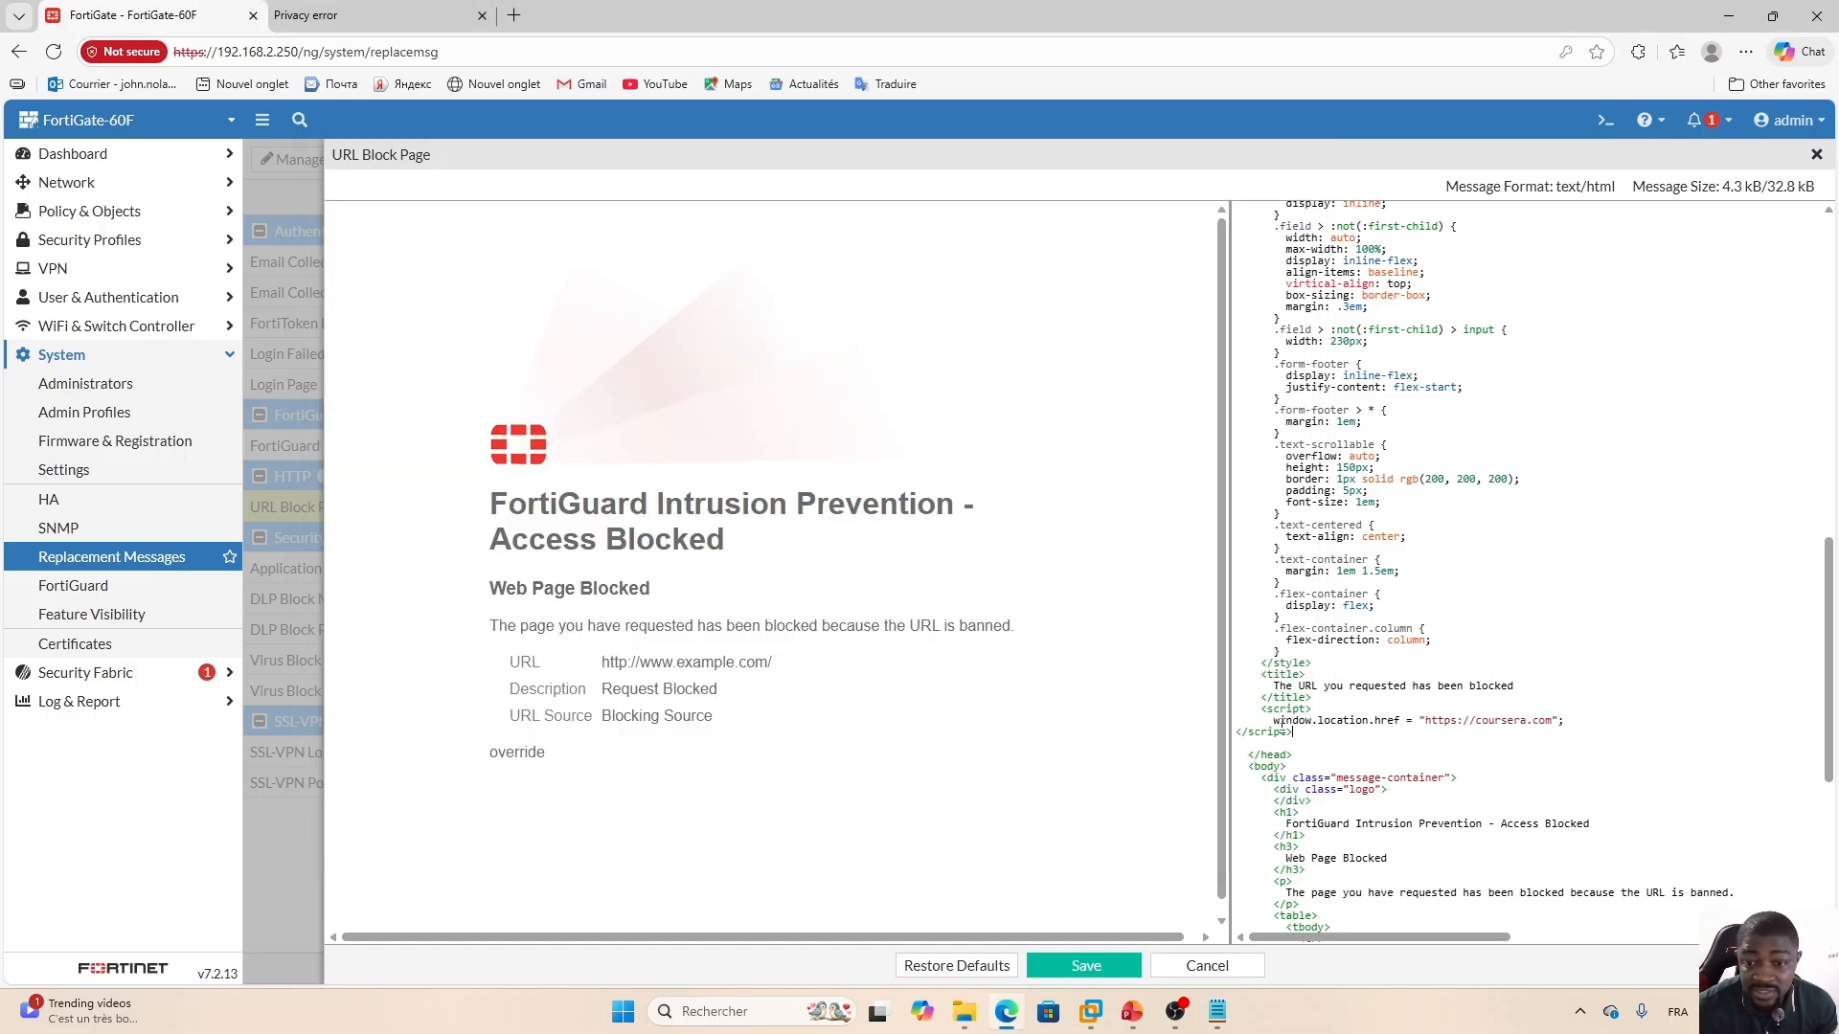
left_click(1237, 735)
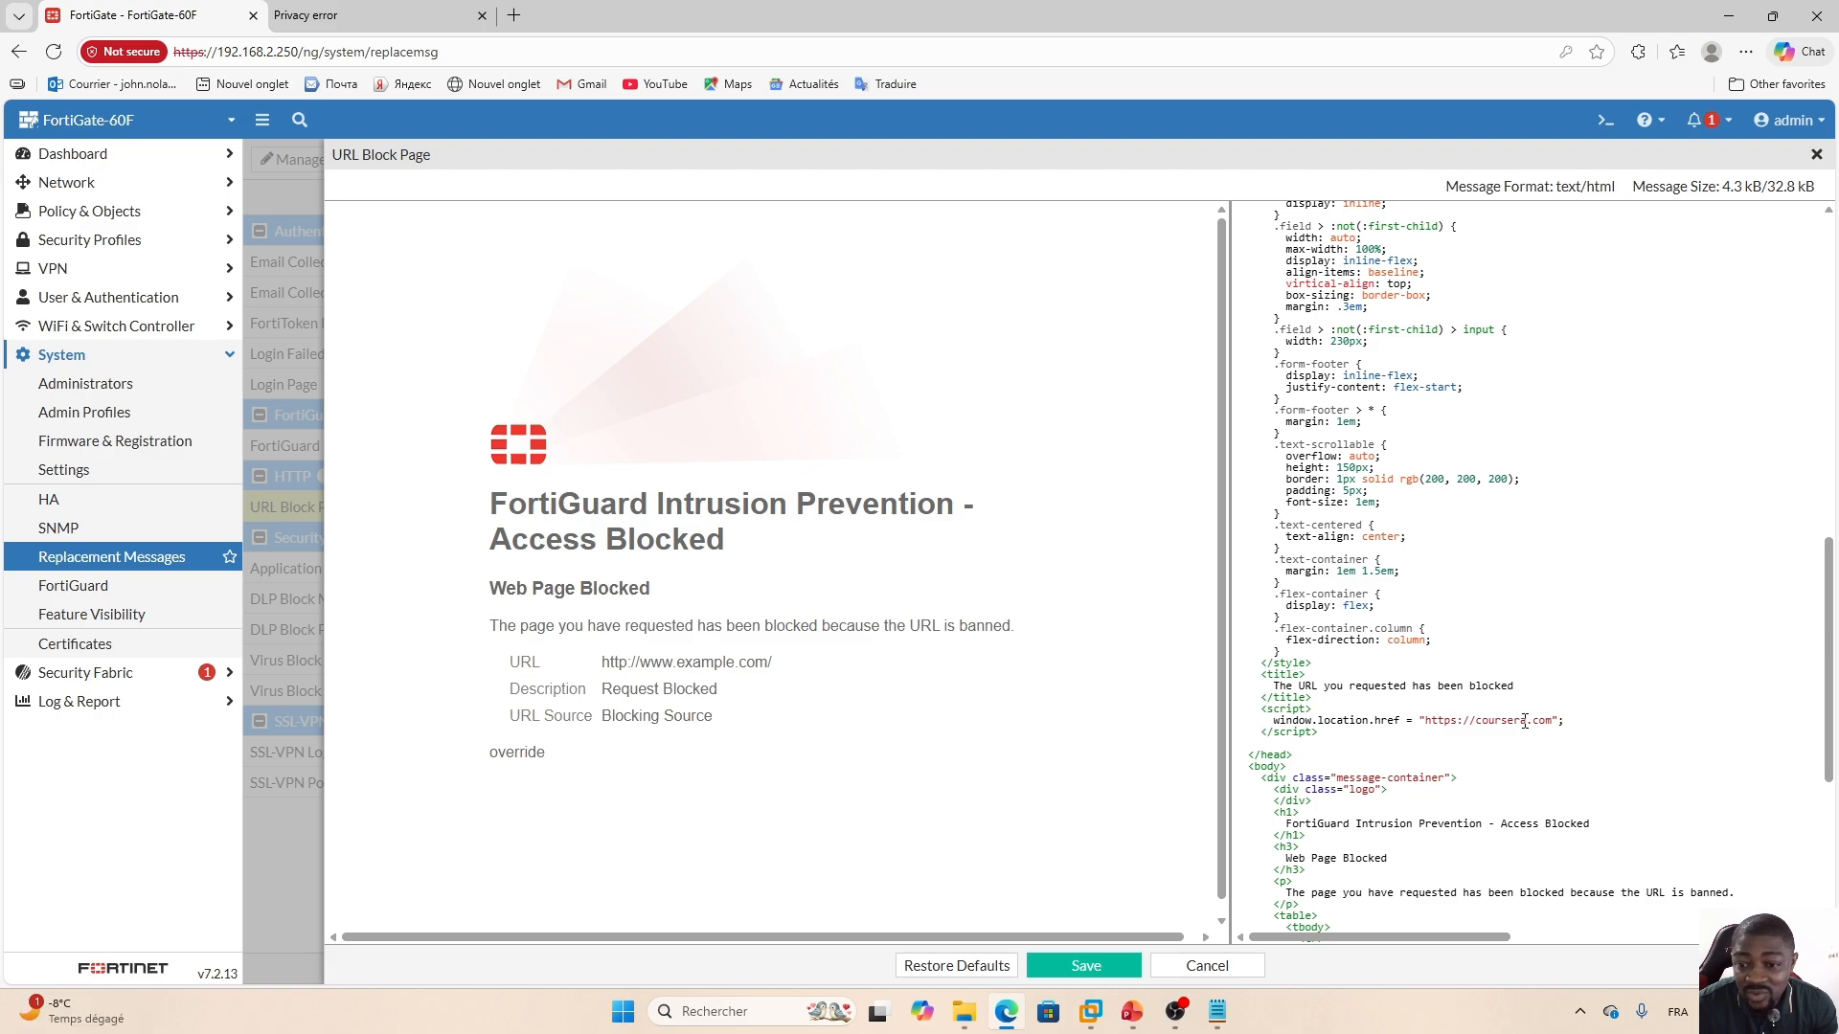
key("BackSpace")
key("BackSpace")
key("BackSpace")
key("BackSpace")
key("BackSpace")
key("BackSpace")
key("BackSpace")
key("BackSpace")
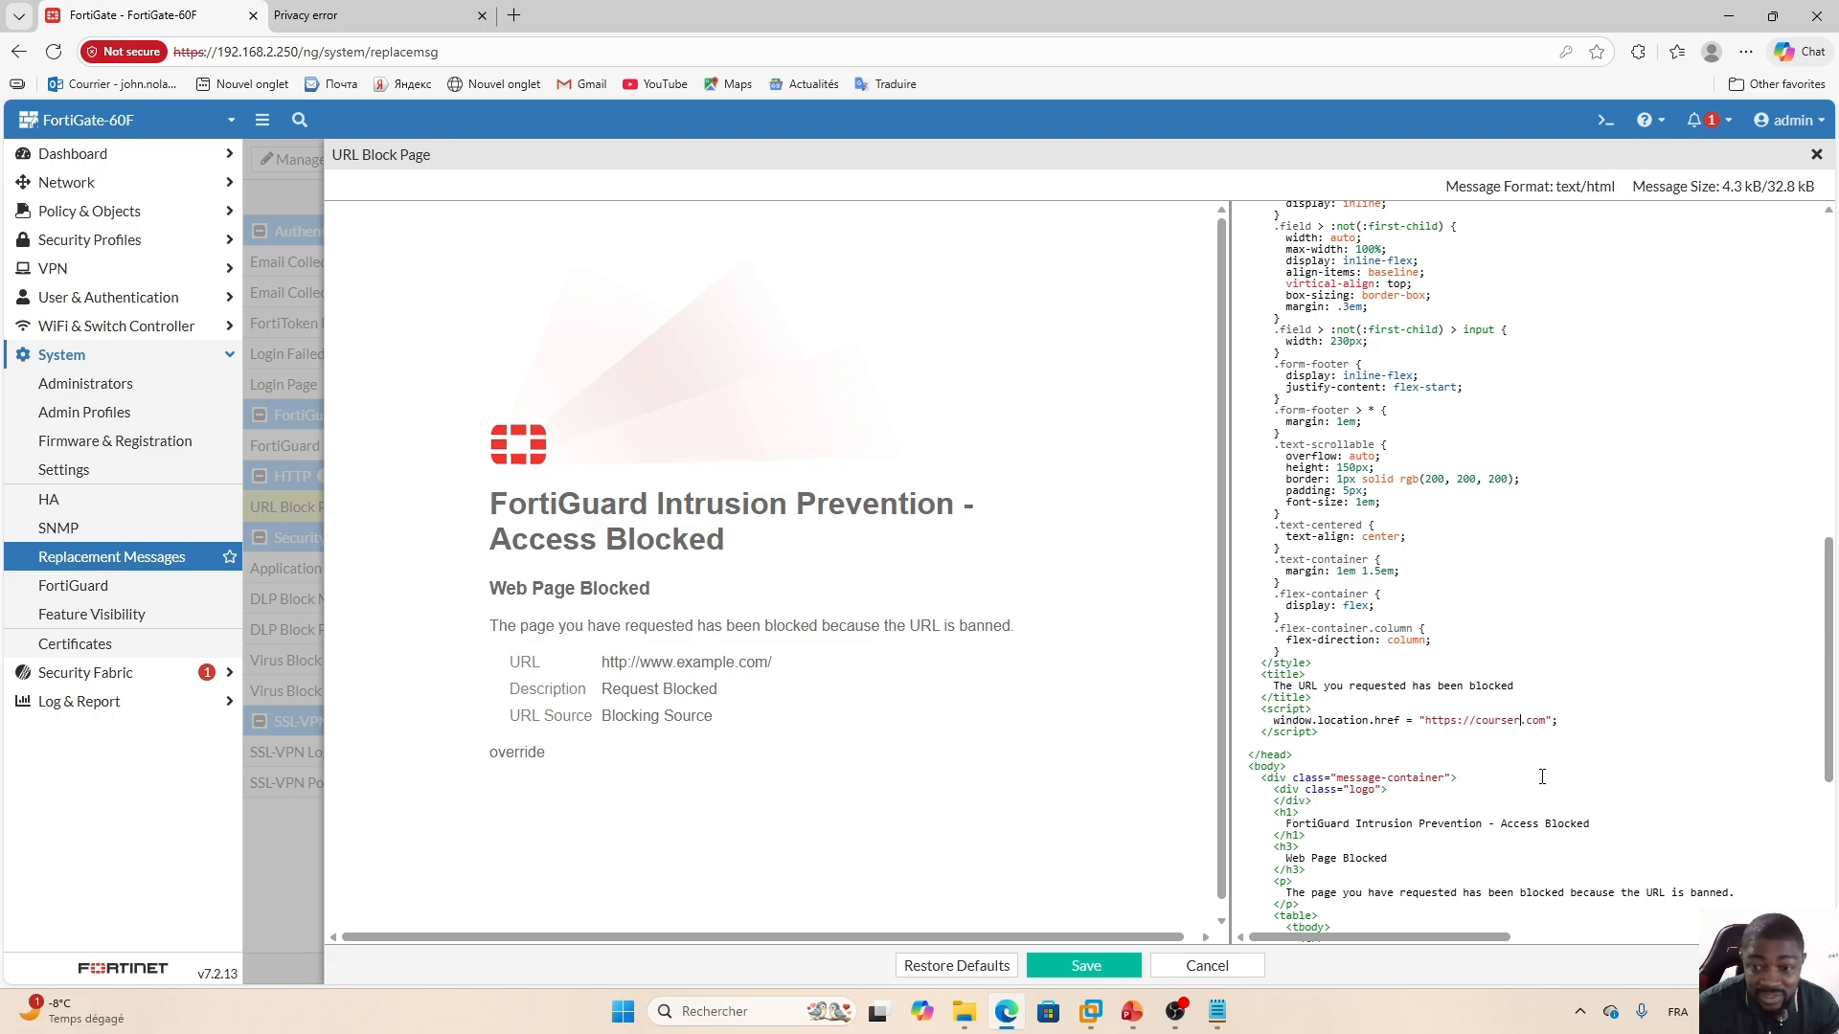
type("youtube")
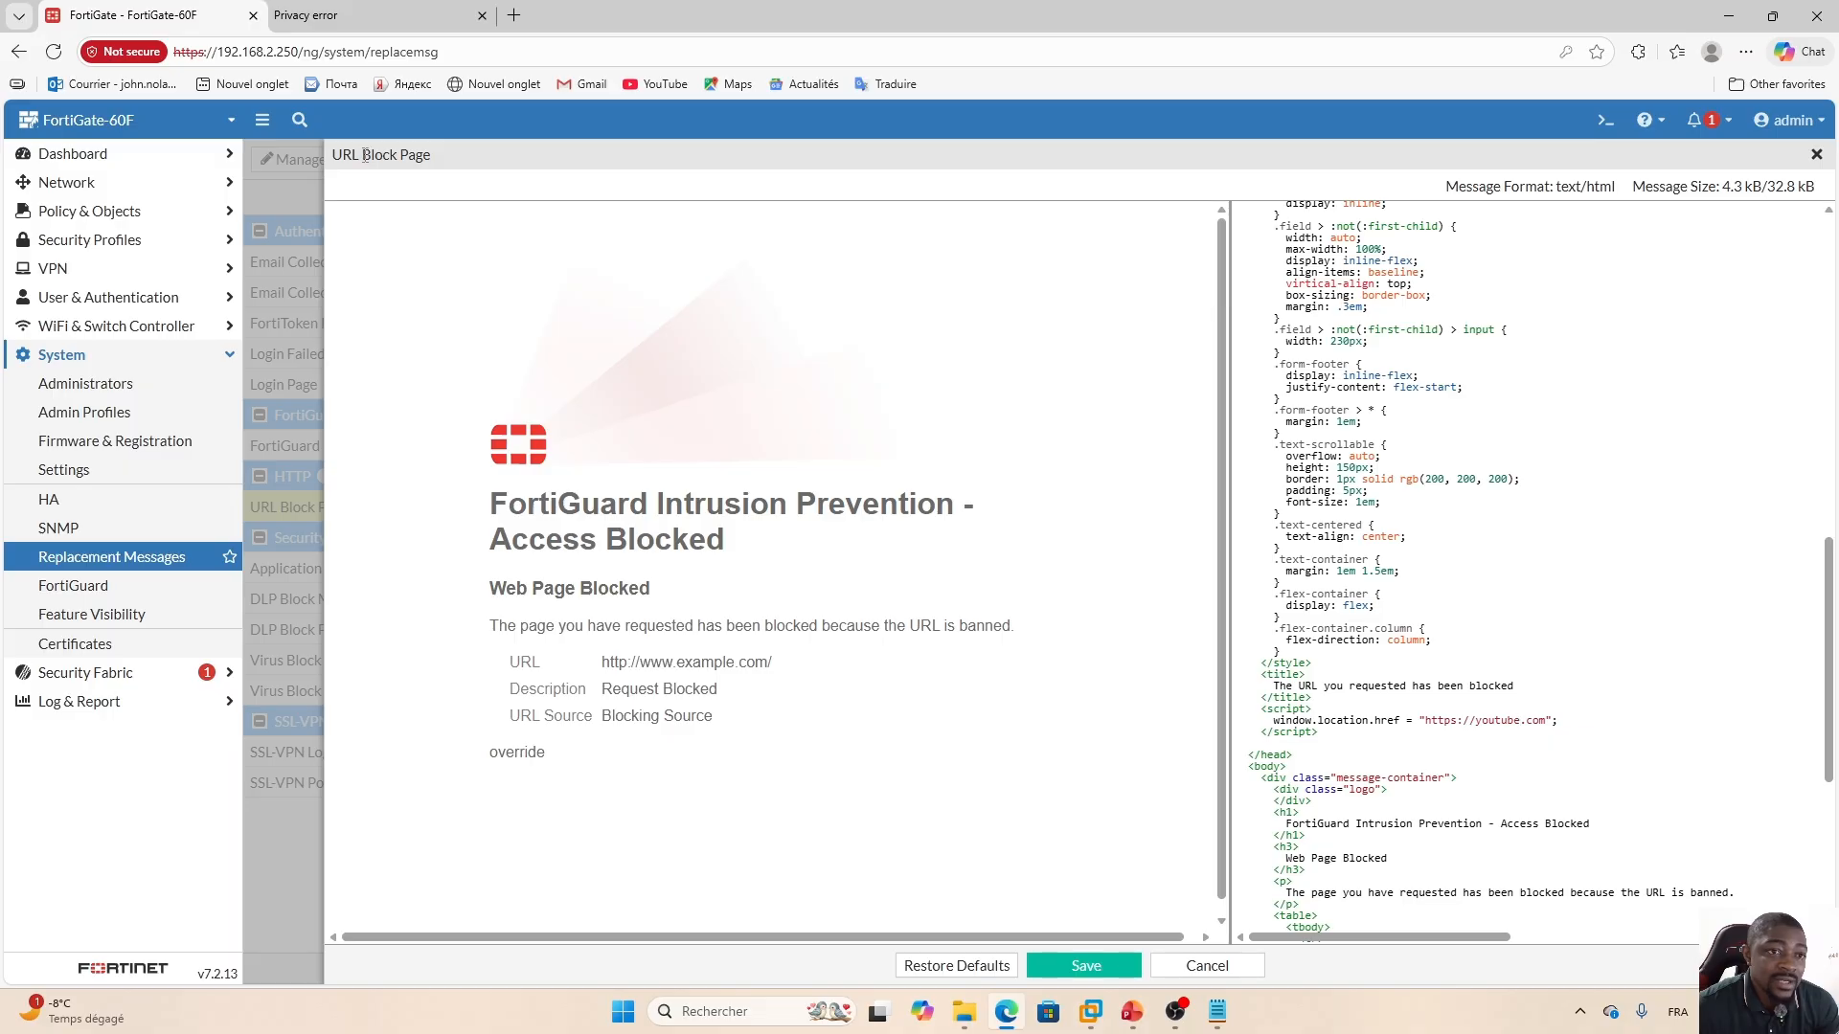
Examine the current udemy.com block page in the Win10 virtual machine and return to the FortiGate page in Edge.
left_click_drag(365, 155, 435, 161)
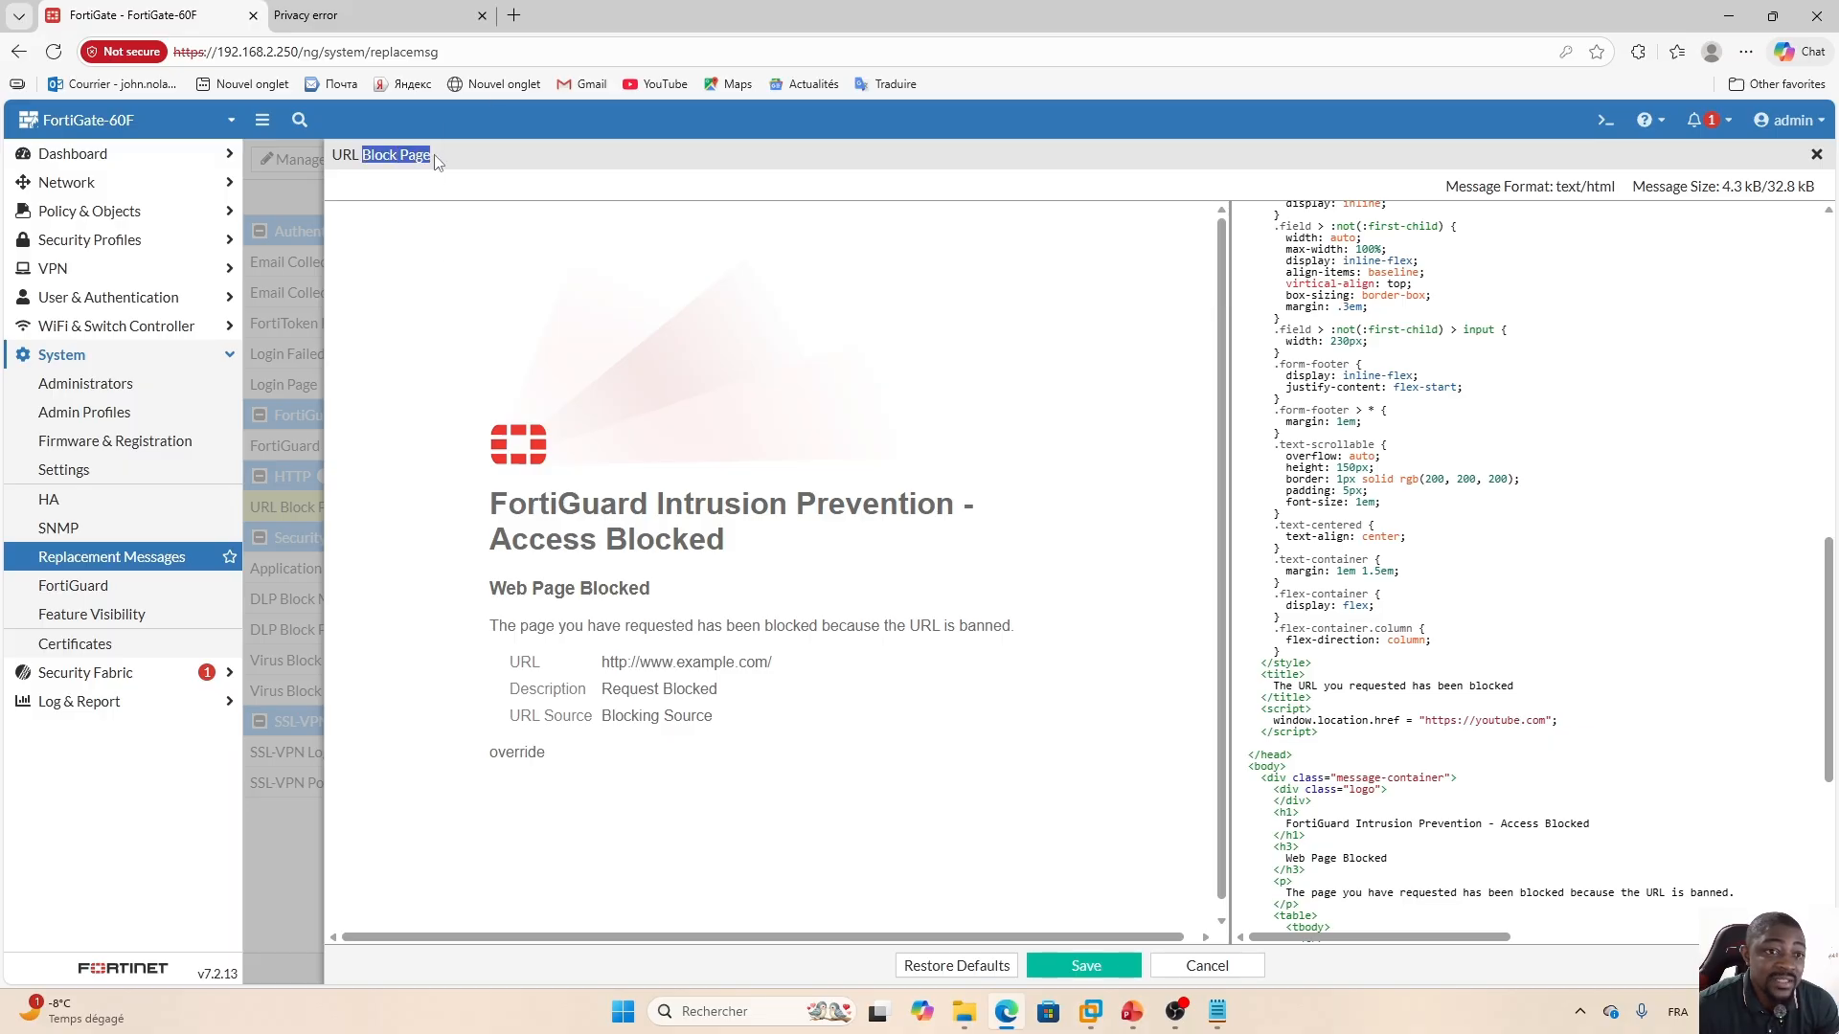
left_click(1092, 1013)
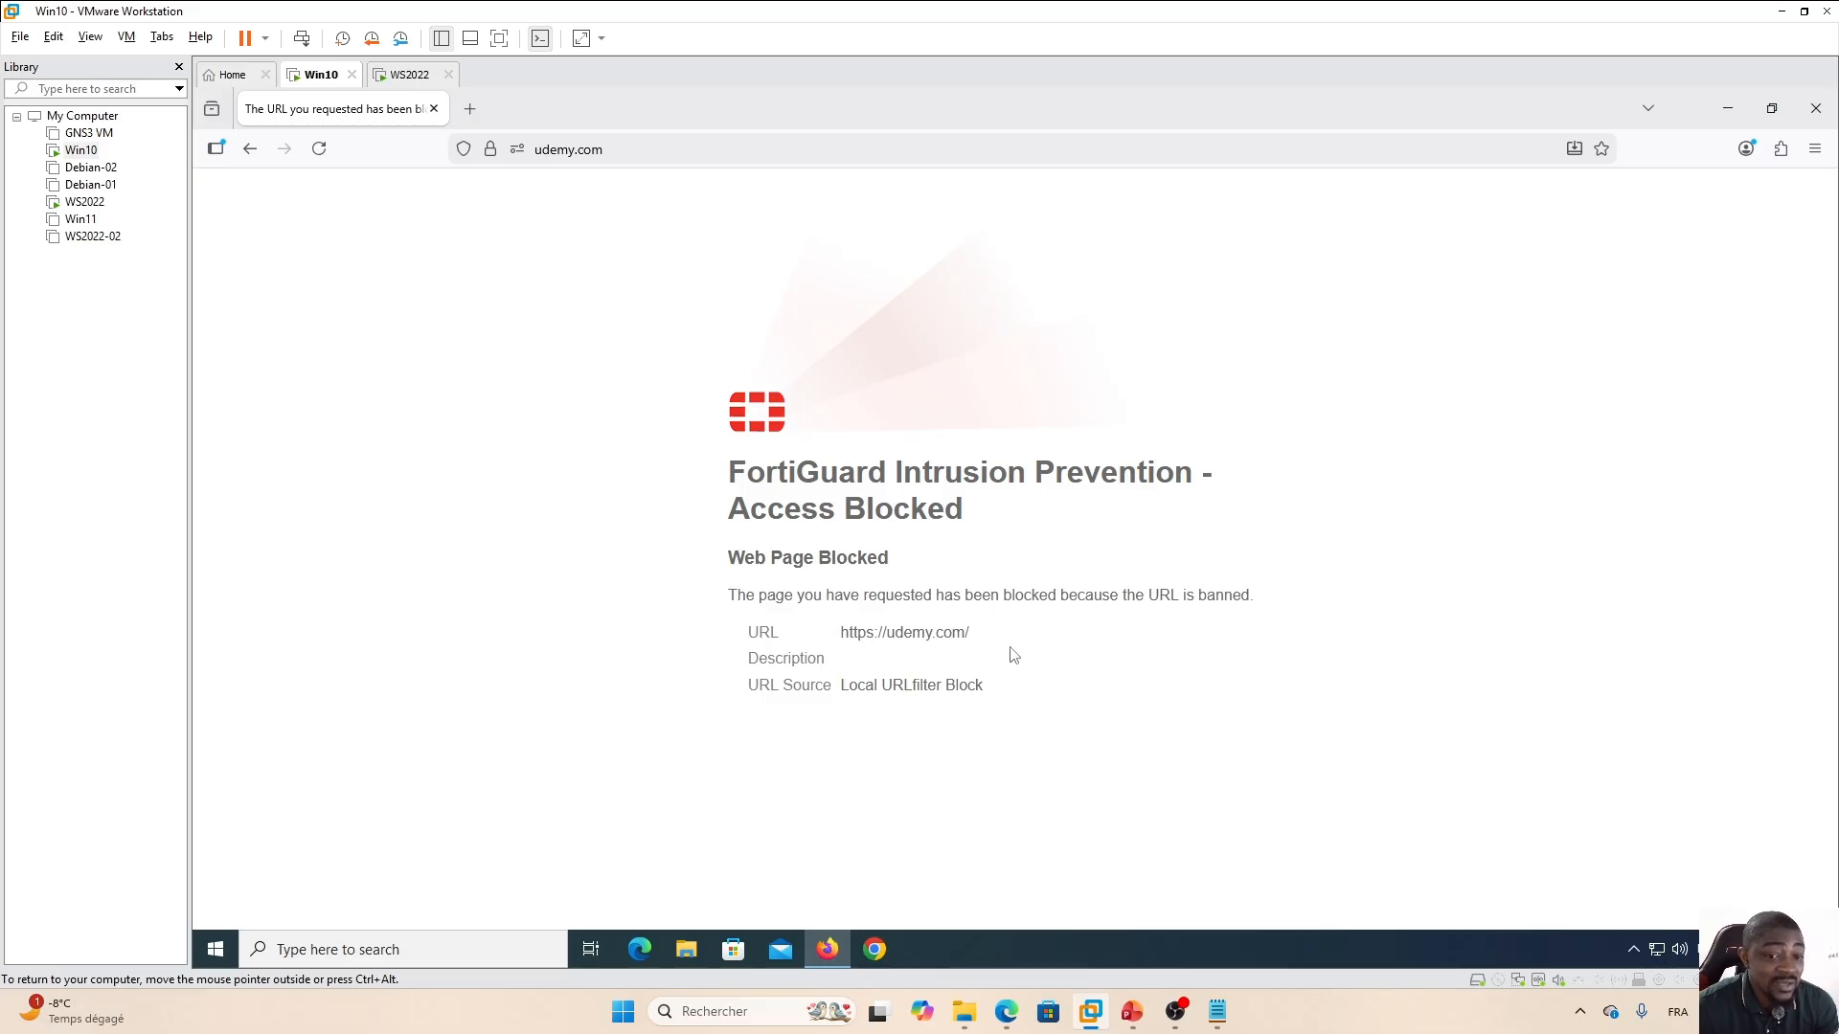
left_click(1005, 1011)
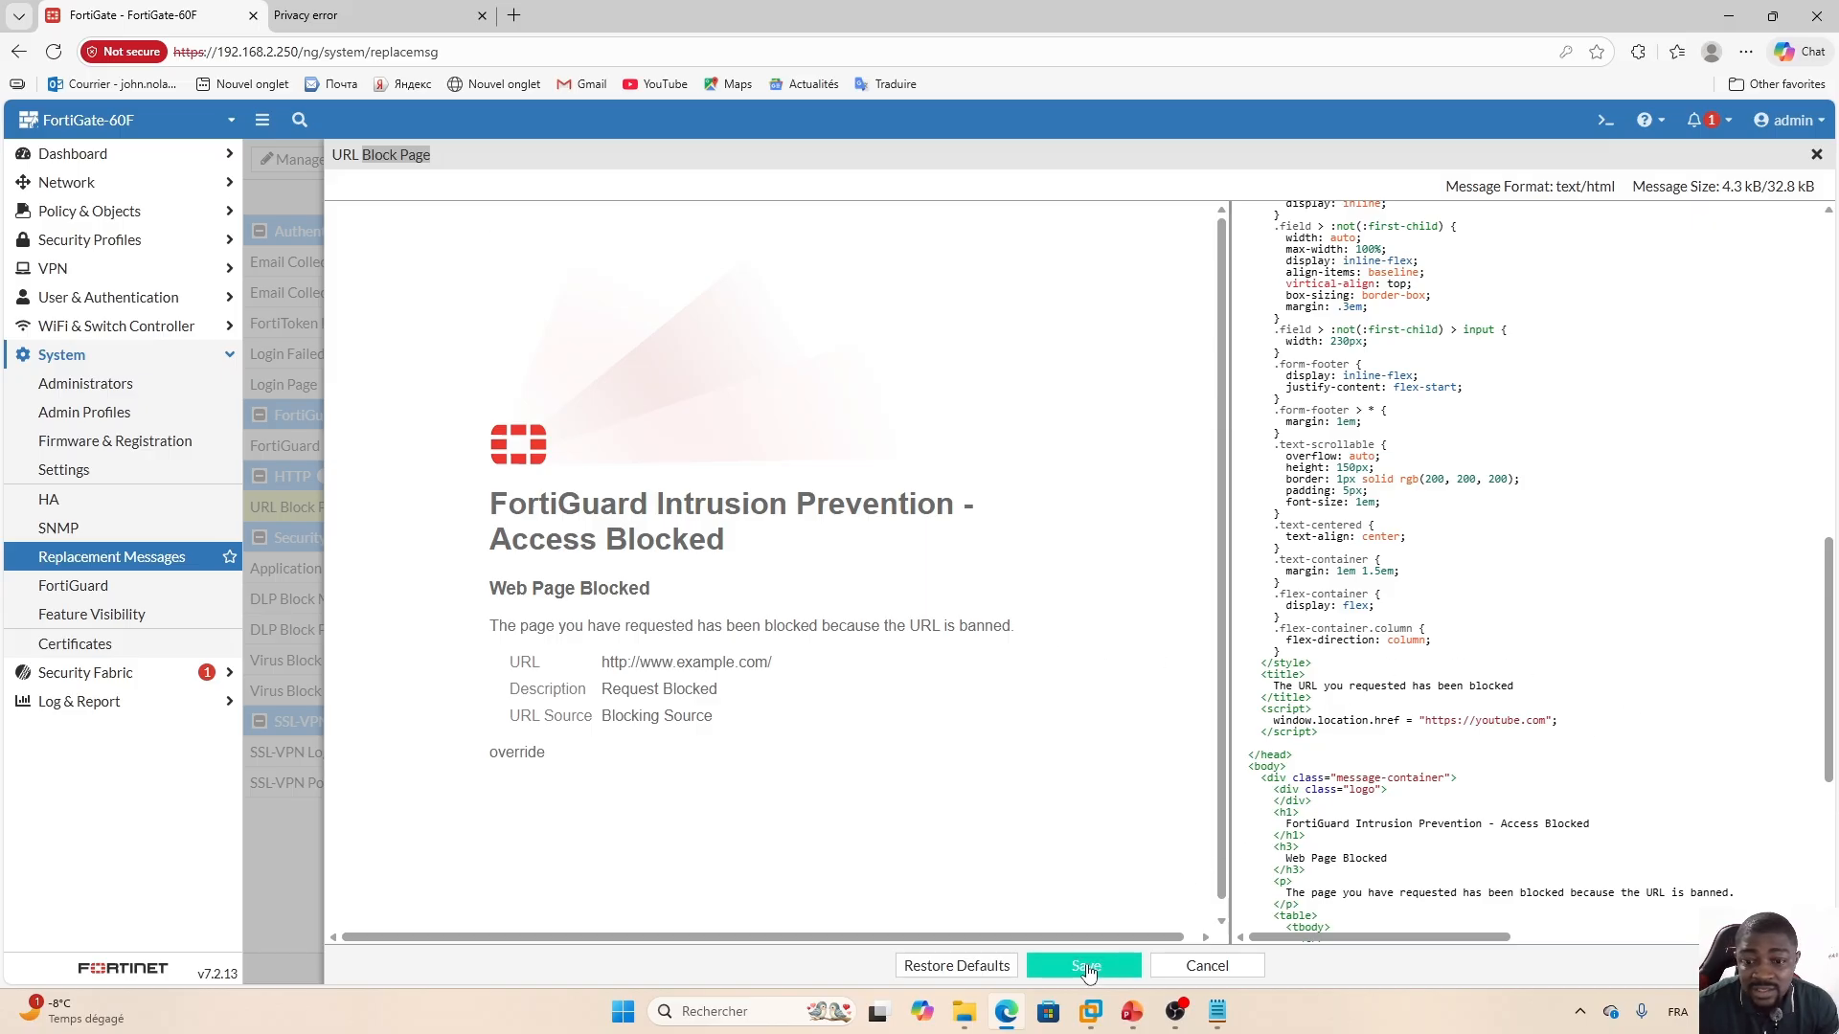
Insert a blank line between the closing </title> tag and the script, and save the URL Block Page.
left_click(1326, 698)
key("Return")
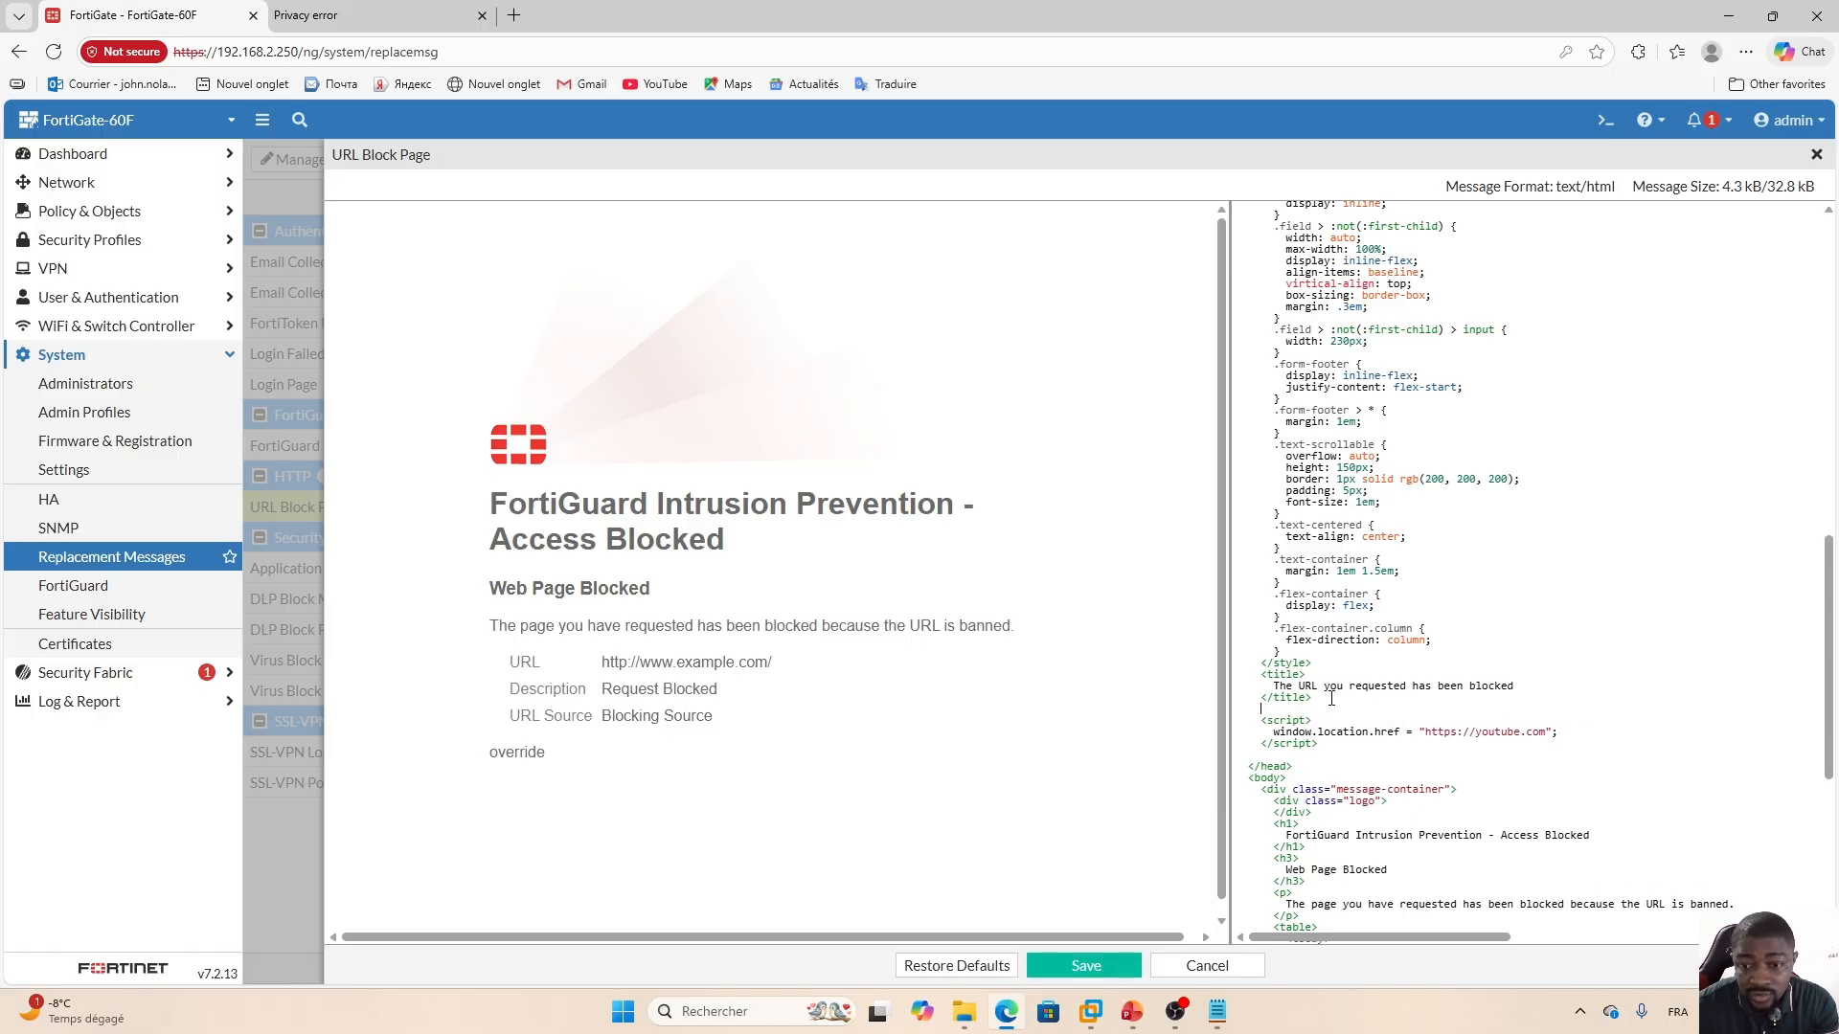
left_click(1094, 973)
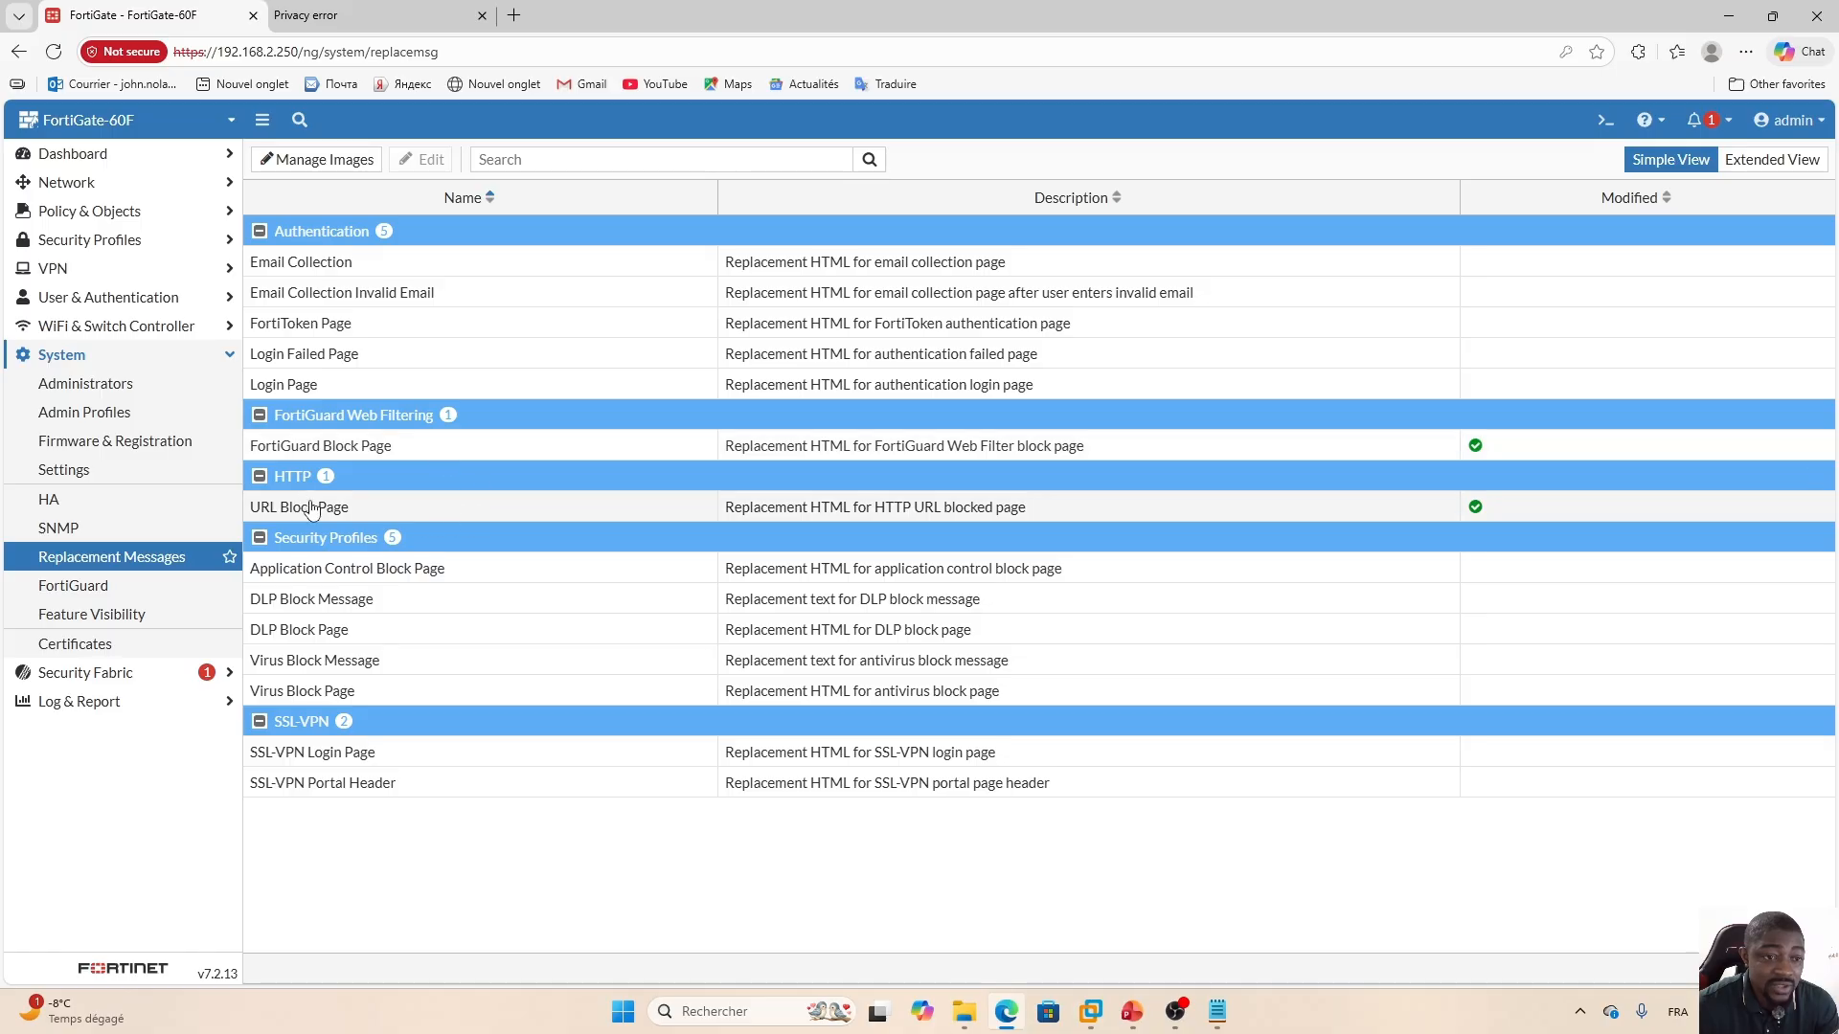
Switch to the Win10 virtual machine and test the redirection by reloading the blocked page and loading udemy.com in a new Firefox tab.
left_click(1092, 1012)
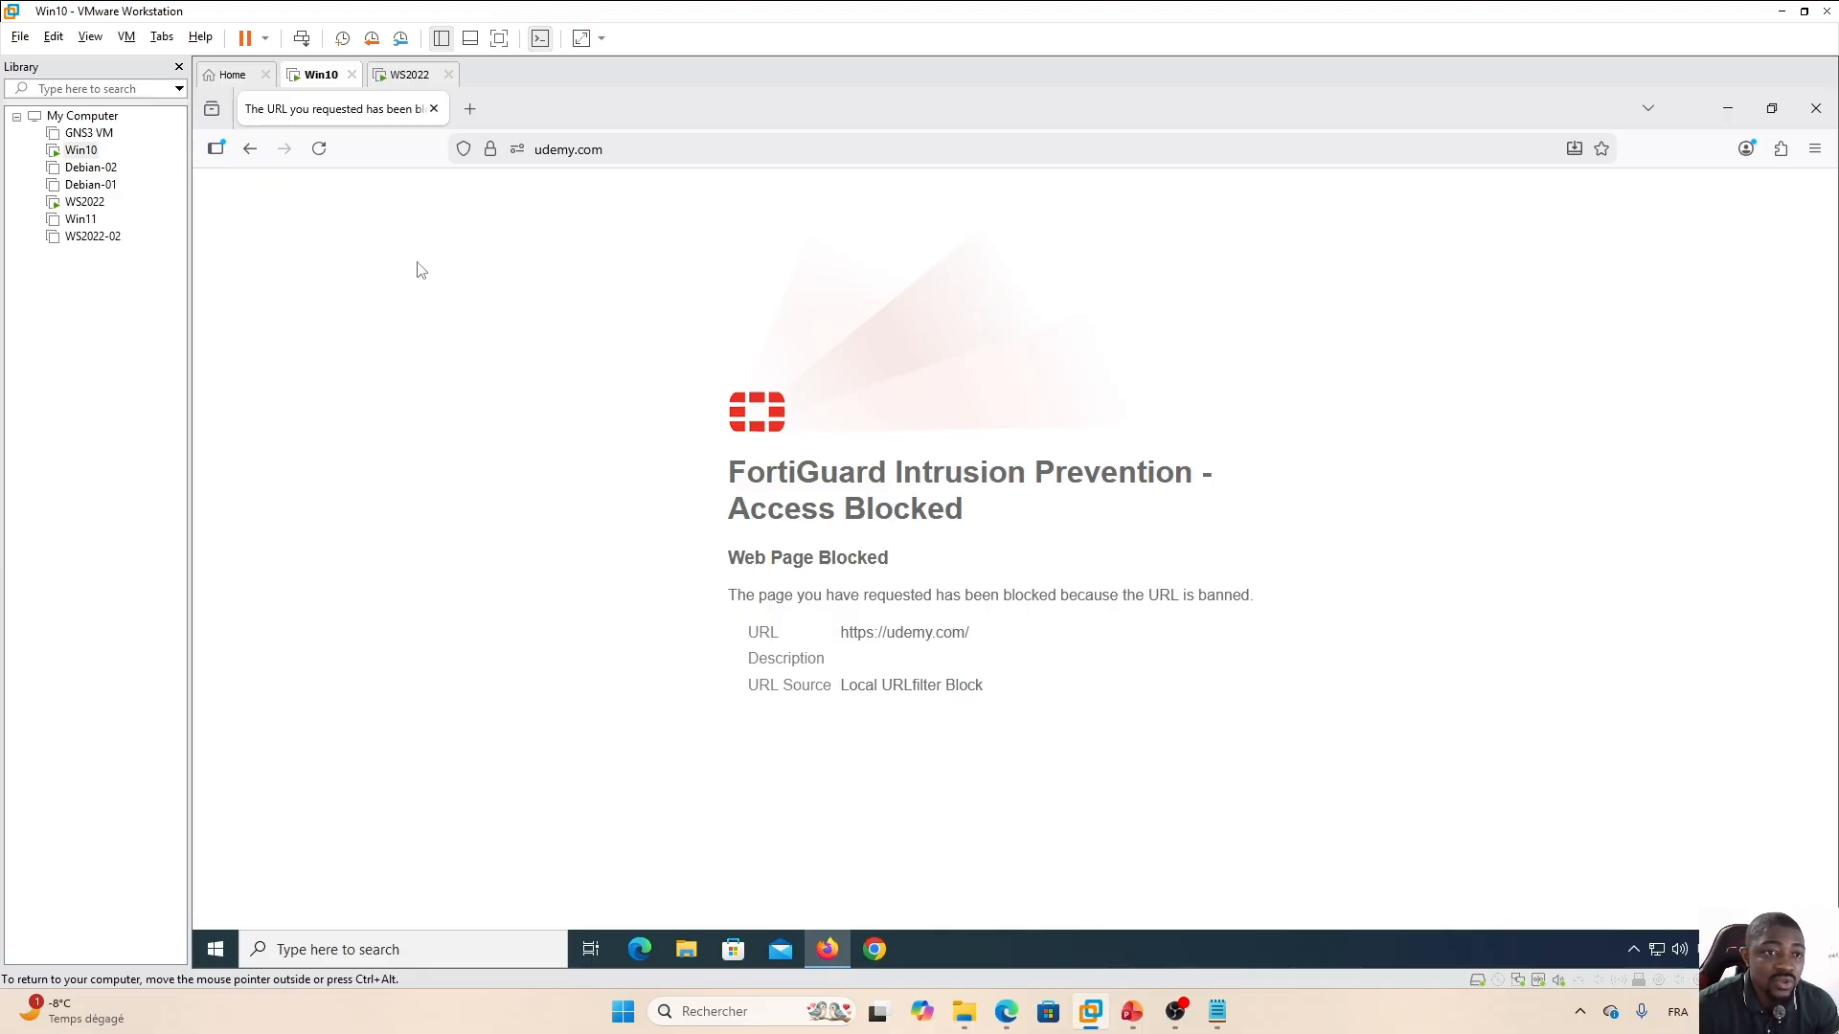
left_click(319, 148)
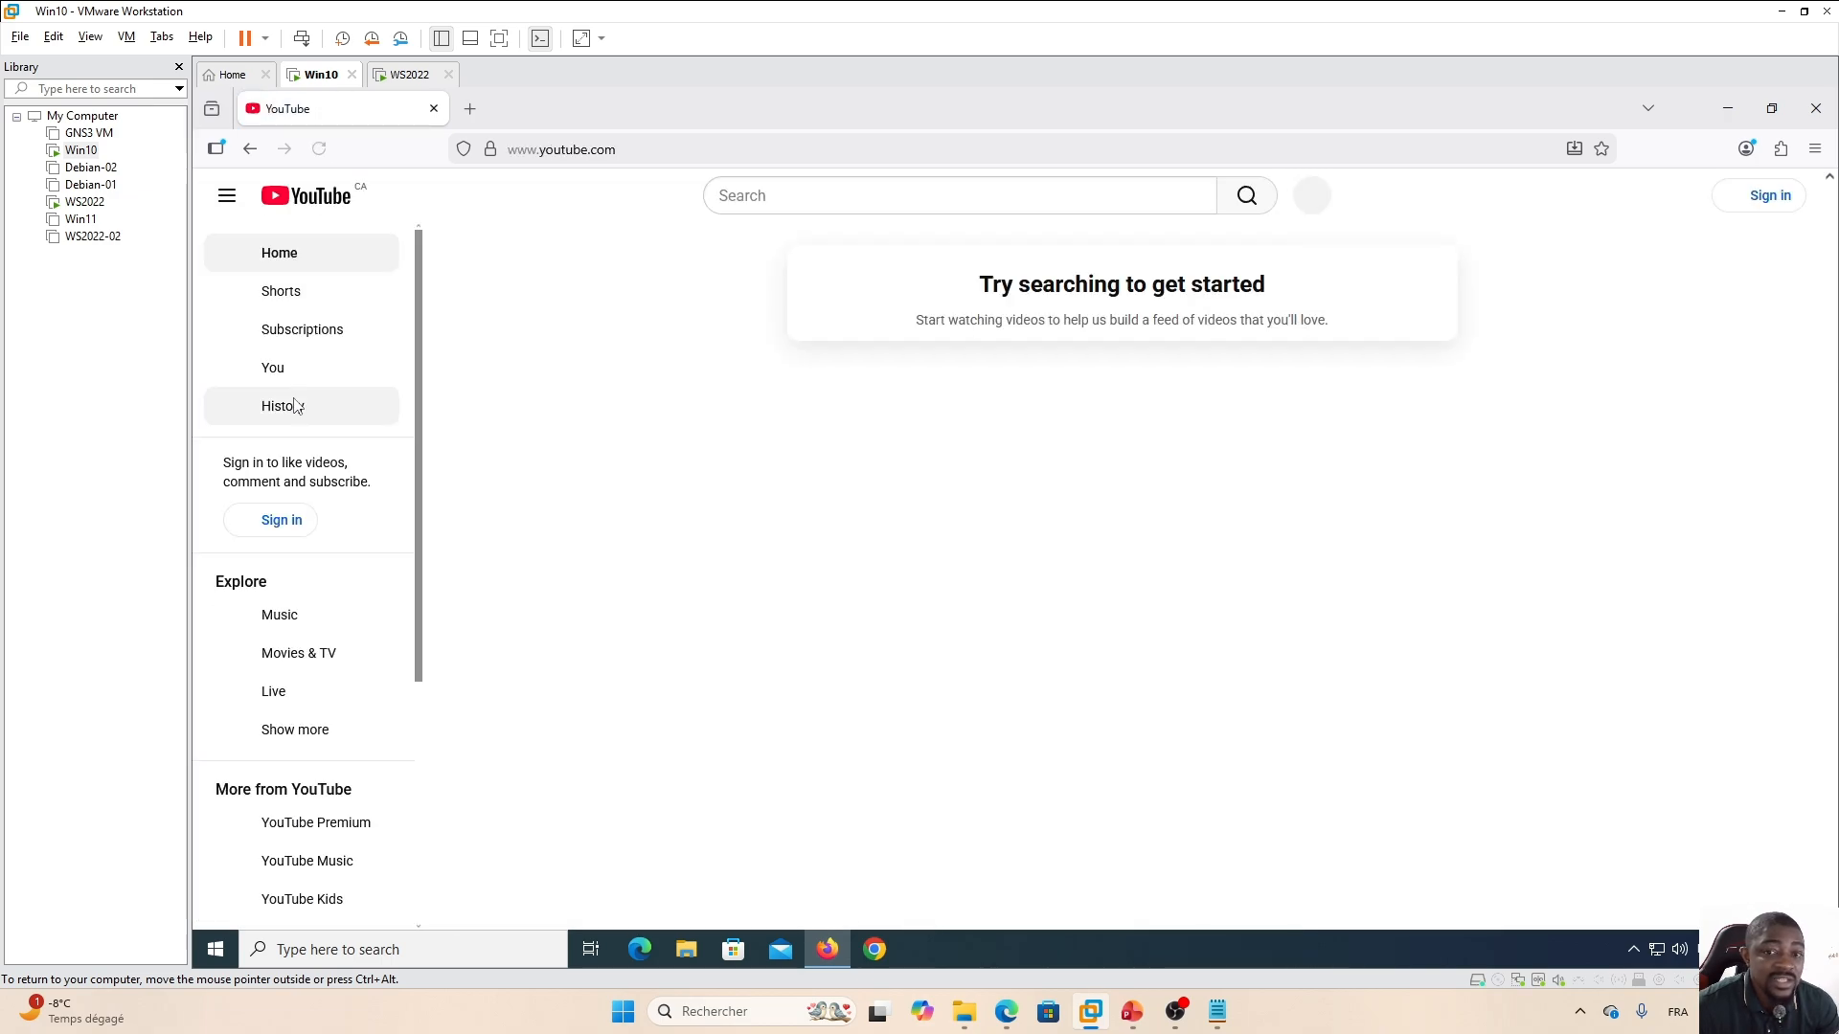
key("ctrl+t")
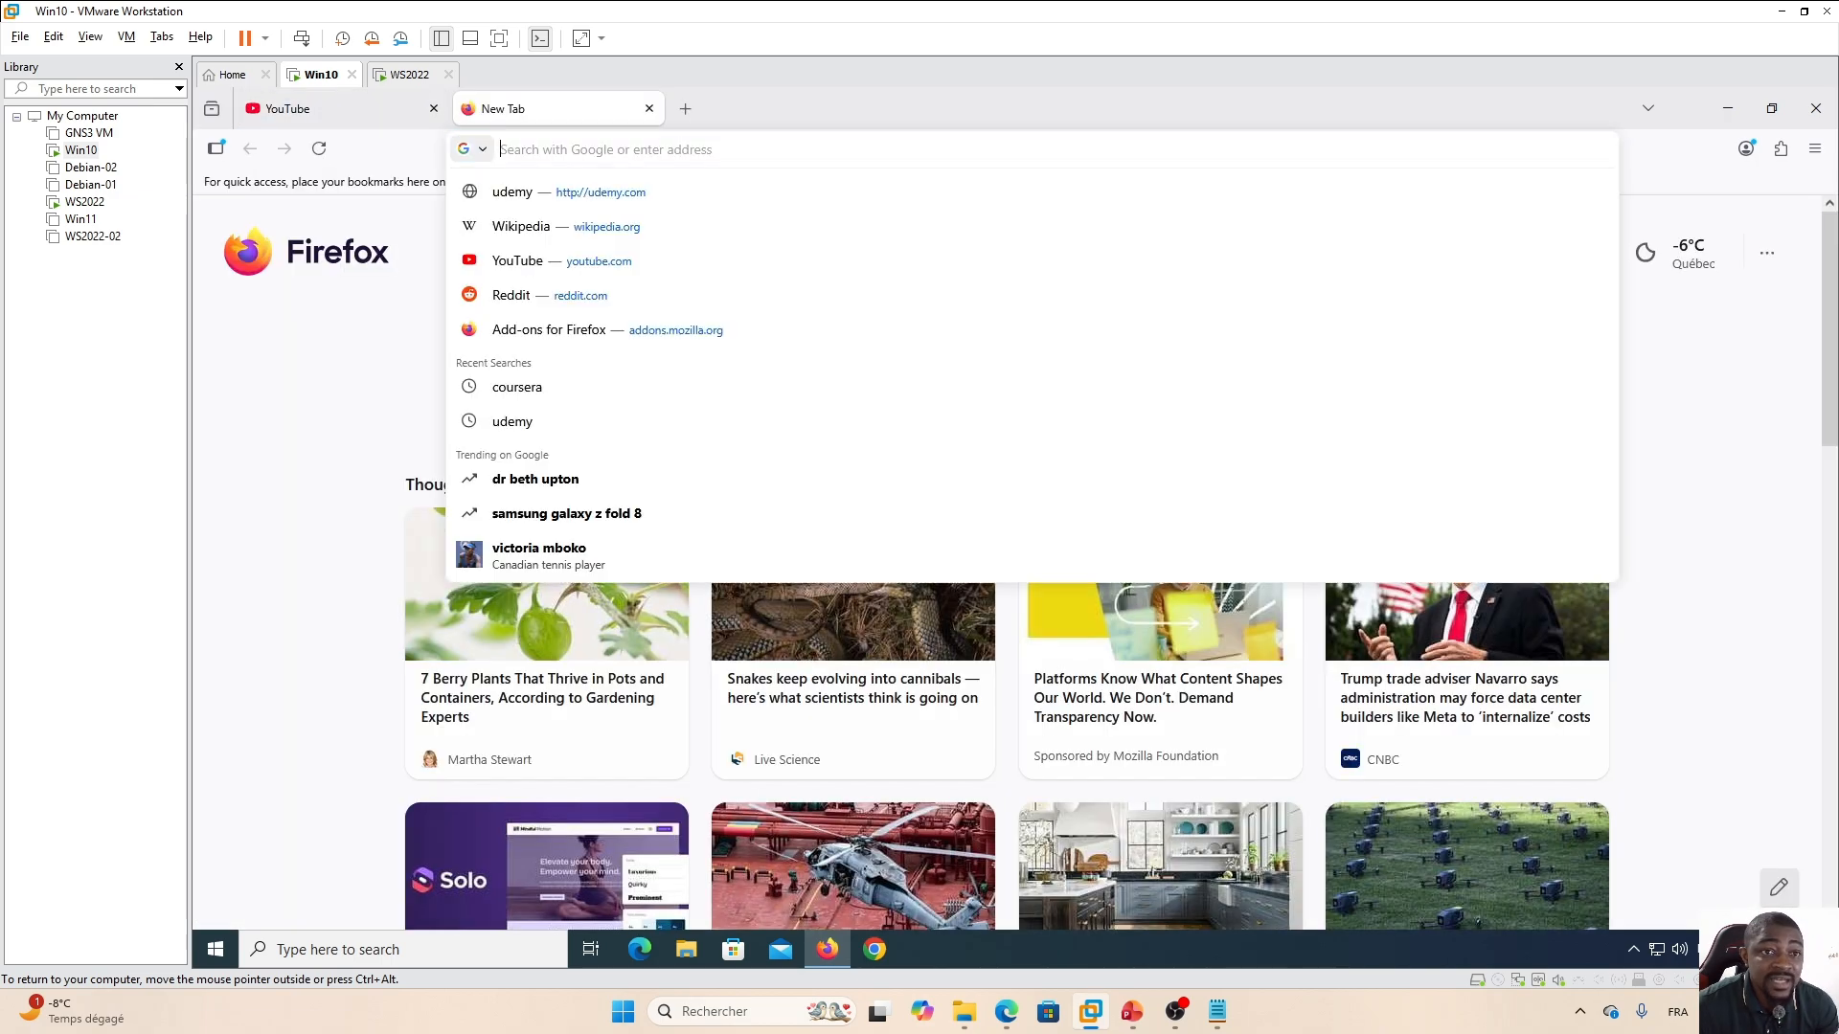
type("udemy.com/")
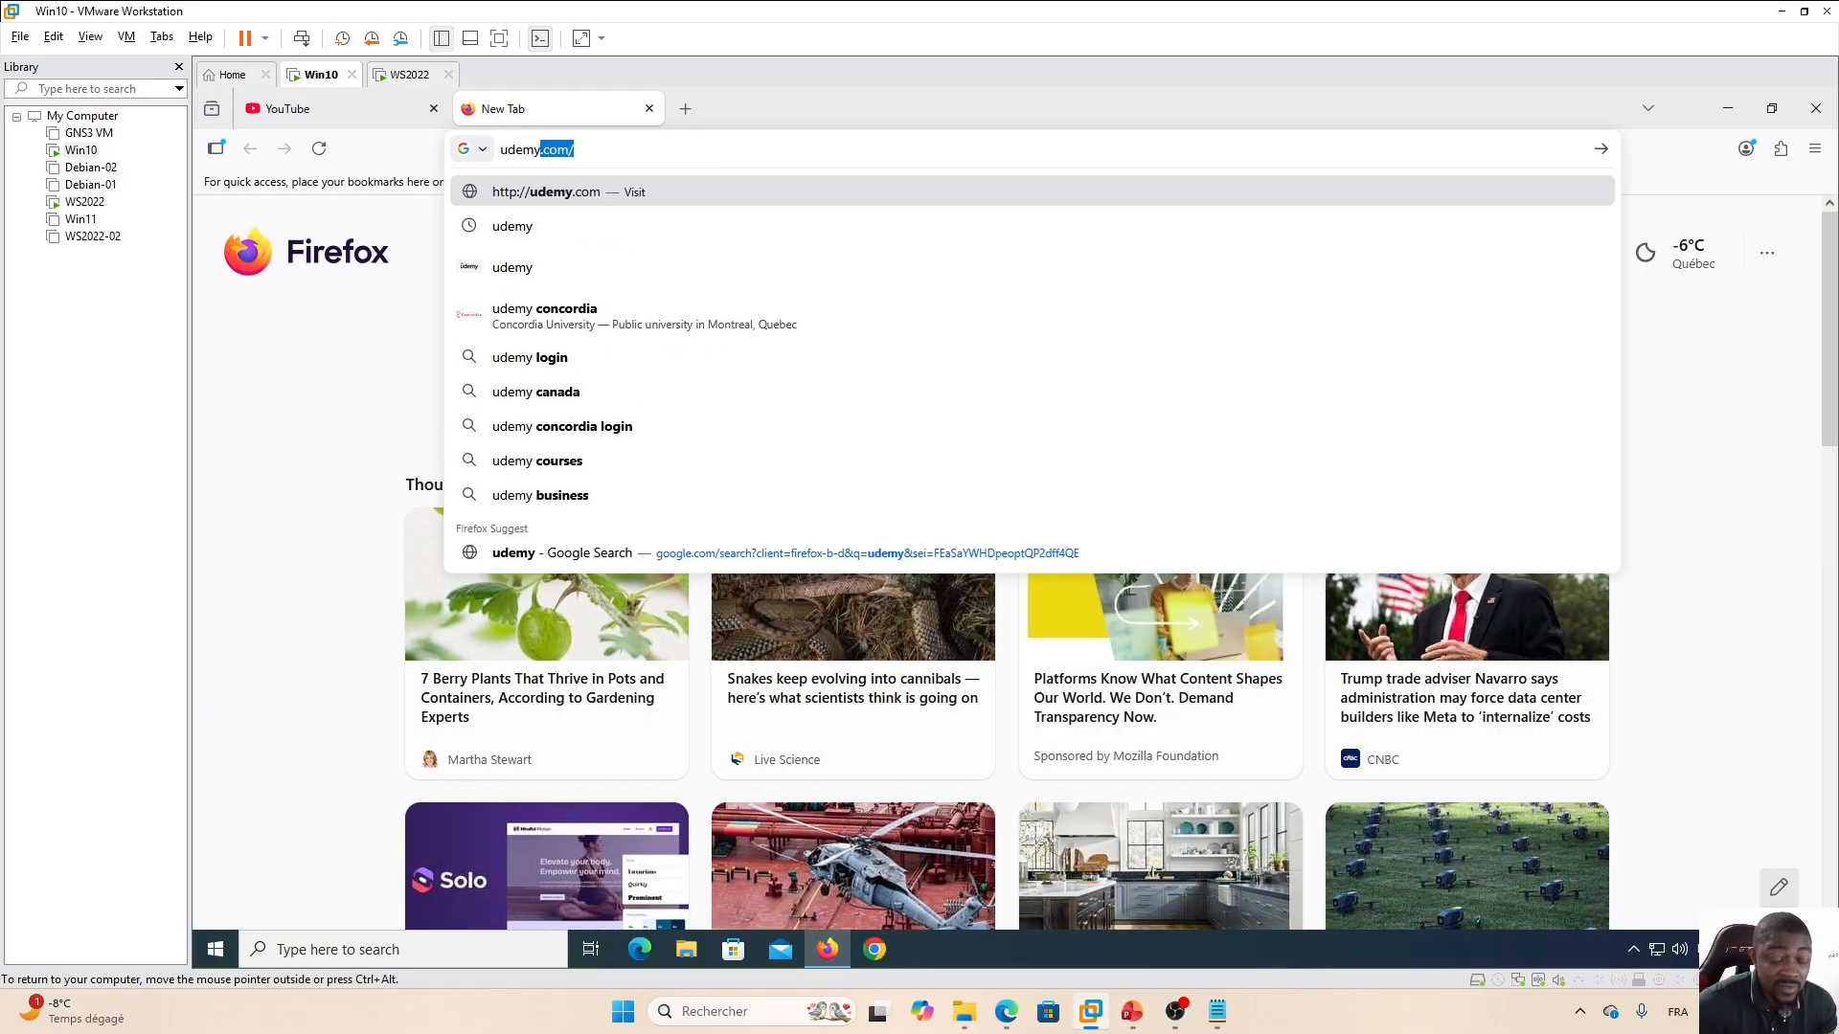
key("Return")
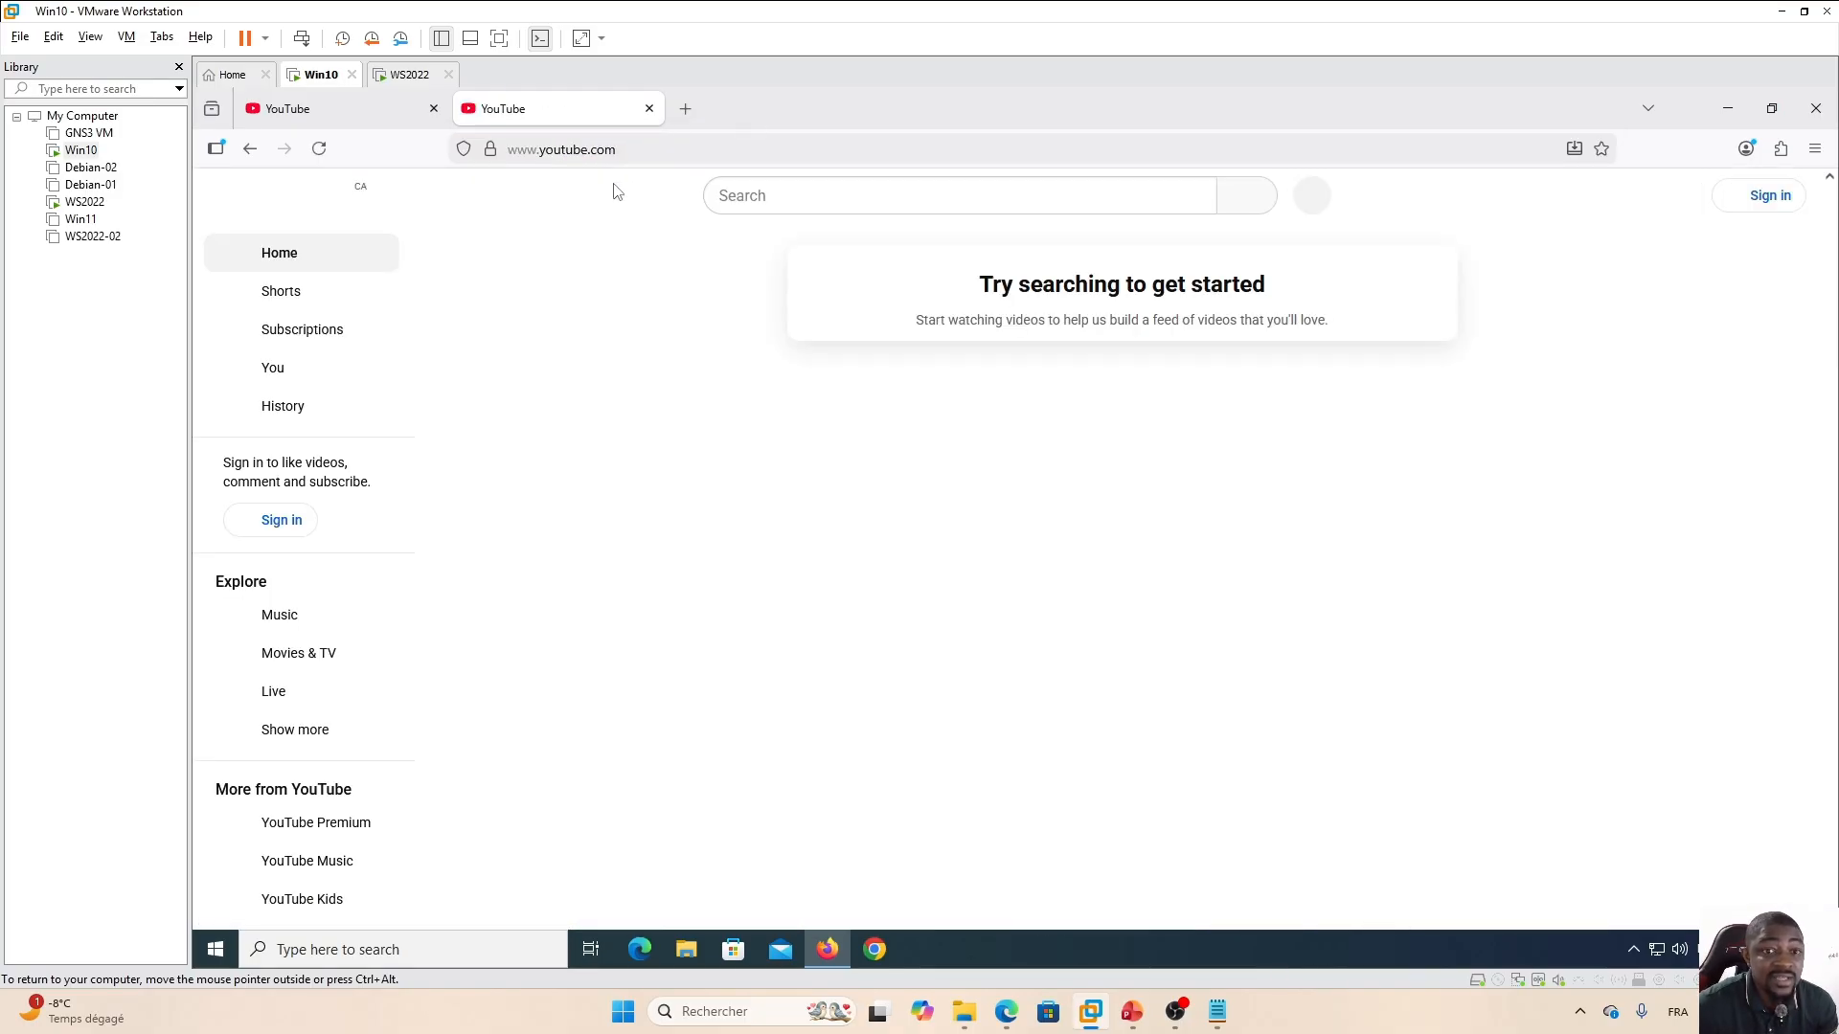
Return to FortiGate in Edge, open the Port5_To_Internet firewall policy, and open its default web filter profile at the static URL filter.
left_click(1006, 1015)
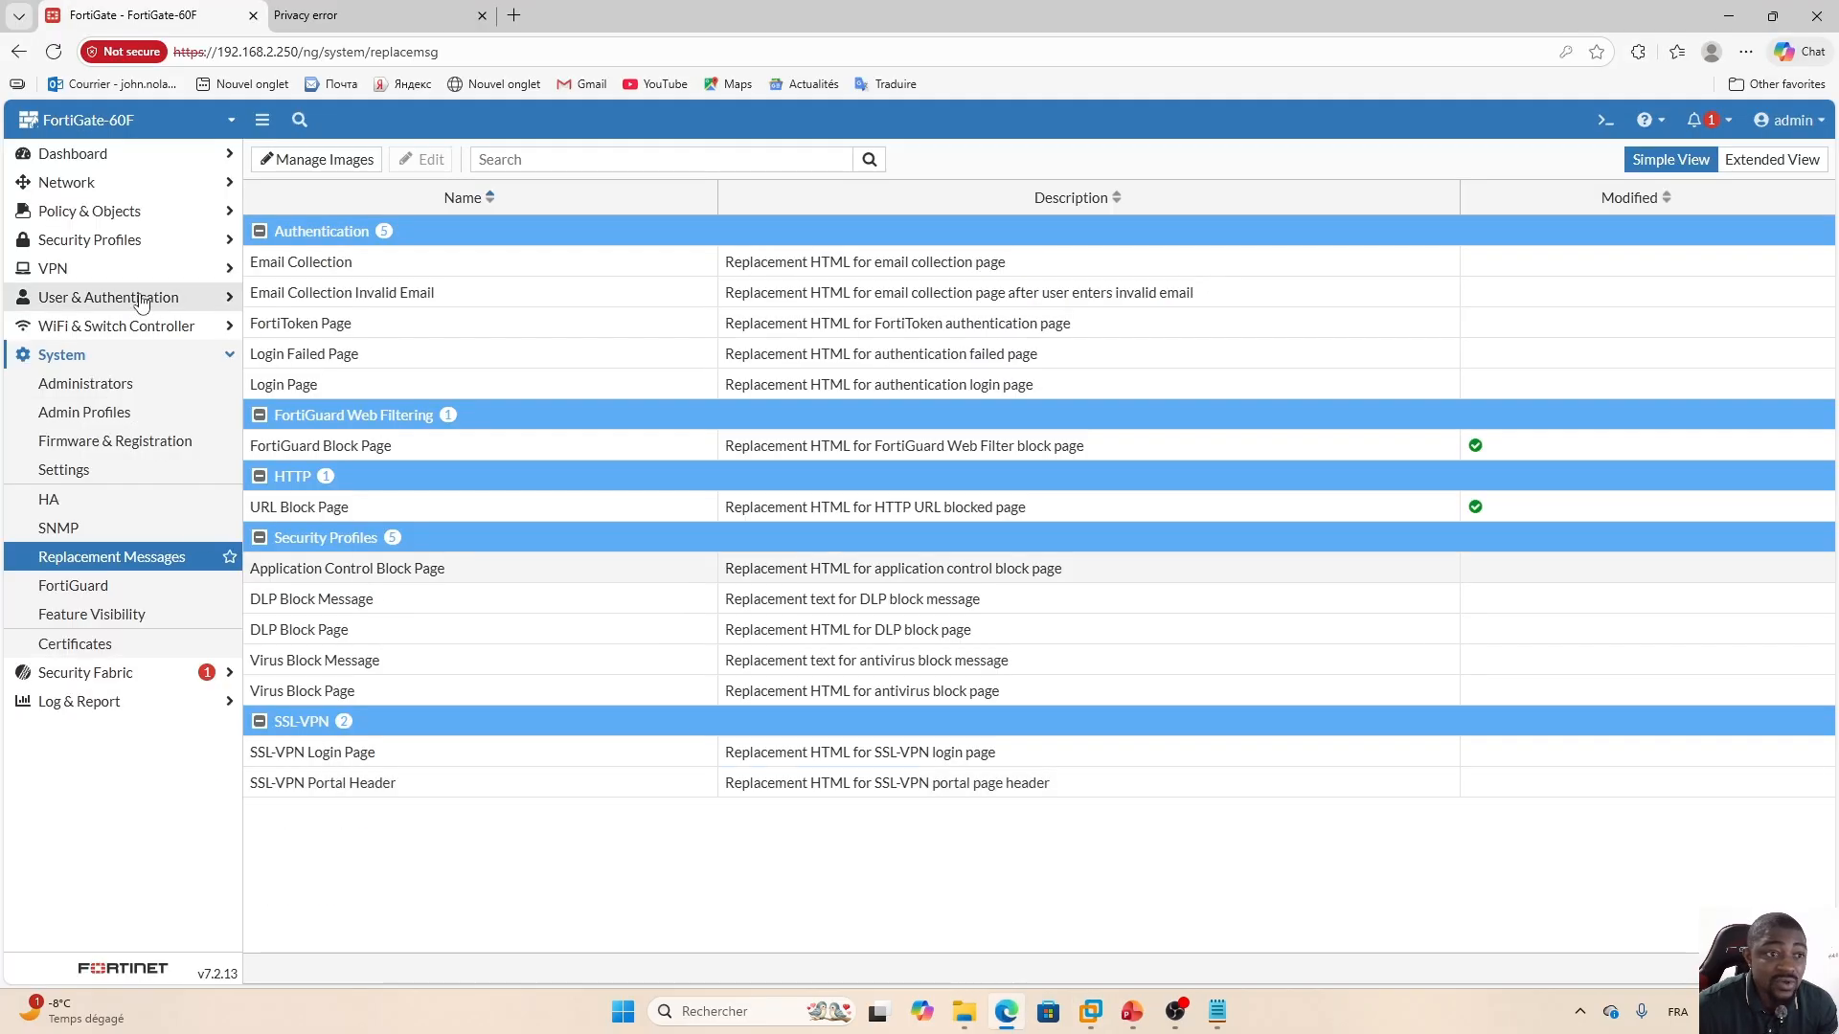
left_click(160, 212)
left_click(143, 240)
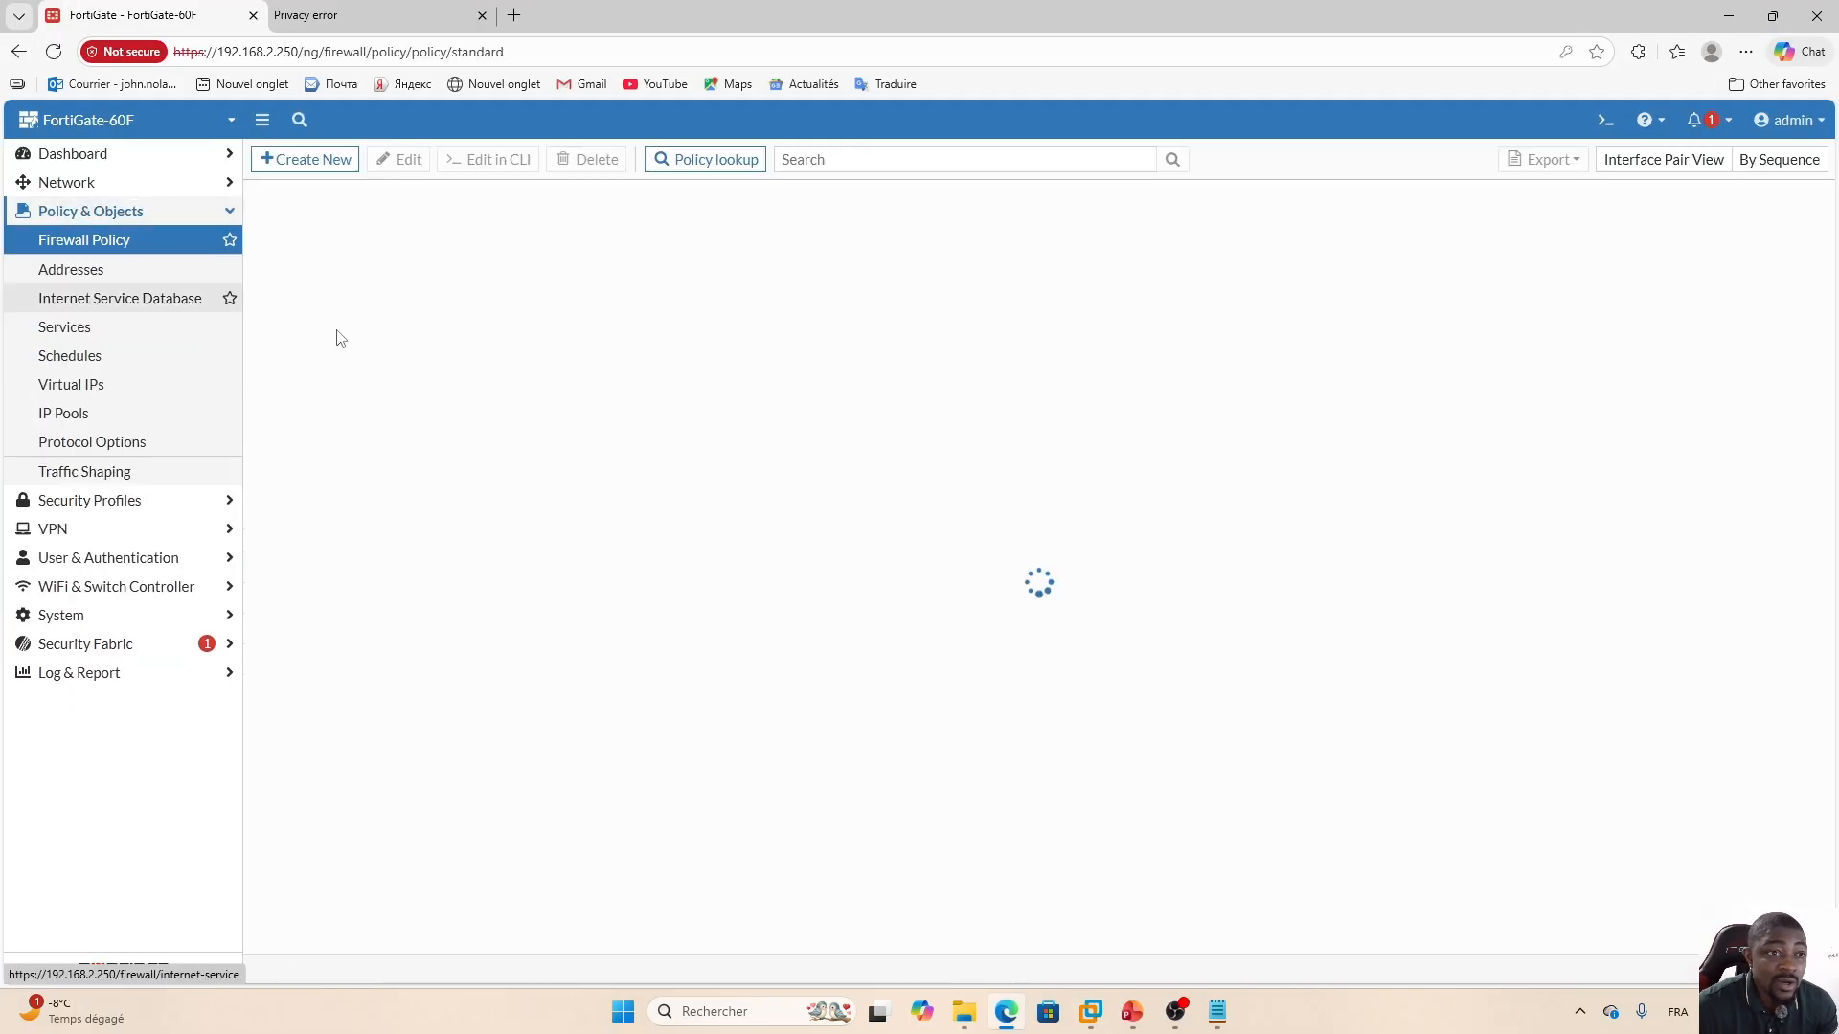
double_click(607, 337)
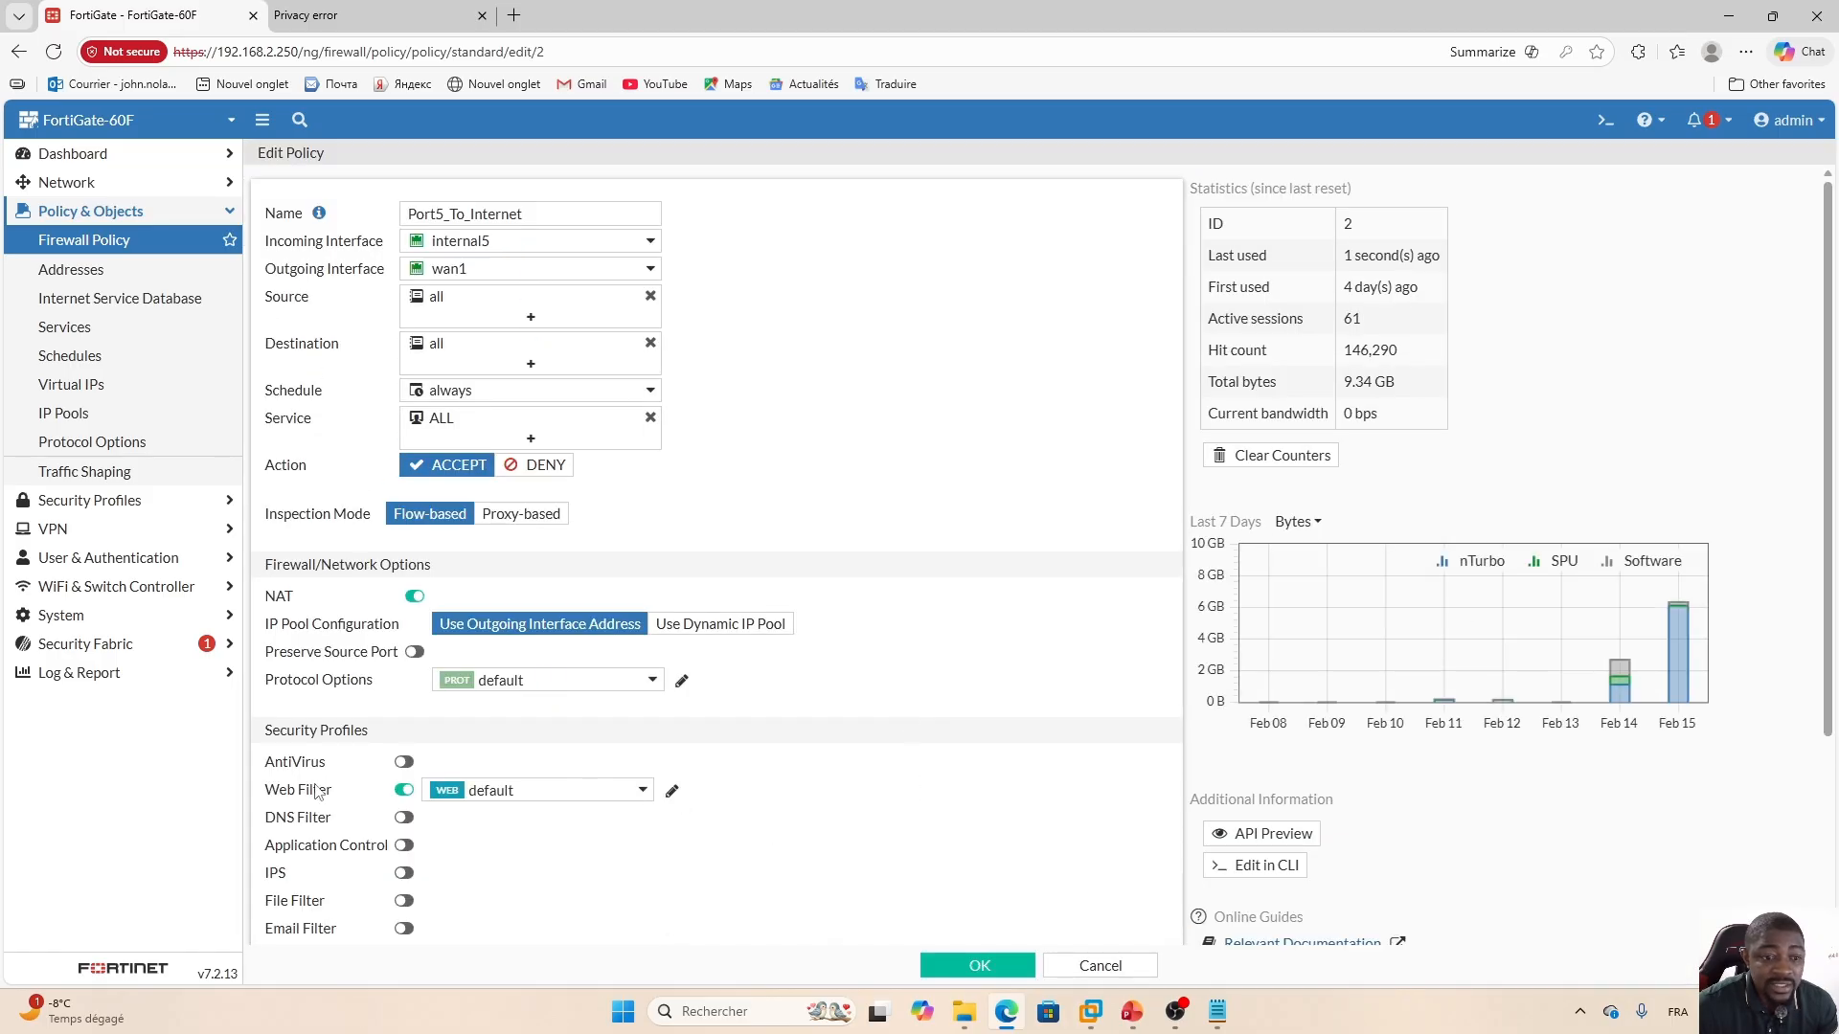
left_click(673, 792)
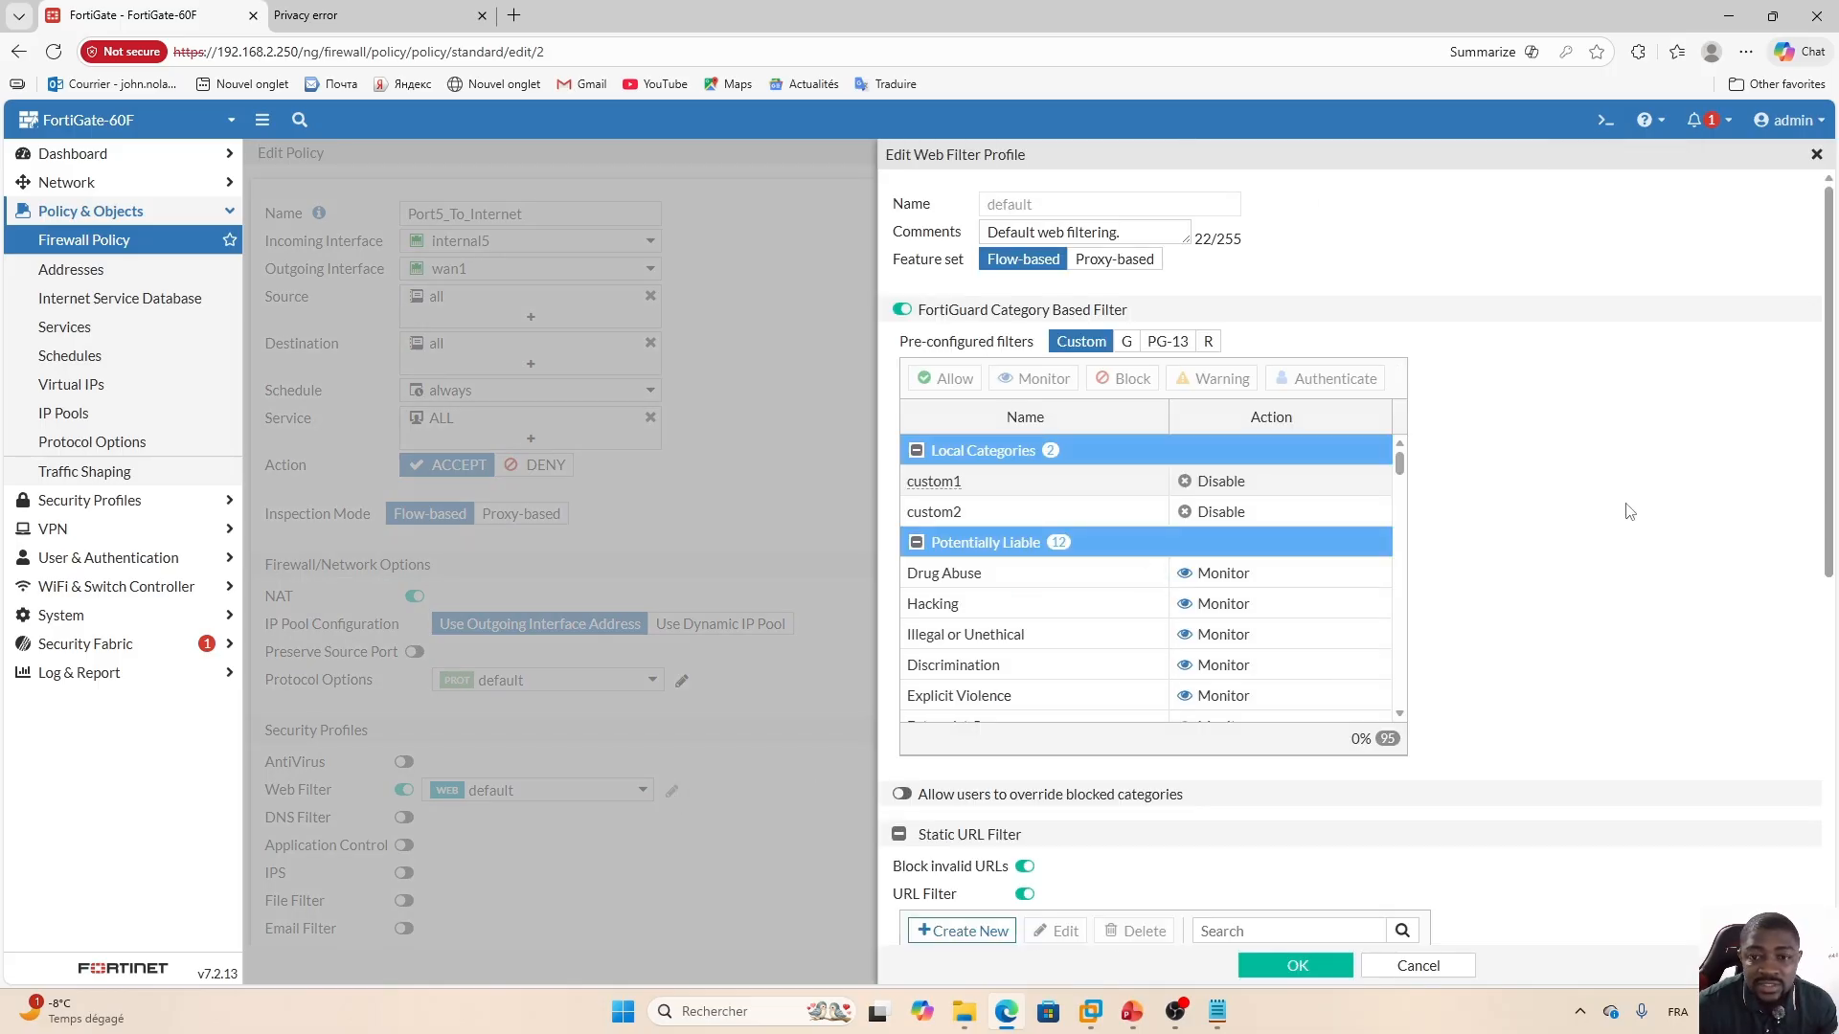
left_click_drag(1816, 262, 1834, 508)
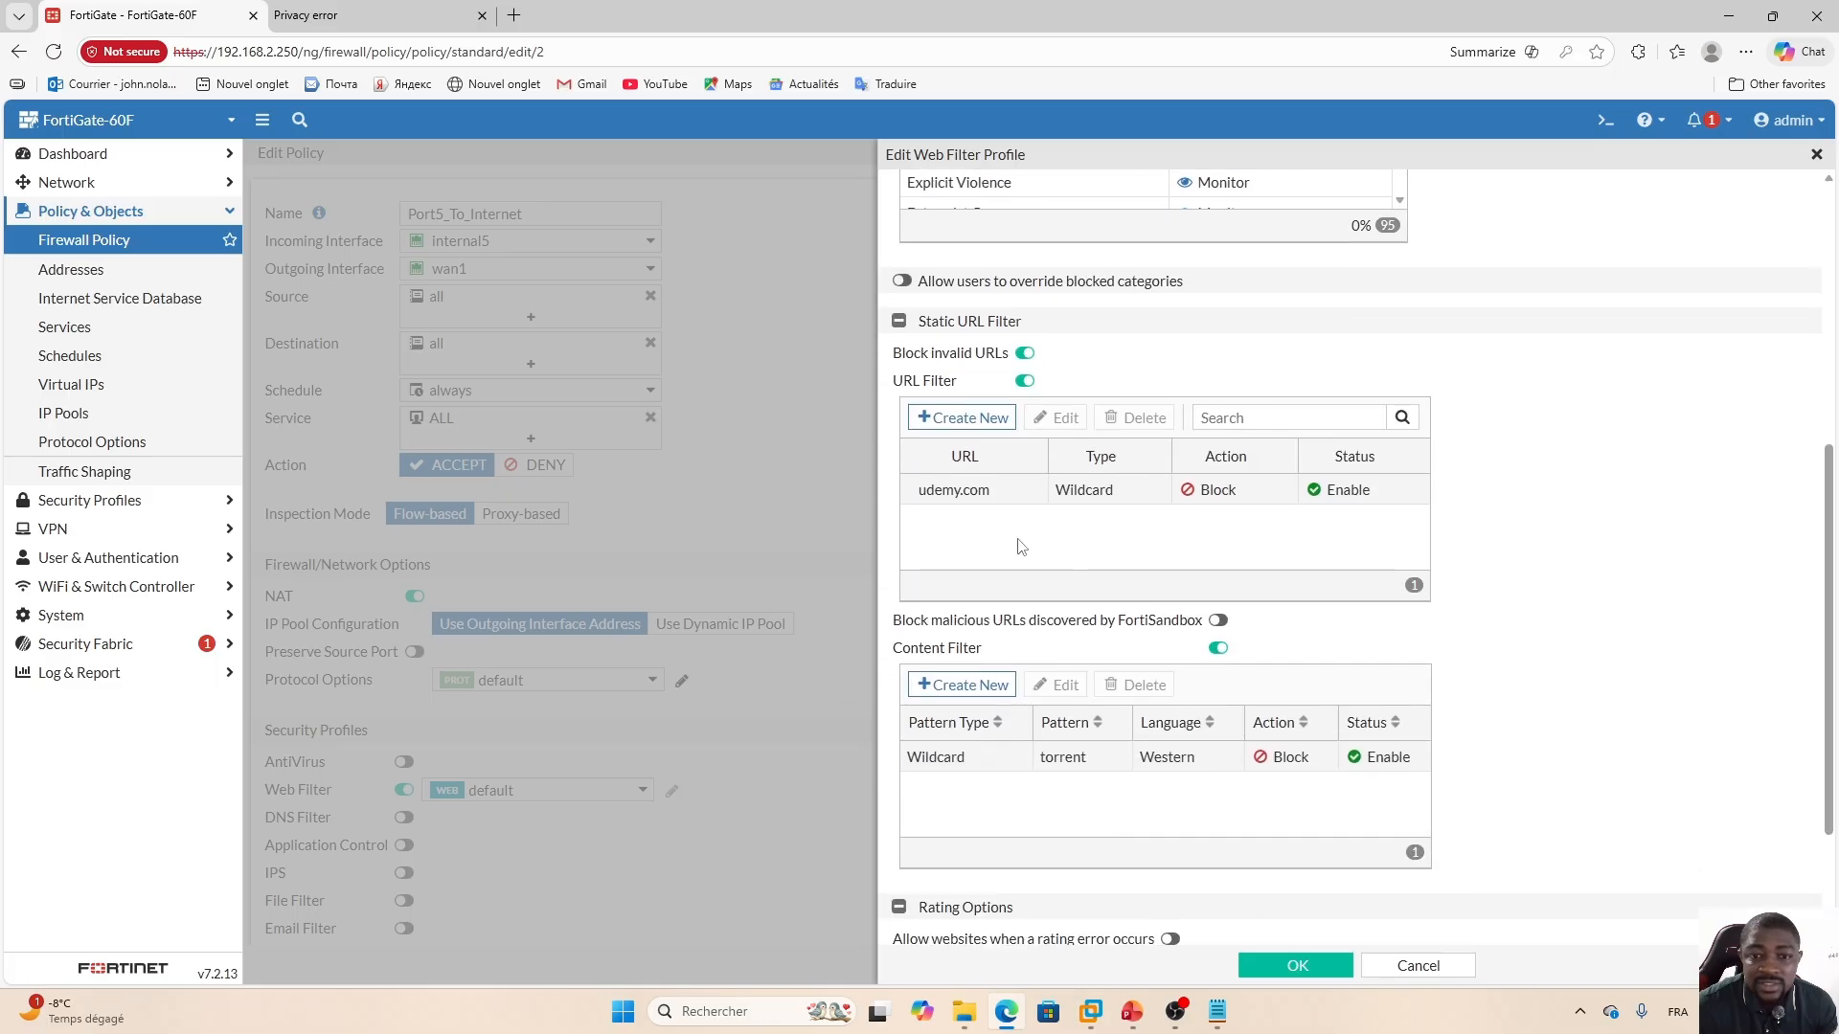
Add a URL filter for facebook.com with type Wildcard and action Block, and save the web filter profile and firewall policy.
left_click(962, 417)
left_click(1063, 204)
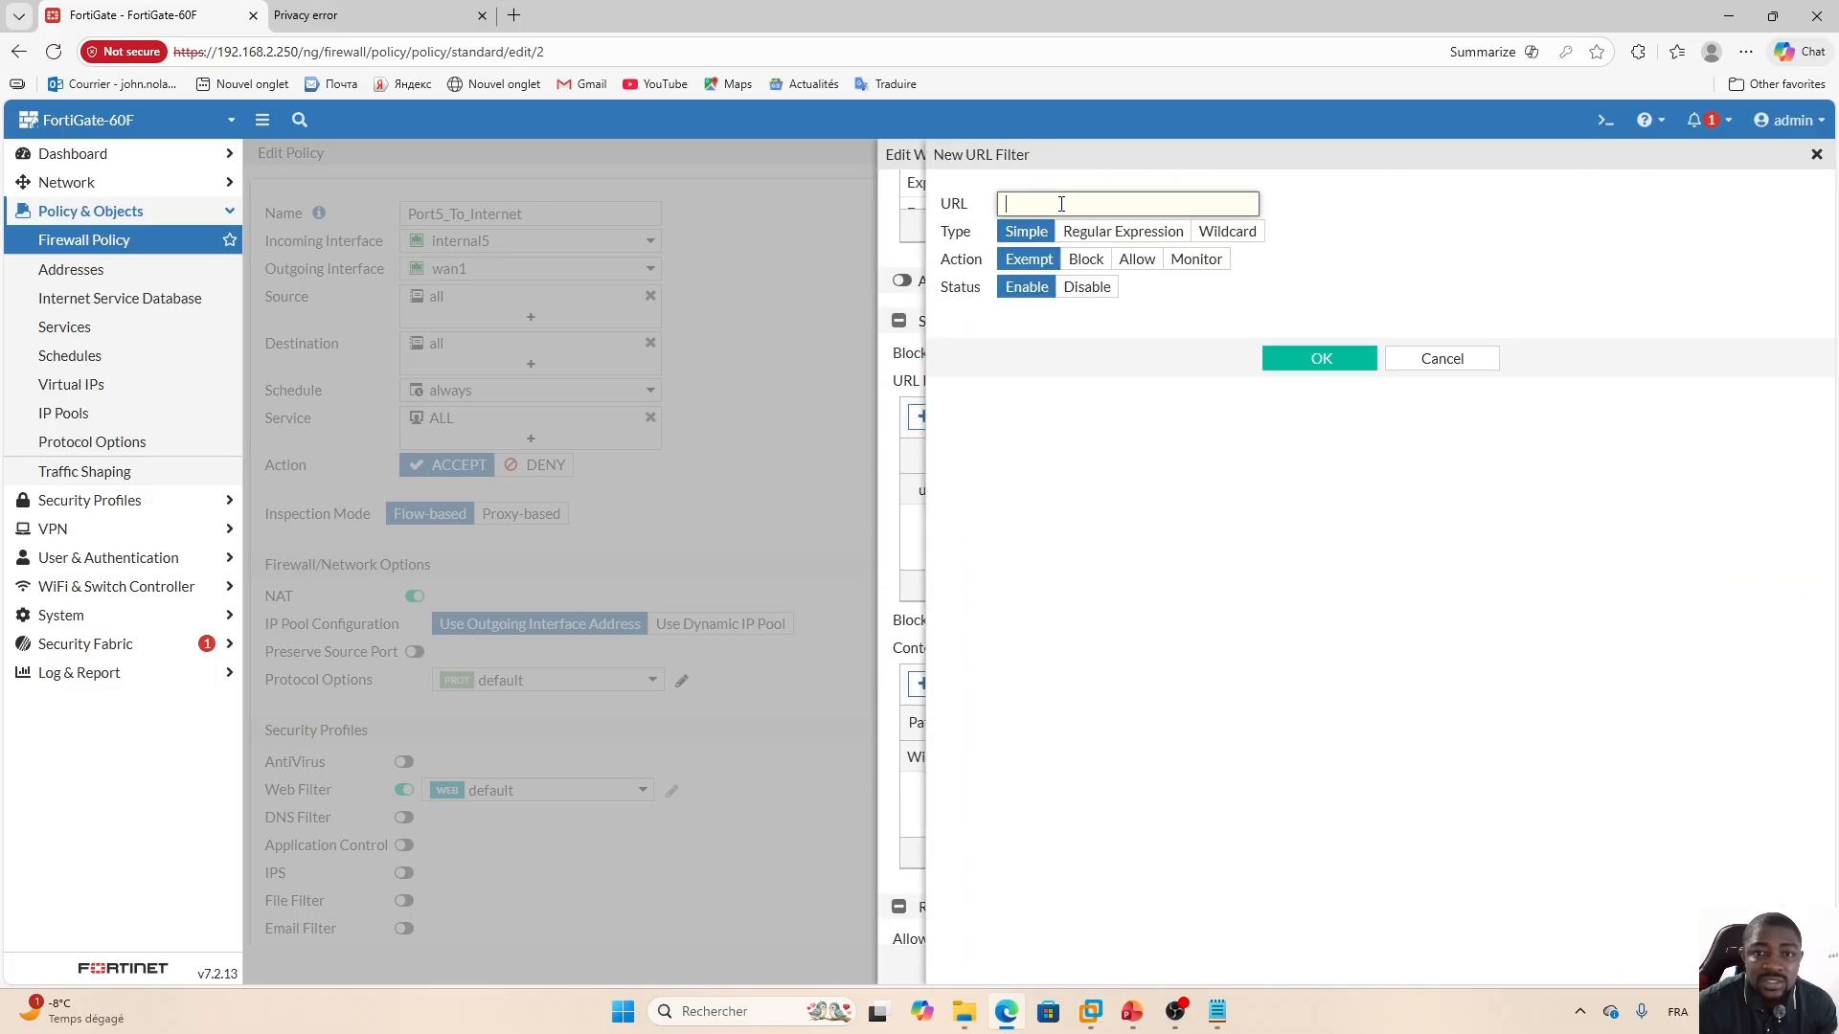
type("facebook")
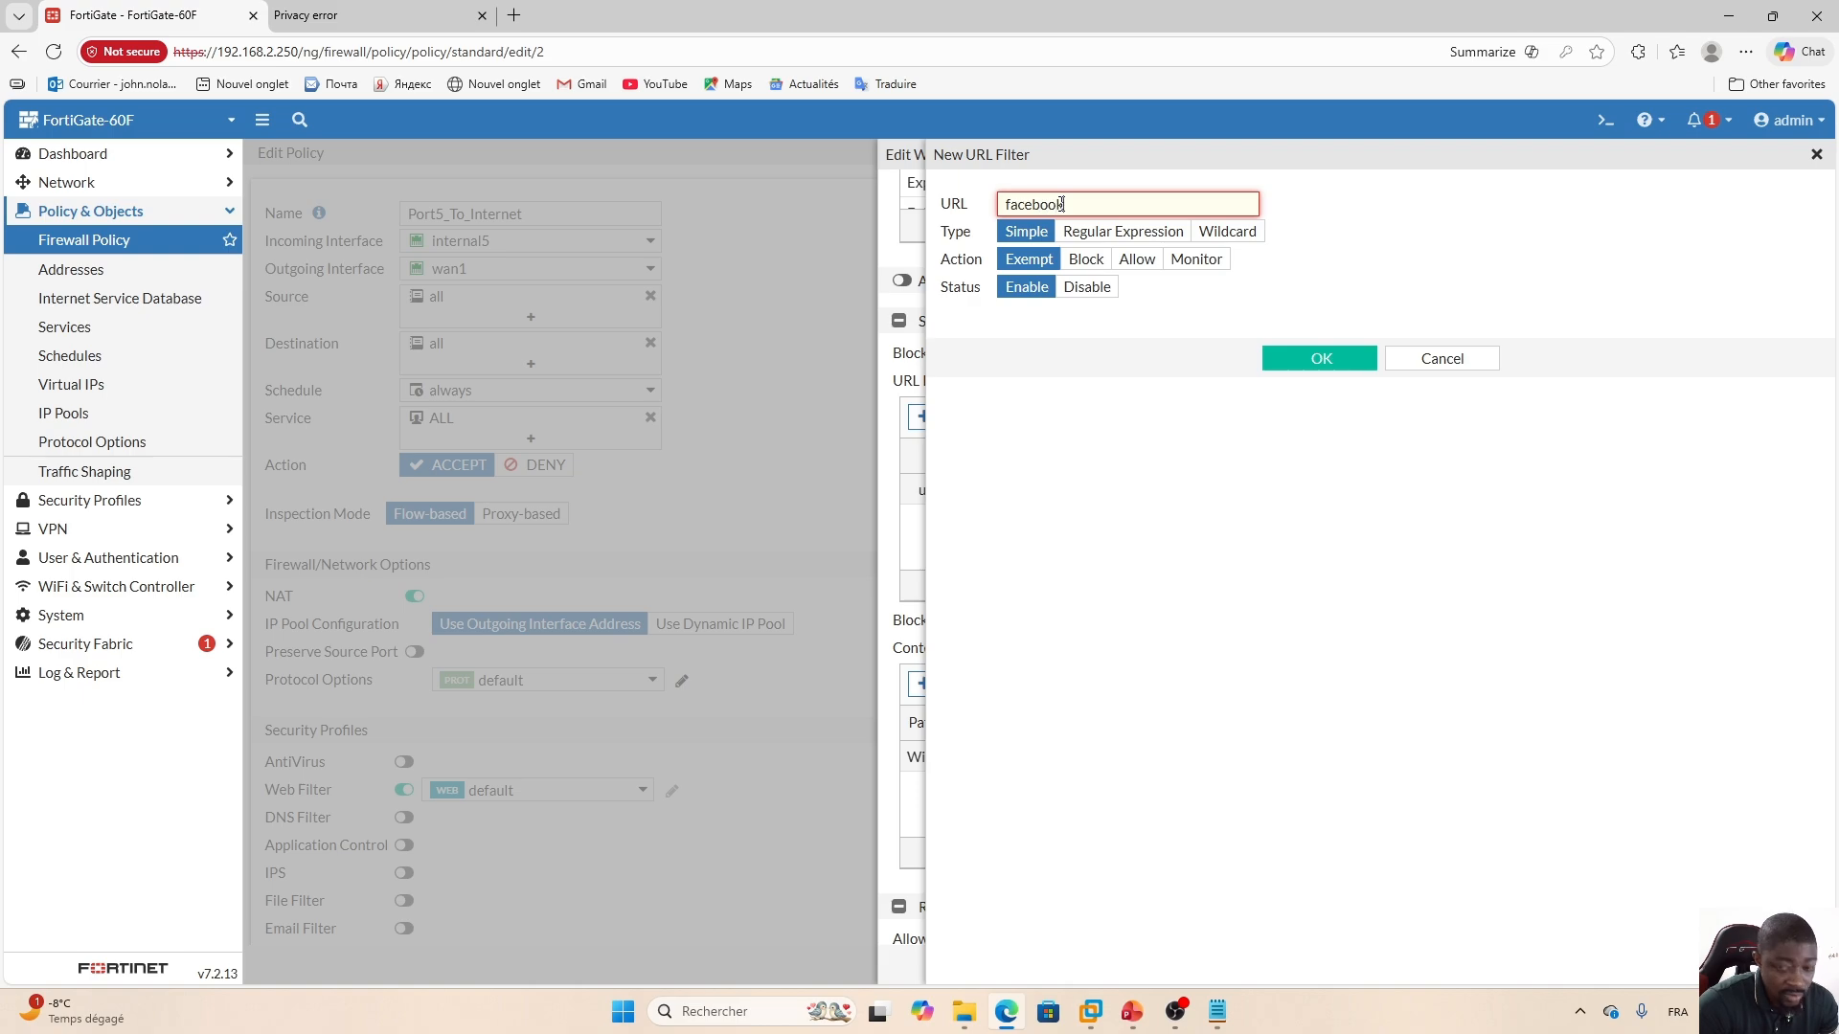
type(".com")
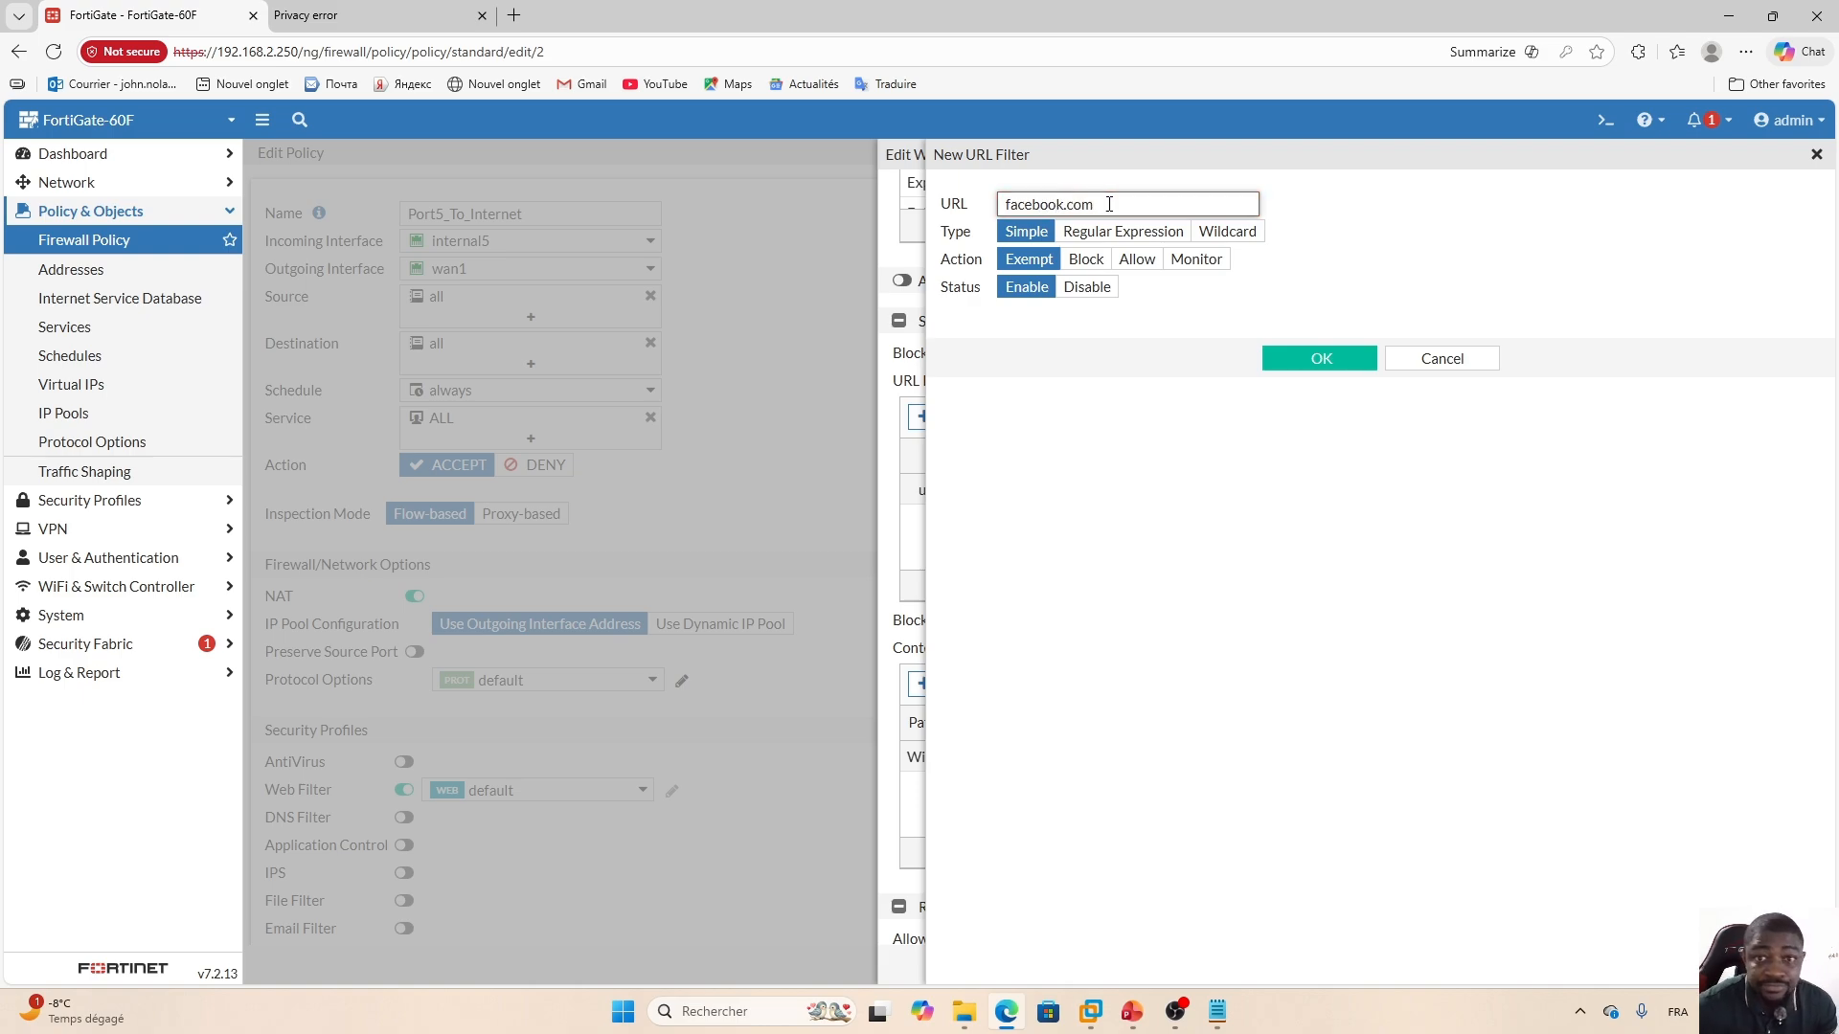
left_click(1228, 232)
left_click(1085, 259)
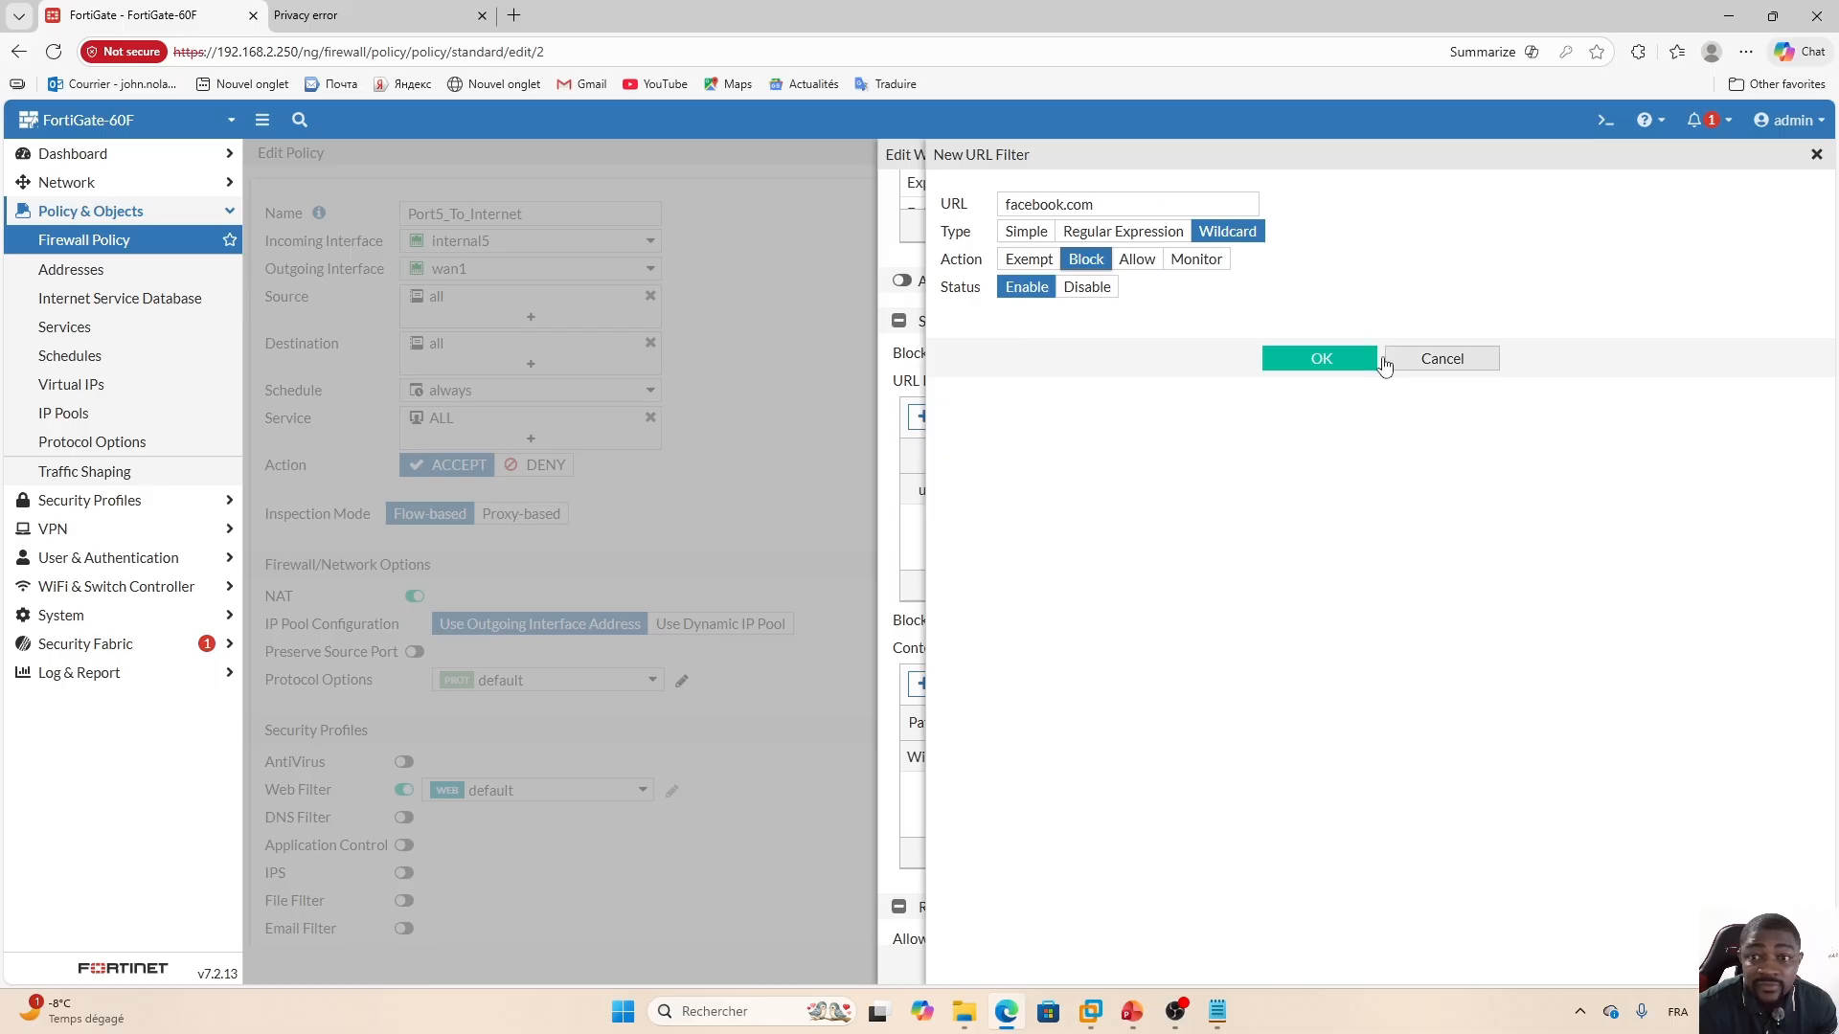
left_click(1317, 361)
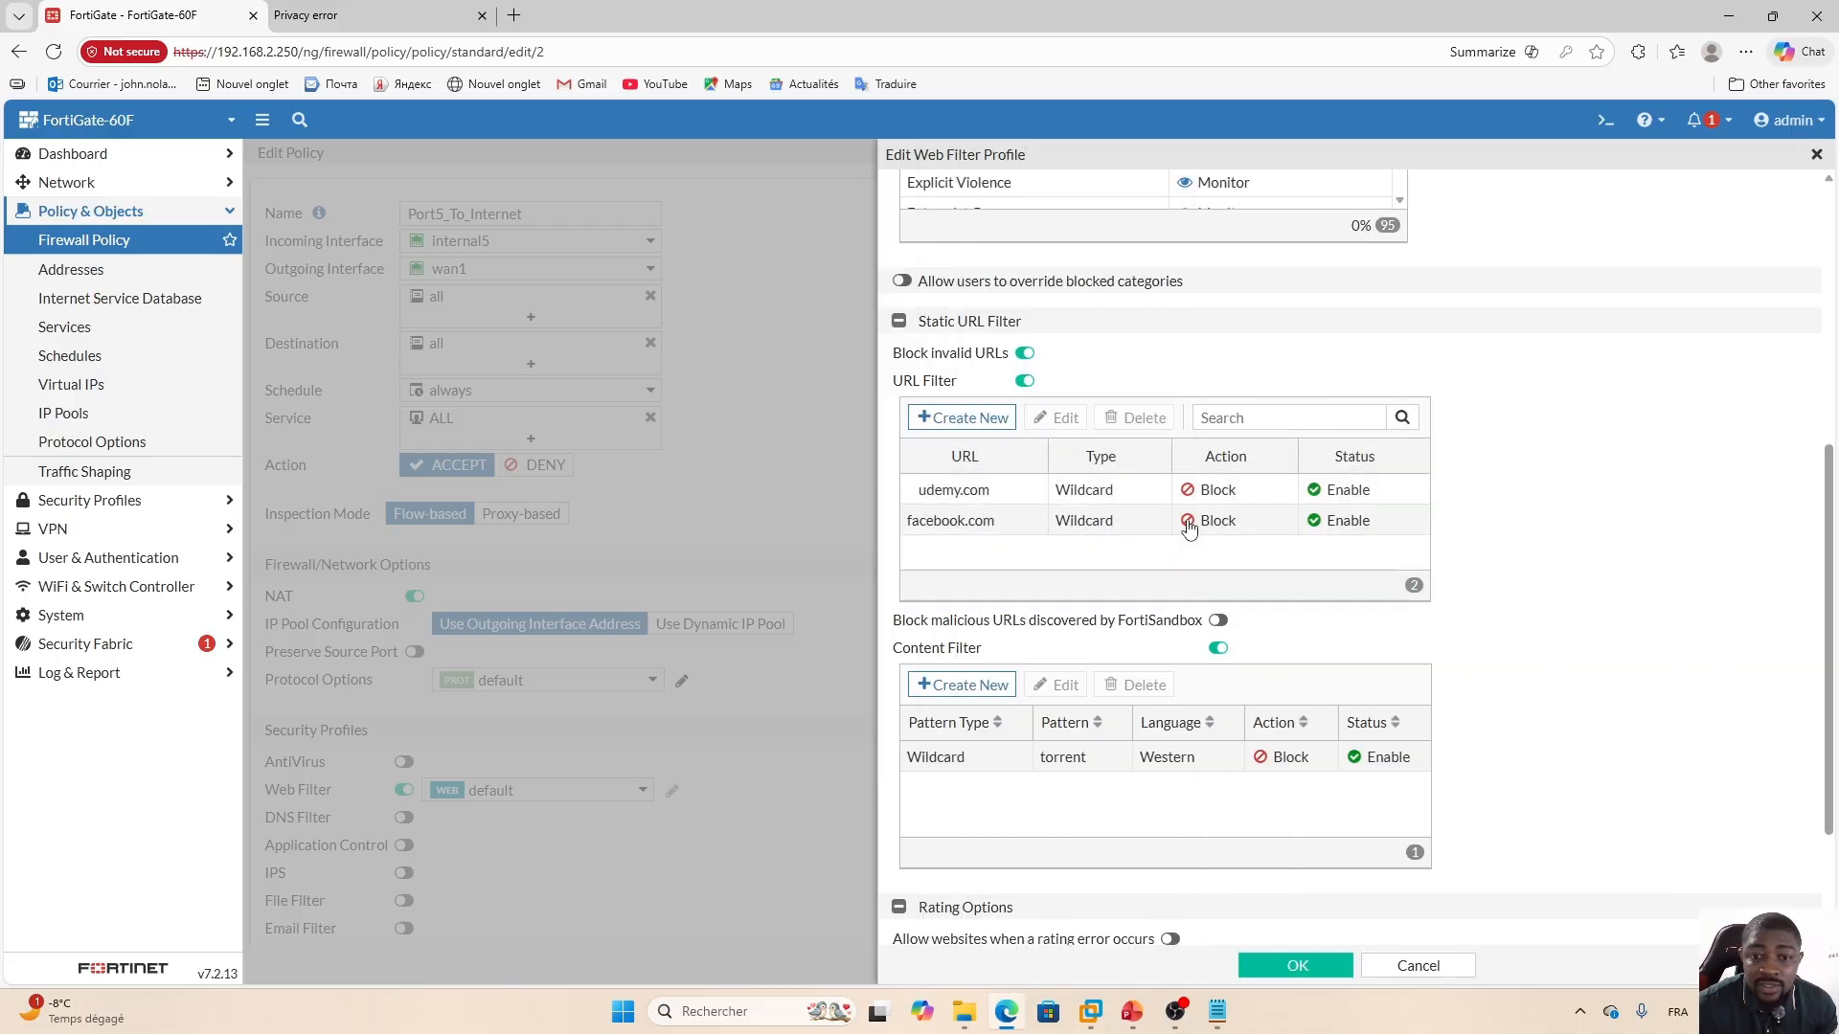
left_click(1285, 963)
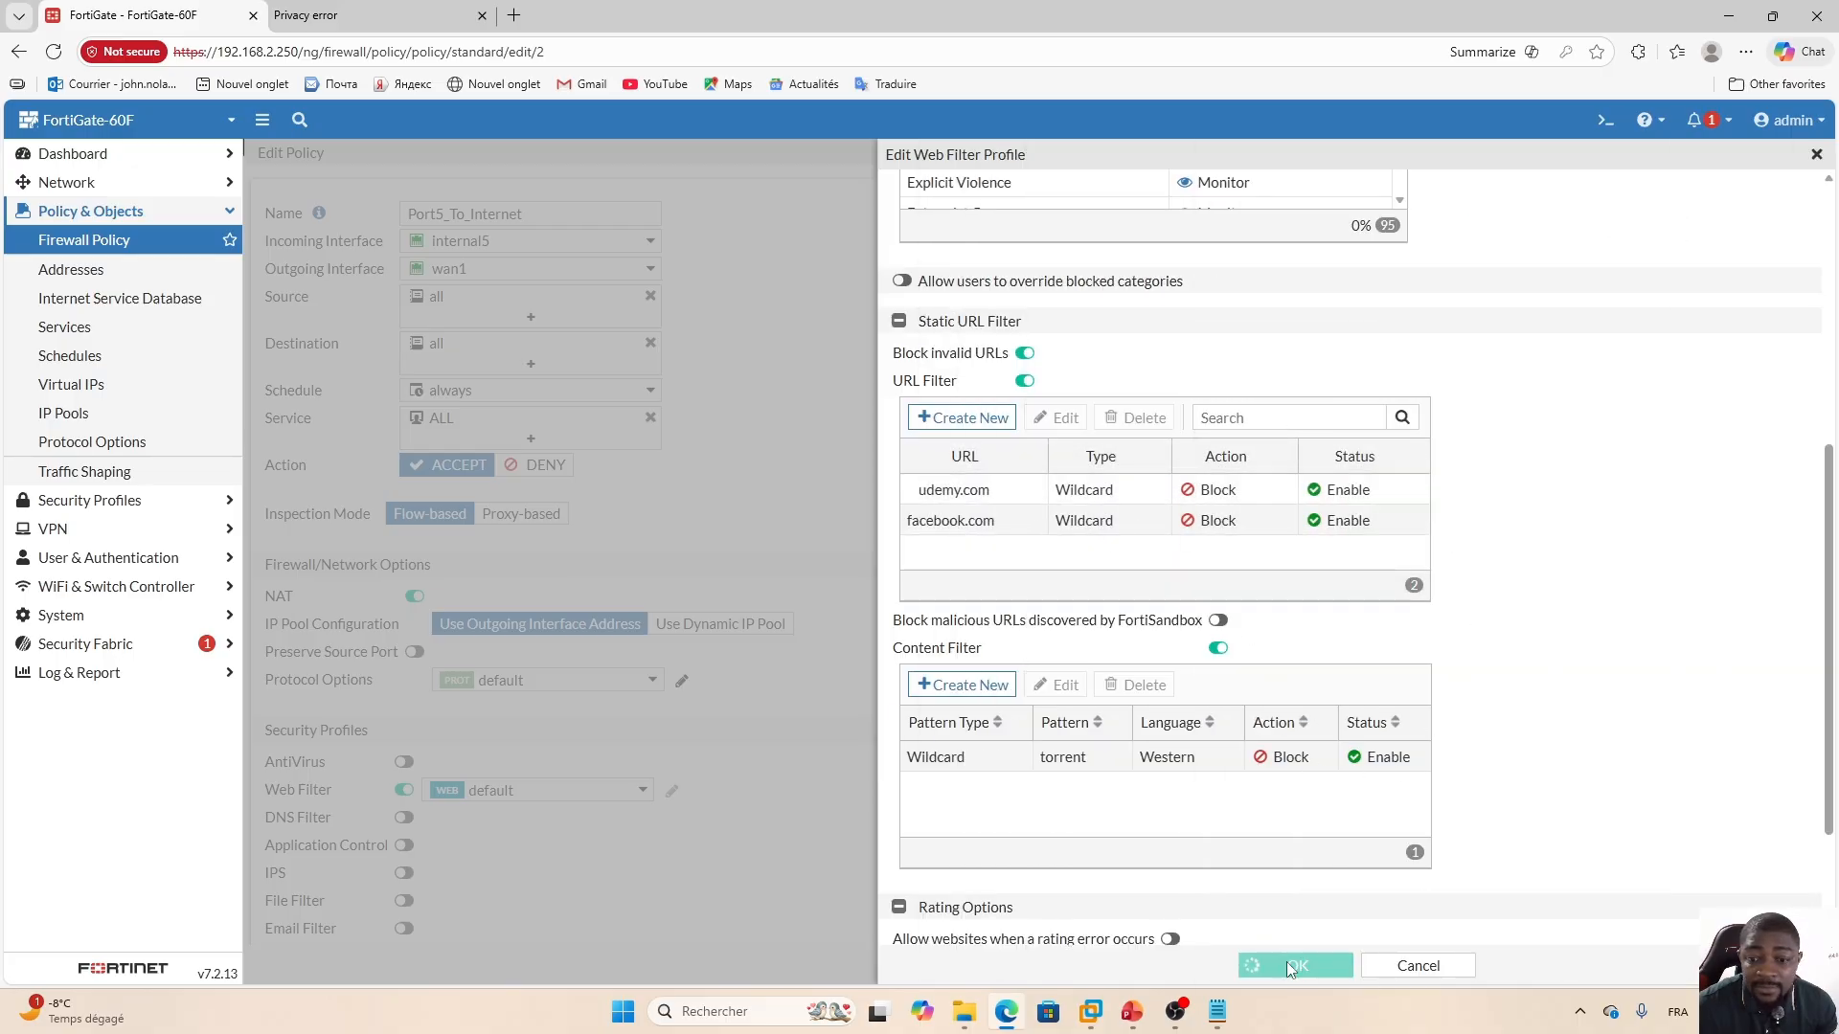
left_click(968, 967)
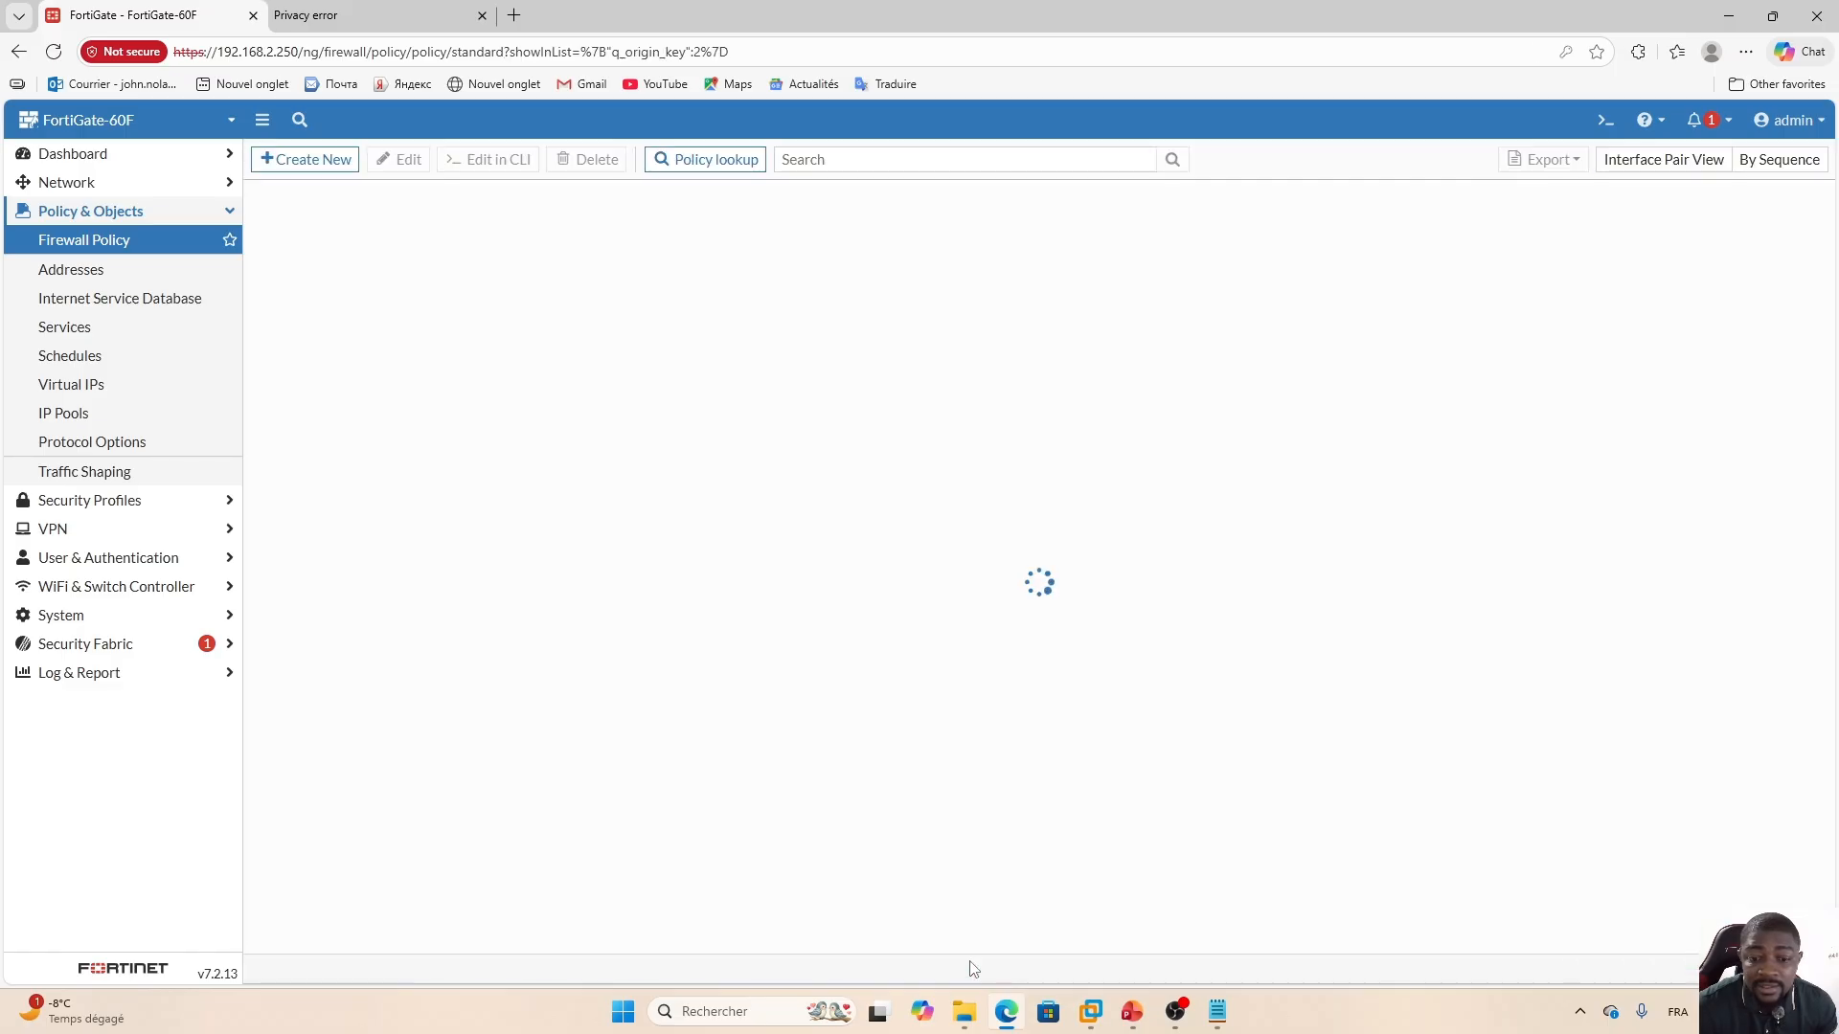
Switch to the Win10 virtual machine, test the redirection by loading facebook.com in a new Firefox tab, and dismiss the tab-pinning tip.
left_click(1092, 1012)
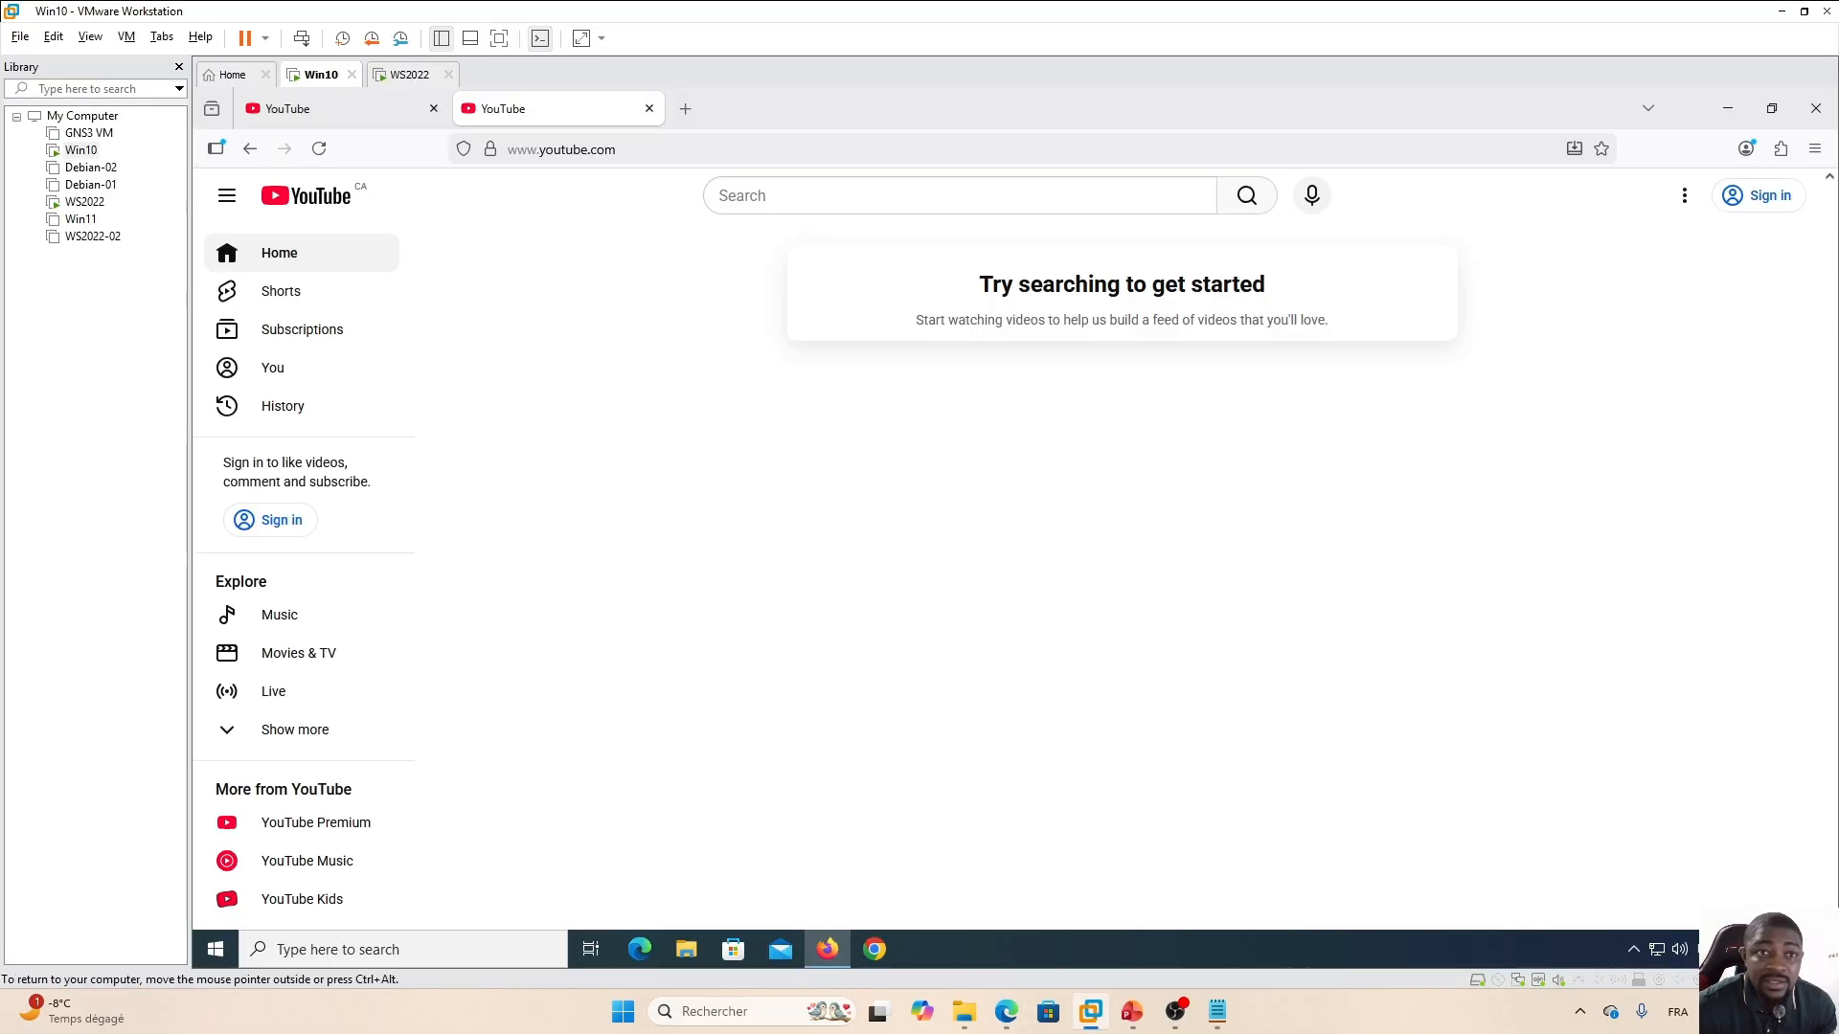
left_click(686, 108)
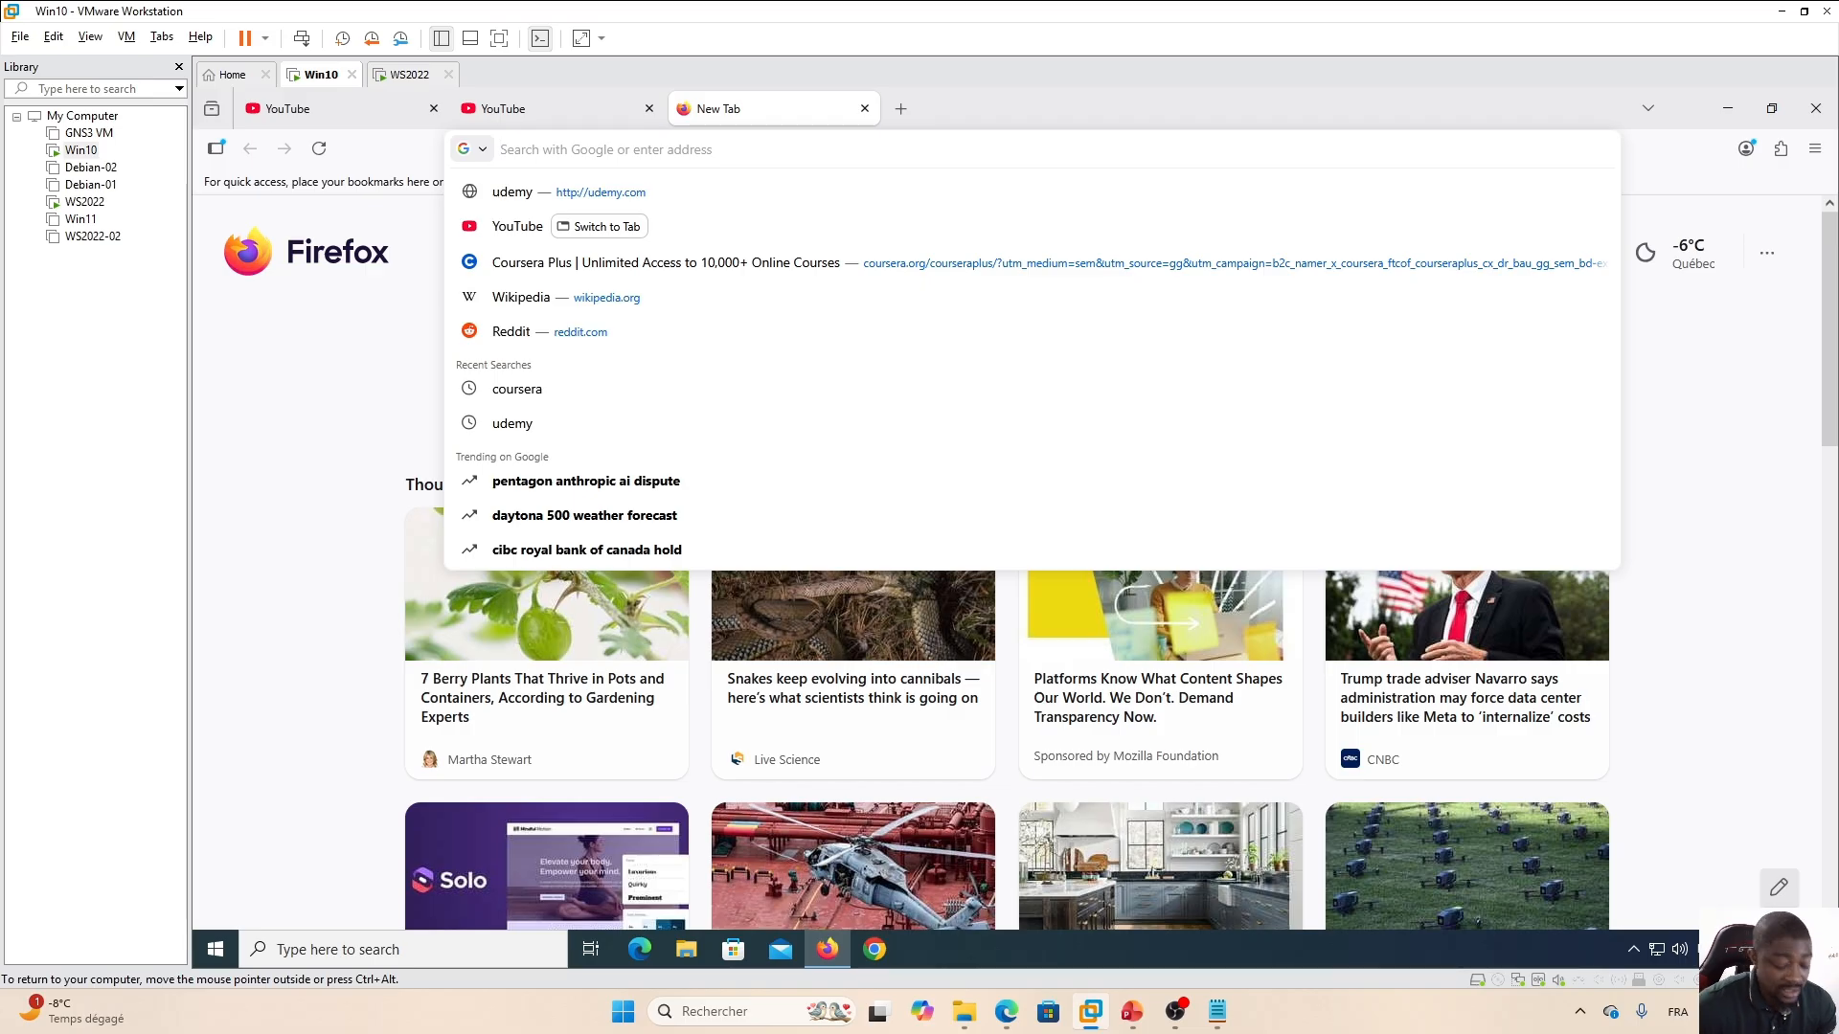
type("fav")
key("BackSpace")
type("c")
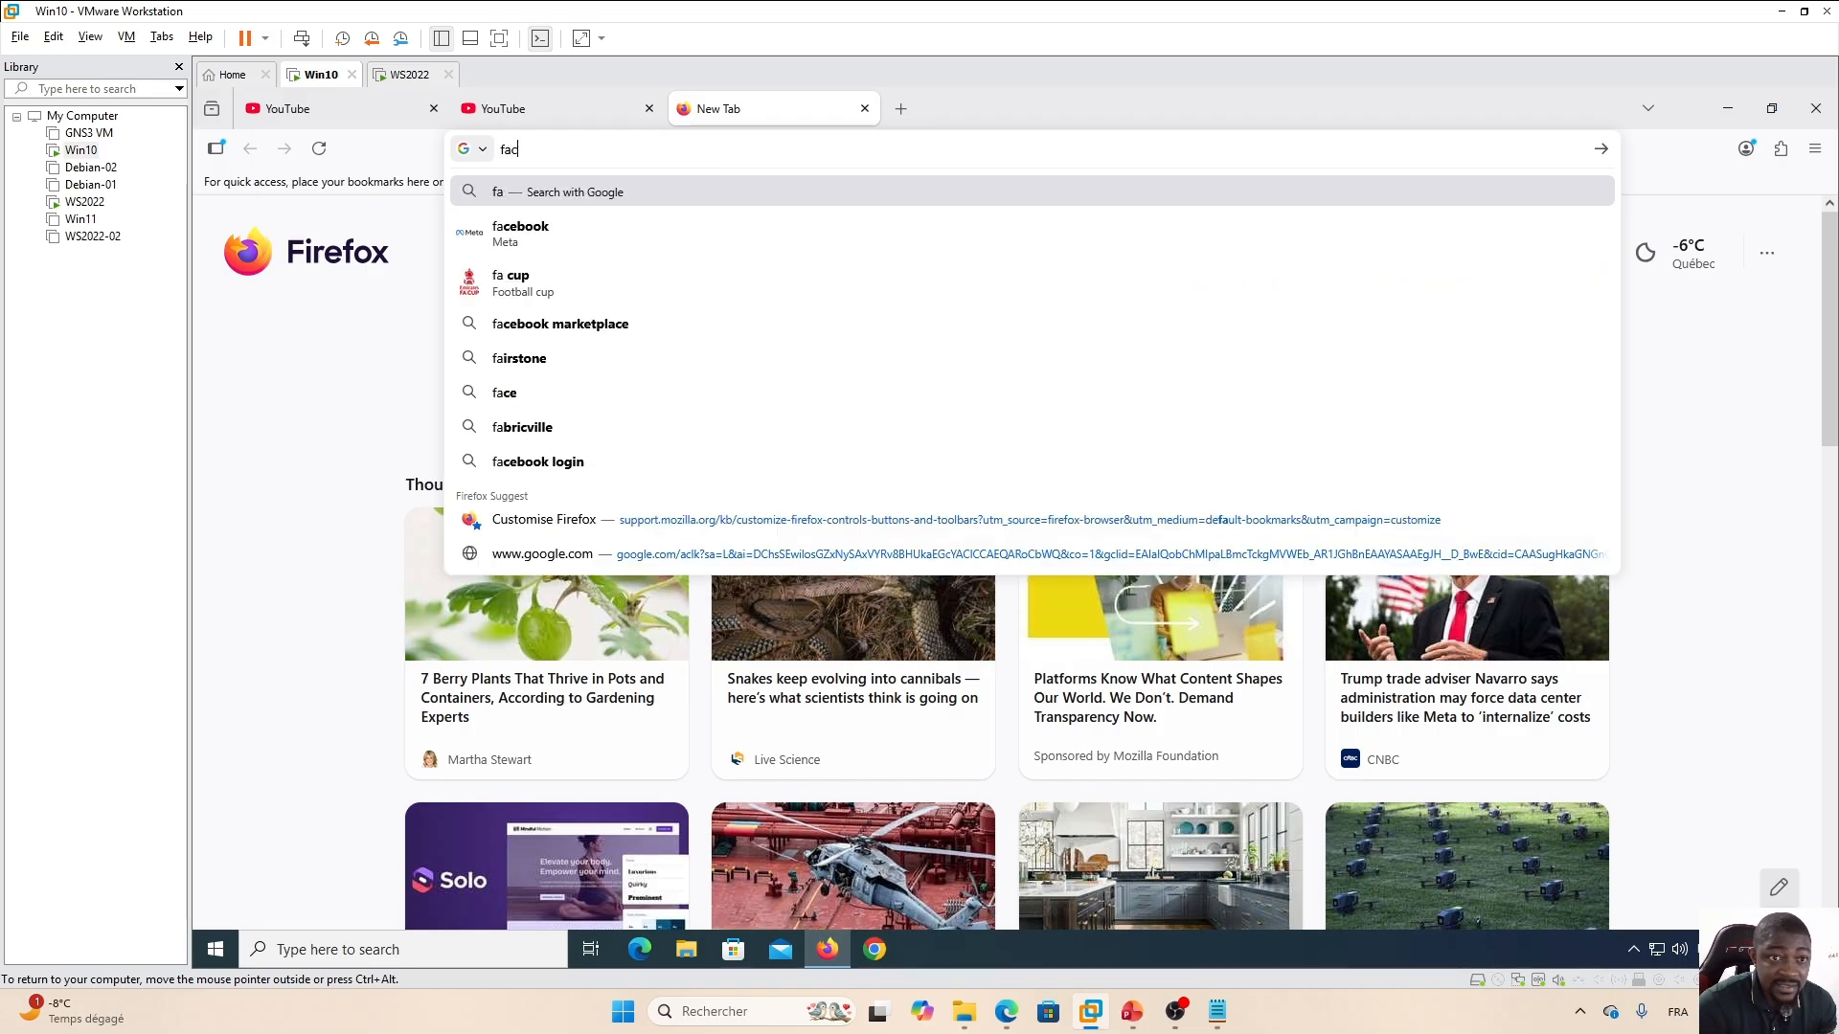
type("ebook.com")
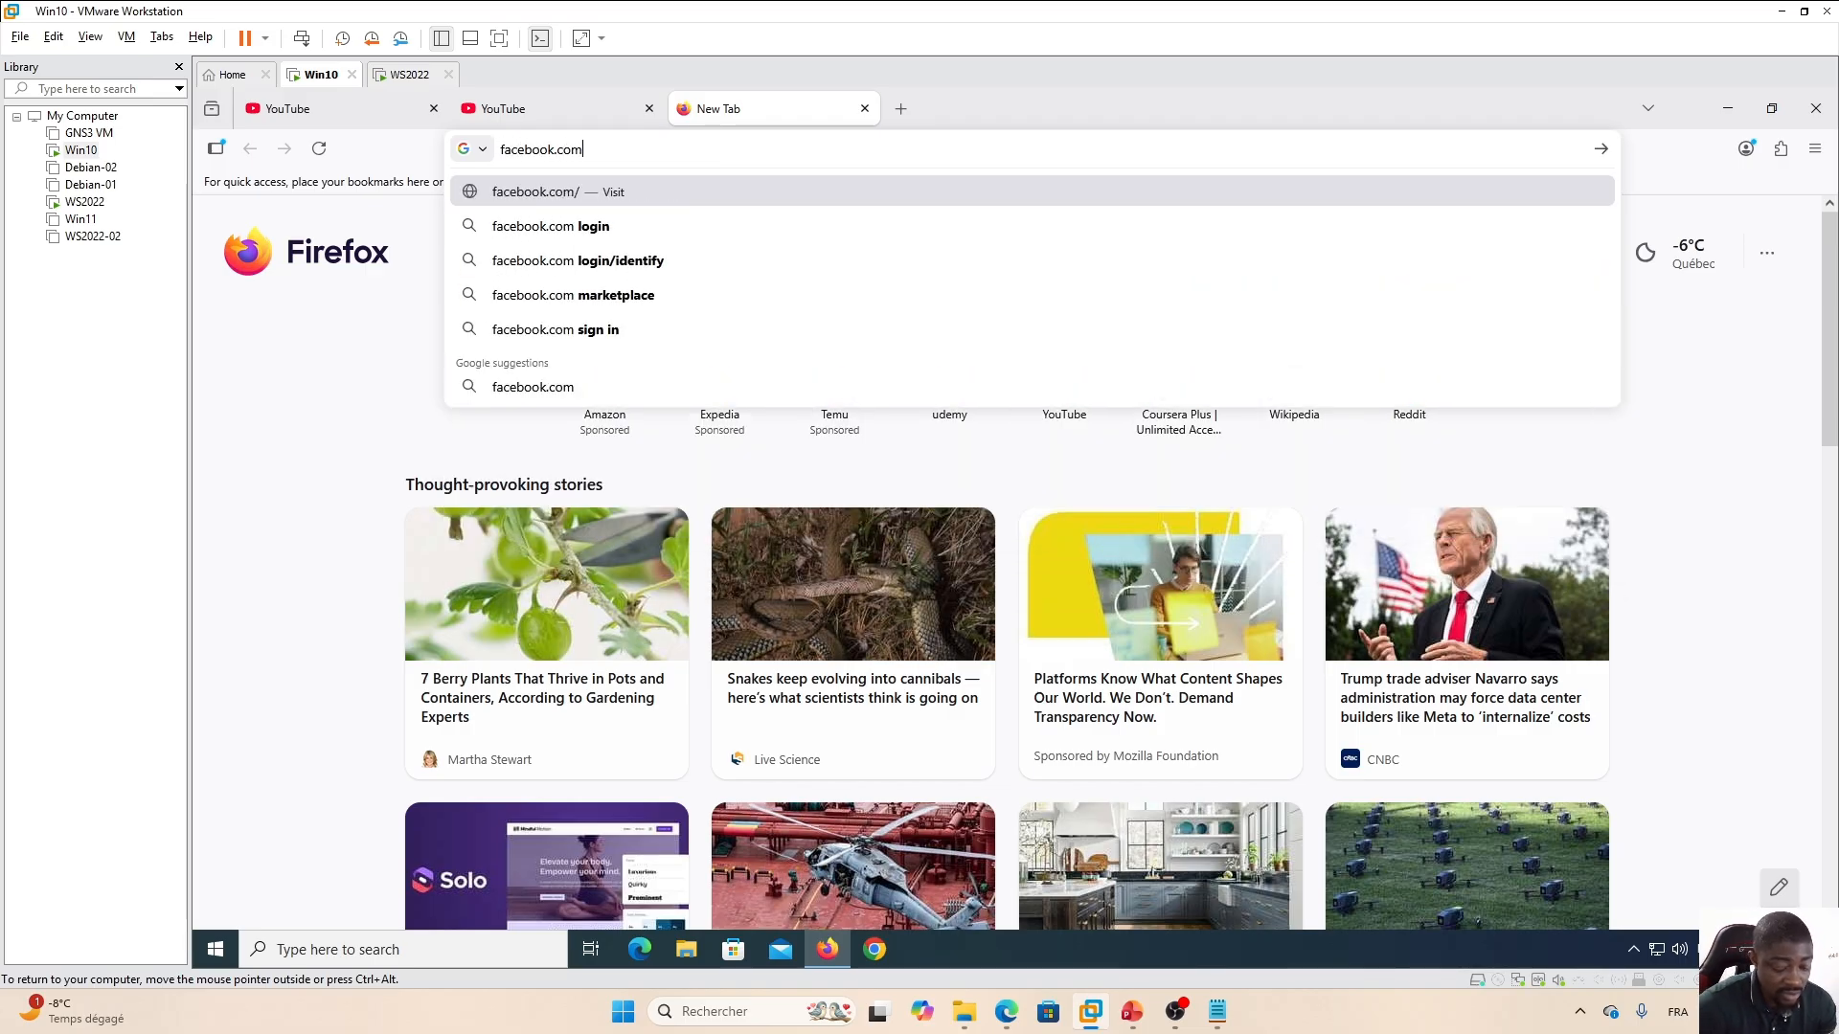
key("Return")
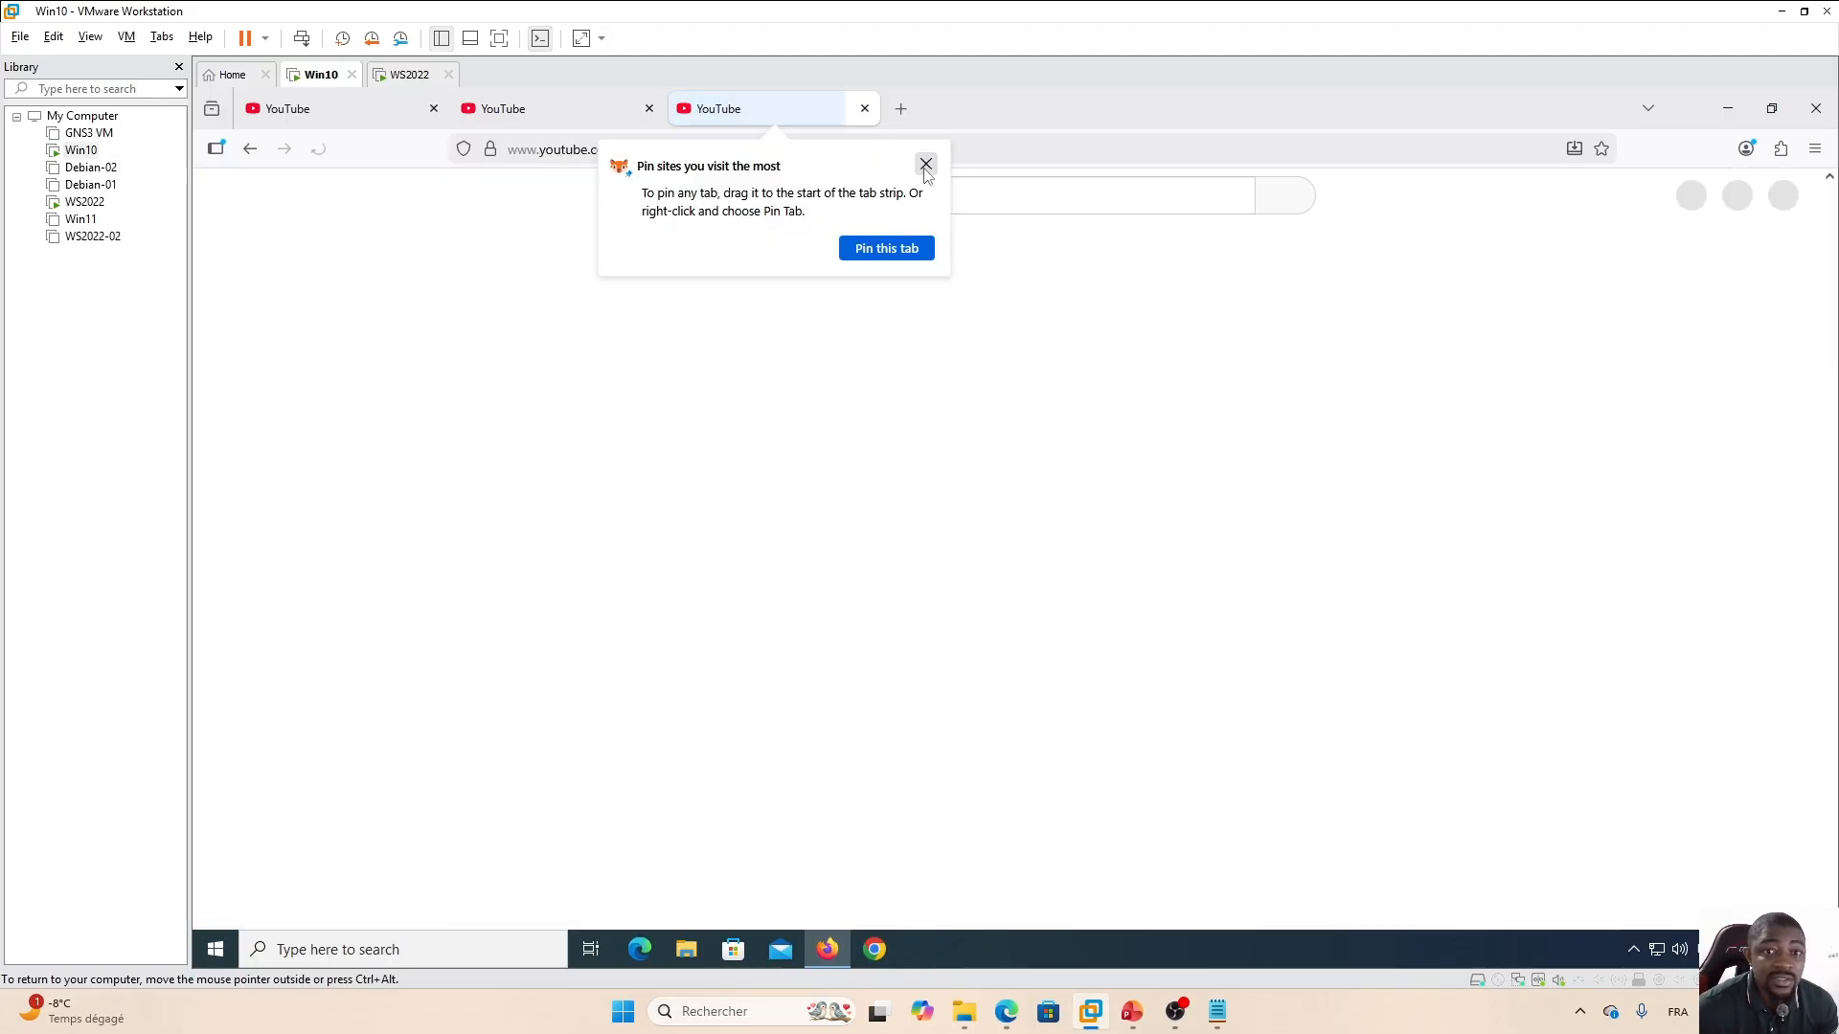
left_click(926, 164)
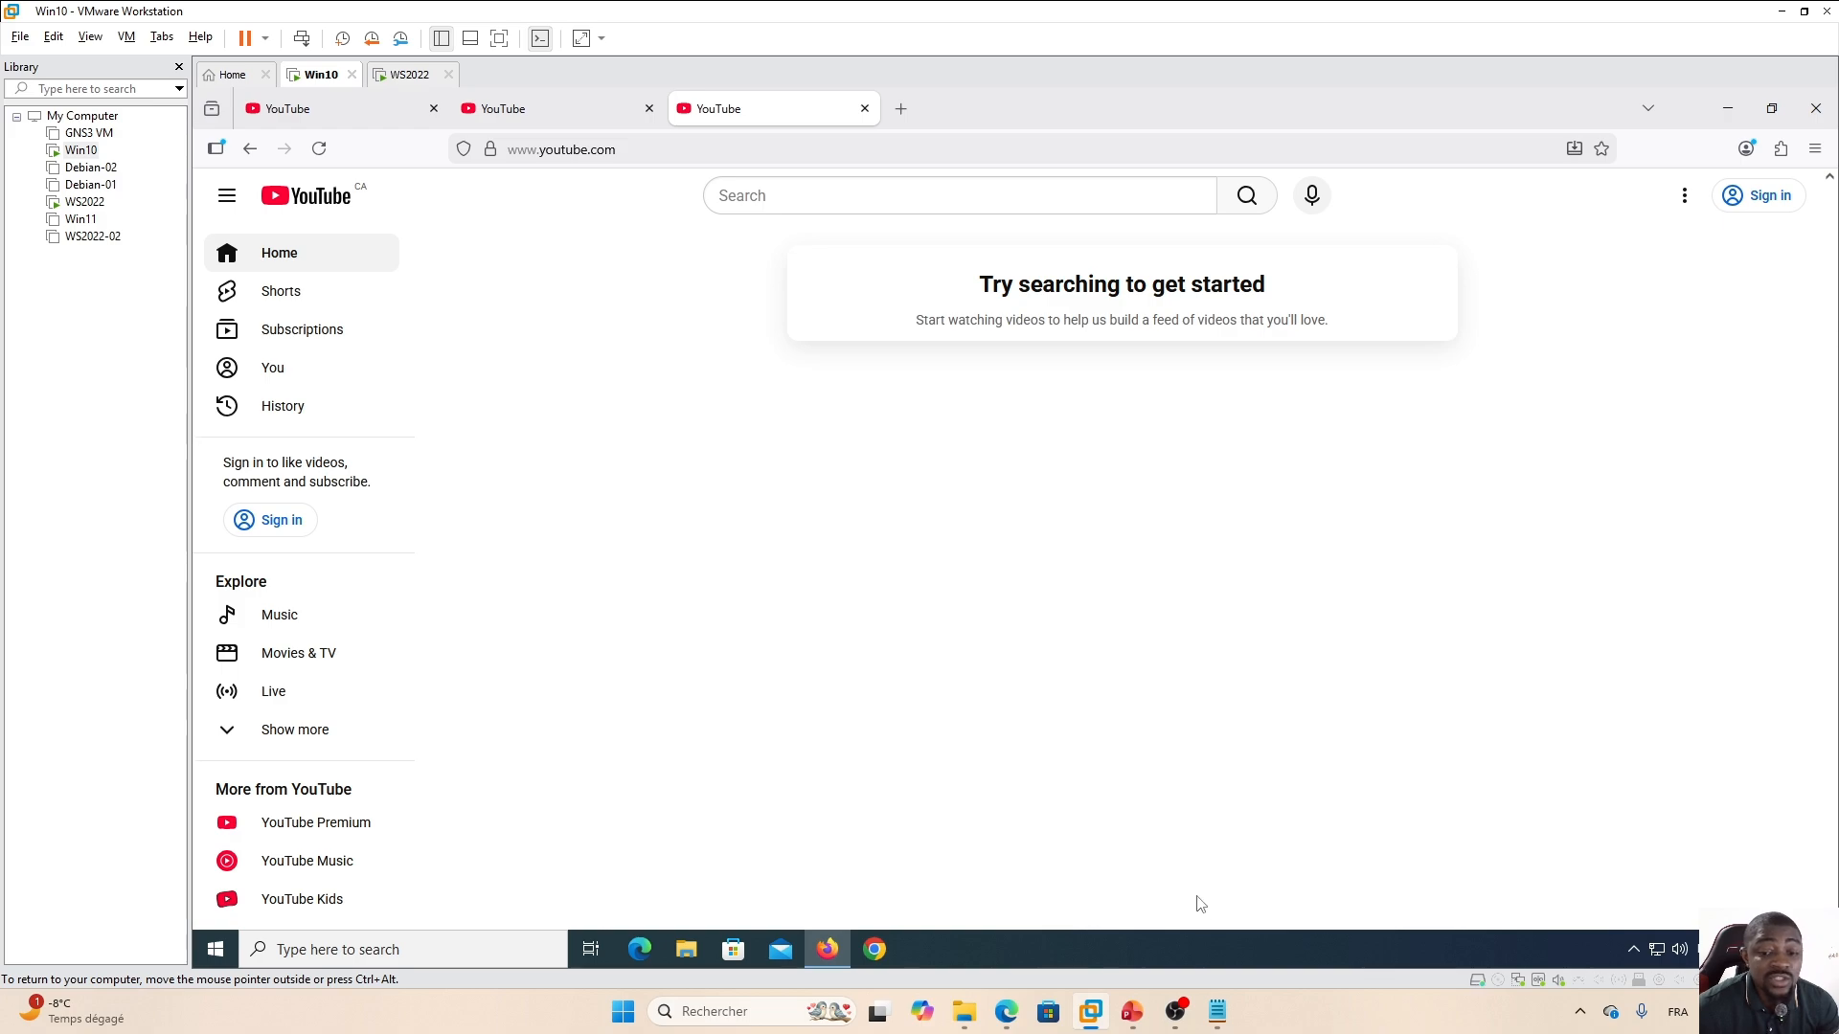
Review the redirection script for coursera.com in Notepad's Redirection_Script.txt, clear the text selection, and minimize Notepad.
left_click(1217, 1013)
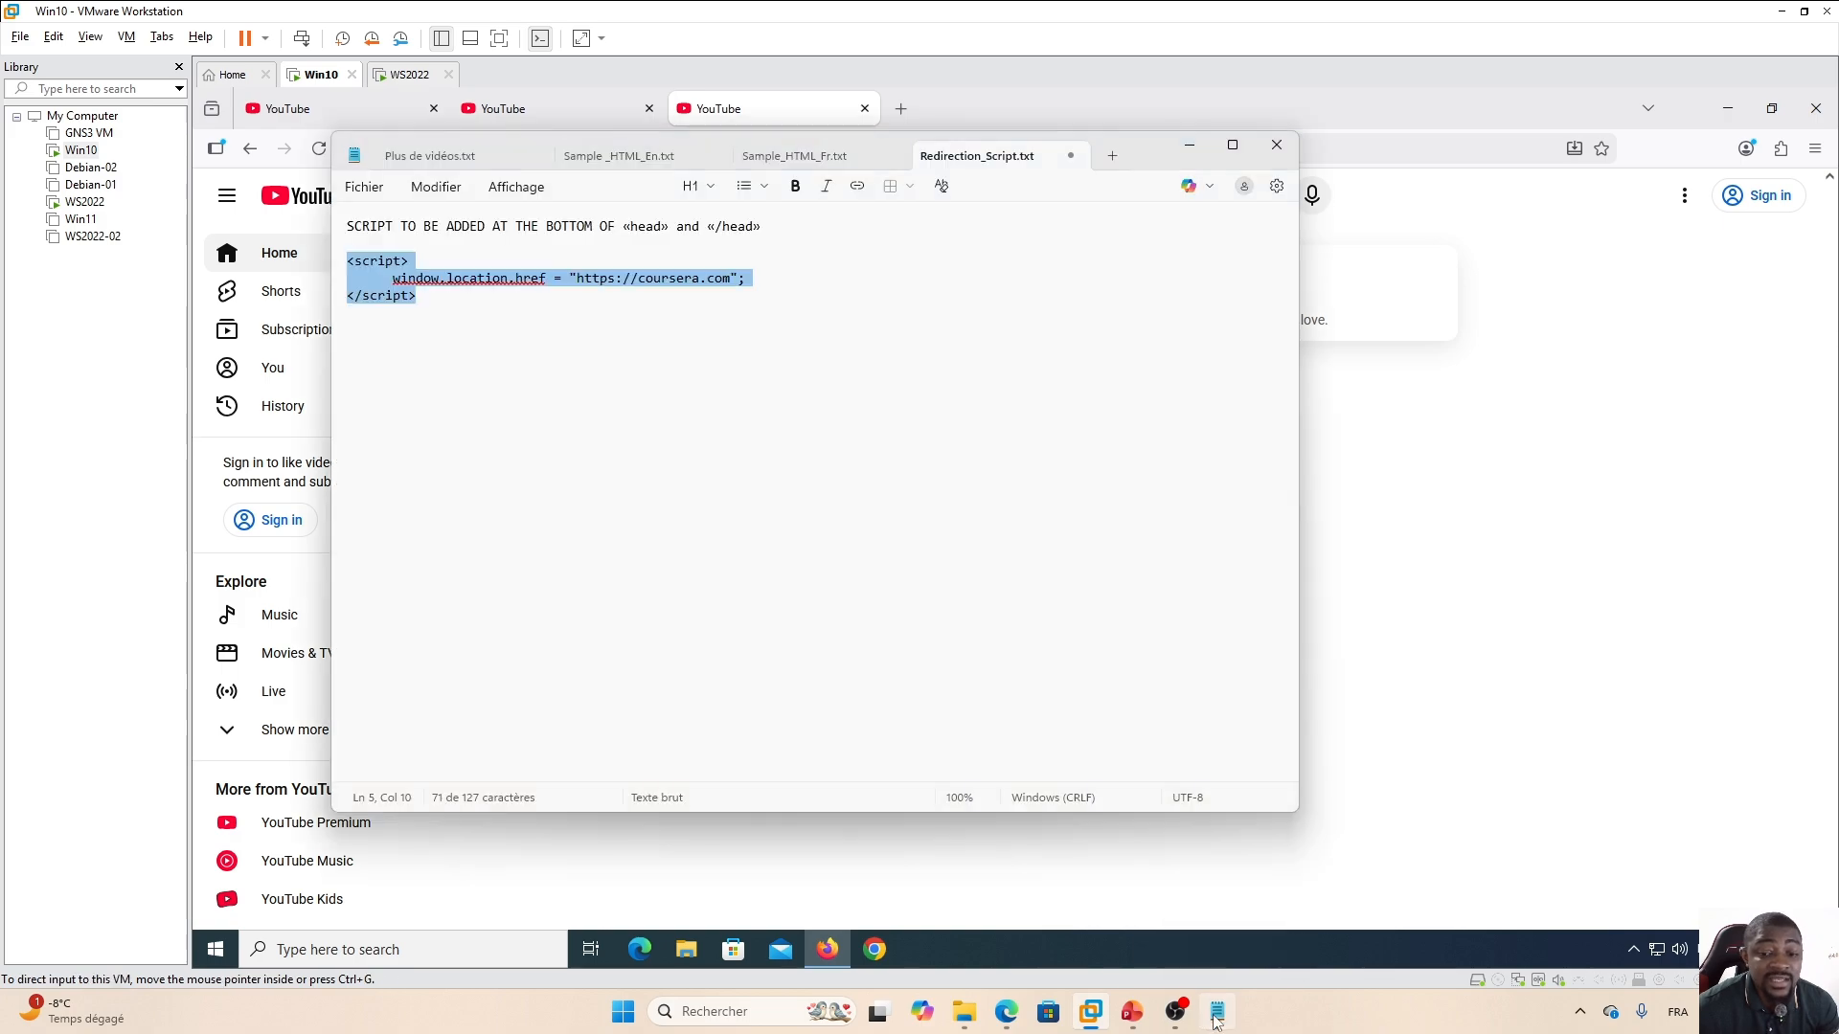
left_click(452, 317)
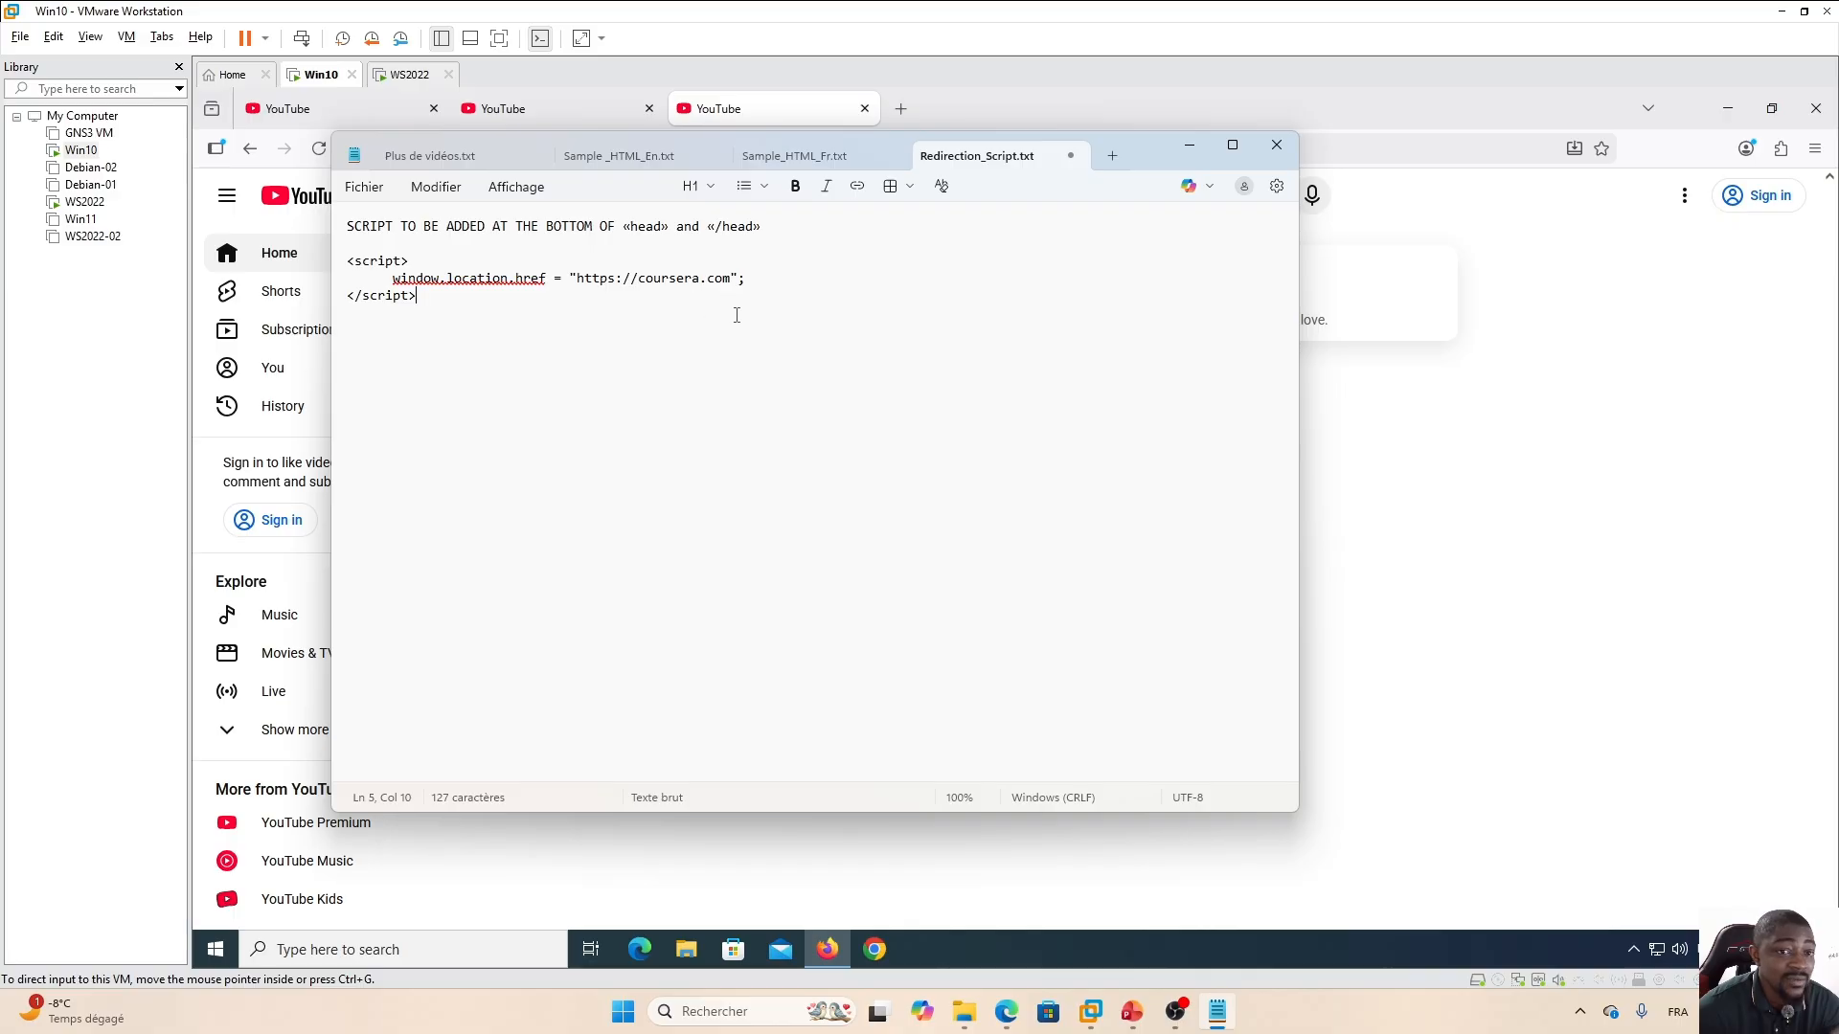
left_click(1188, 145)
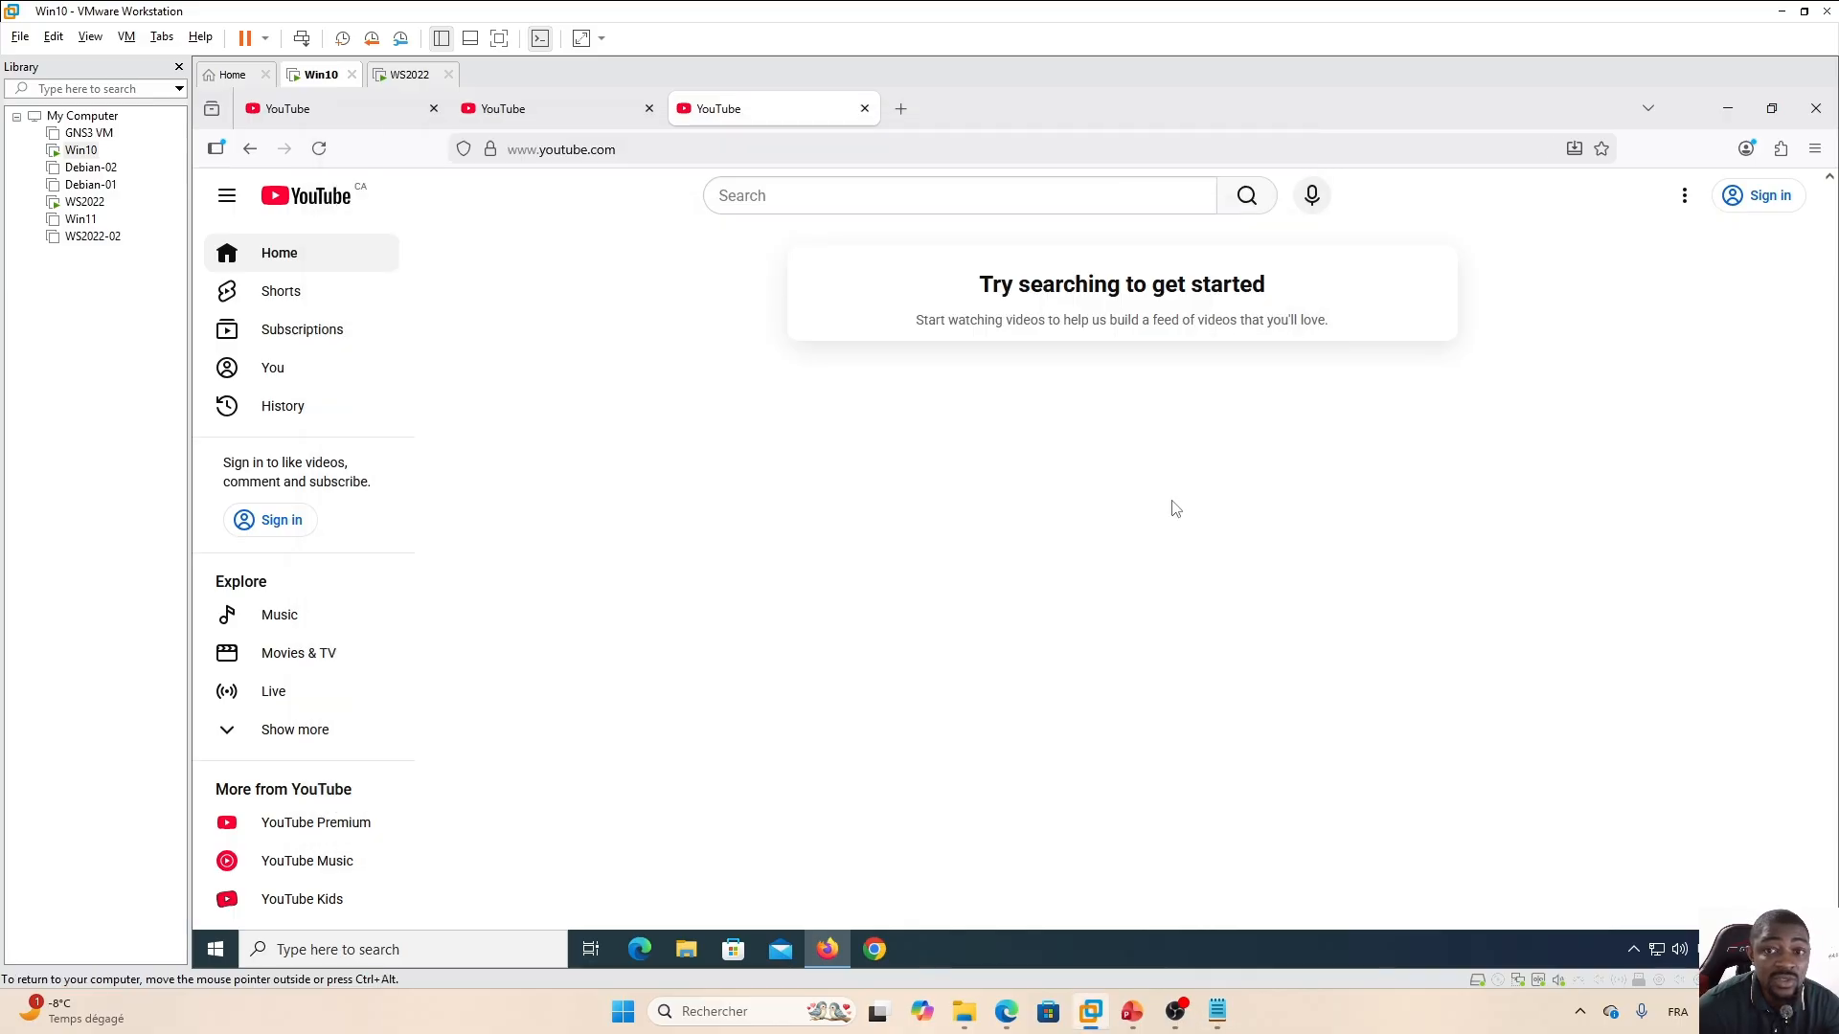
Return to FortiGate in Edge, open the URL Block Page replacement message, and delete all of its HTML code.
left_click(1006, 1015)
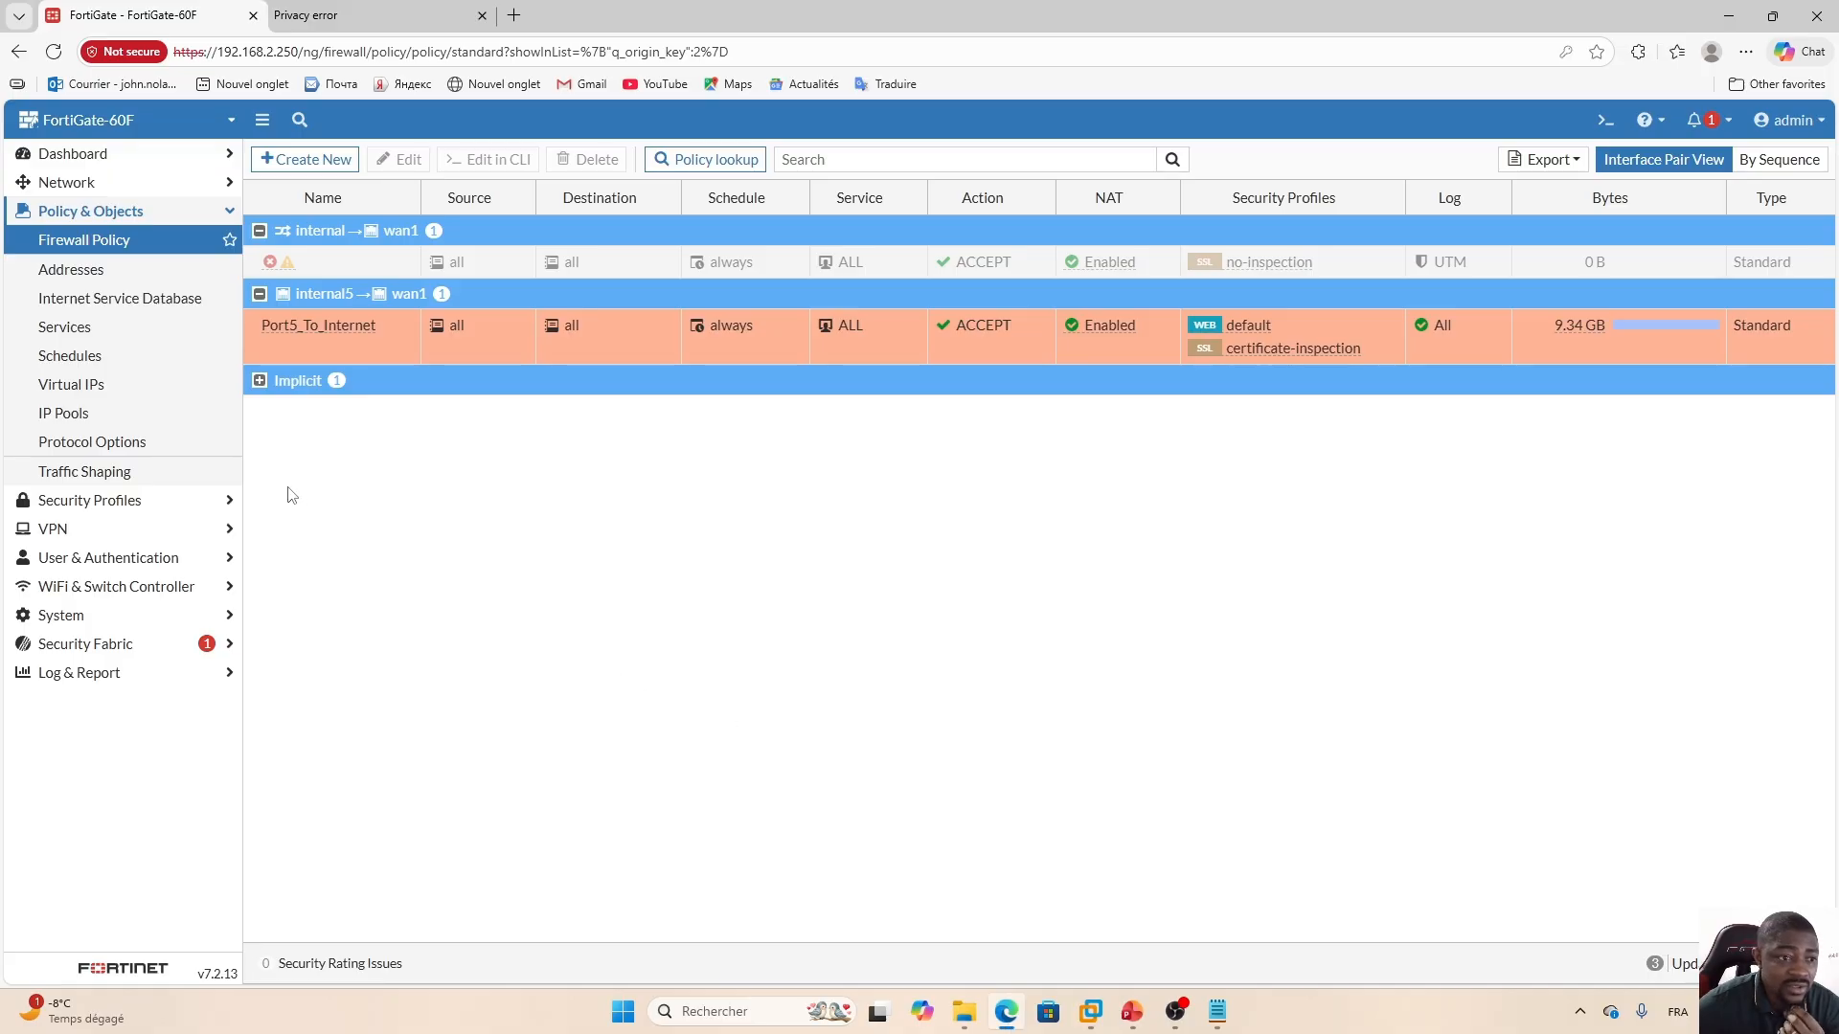
left_click(178, 214)
left_click(136, 356)
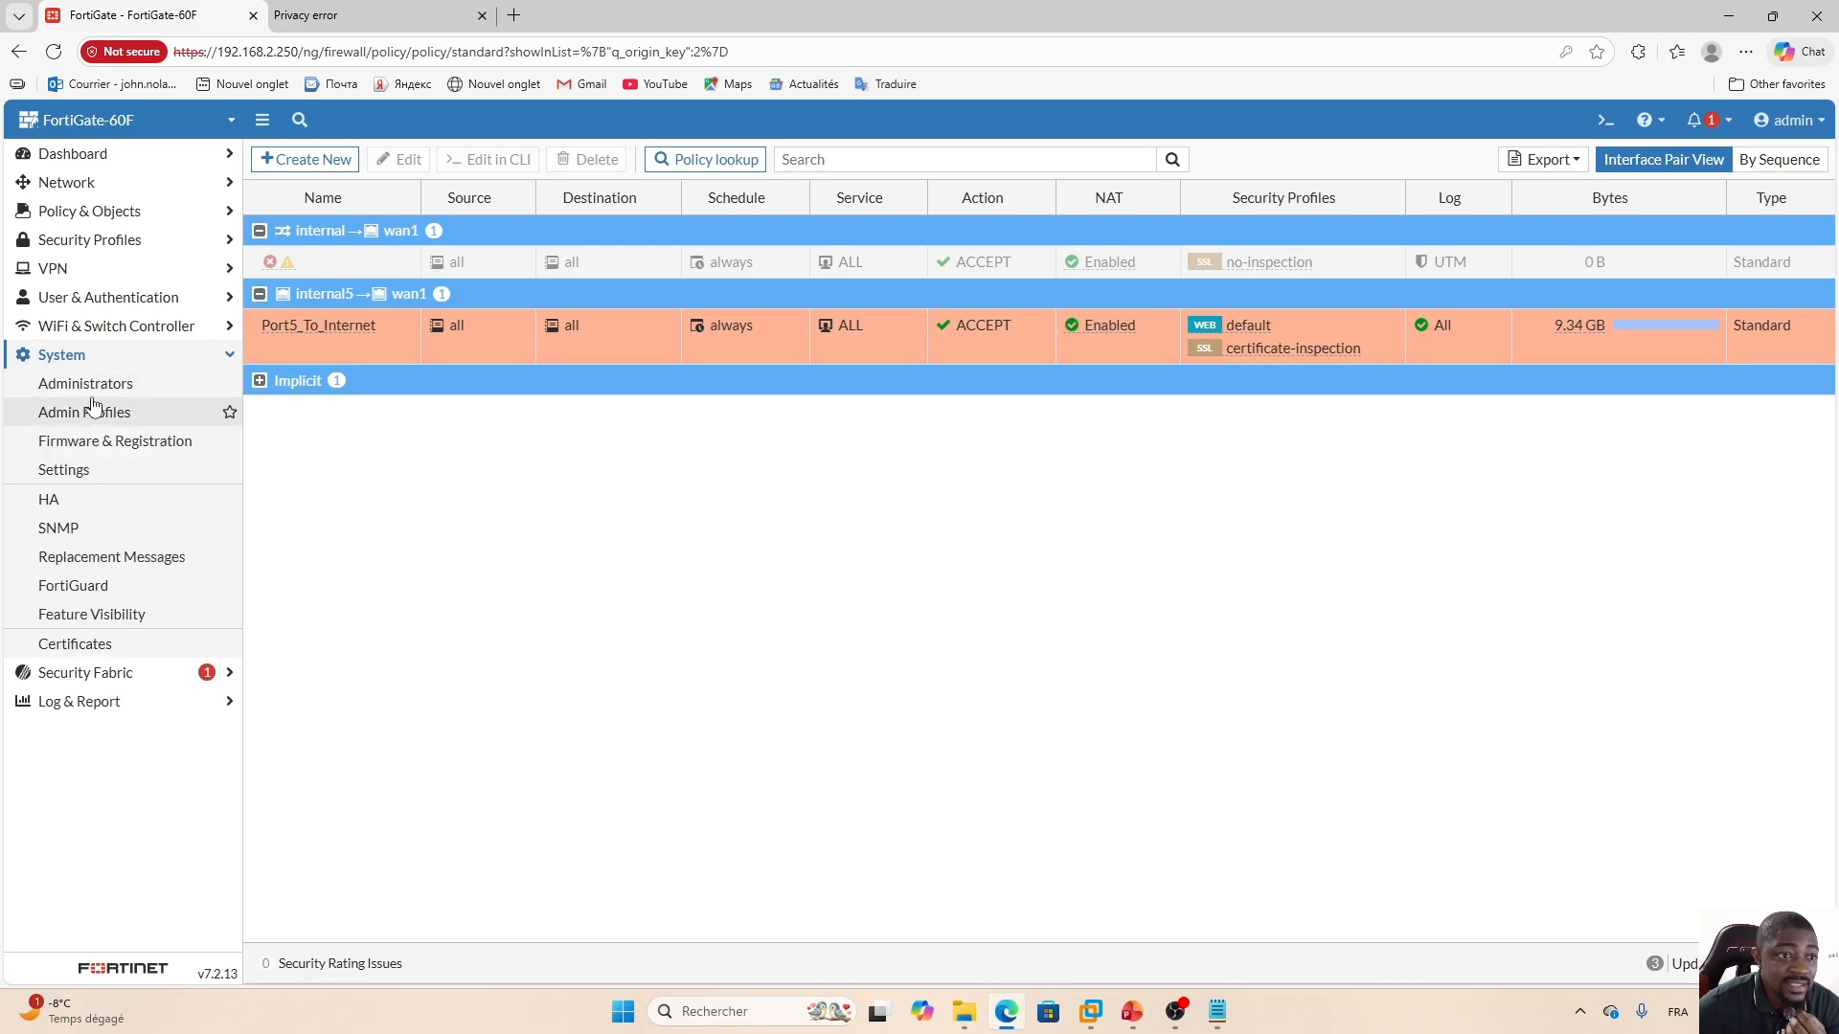
left_click(99, 563)
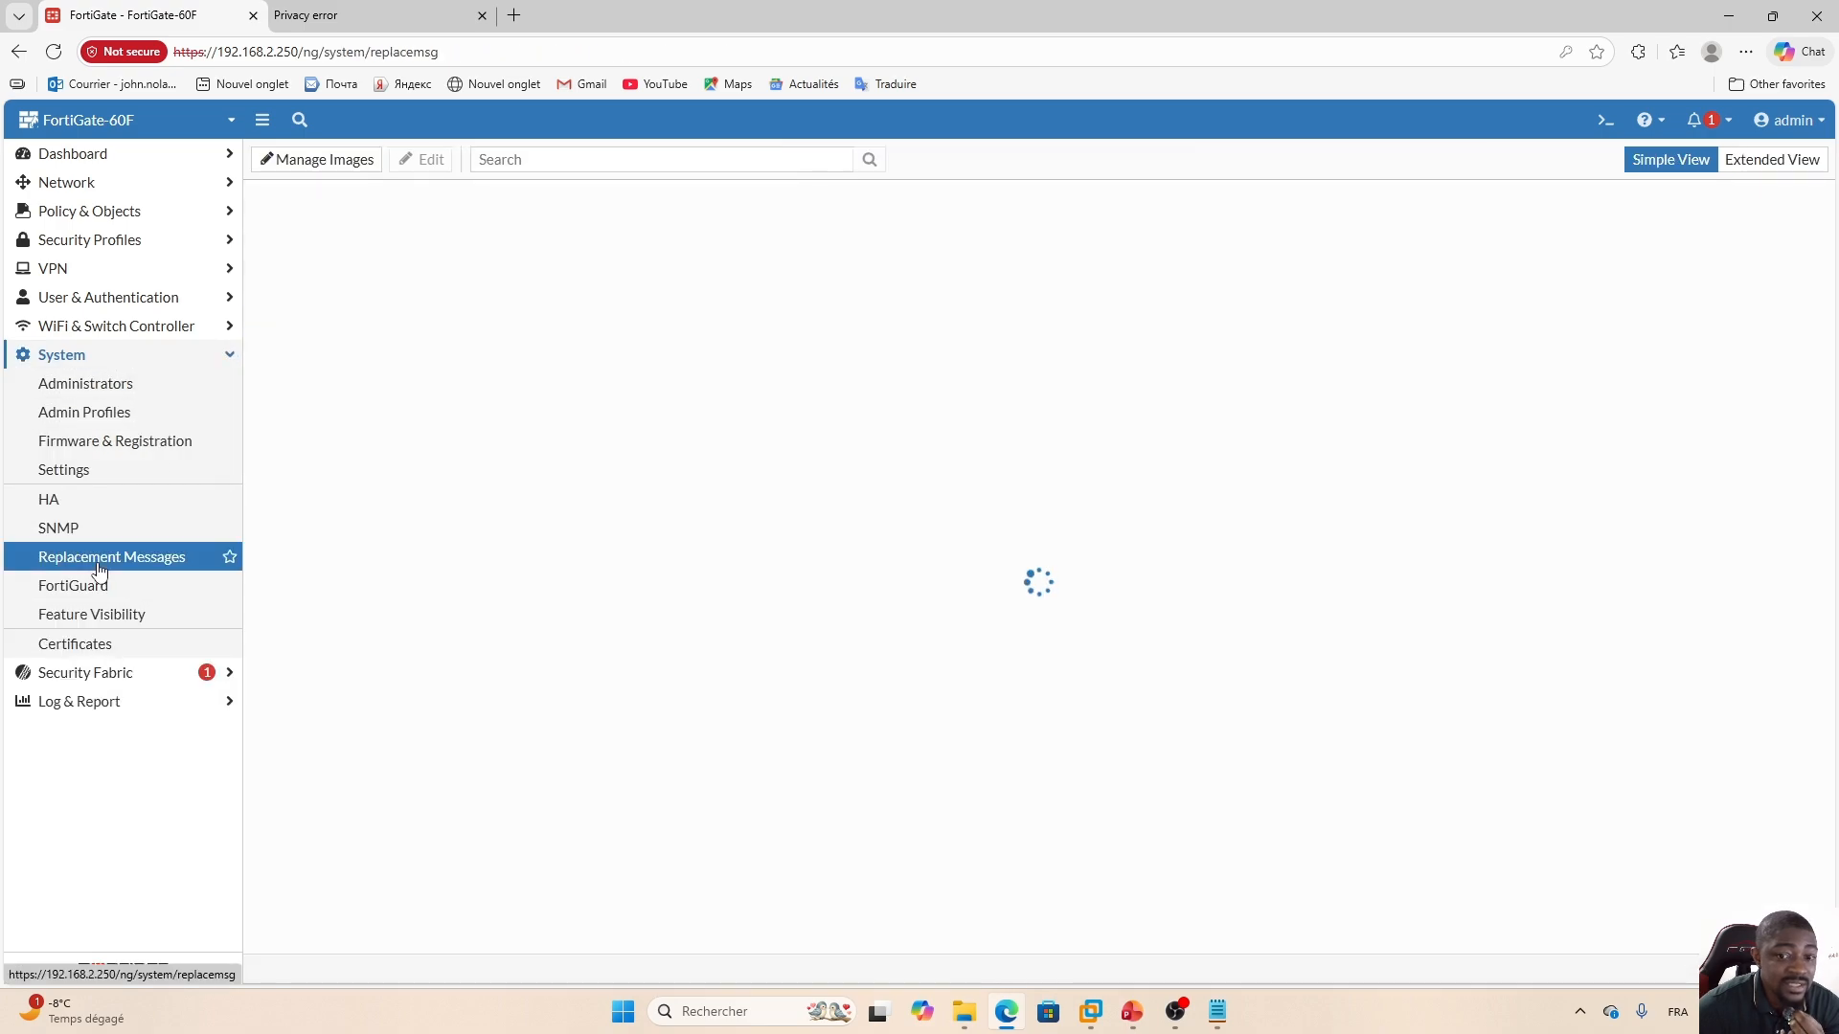
double_click(383, 508)
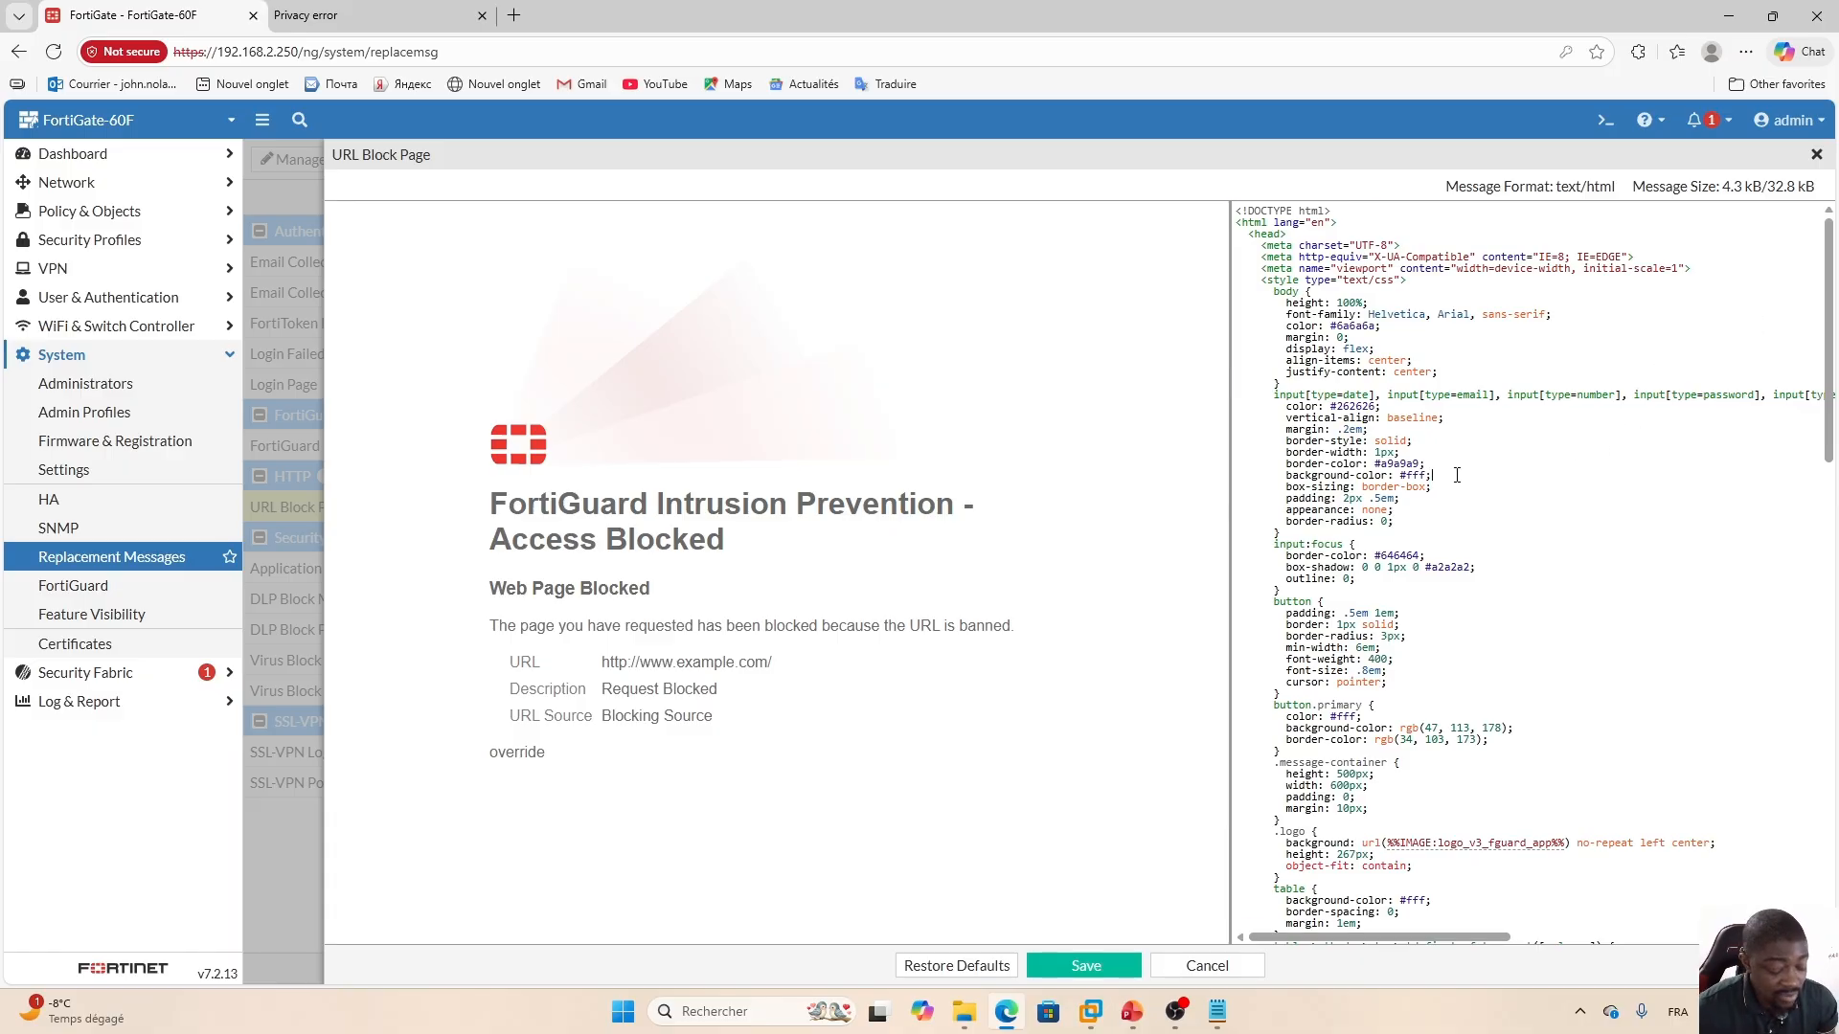
key("ctrl+a")
key("Delete")
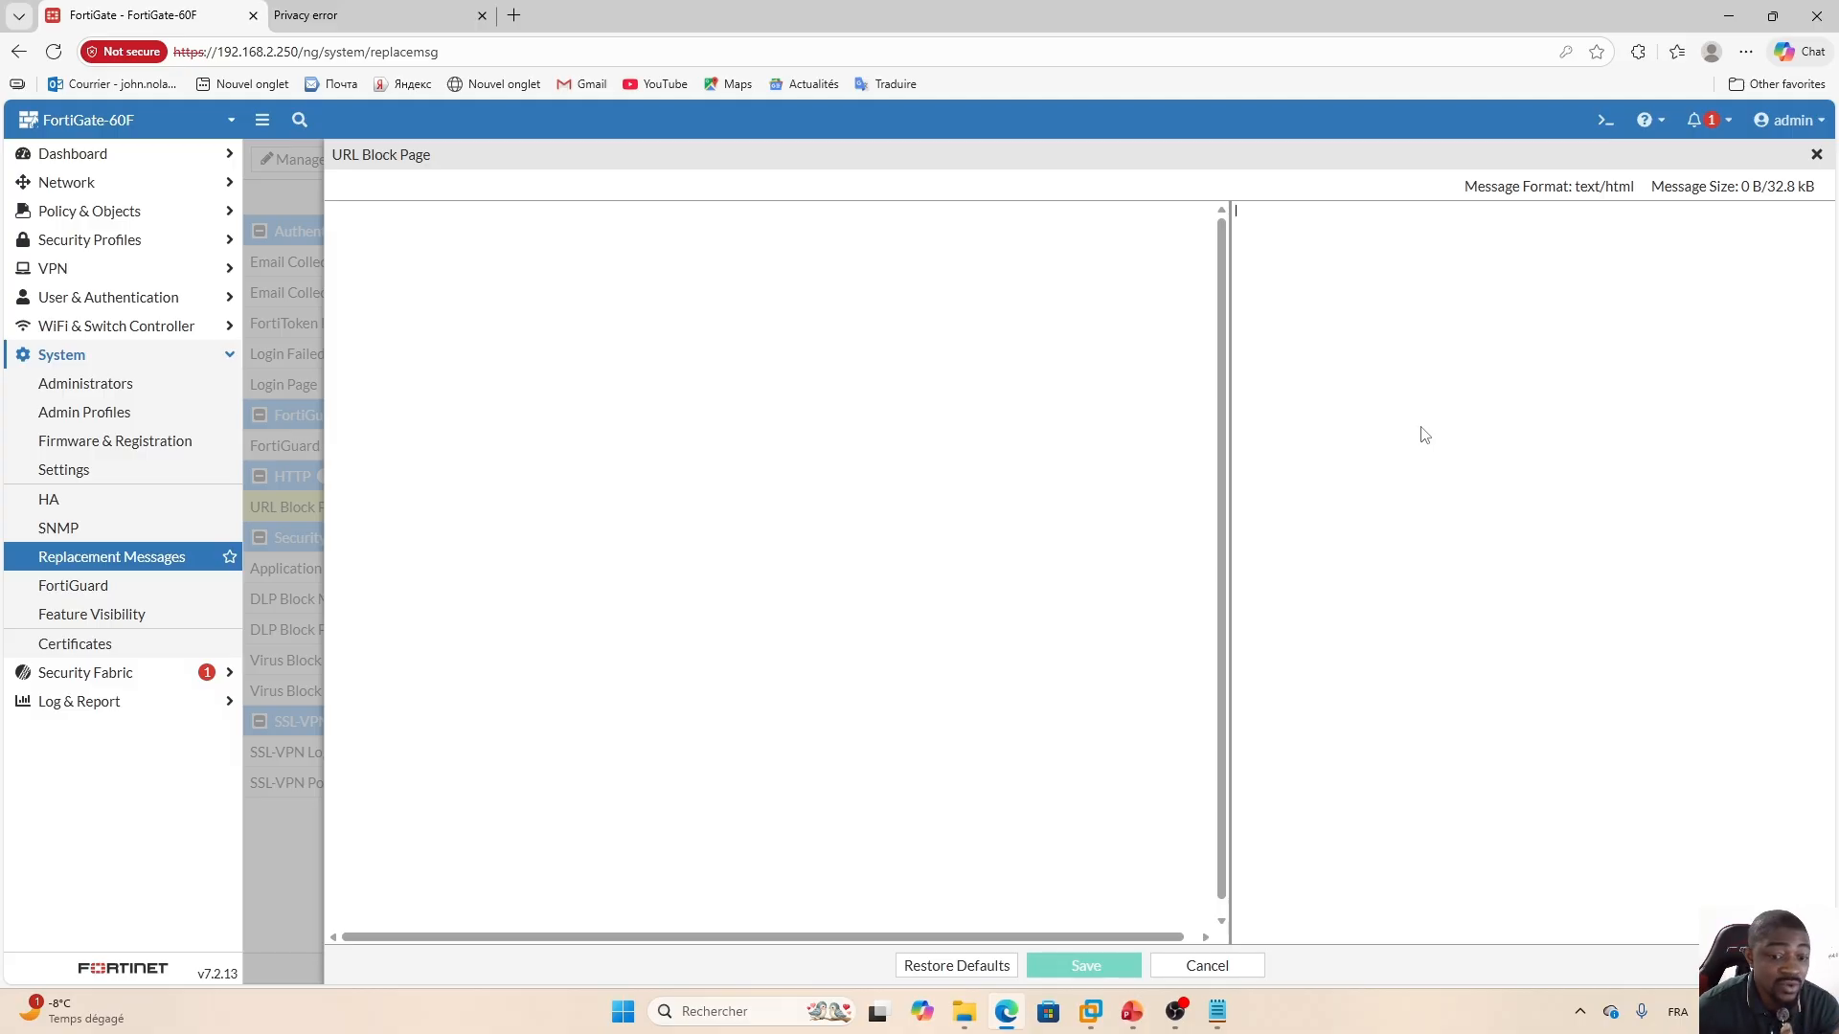
Switch to Notepad, copy the entire contents of Sample _HTML_En.txt, and minimize Notepad.
left_click(1220, 1017)
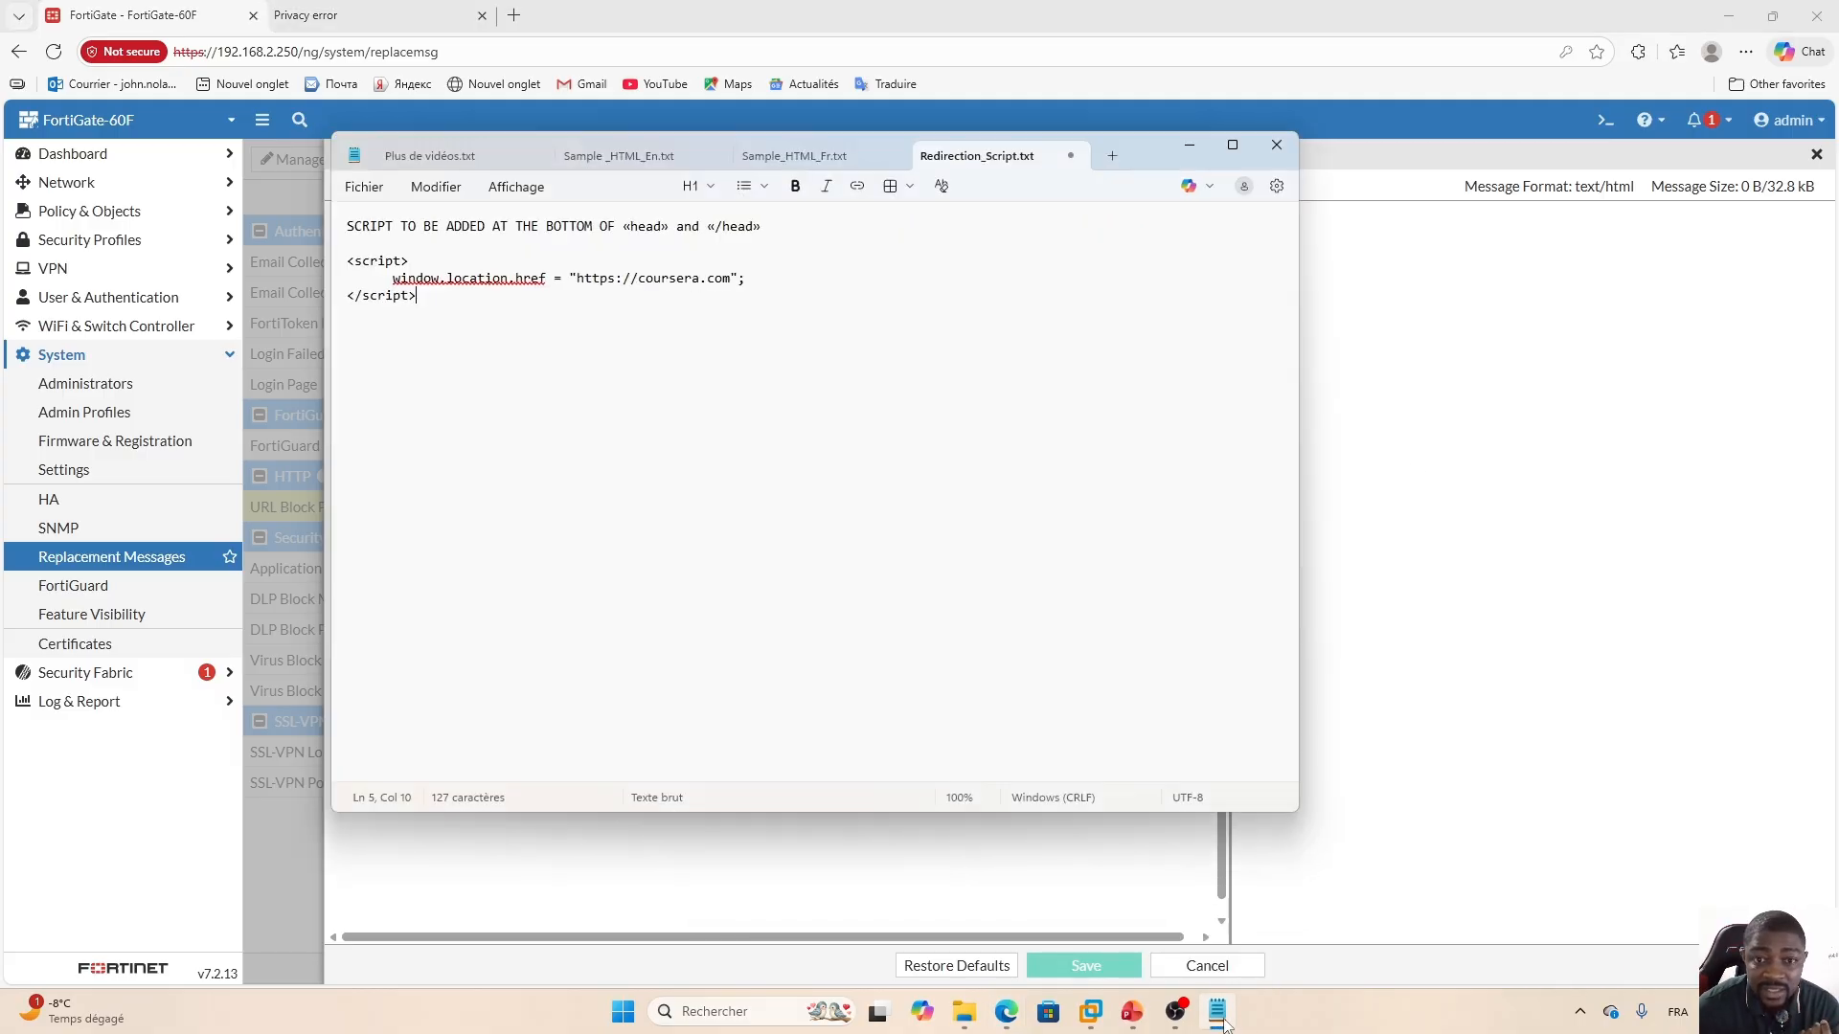
left_click(617, 157)
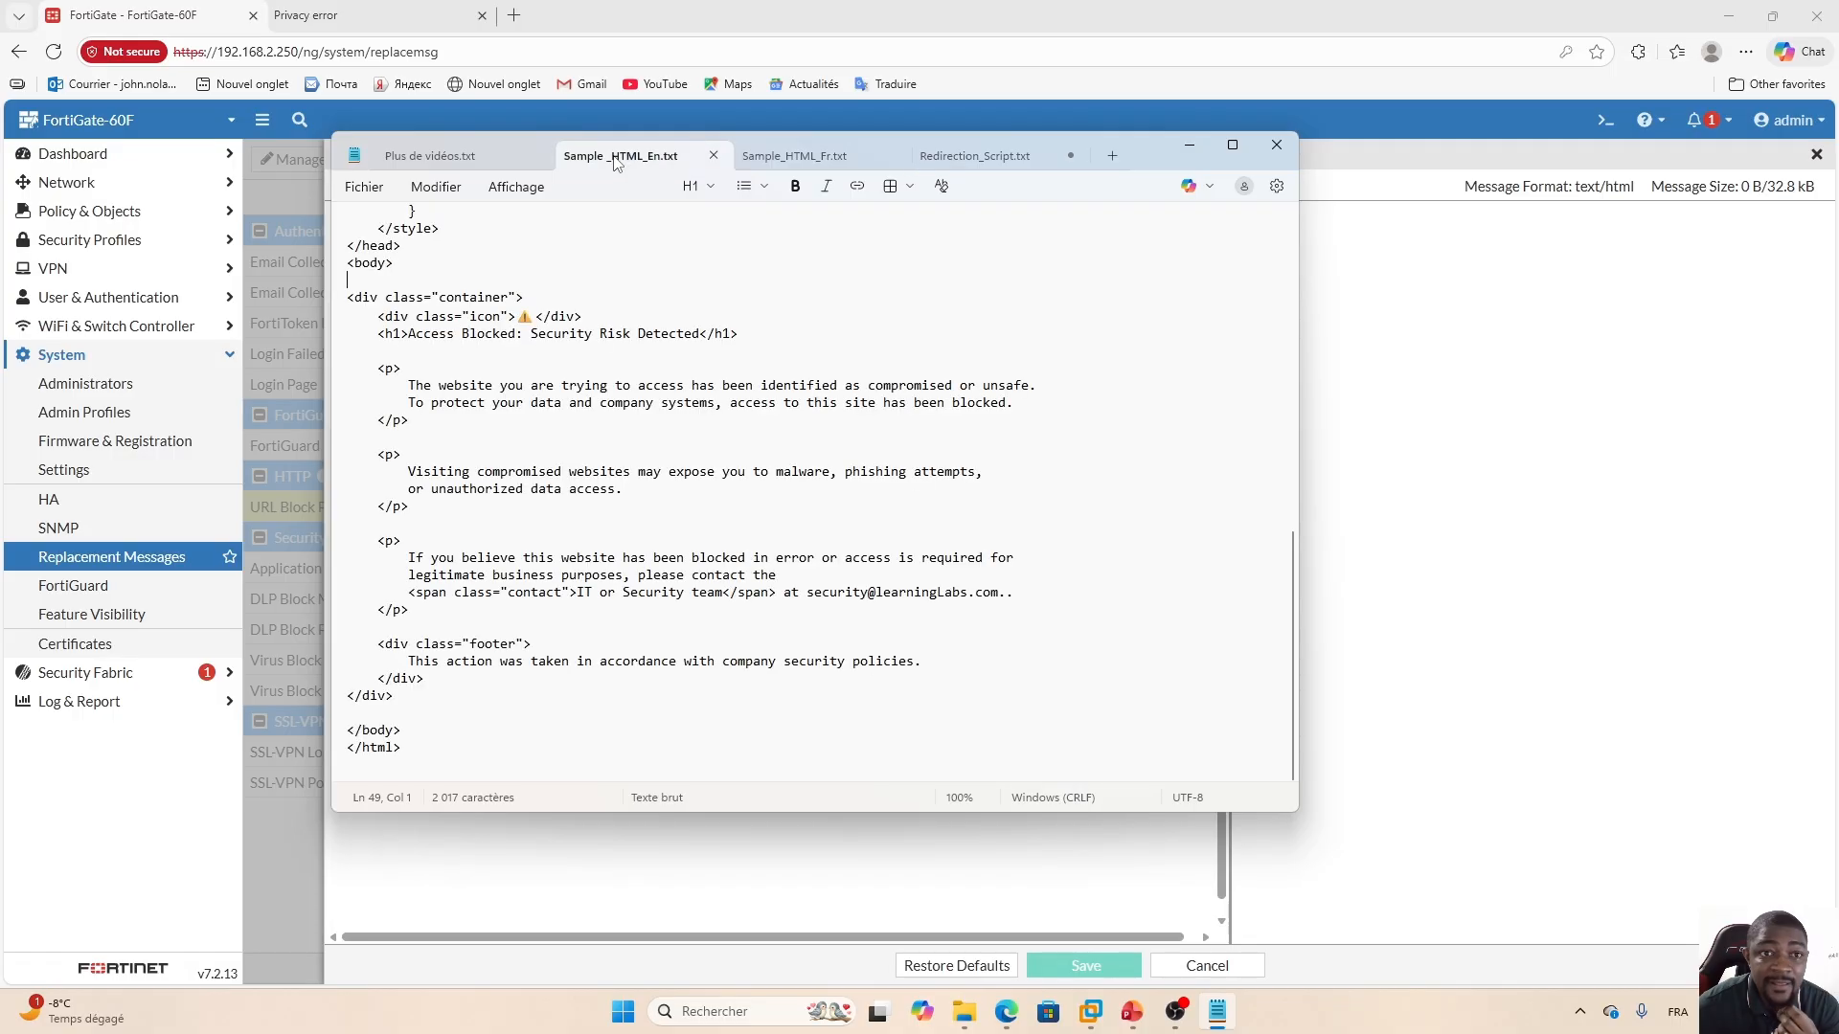
left_click(593, 524)
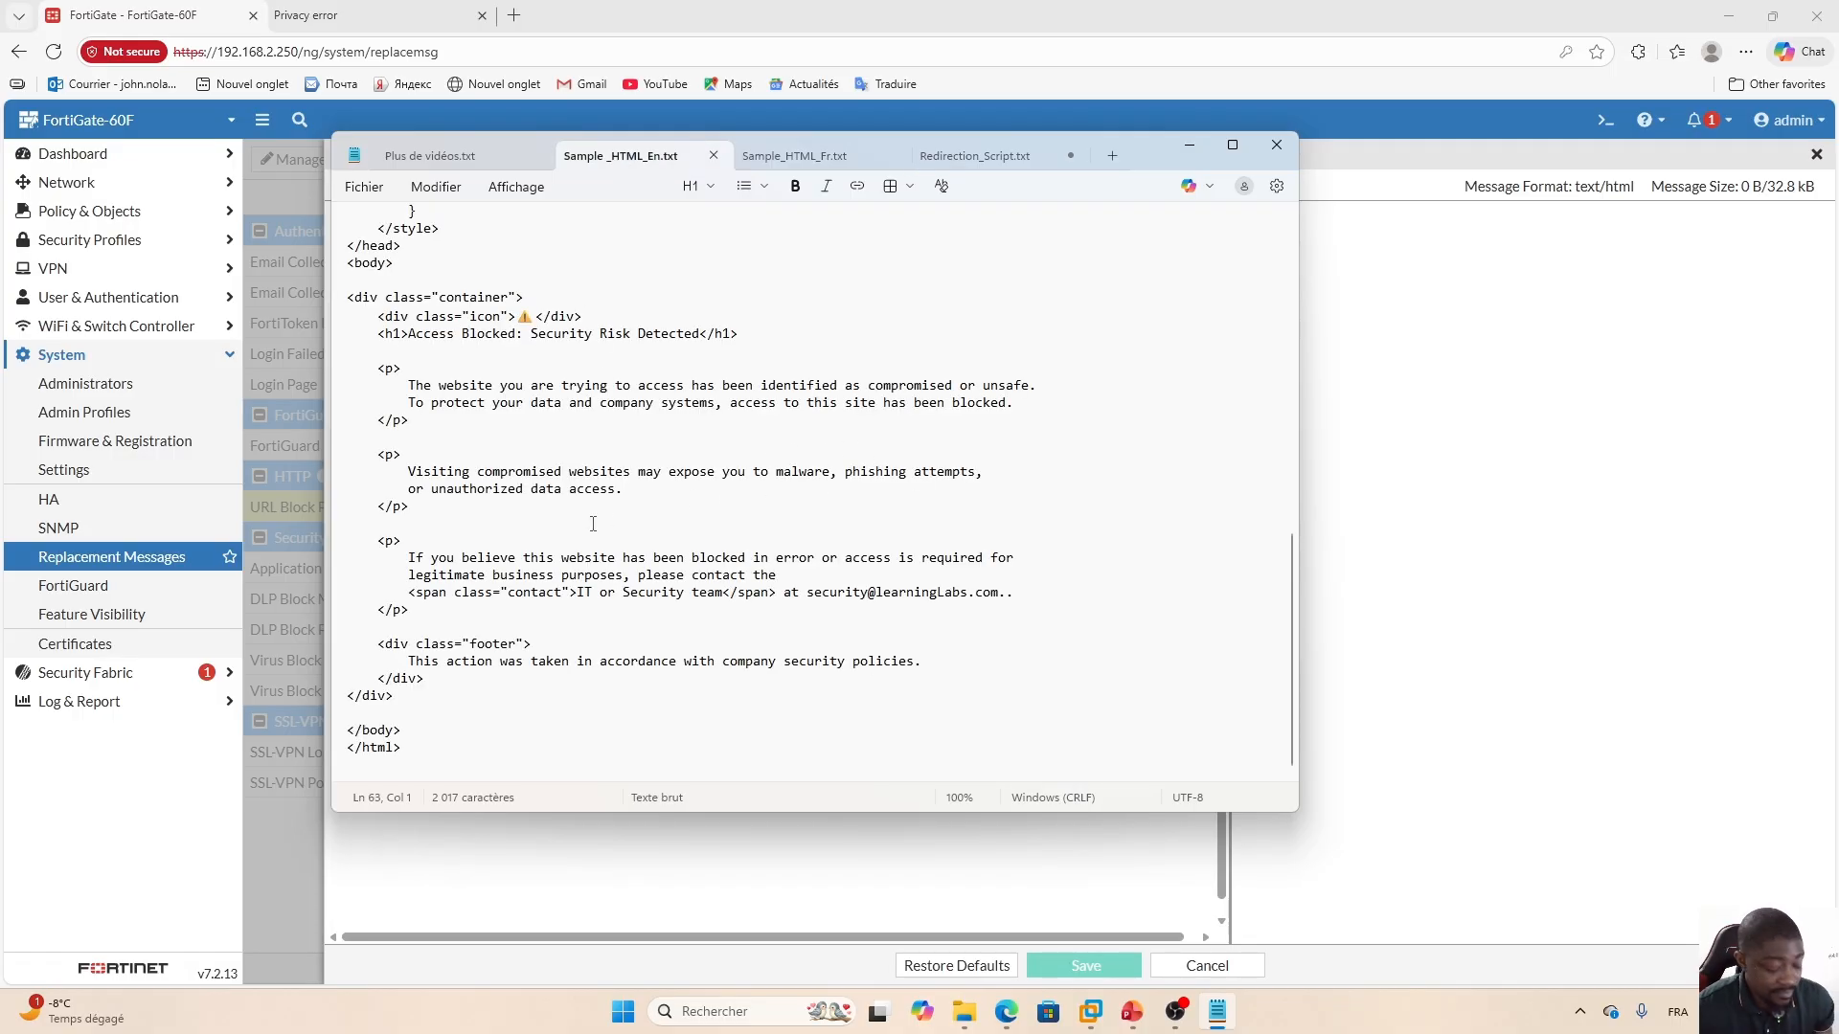
key("ctrl+a")
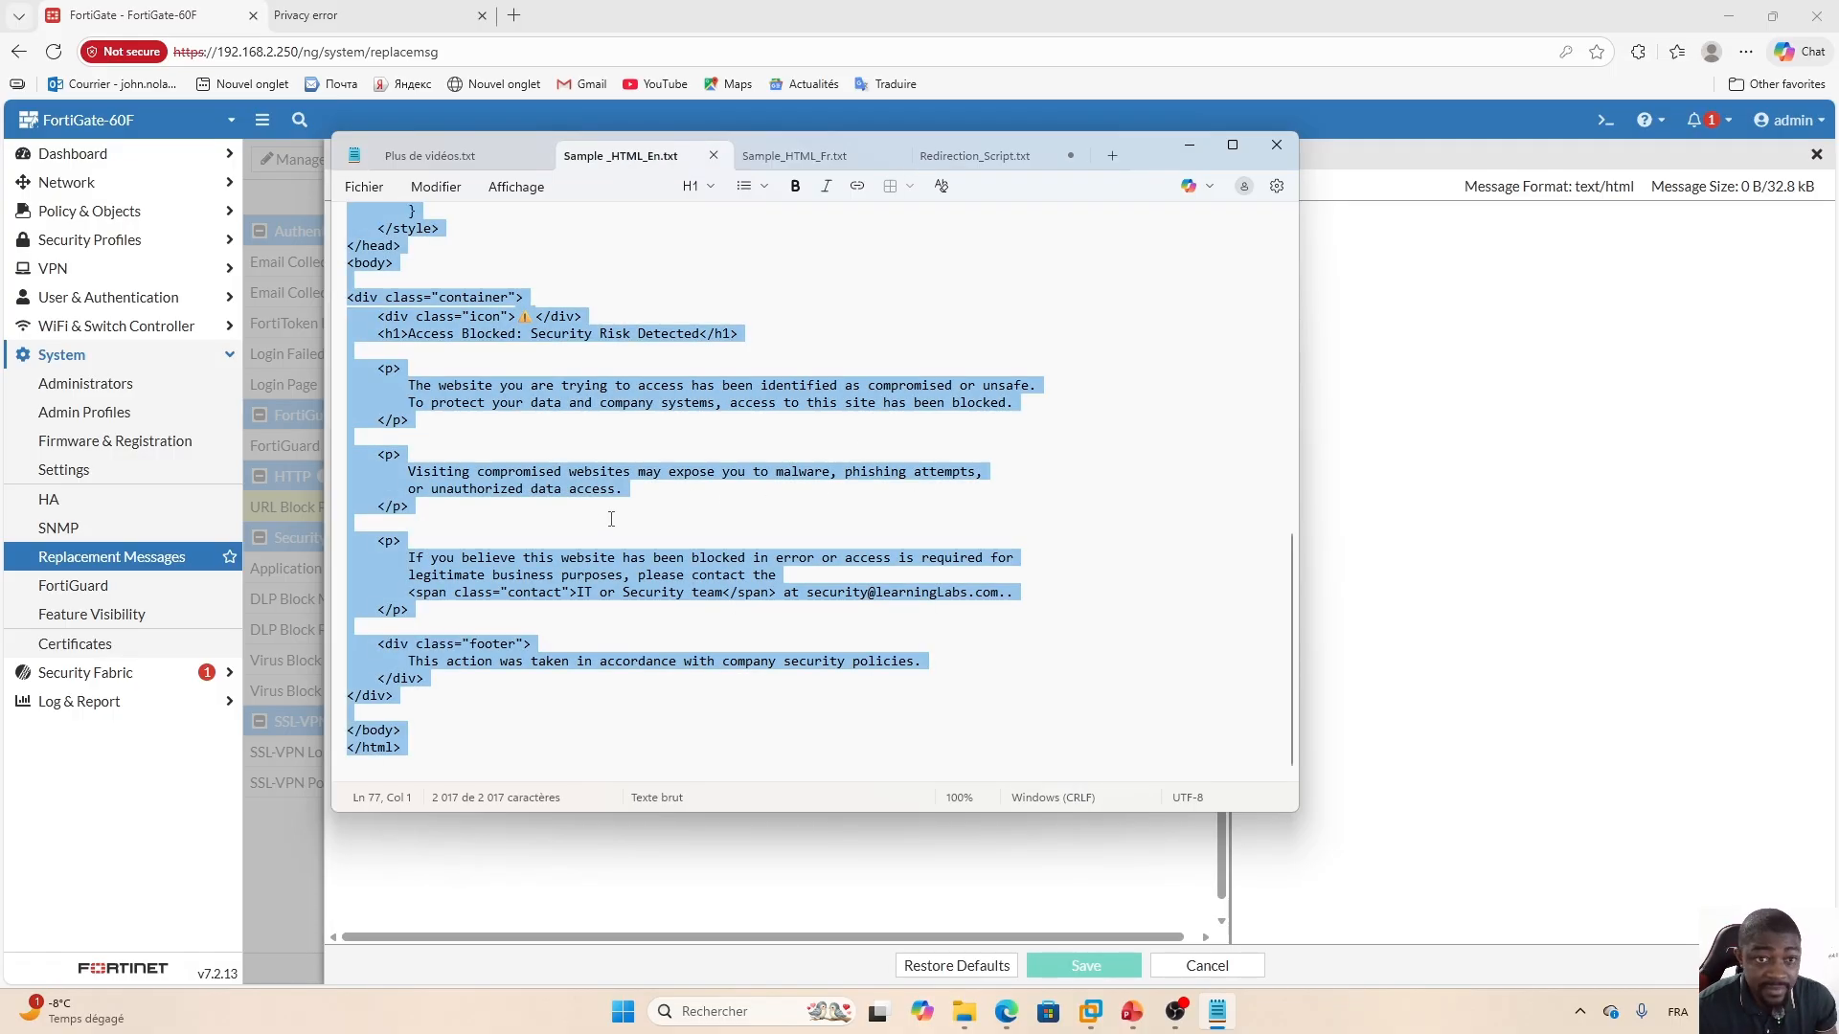
left_click(1188, 146)
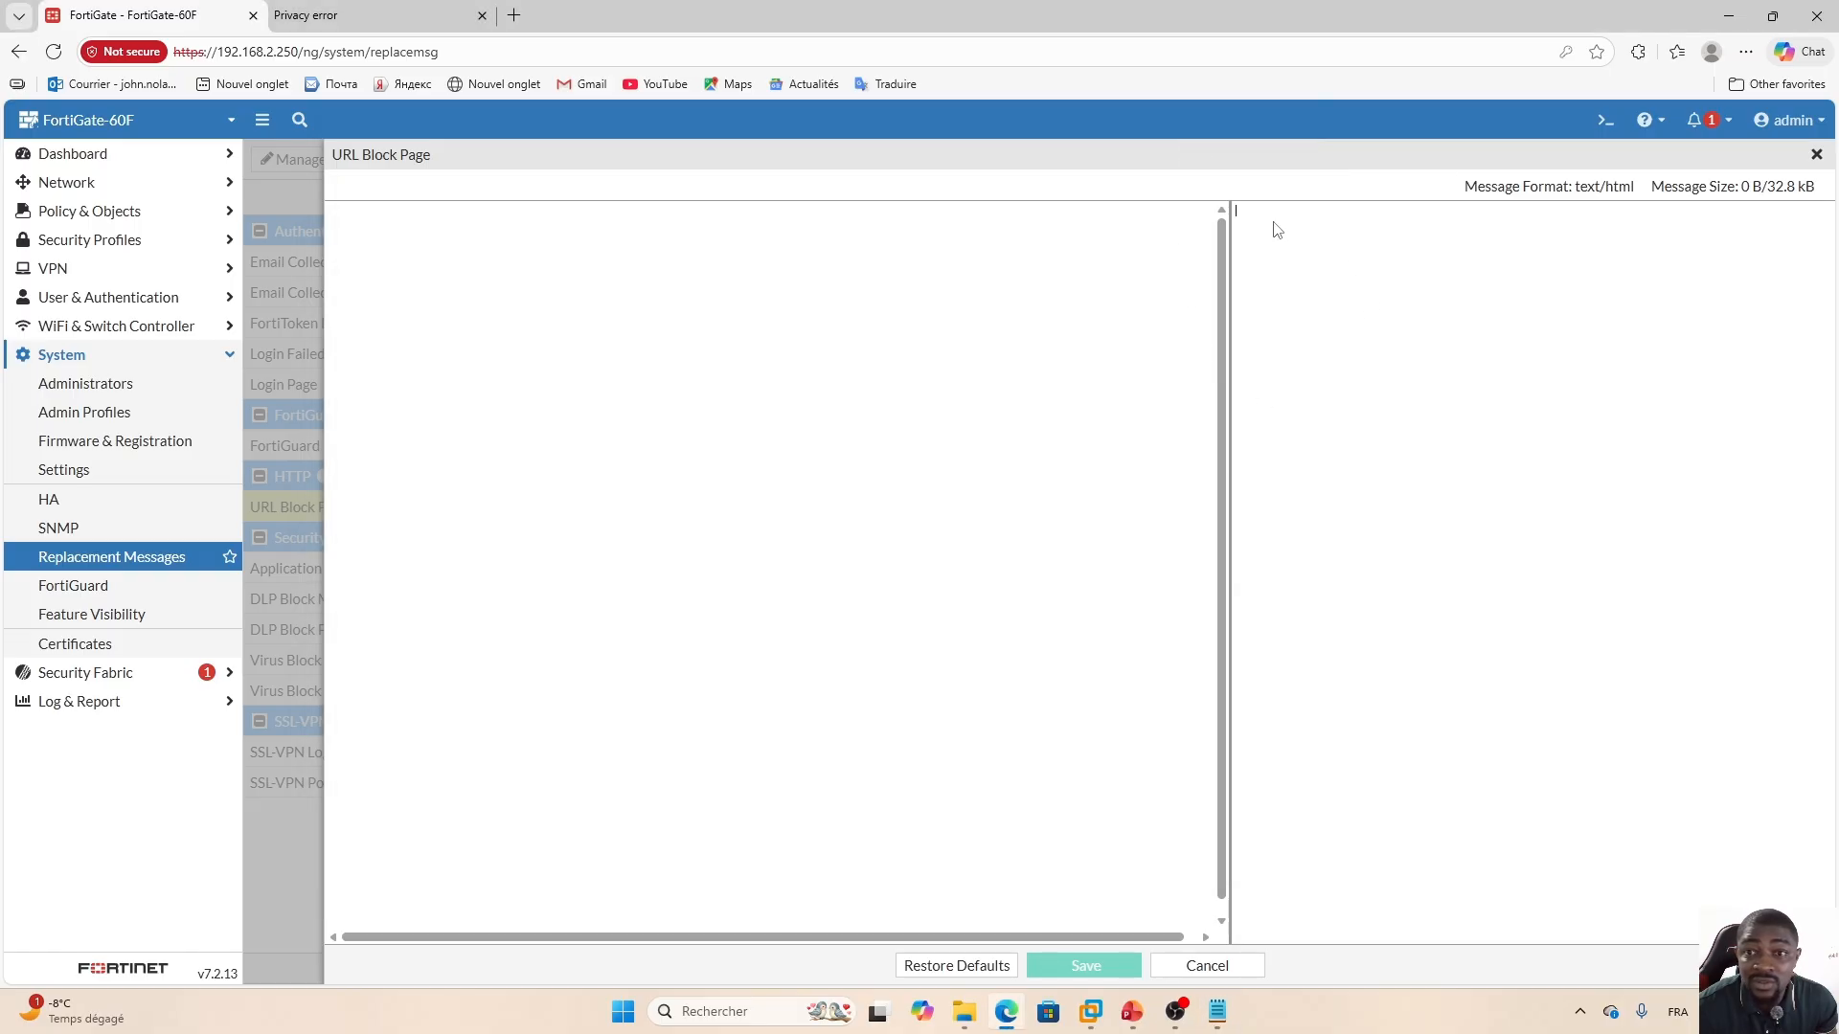
Paste the copied sample HTML into the empty URL Block Page code, review it from the beginning, and save the message.
left_click(1274, 214)
key("ctrl+v")
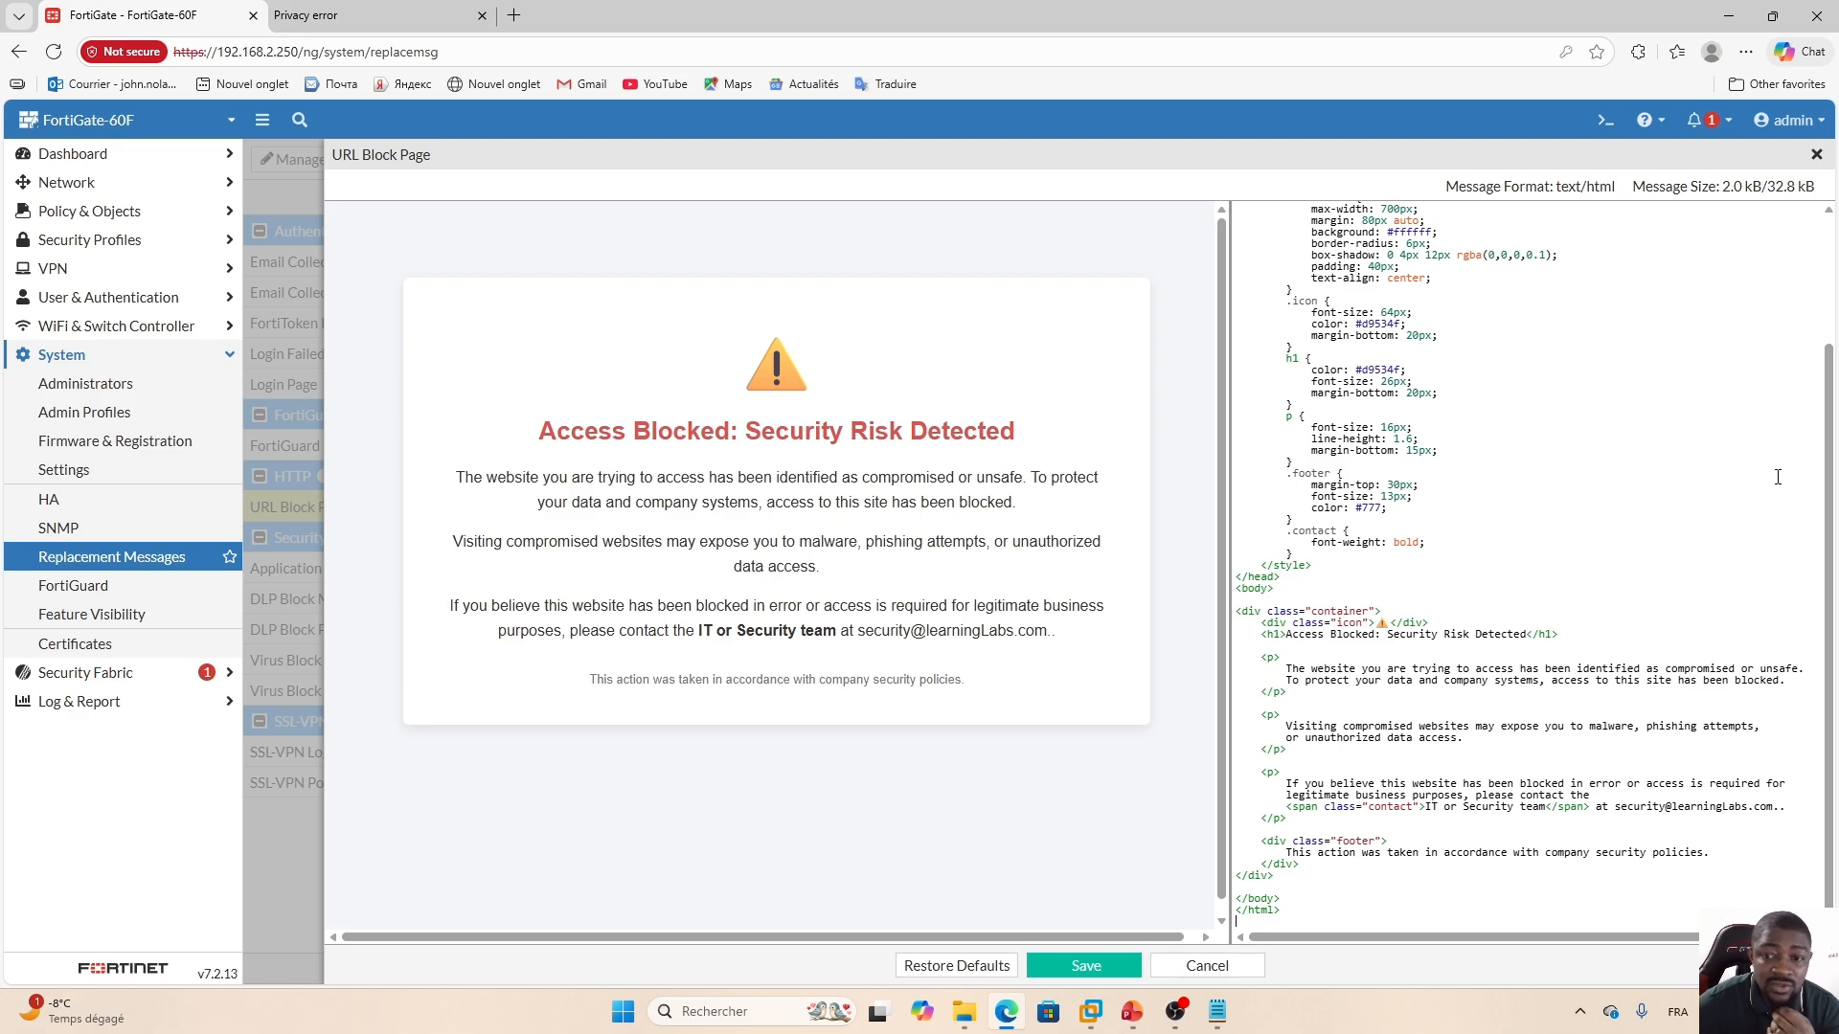
left_click_drag(1828, 486, 1819, 309)
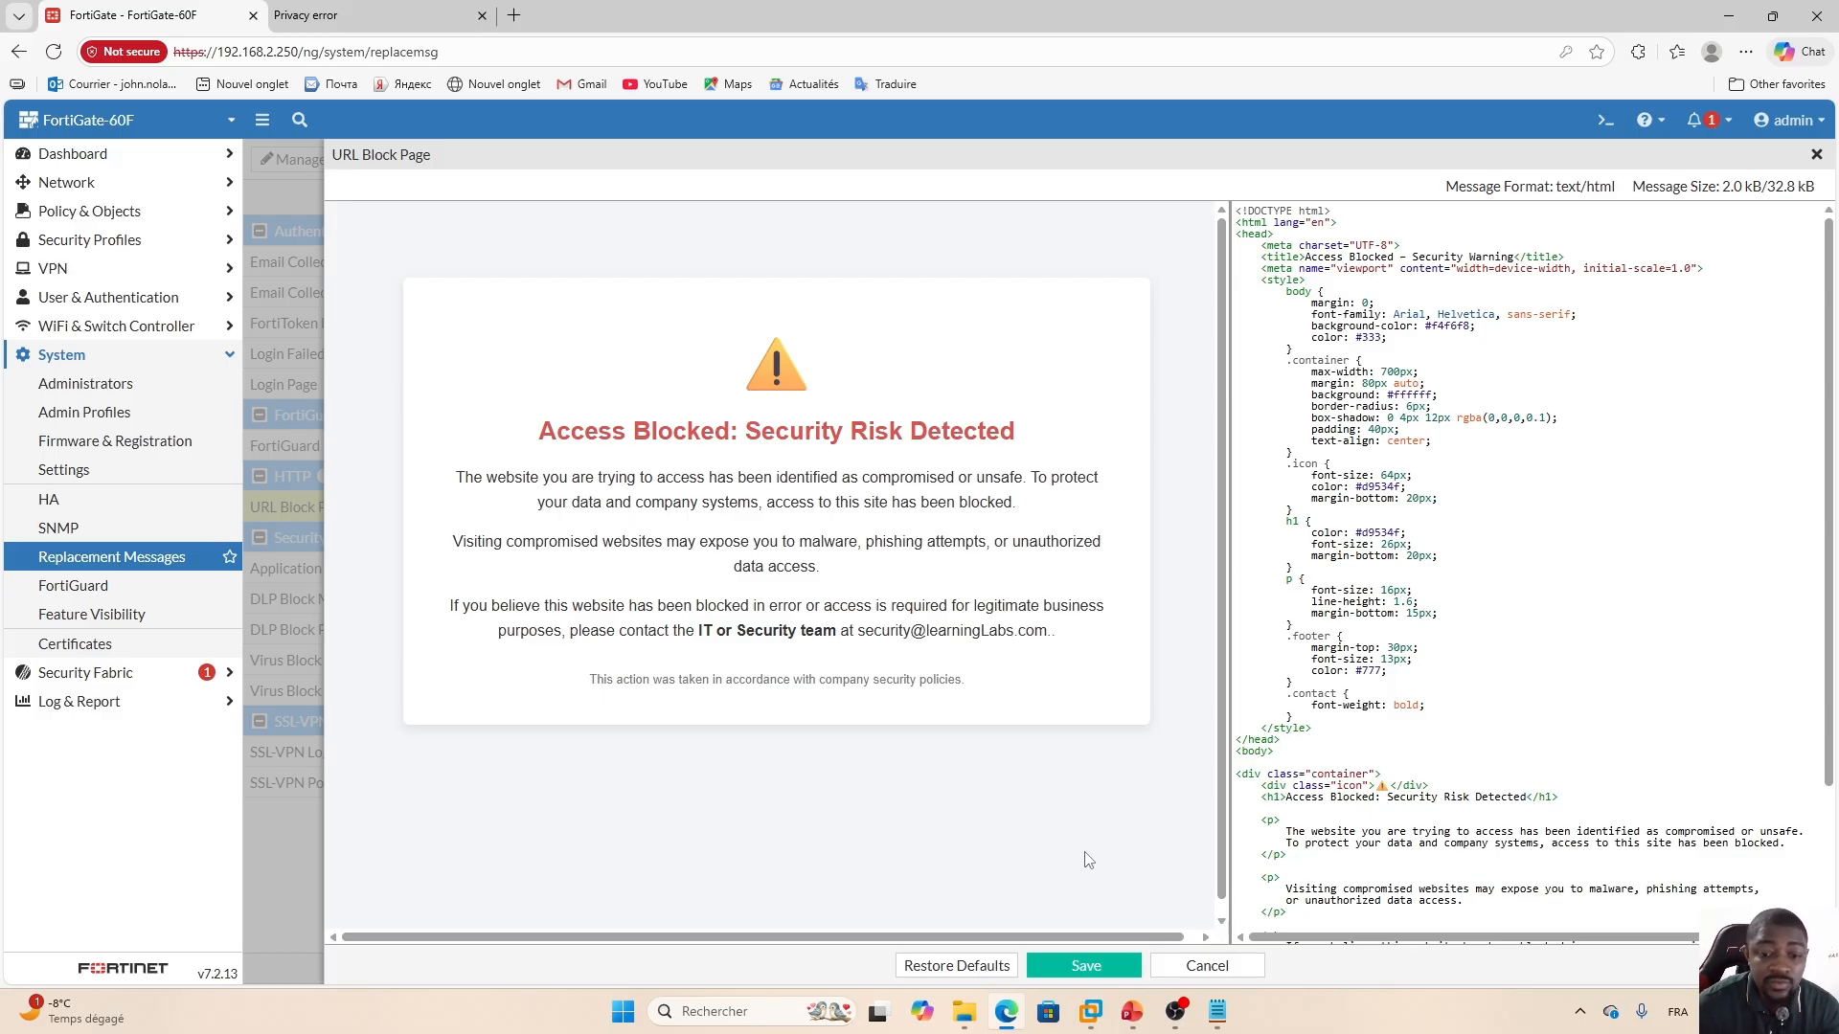
left_click(1085, 972)
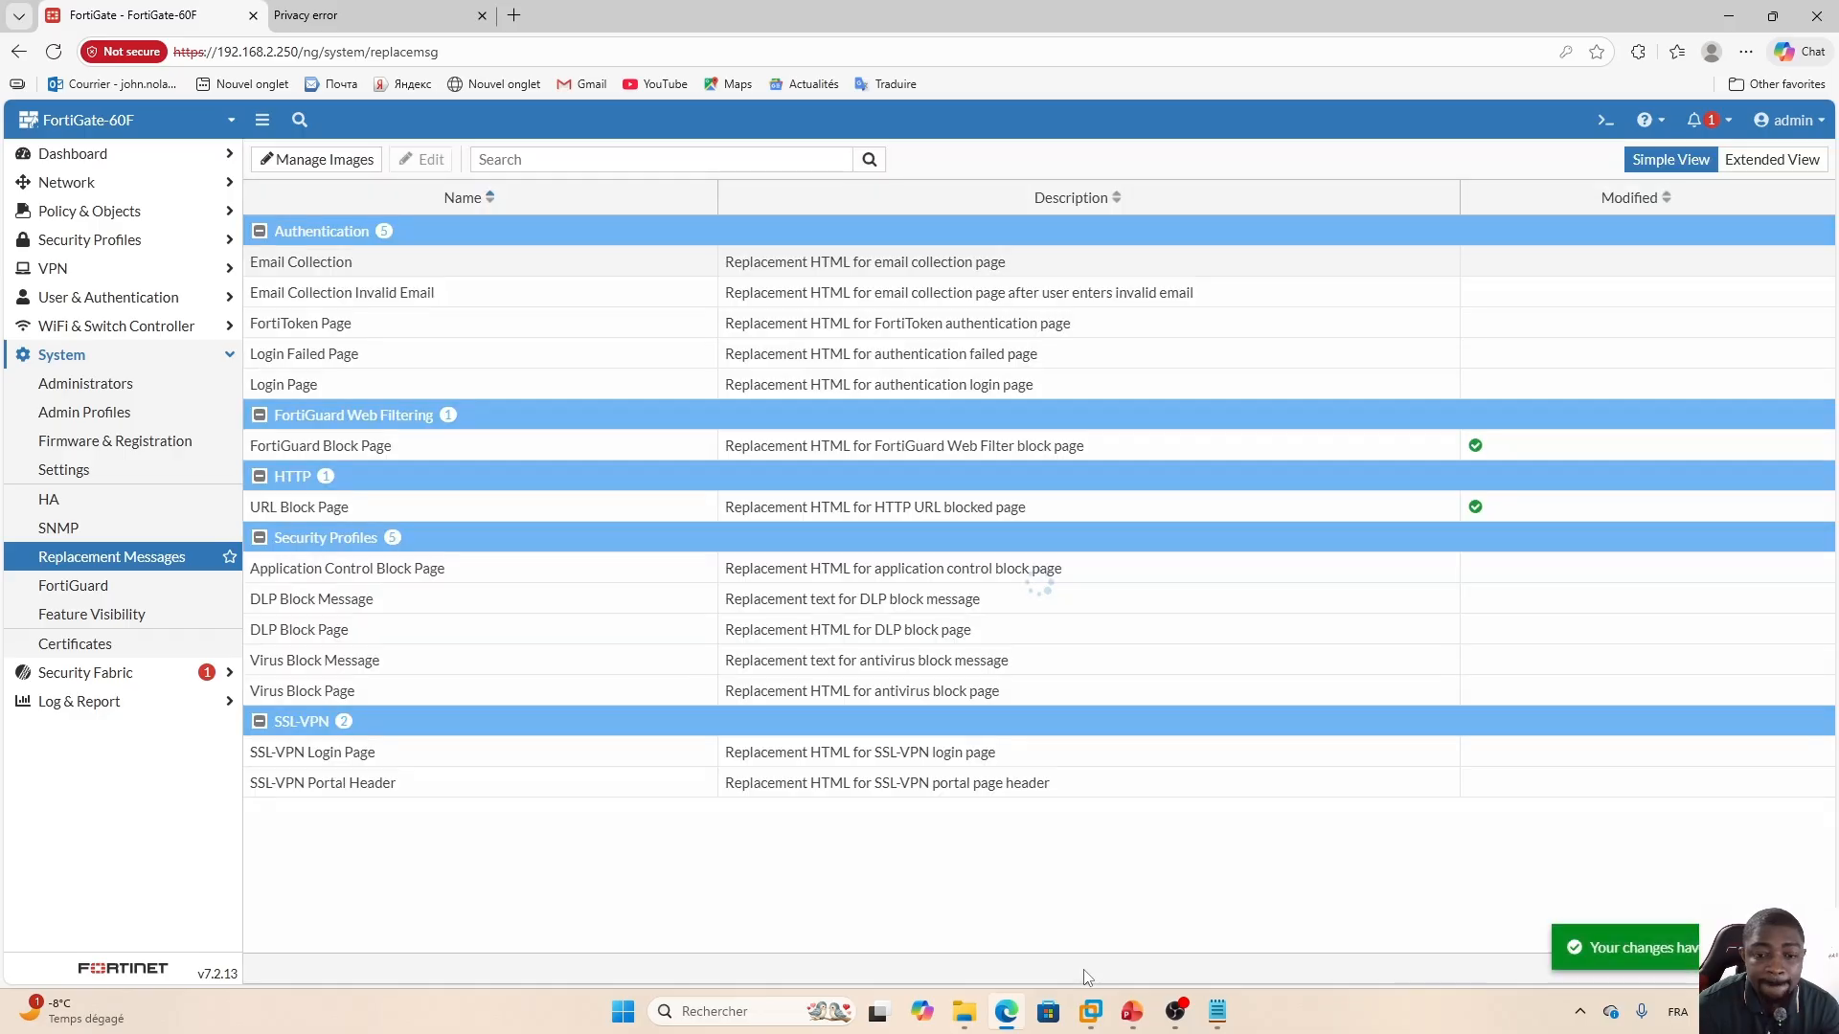
Switch to the Win10 virtual machine and test the block page in new Firefox tabs with udemy.com and Google's Facebook result.
left_click(1091, 1011)
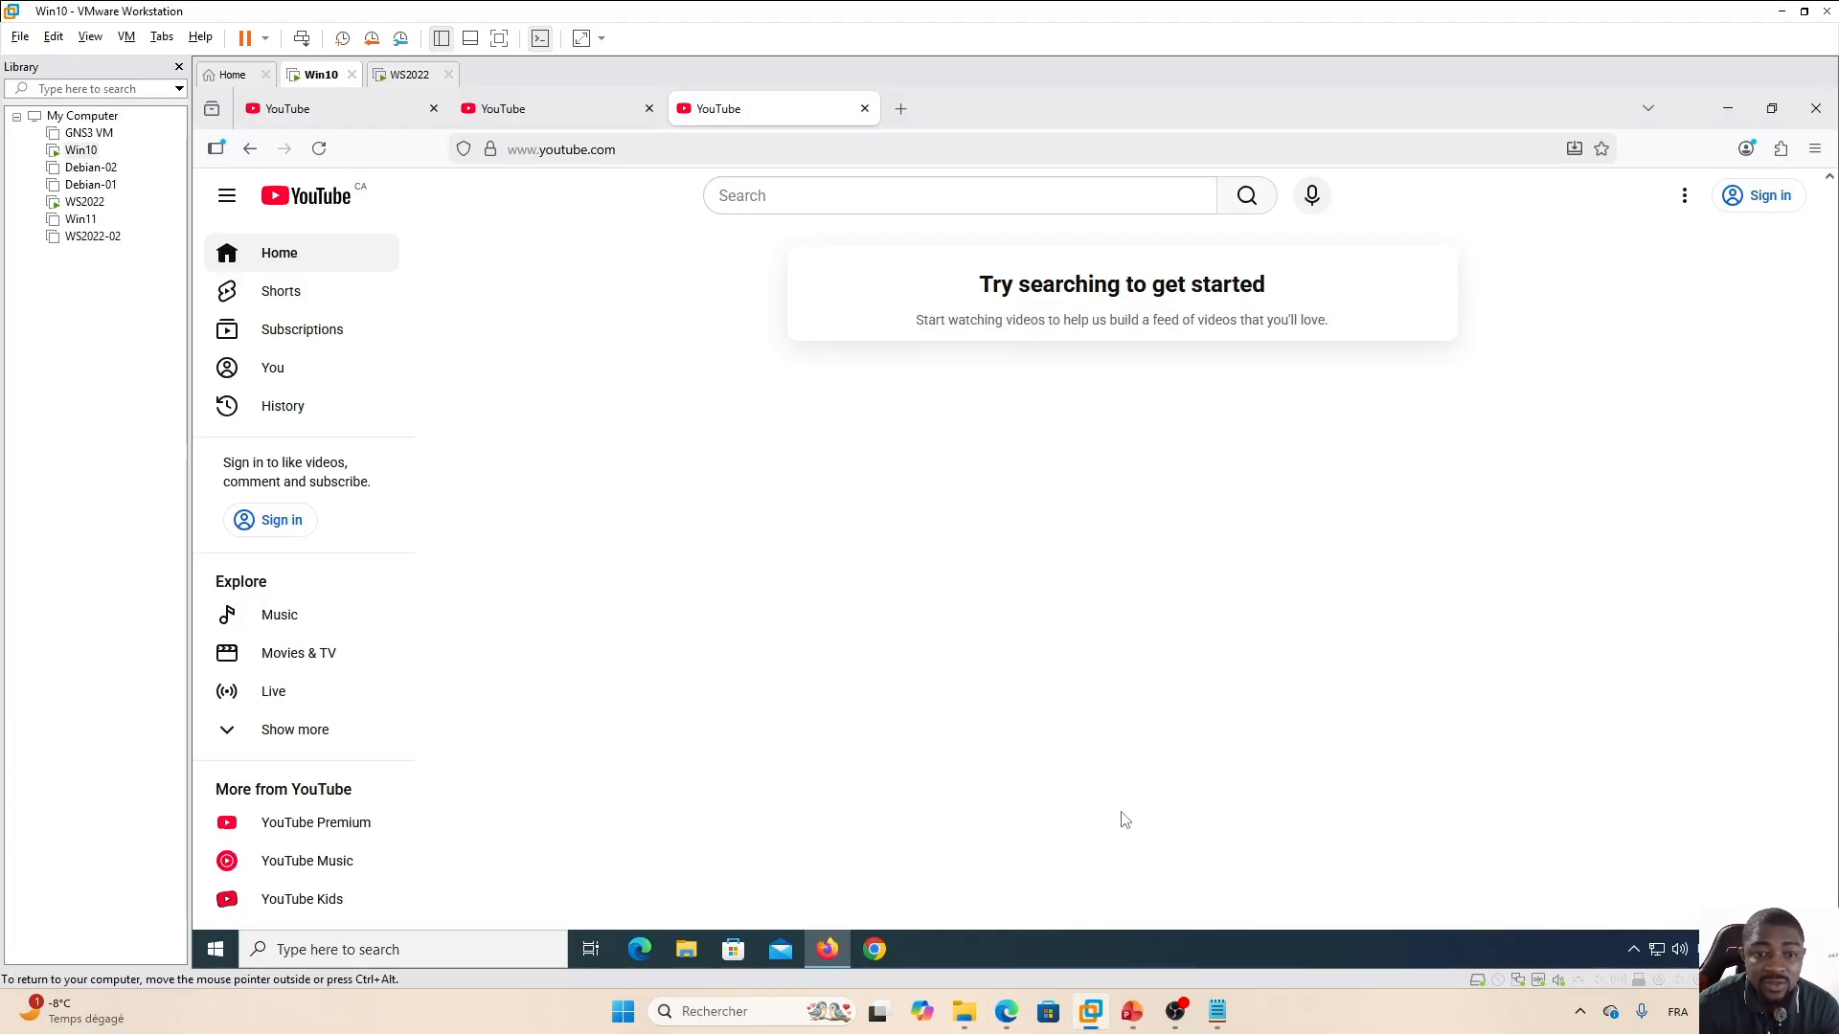
left_click(905, 109)
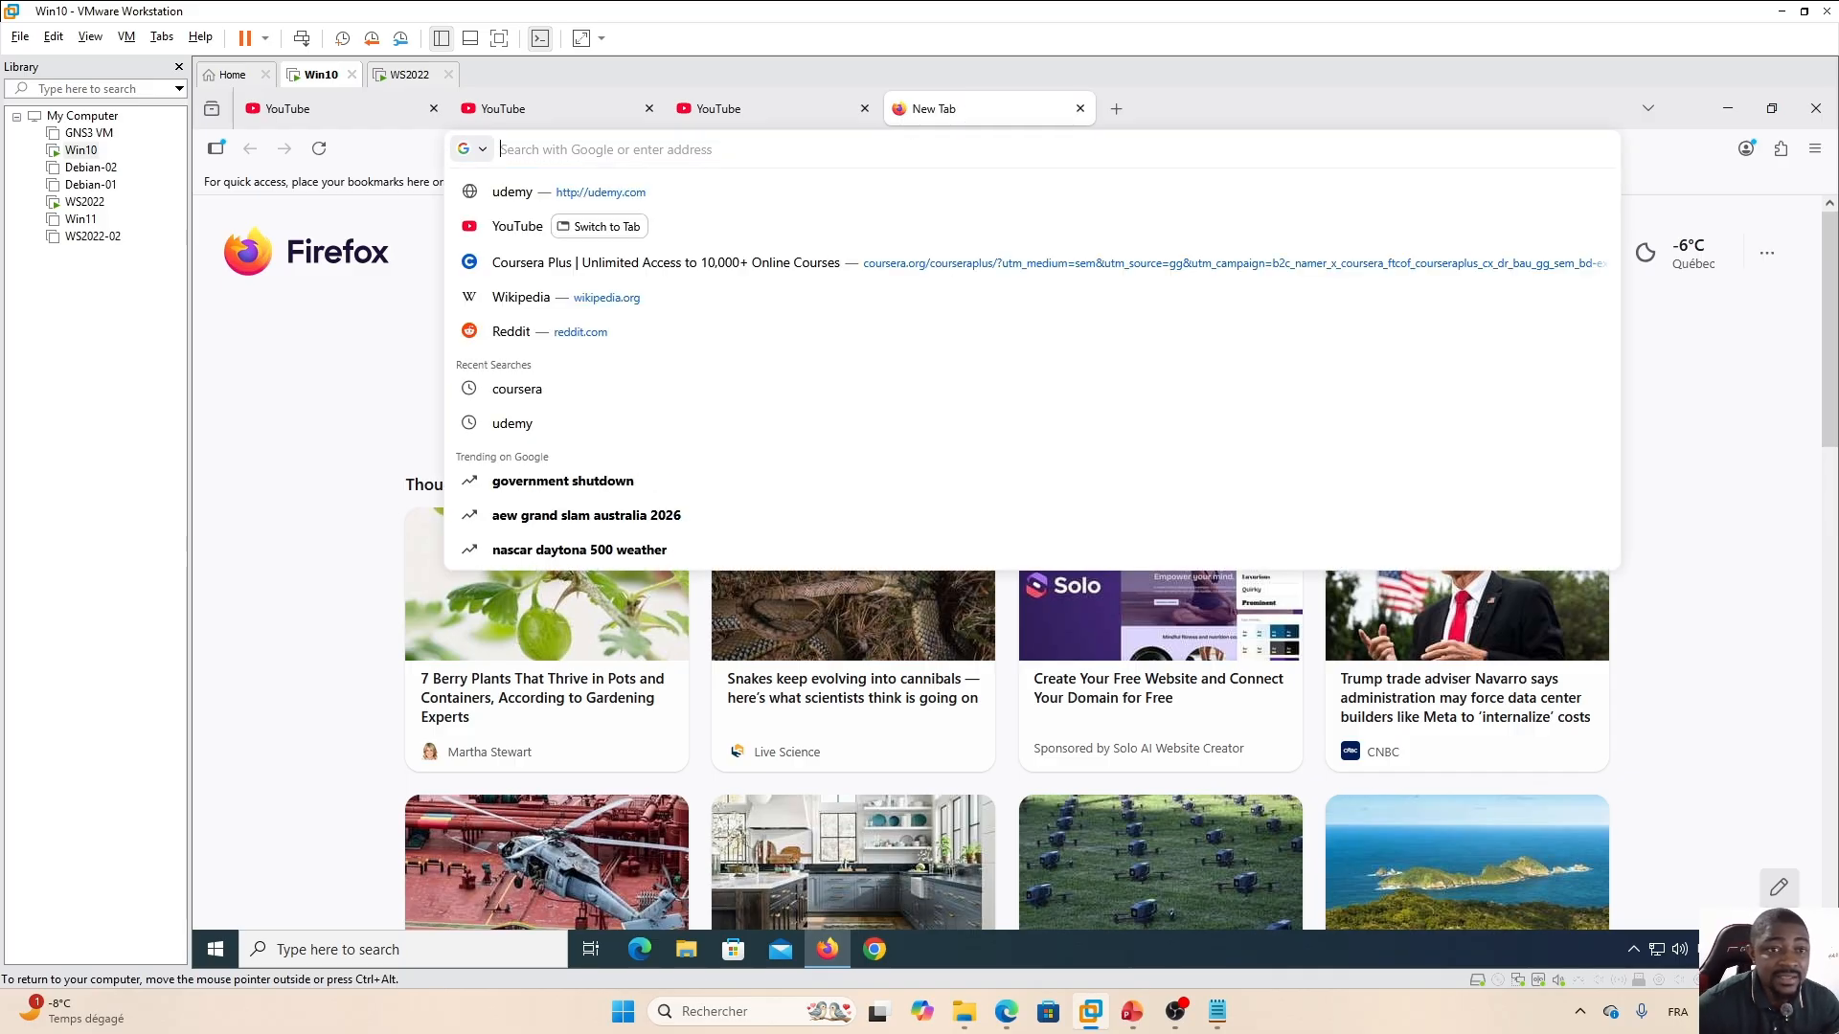
left_click(609, 196)
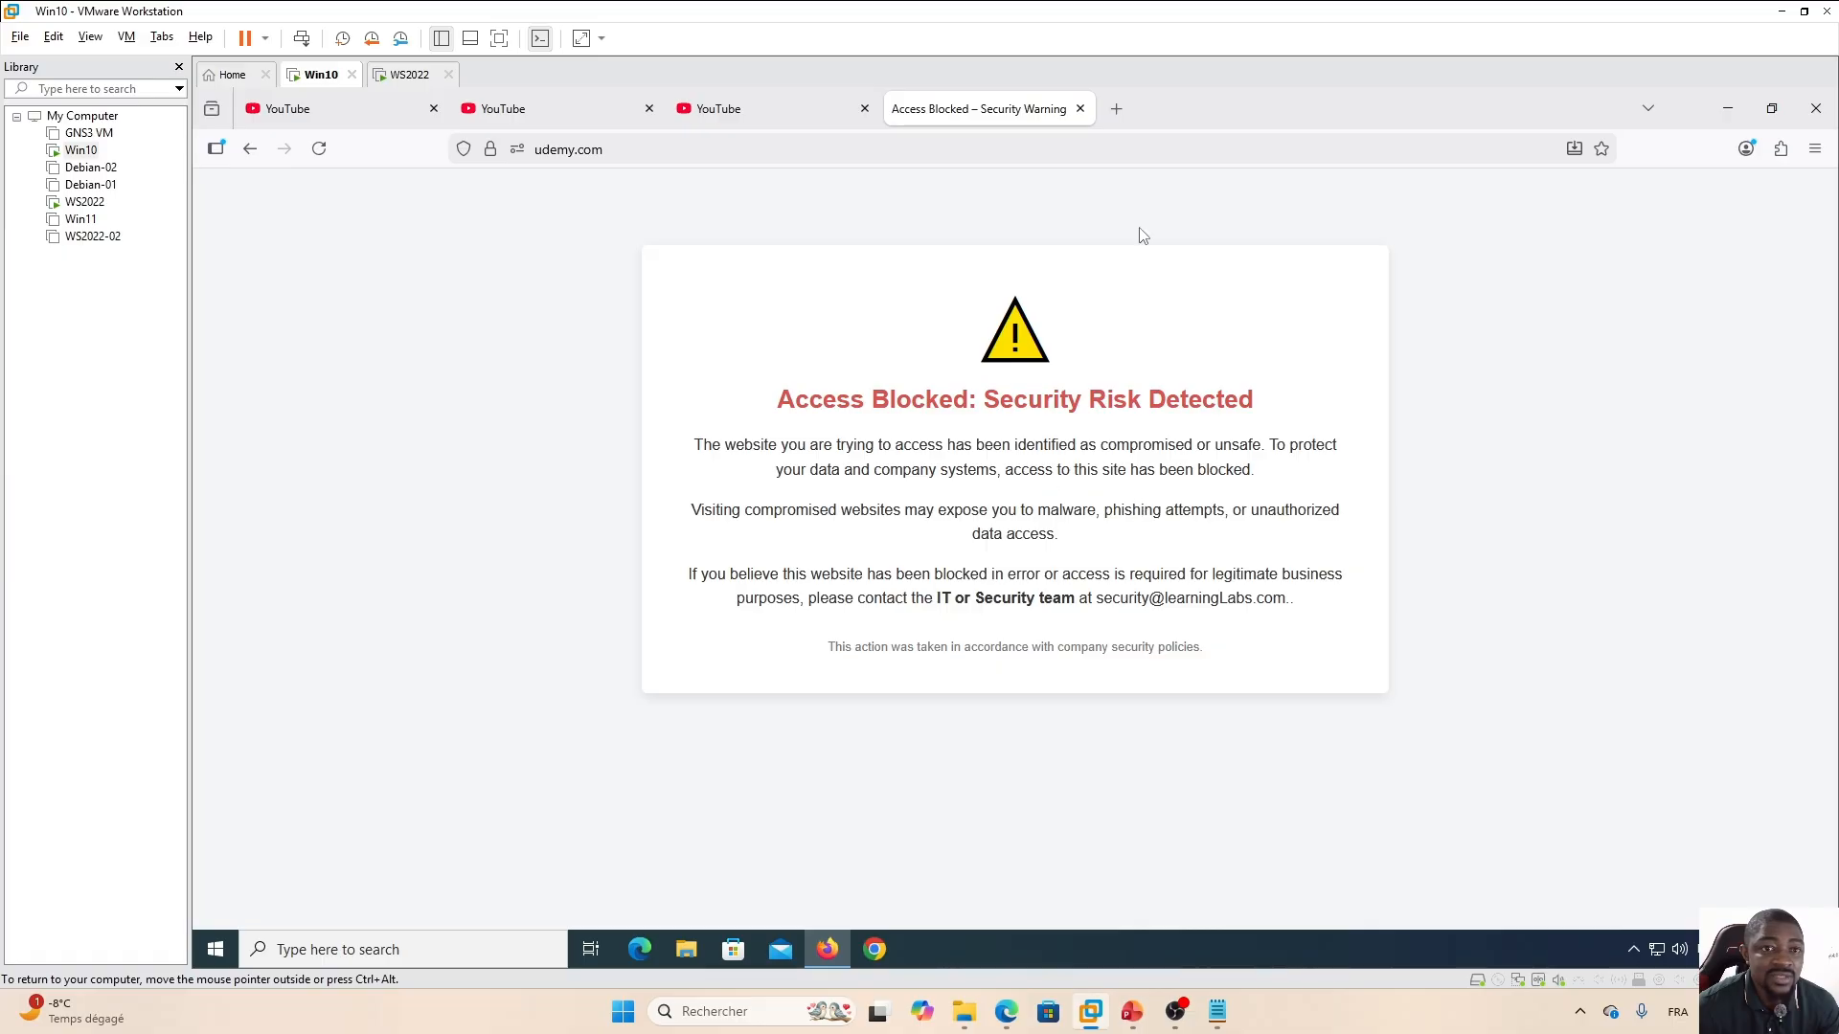
left_click(1116, 108)
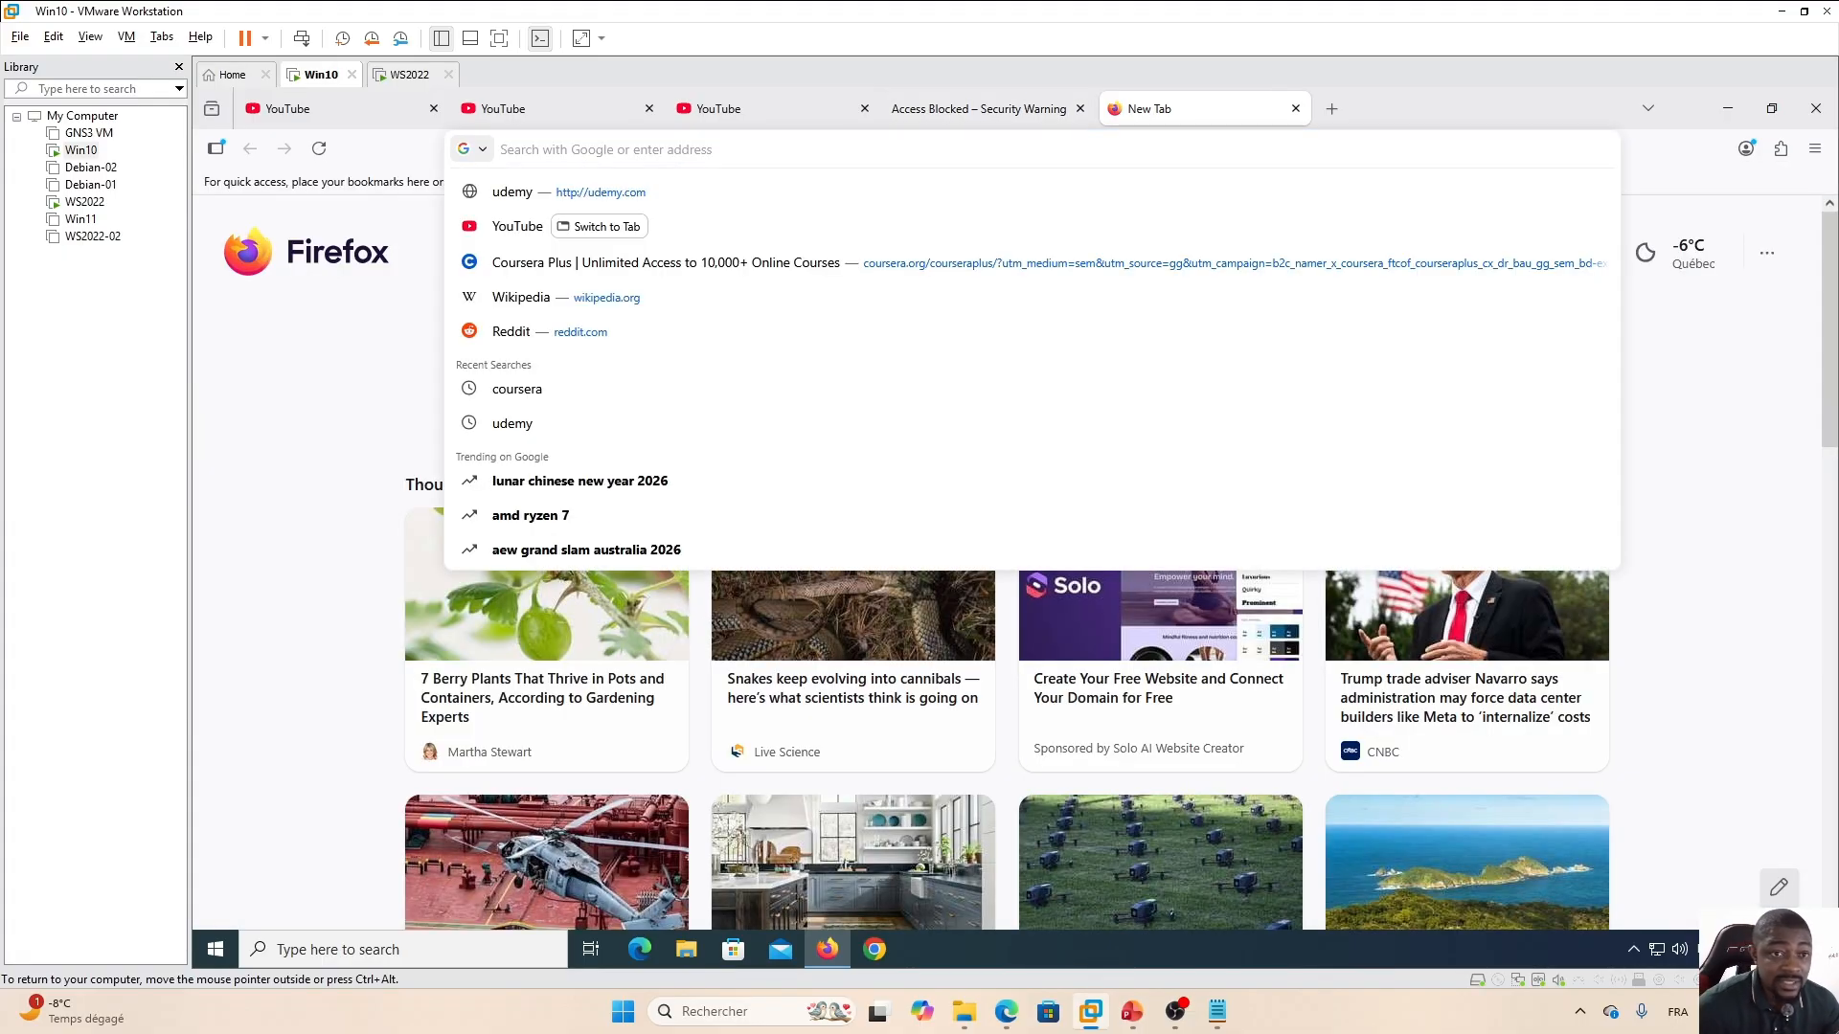
type("facebook")
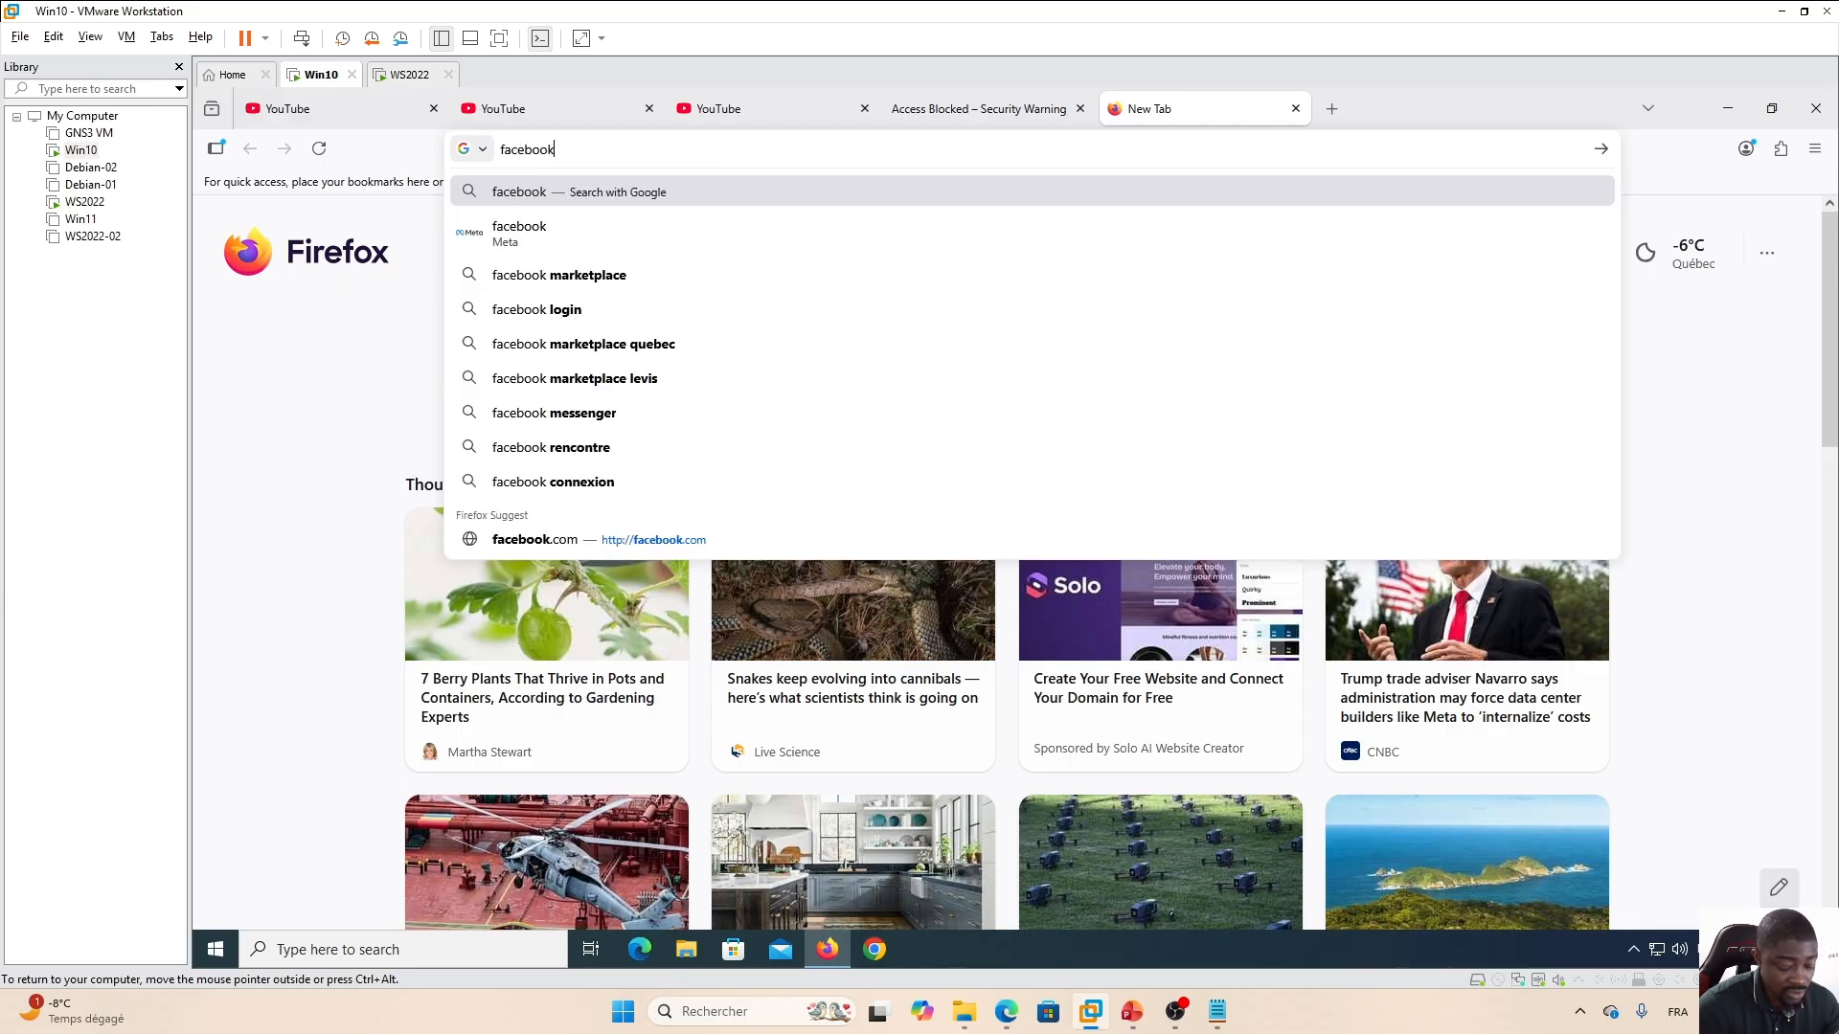
key("Return")
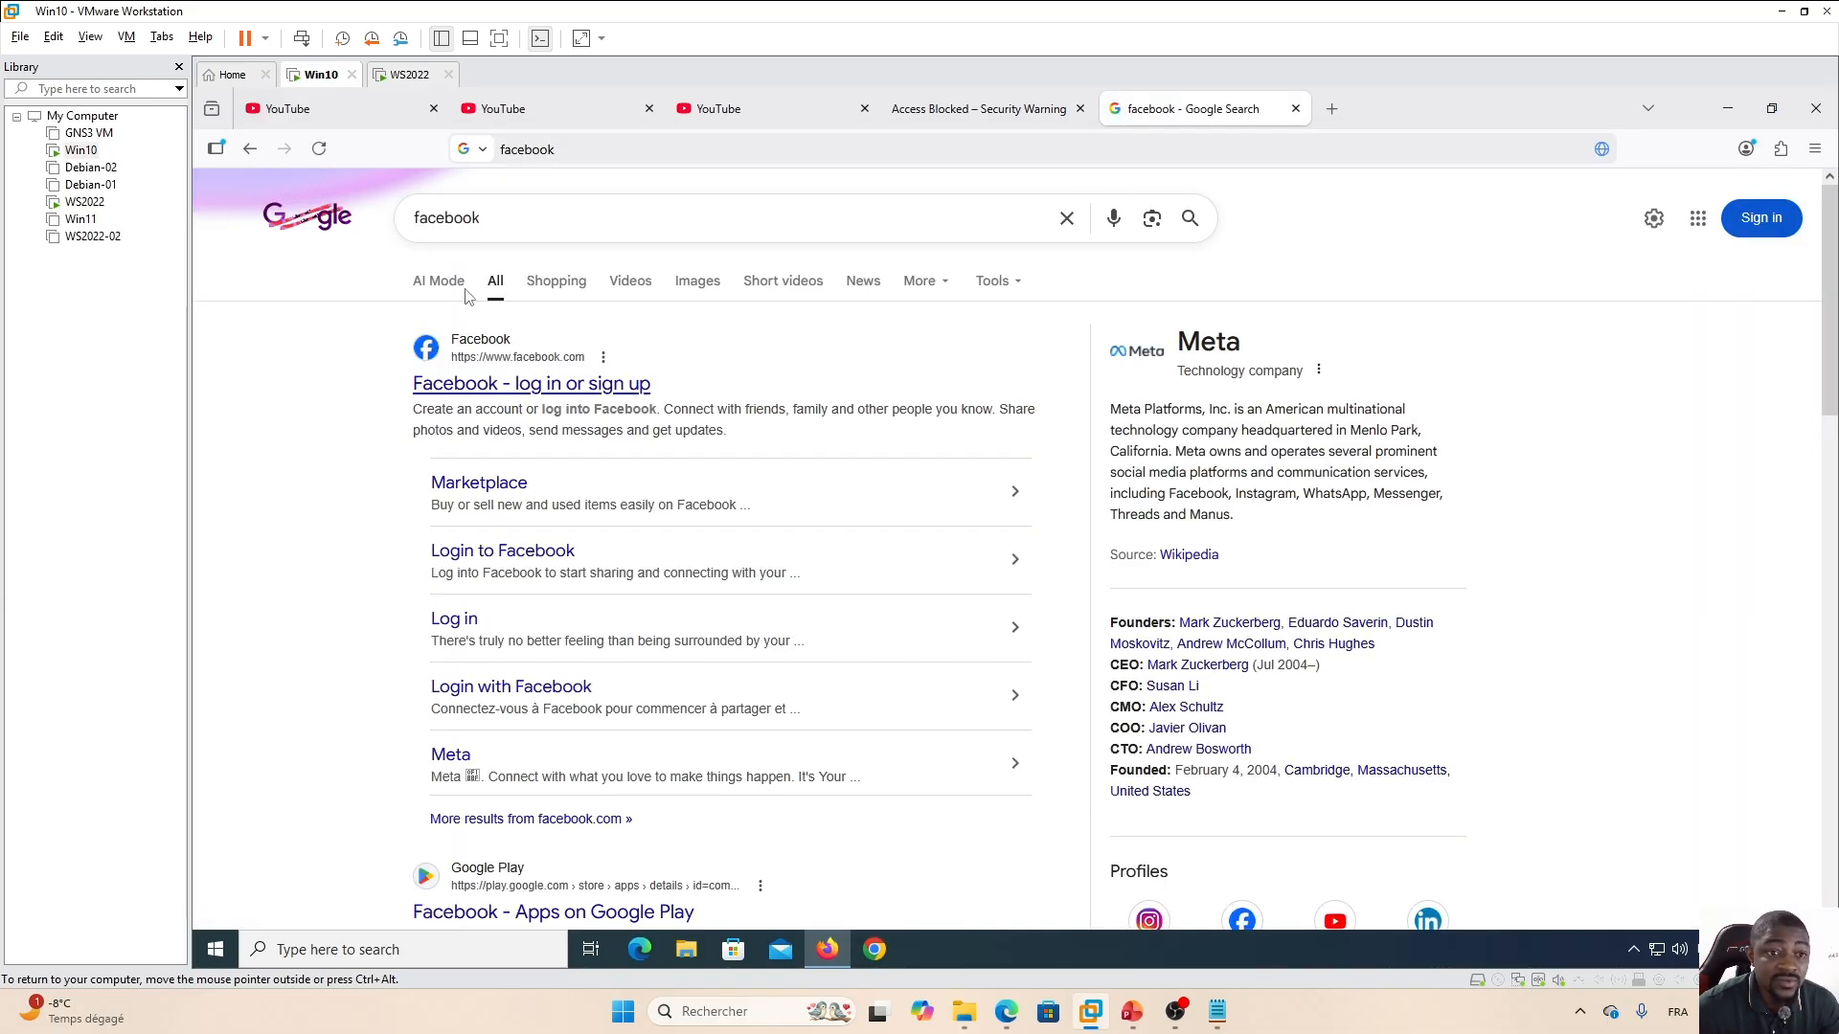
left_click(500, 385)
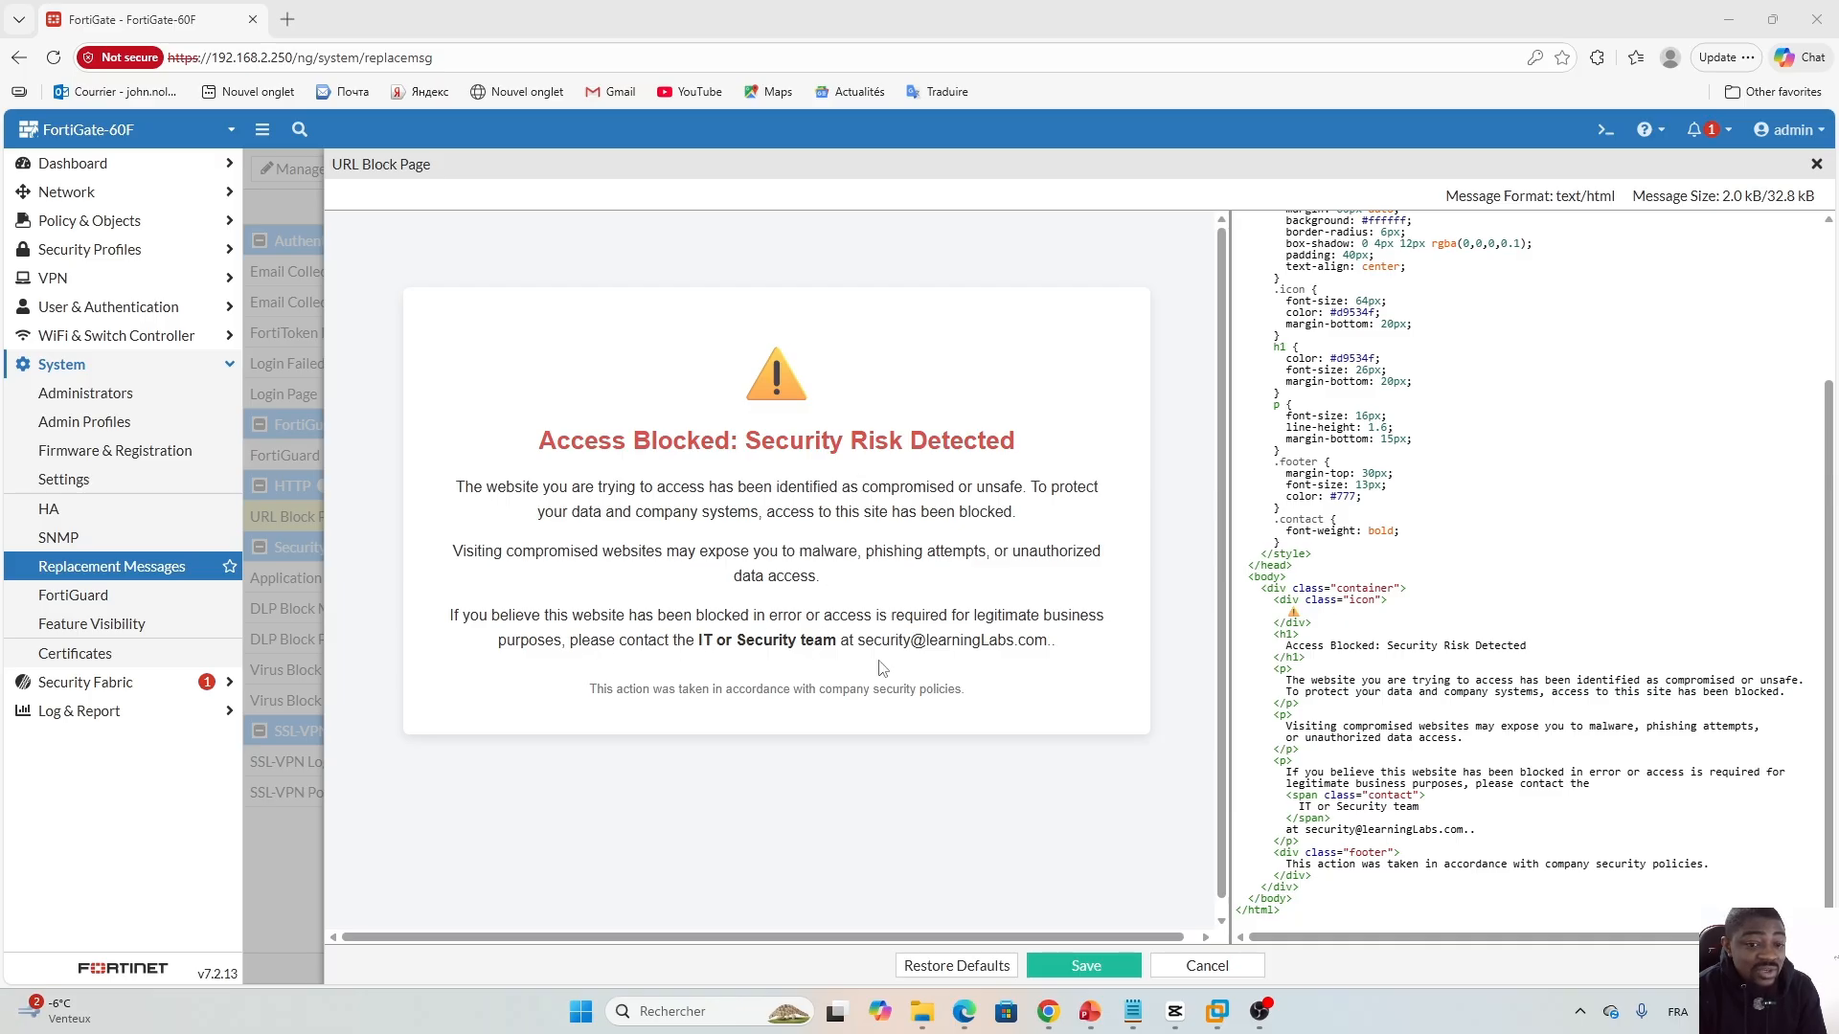
Highlight the security contact's e-mail in the URL Block Page preview, clear the selection, save the page, and reopen it.
left_click_drag(858, 642, 1069, 644)
left_click(1078, 661)
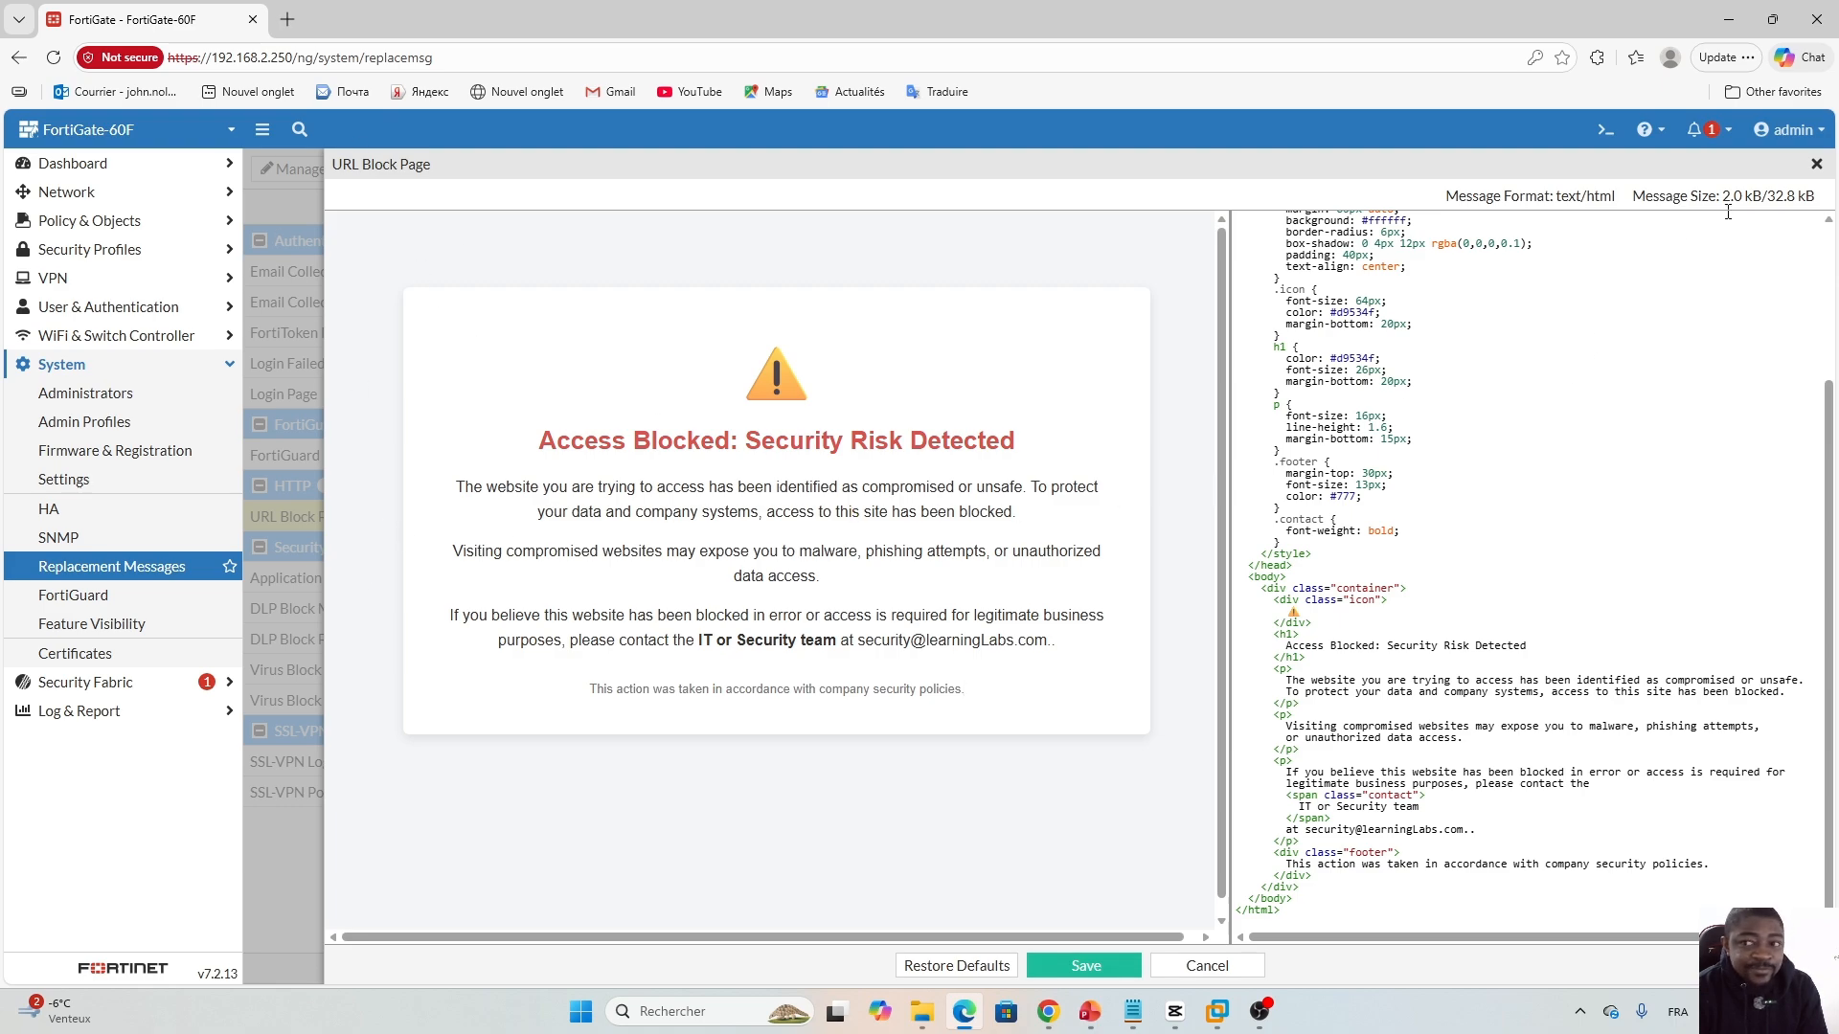
left_click(1082, 969)
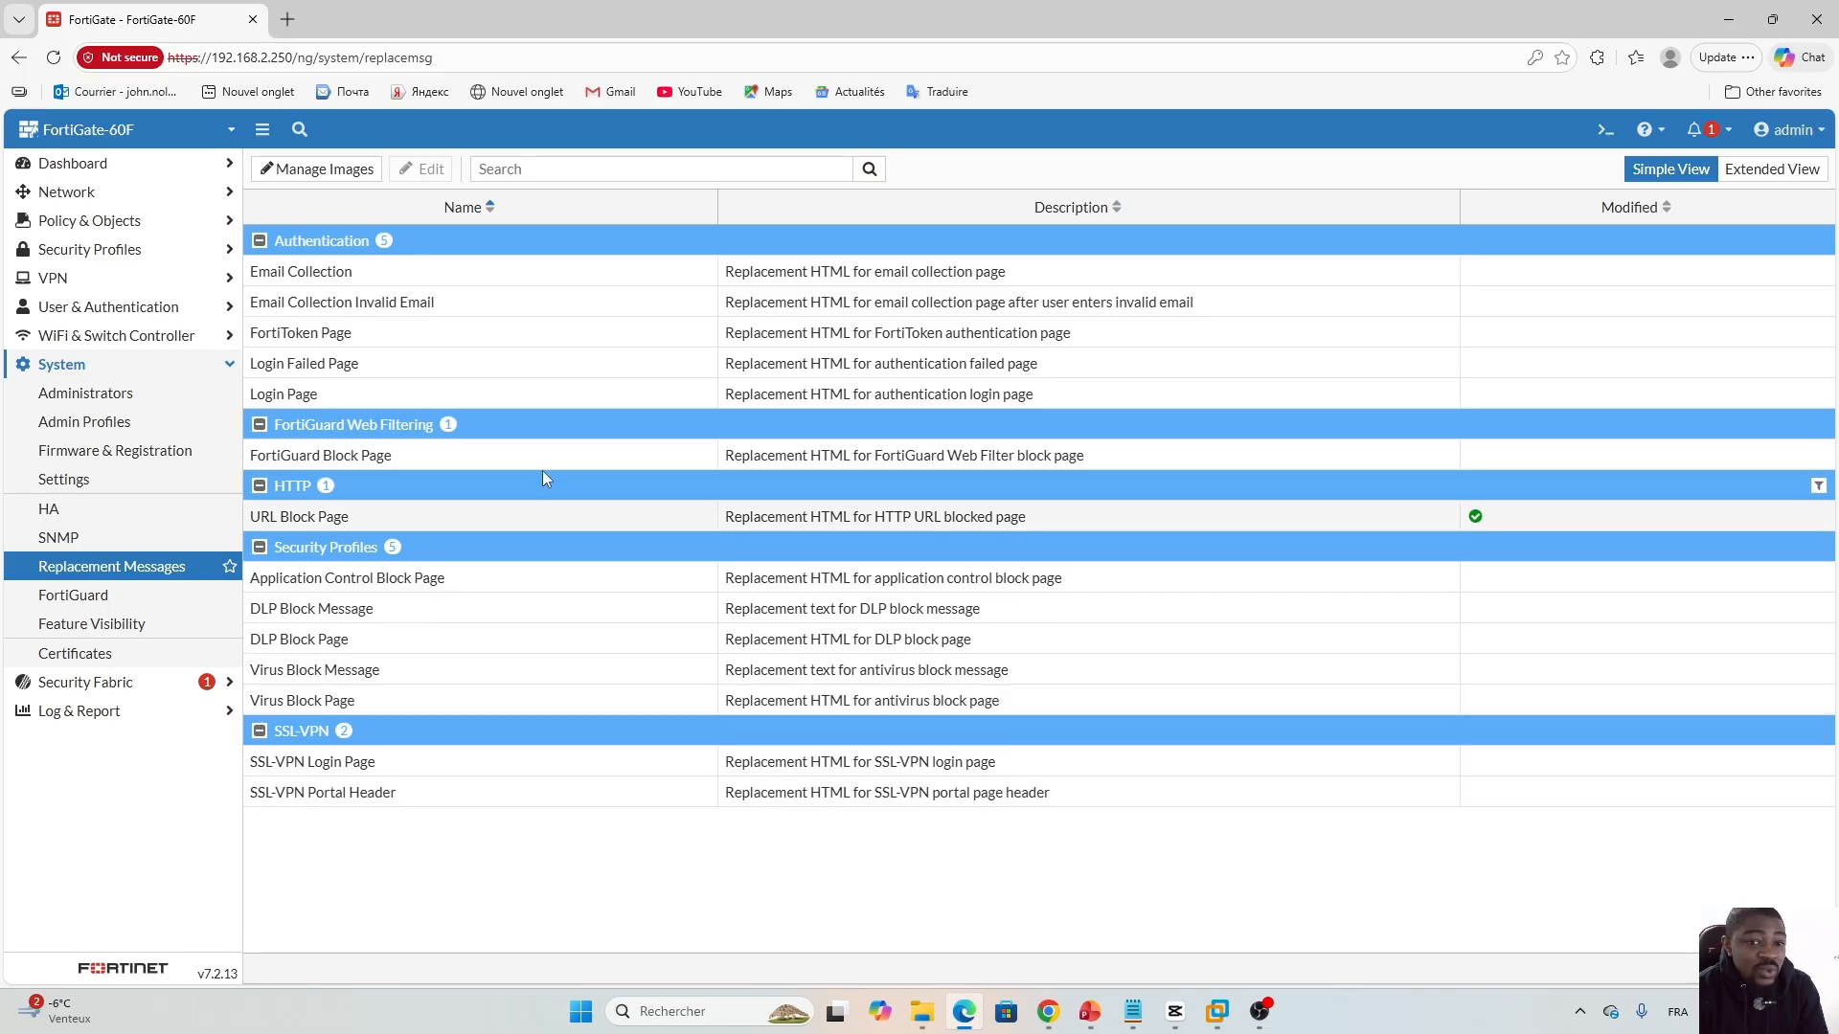
double_click(587, 524)
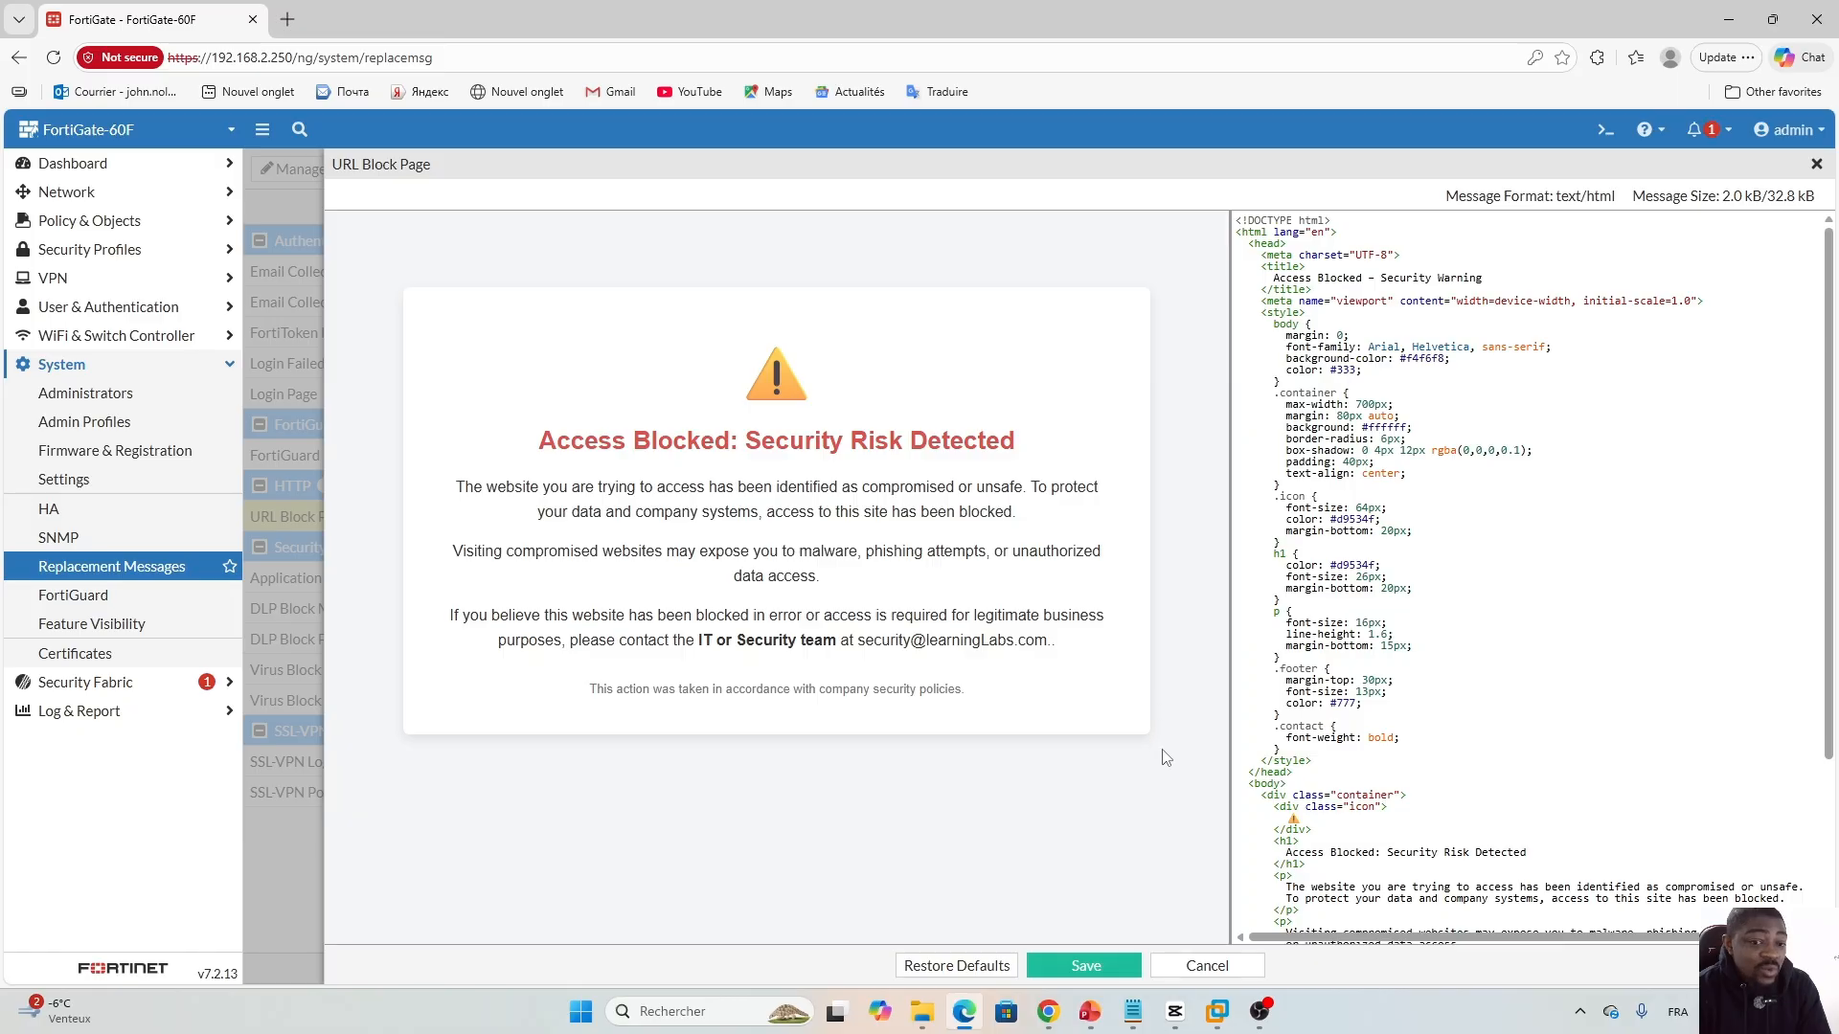
Switch to the WS2022 virtual machine in VMware Workstation and open Microsoft Edge from its desktop.
left_click(1216, 1012)
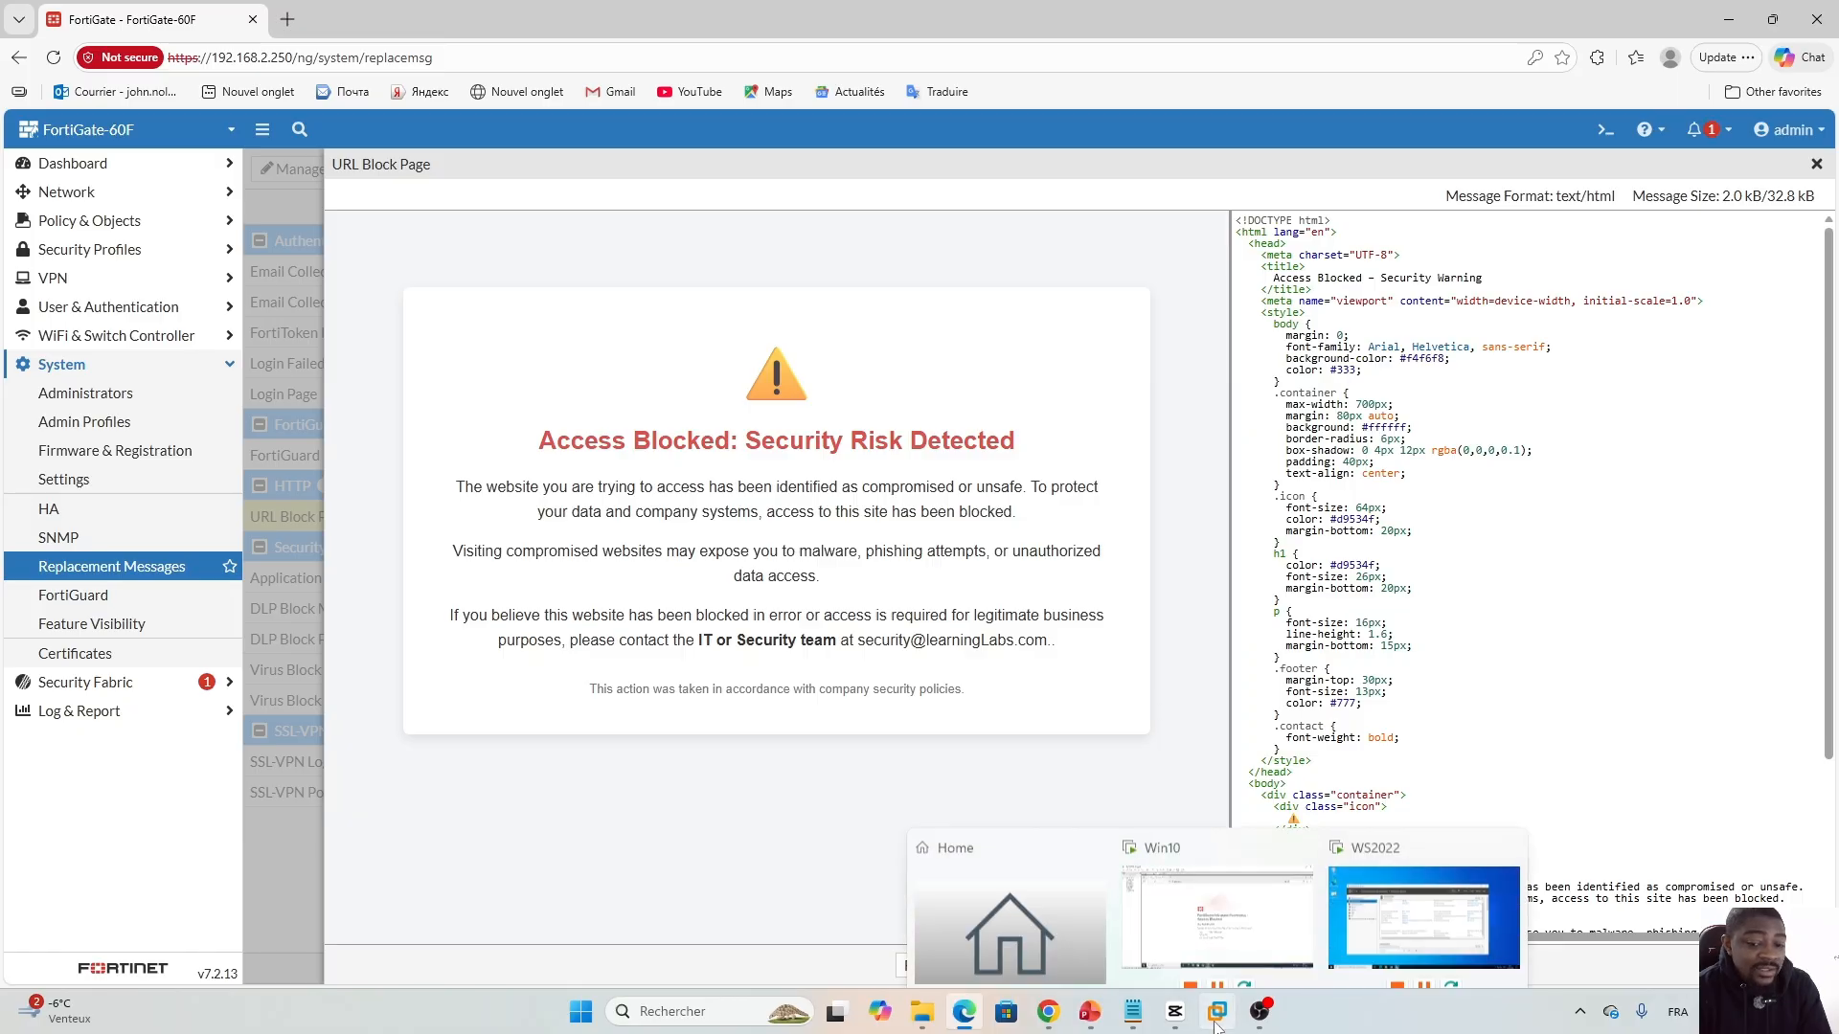
left_click(1216, 919)
left_click(407, 76)
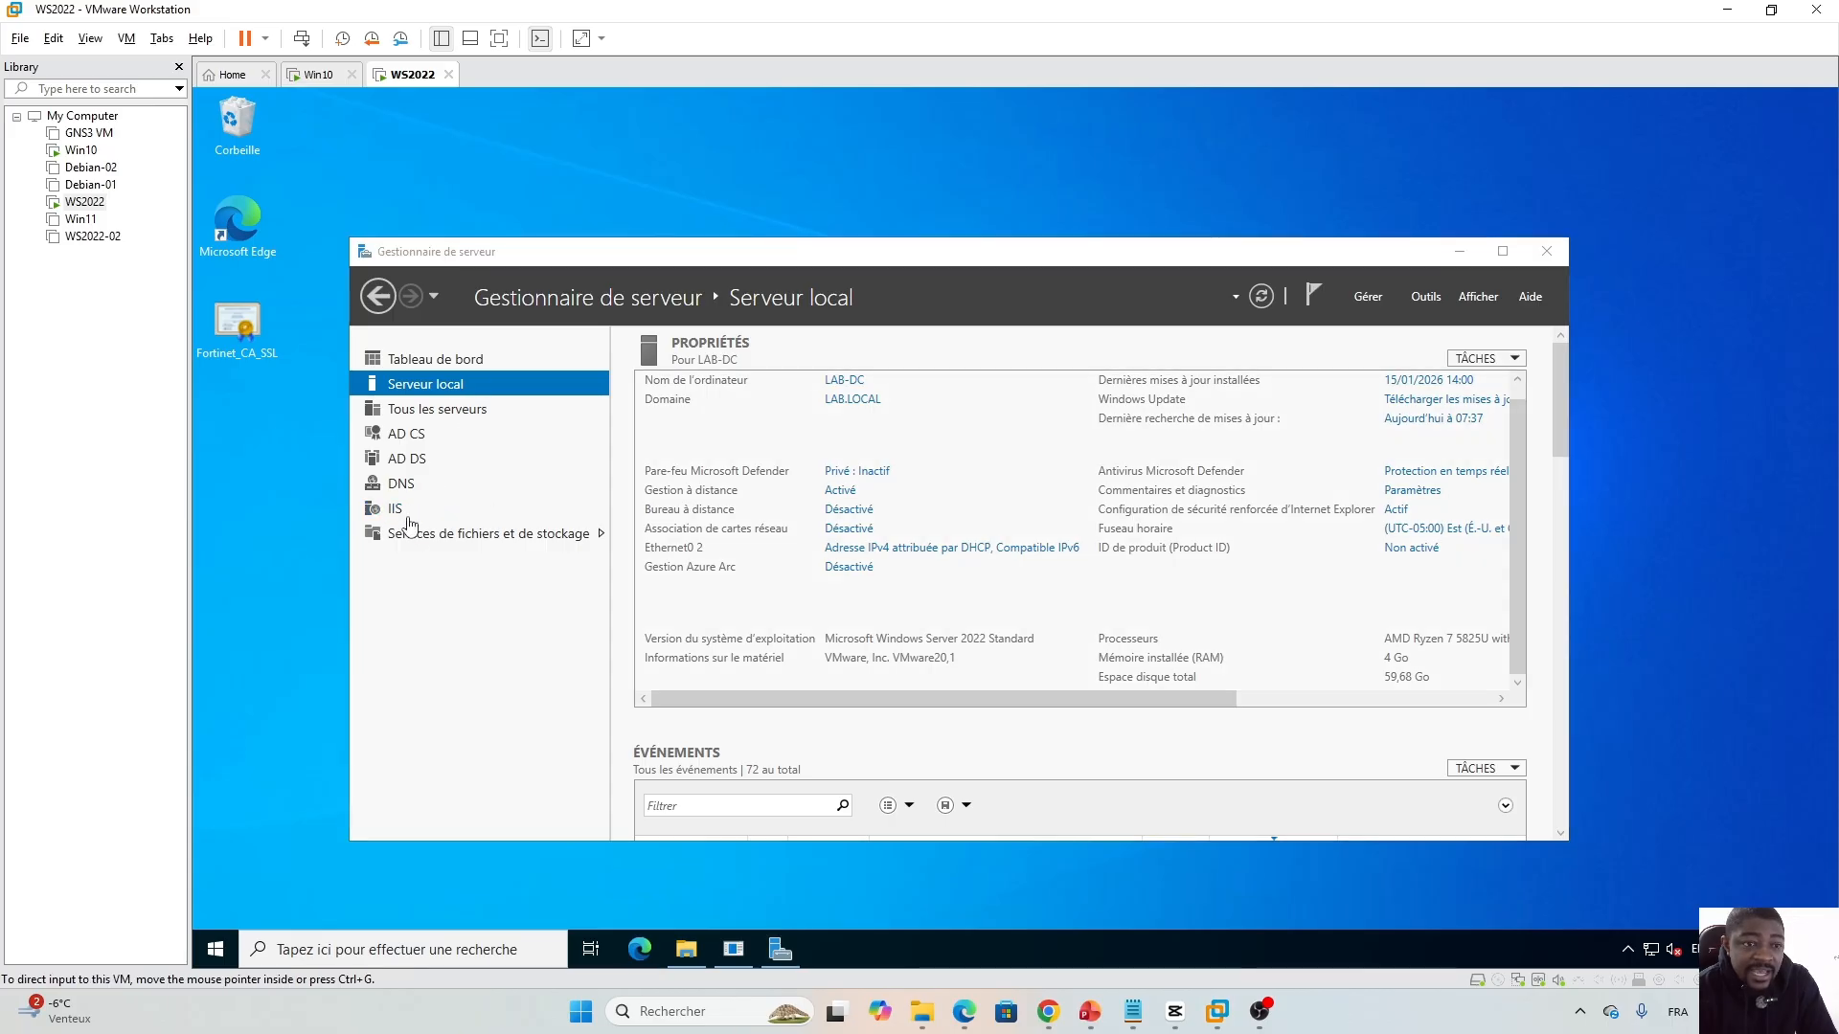
double_click(247, 227)
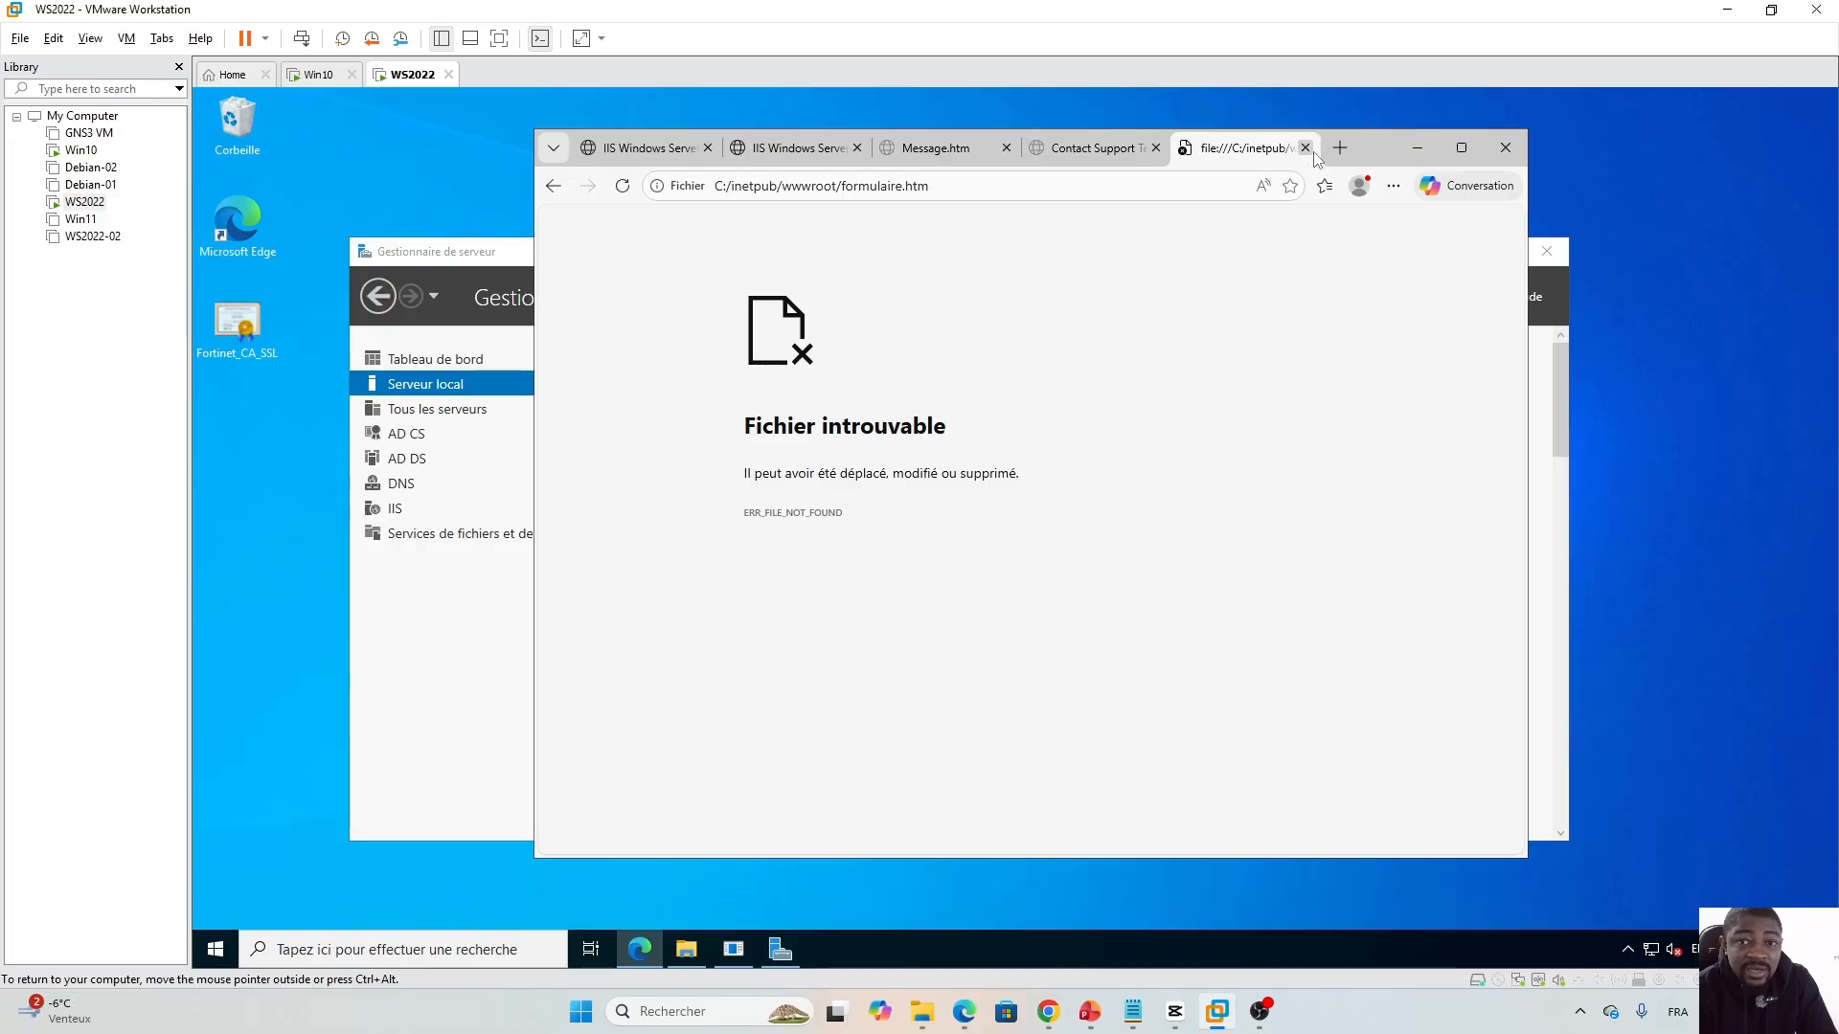
Load localhost in a new Edge tab on the WS2022 virtual machine to view the IIS start page.
left_click(1340, 149)
type("localhos")
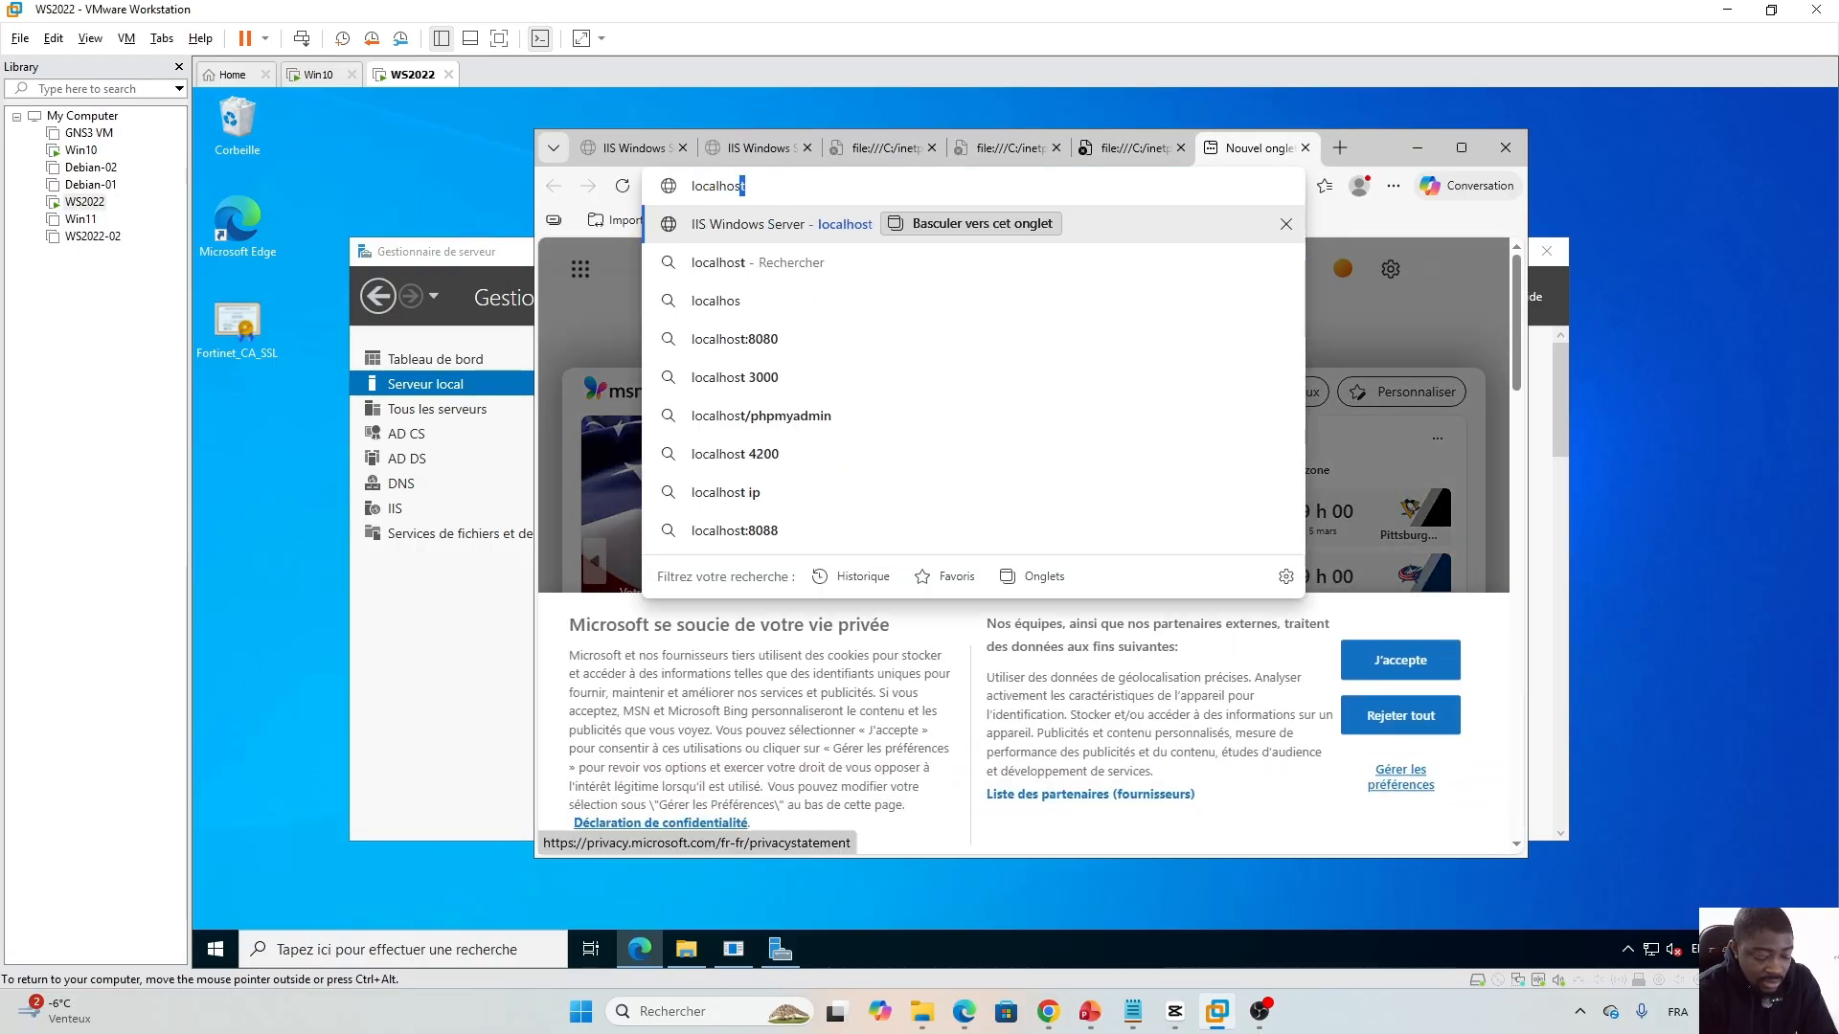
key("Return")
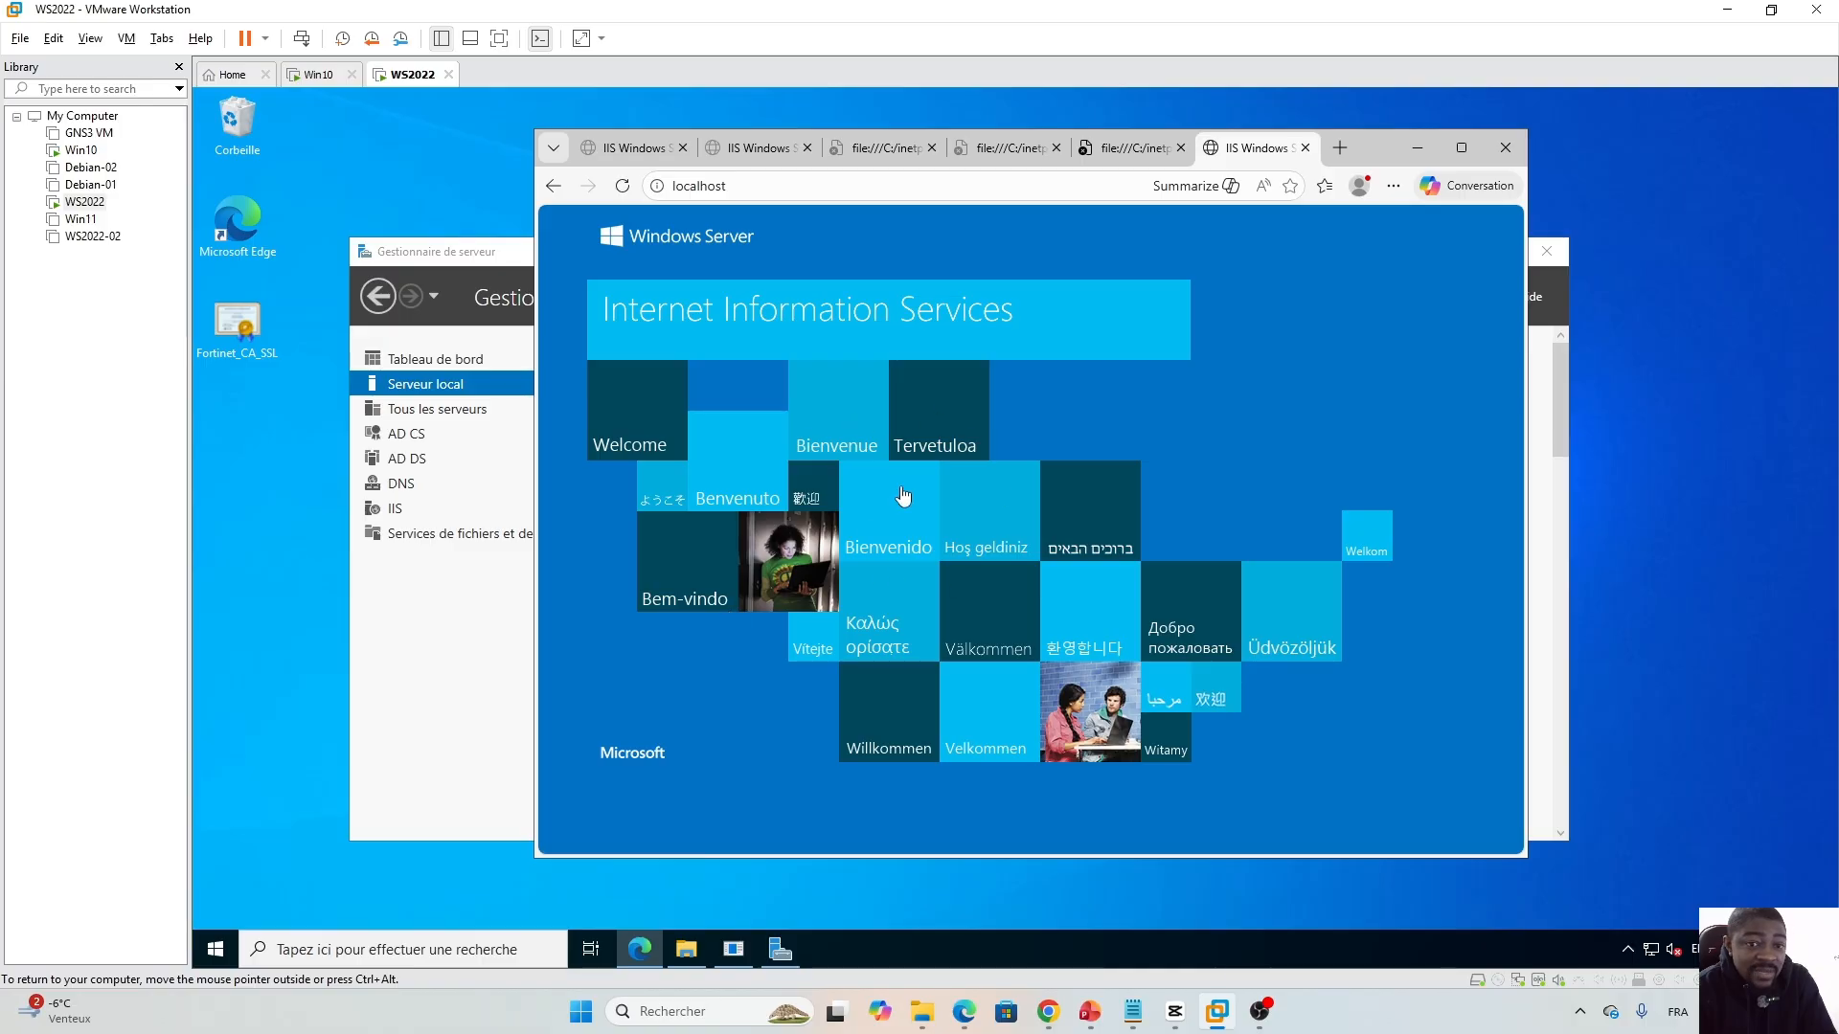
Switch to the Win10 virtual machine, reload udemy.com in Firefox, and compare the block page with FortiGate's URL Block Page preview.
left_click(1216, 1015)
left_click(1216, 1017)
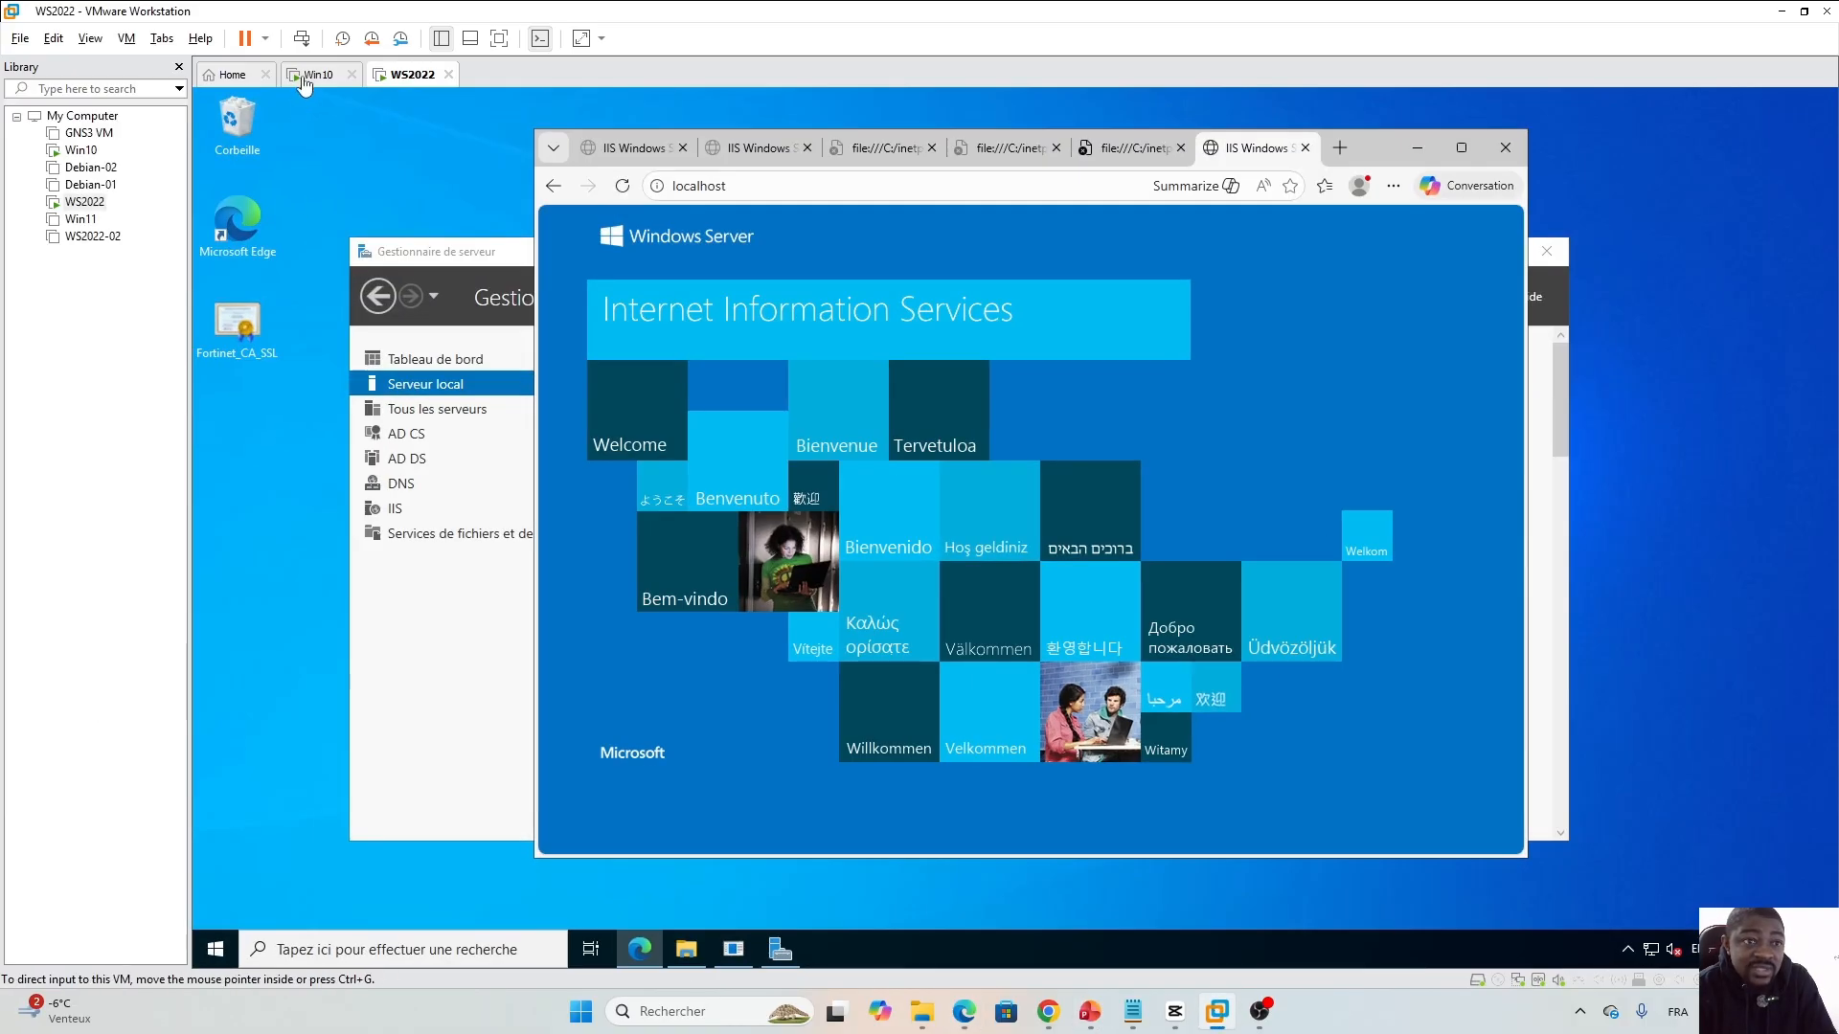
left_click(316, 74)
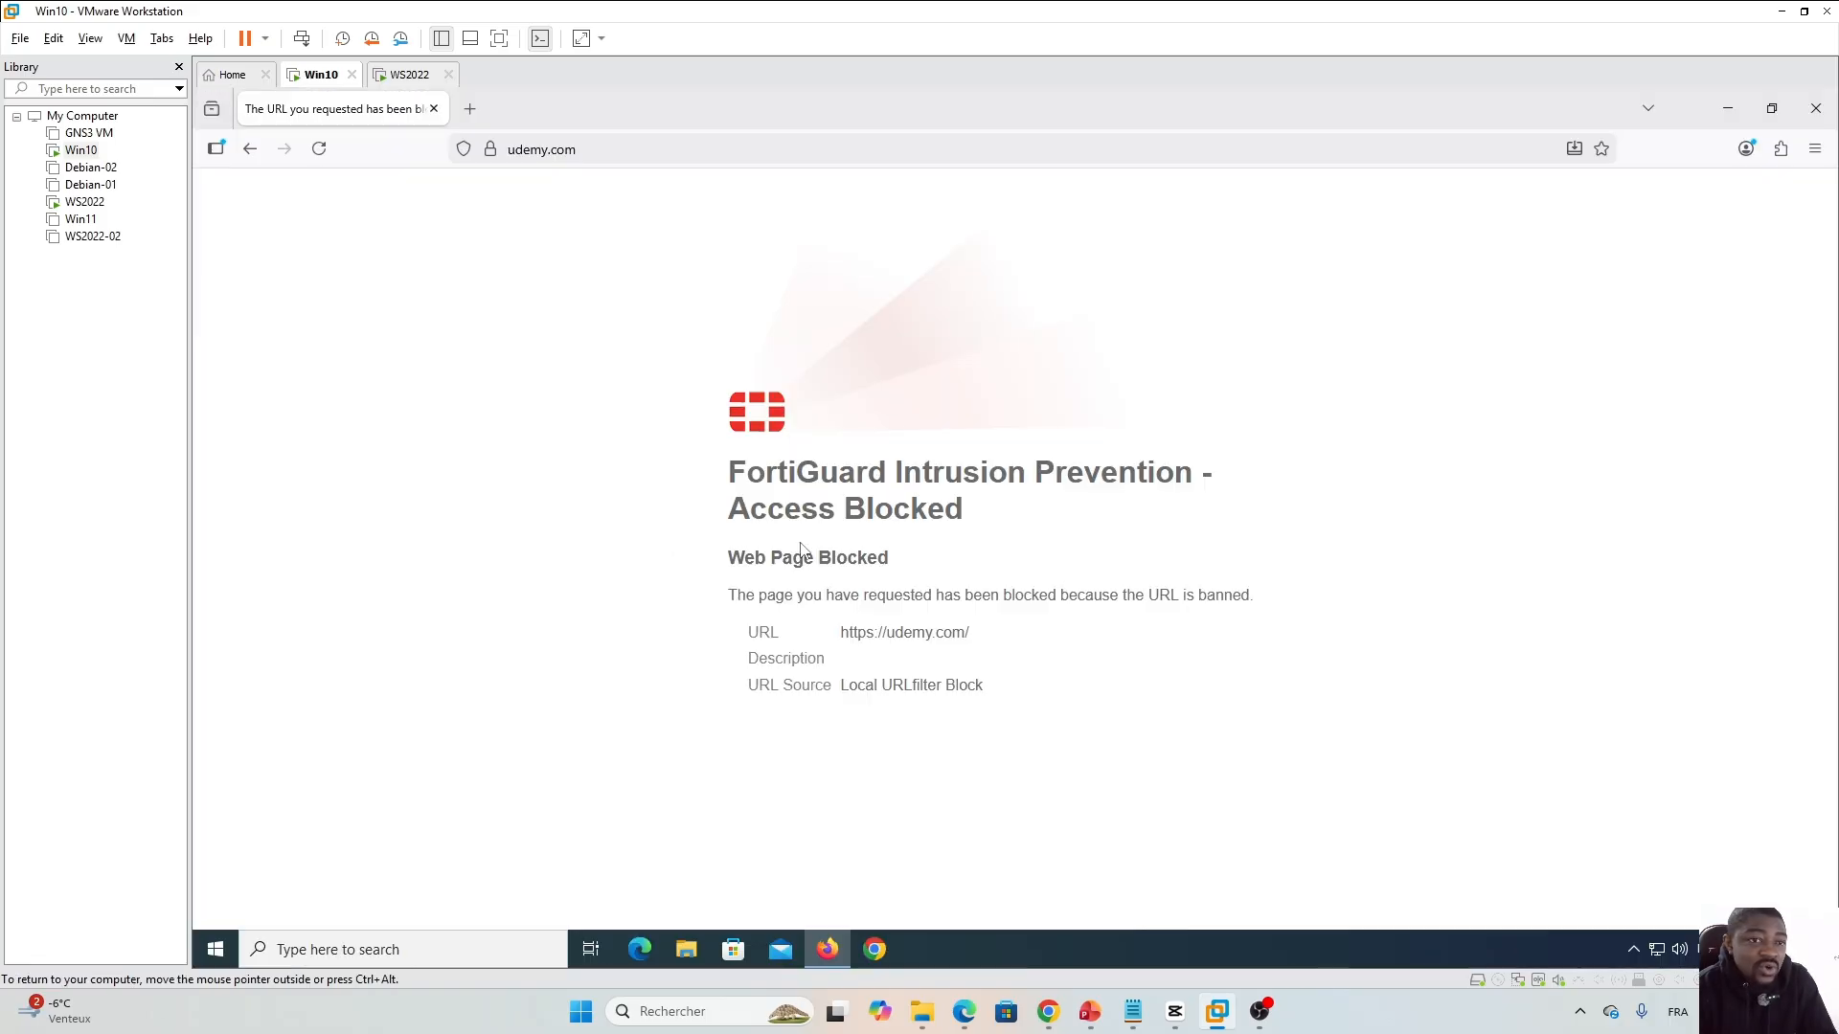
left_click(319, 149)
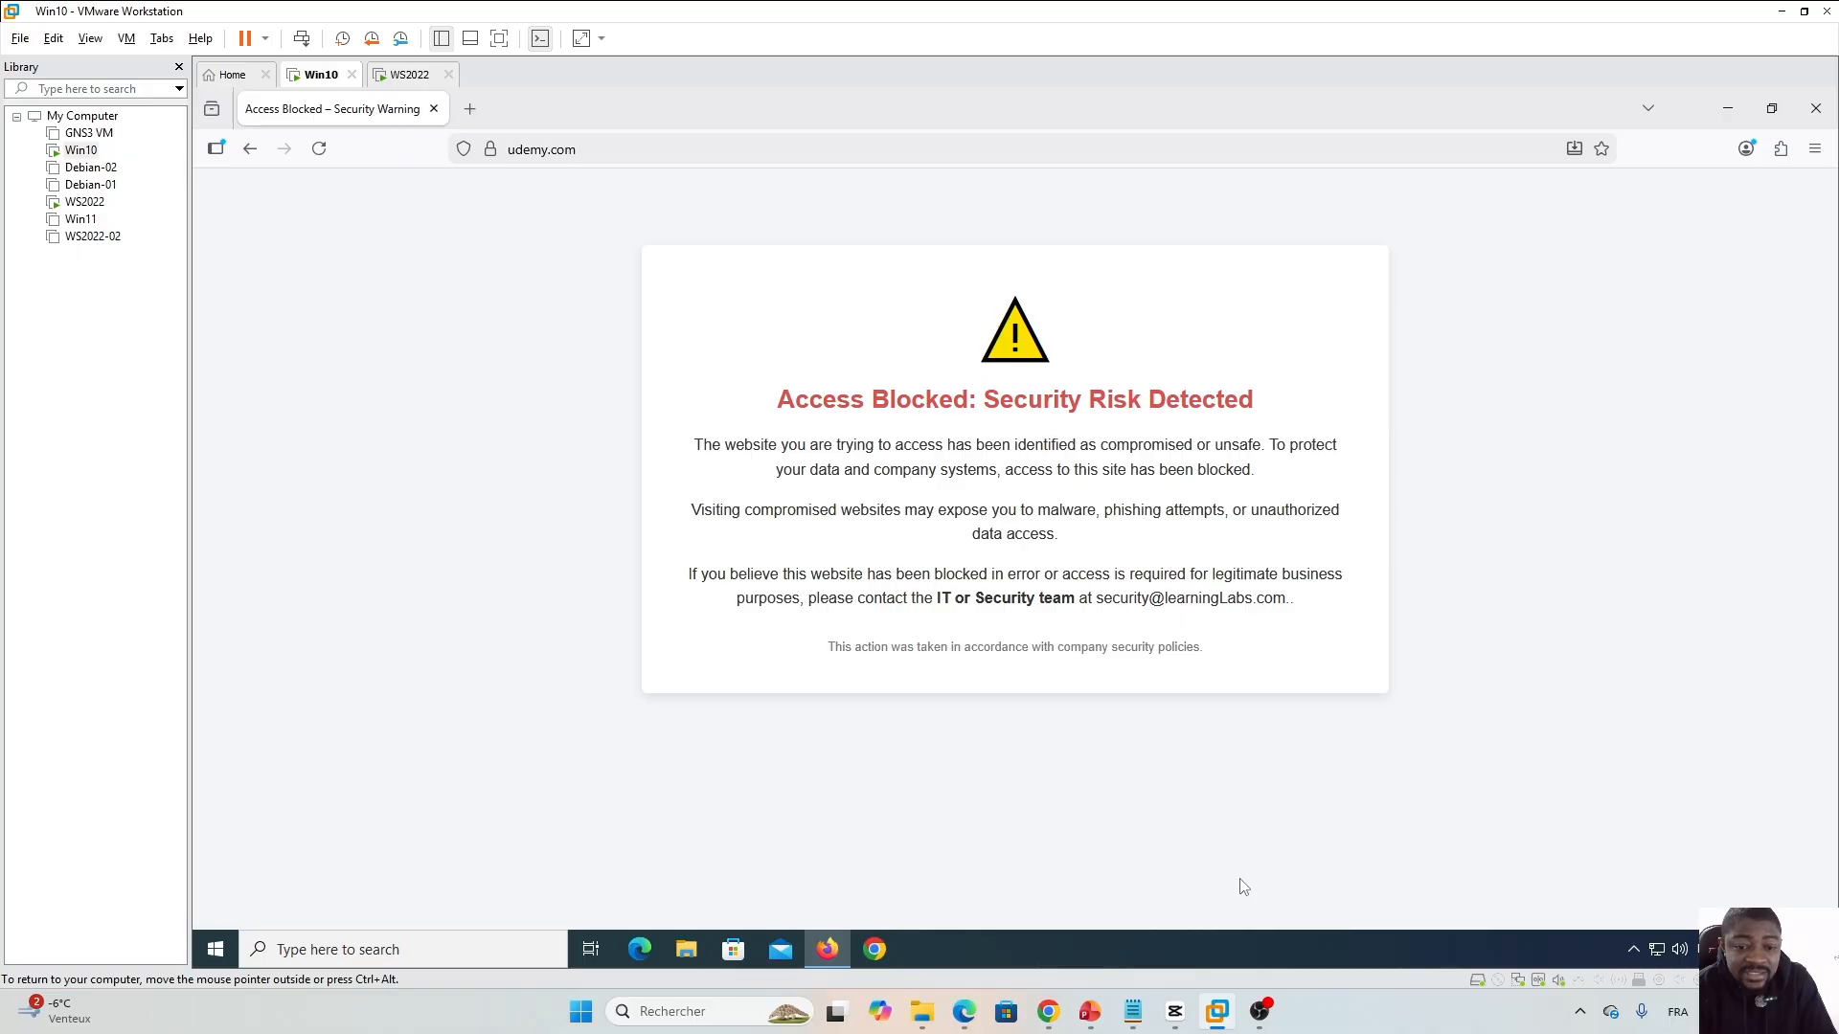
left_click(964, 1011)
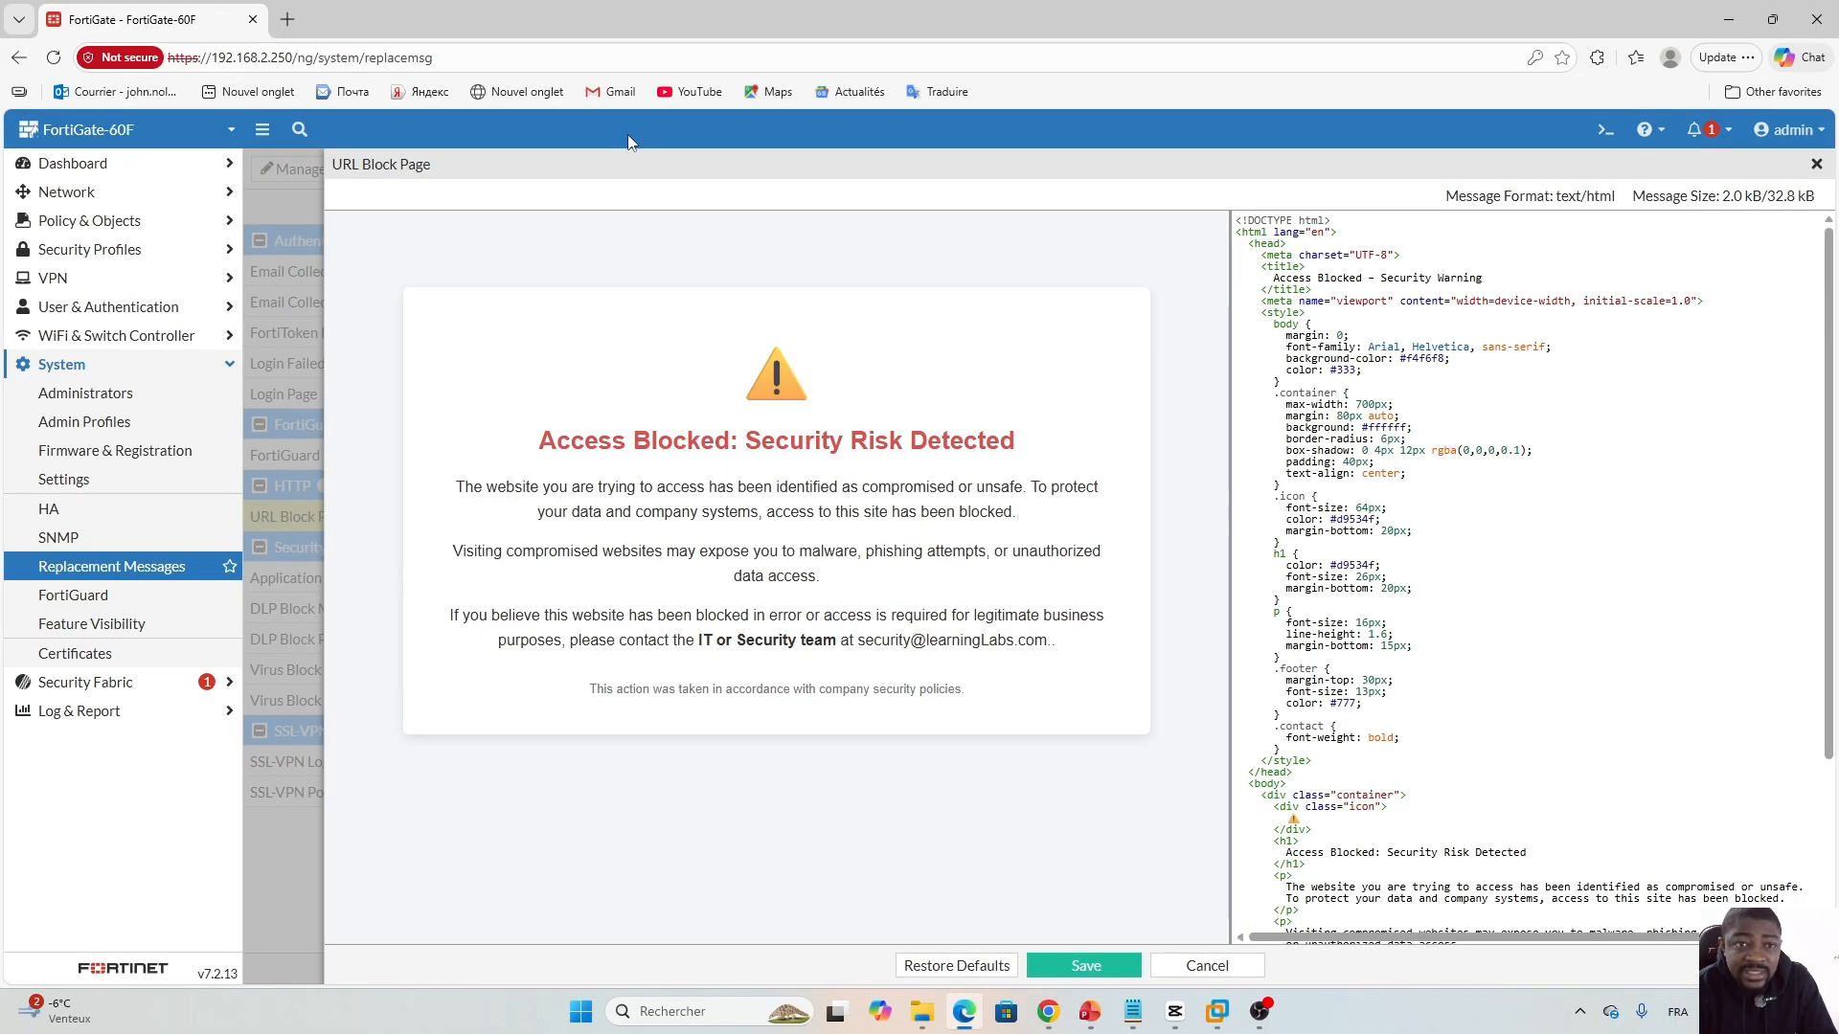
left_click(1217, 1011)
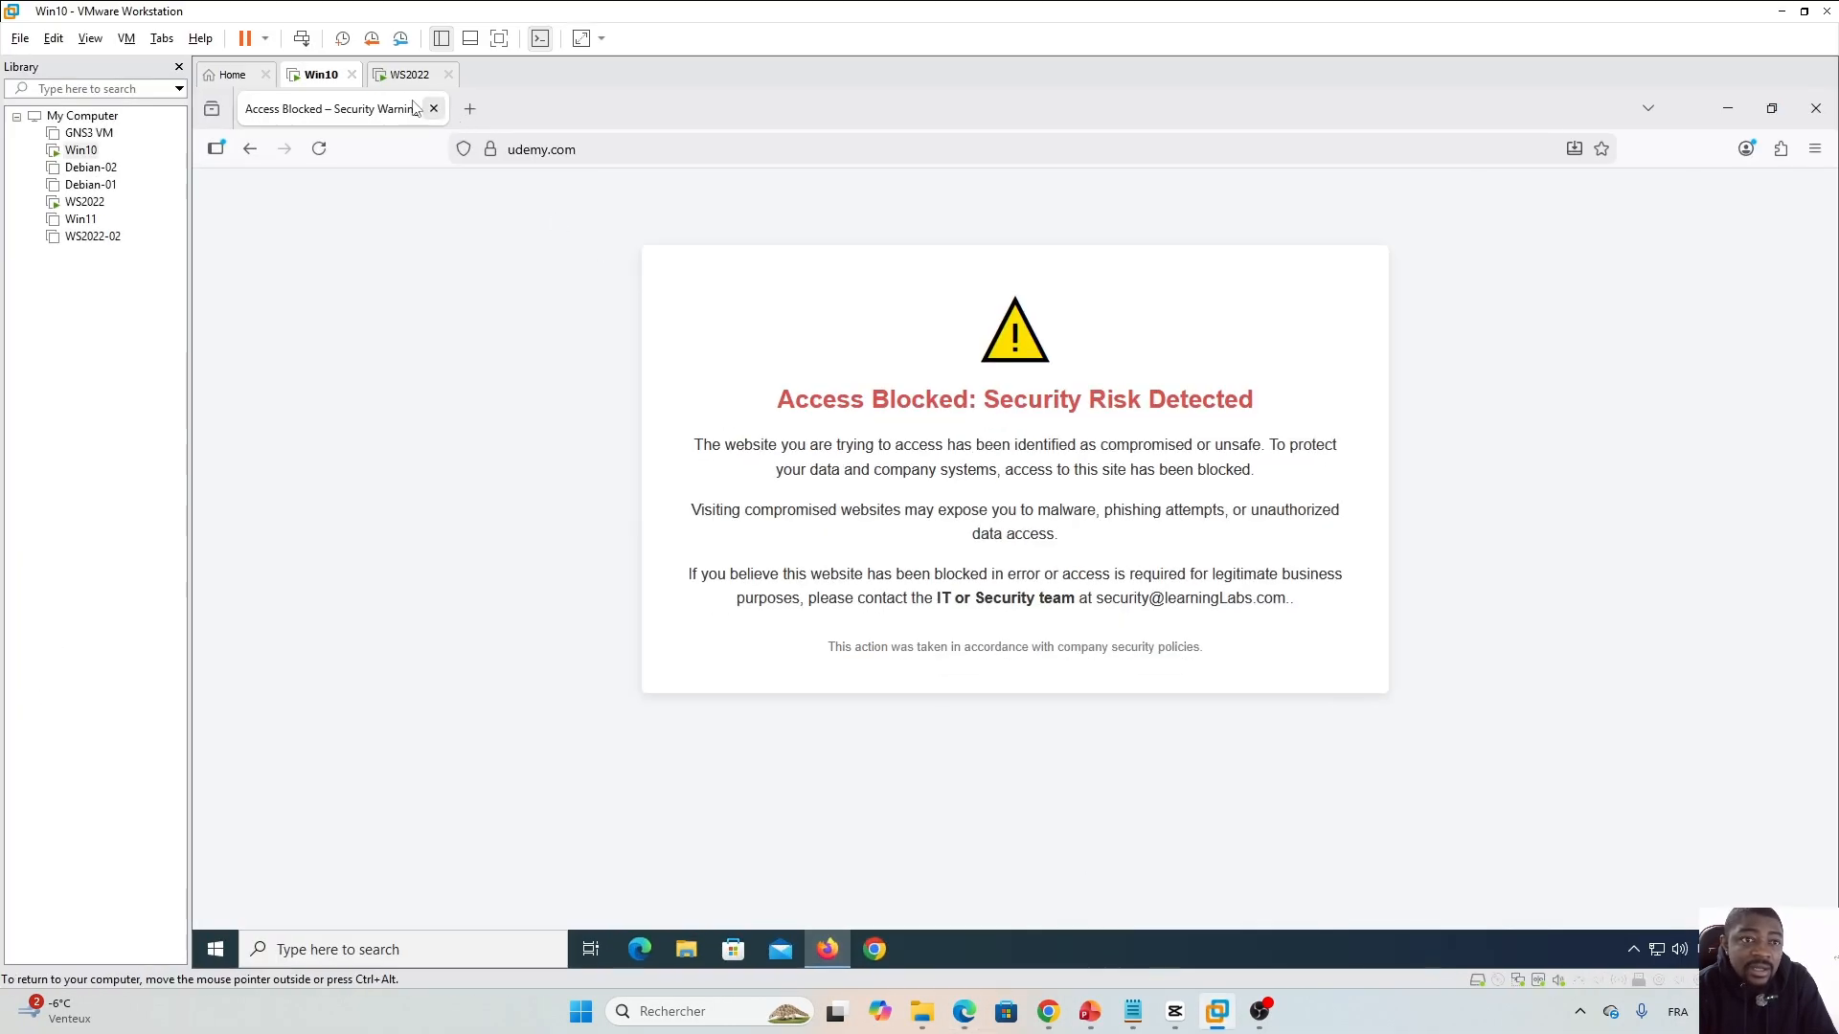
Show the WS2022 wwwroot folder in File Explorer and copy all the Open Ticket sample HTML from the host's Notepad.
left_click(408, 76)
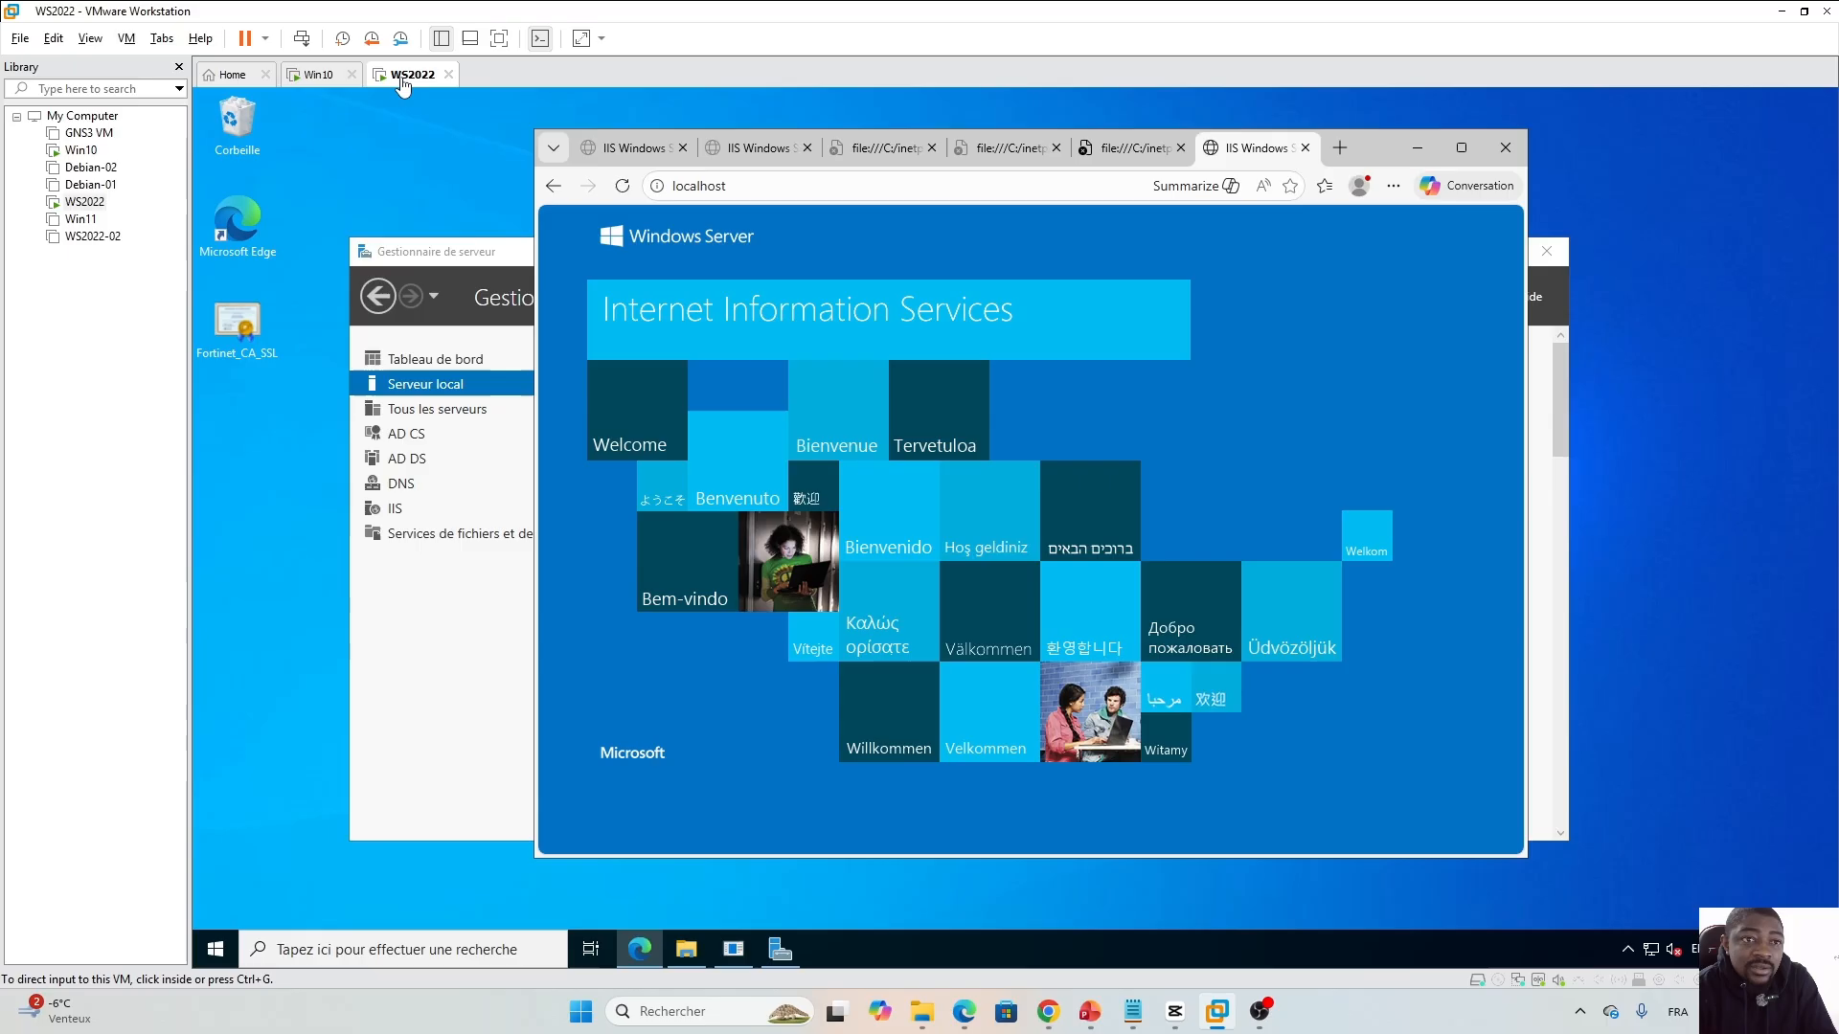
left_click(685, 949)
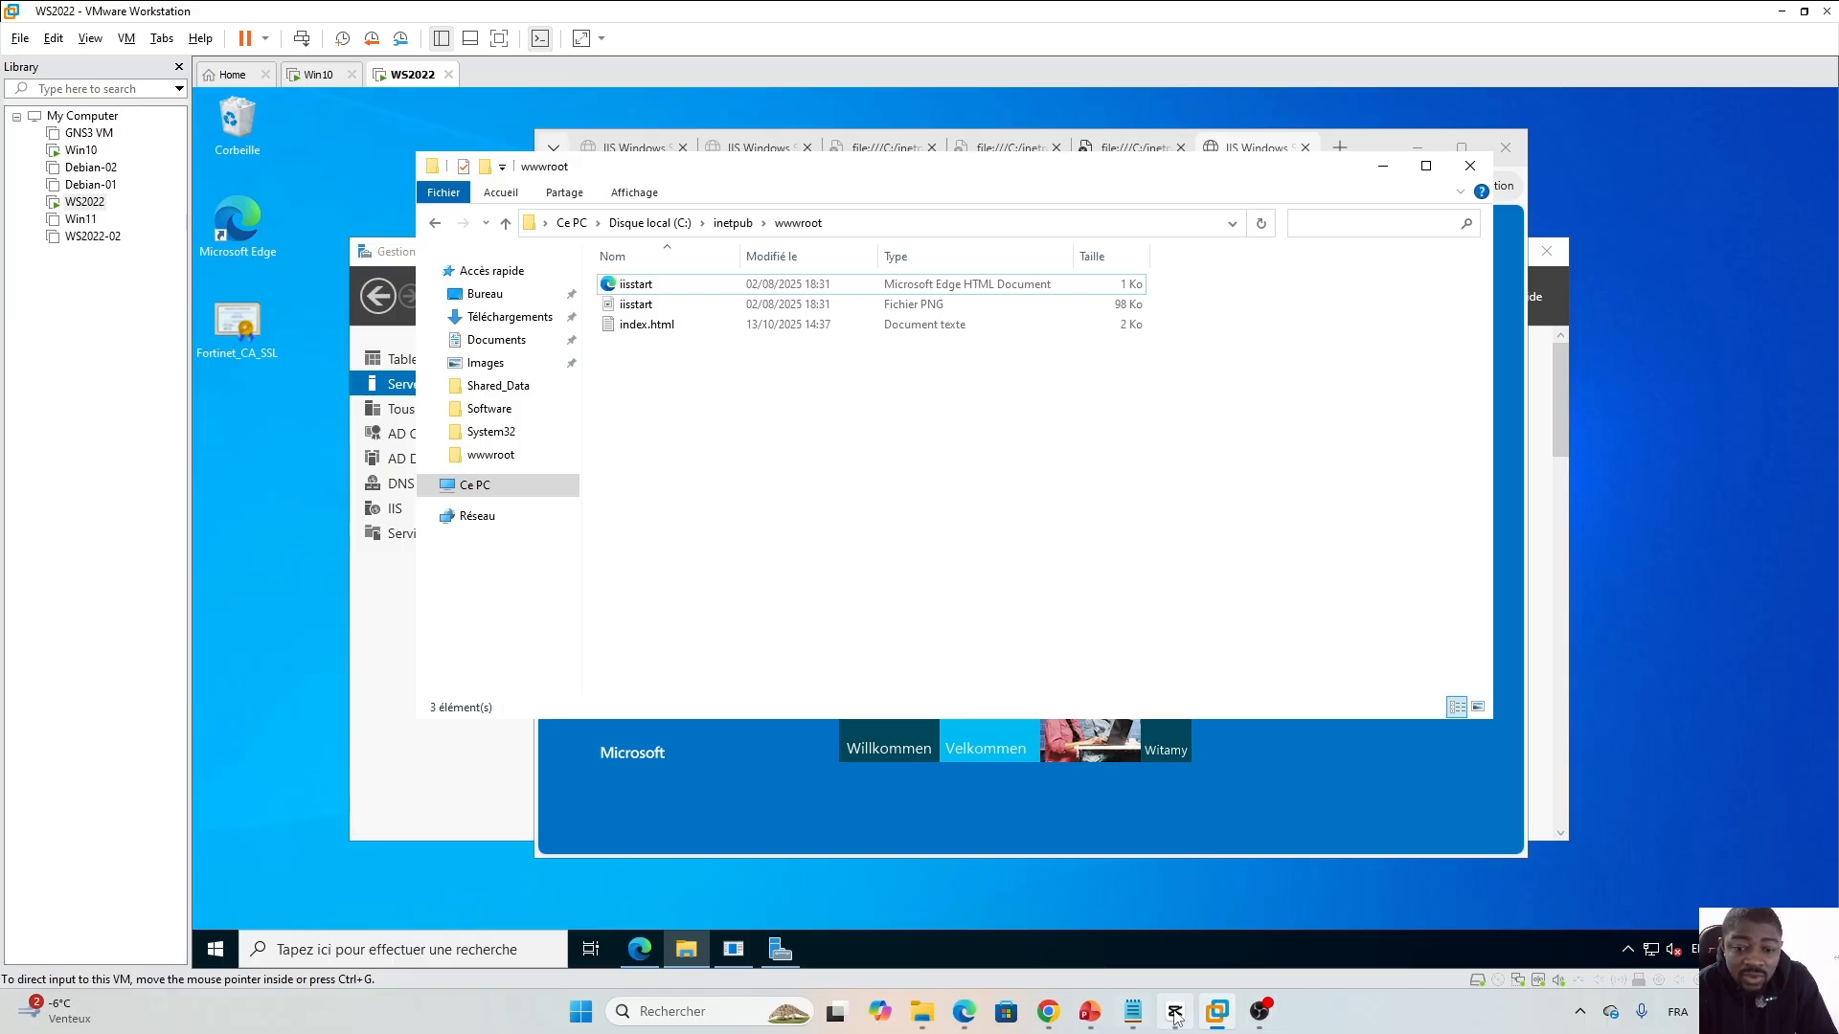
left_click(1134, 1012)
left_click(1058, 410)
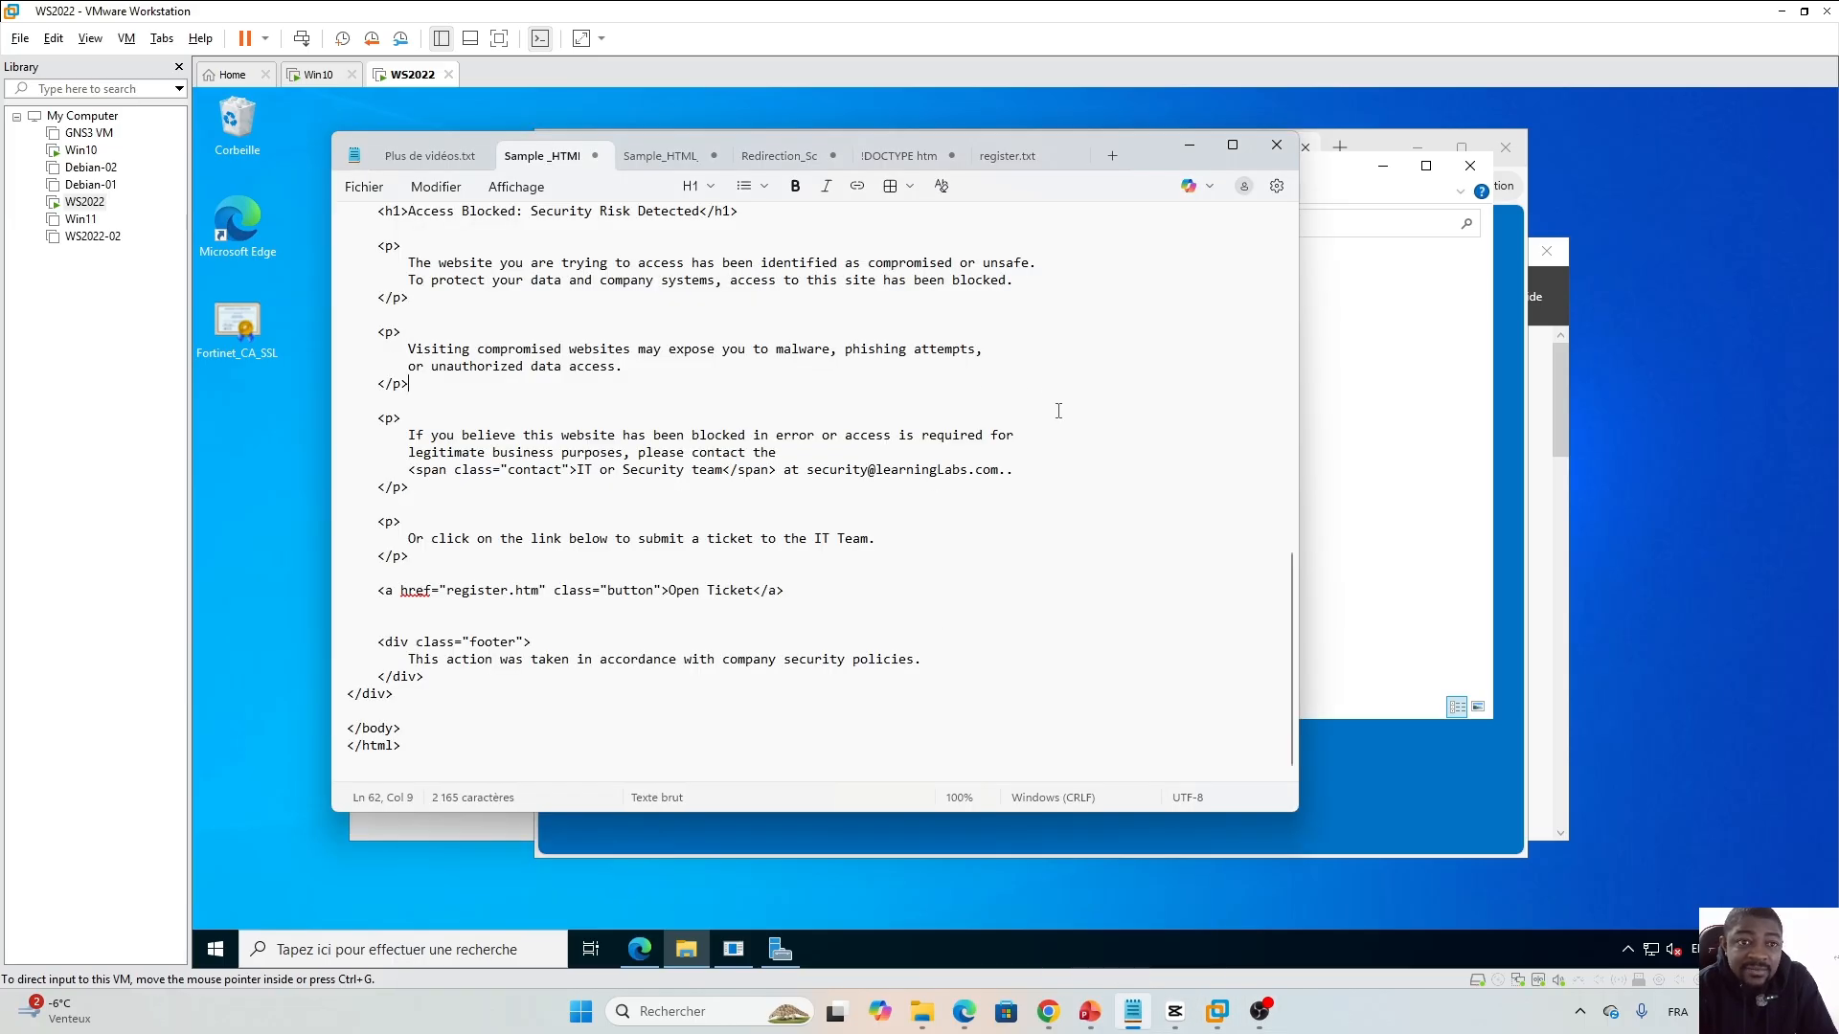
key("ctrl+a")
key("ctrl+c")
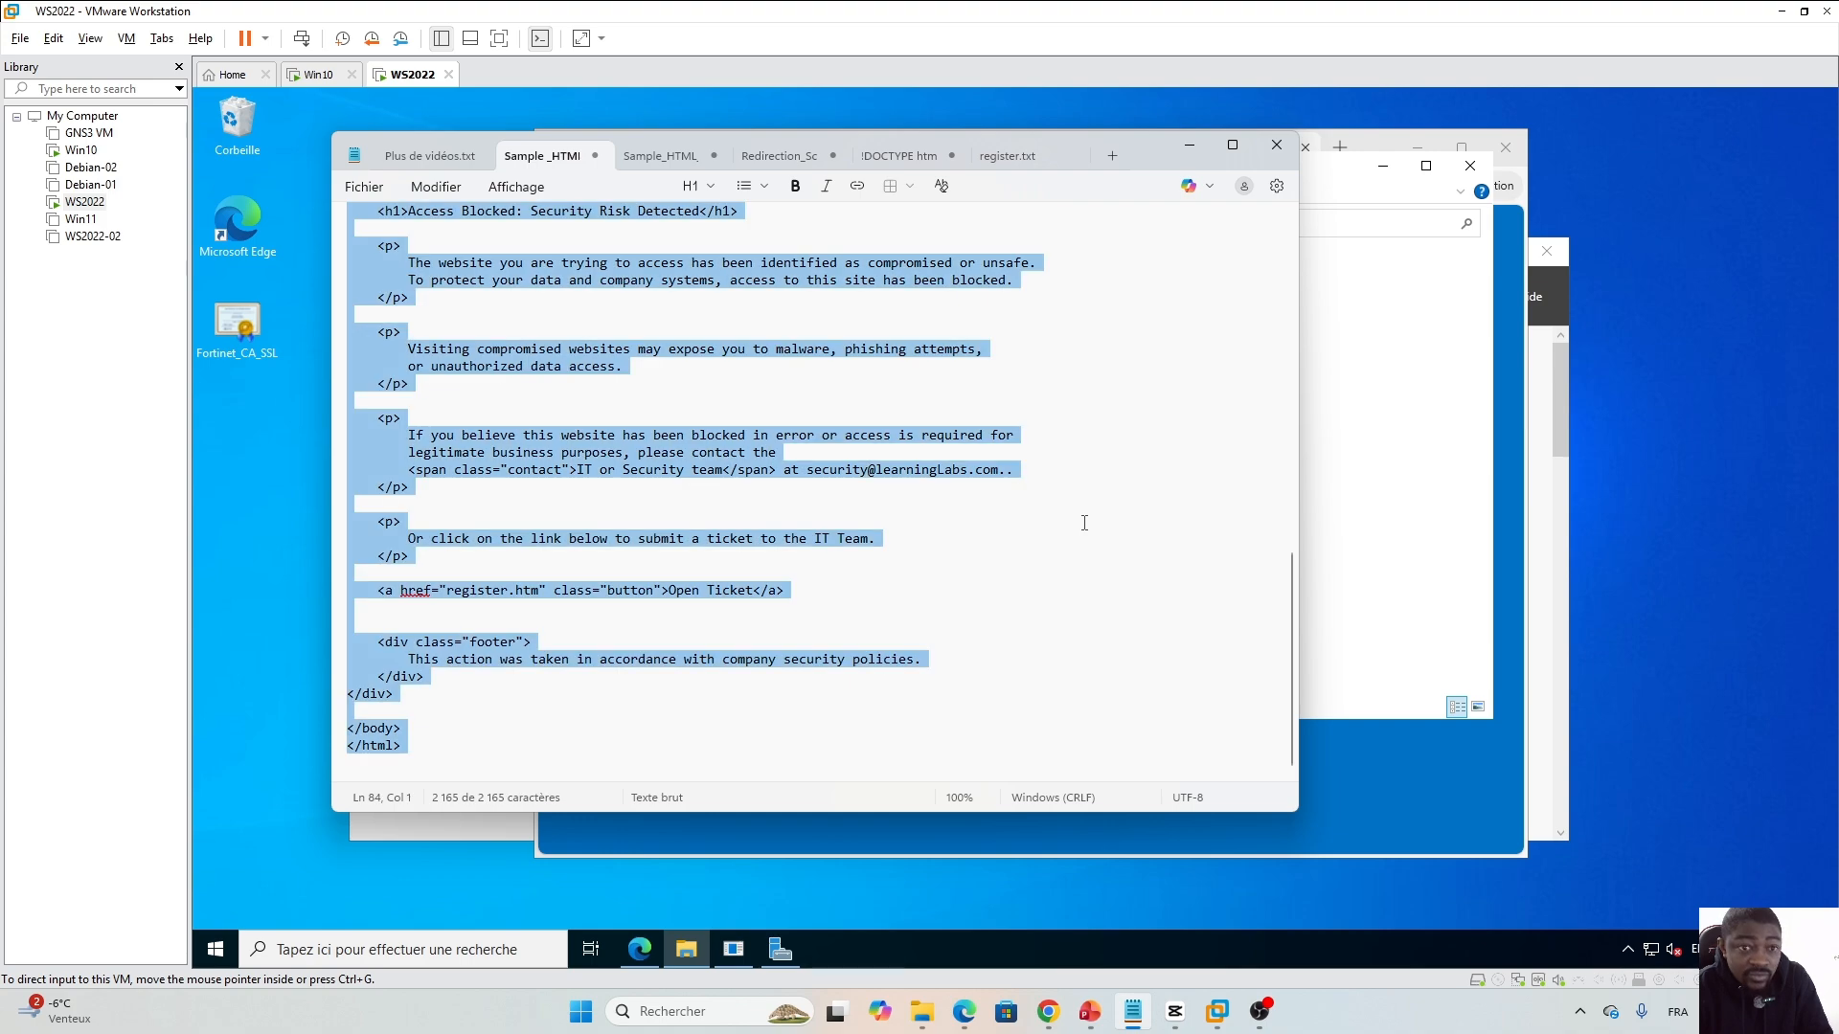
left_click(1369, 497)
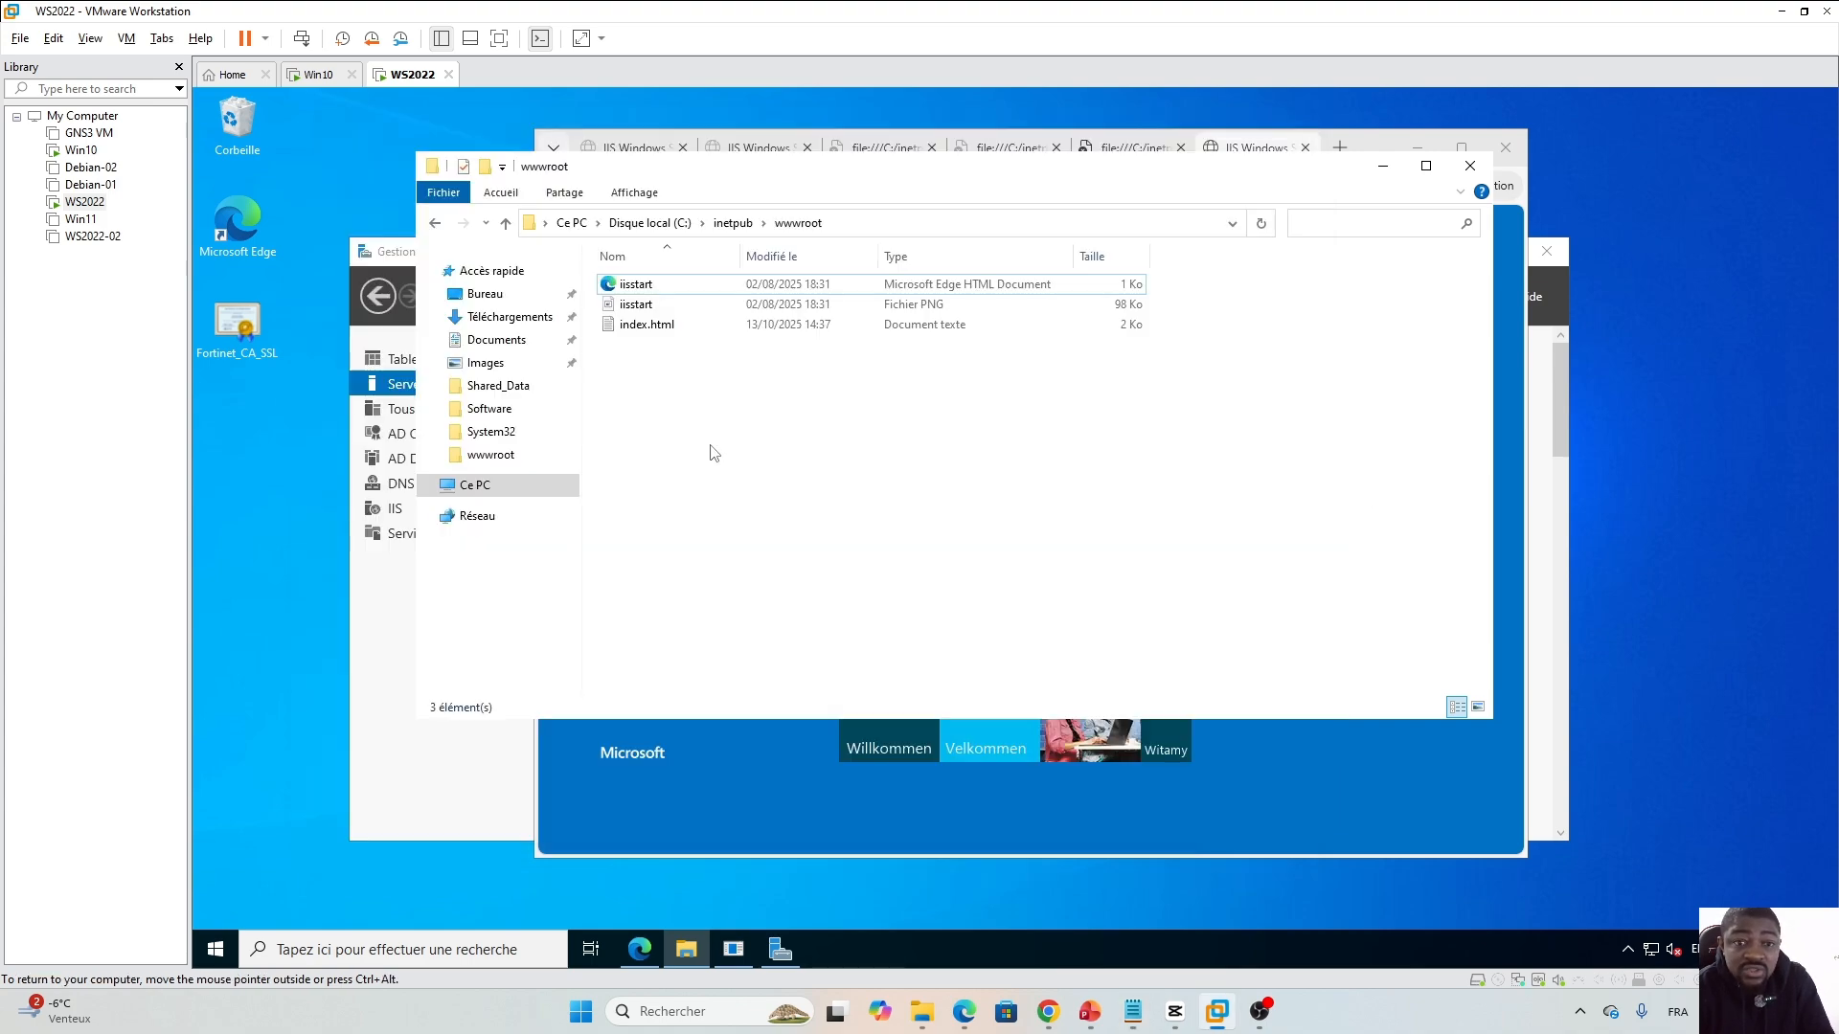
Duplicate the iisstart HTML document in the wwwroot folder and name the copy "iisstart - OLD".
left_click(692, 289)
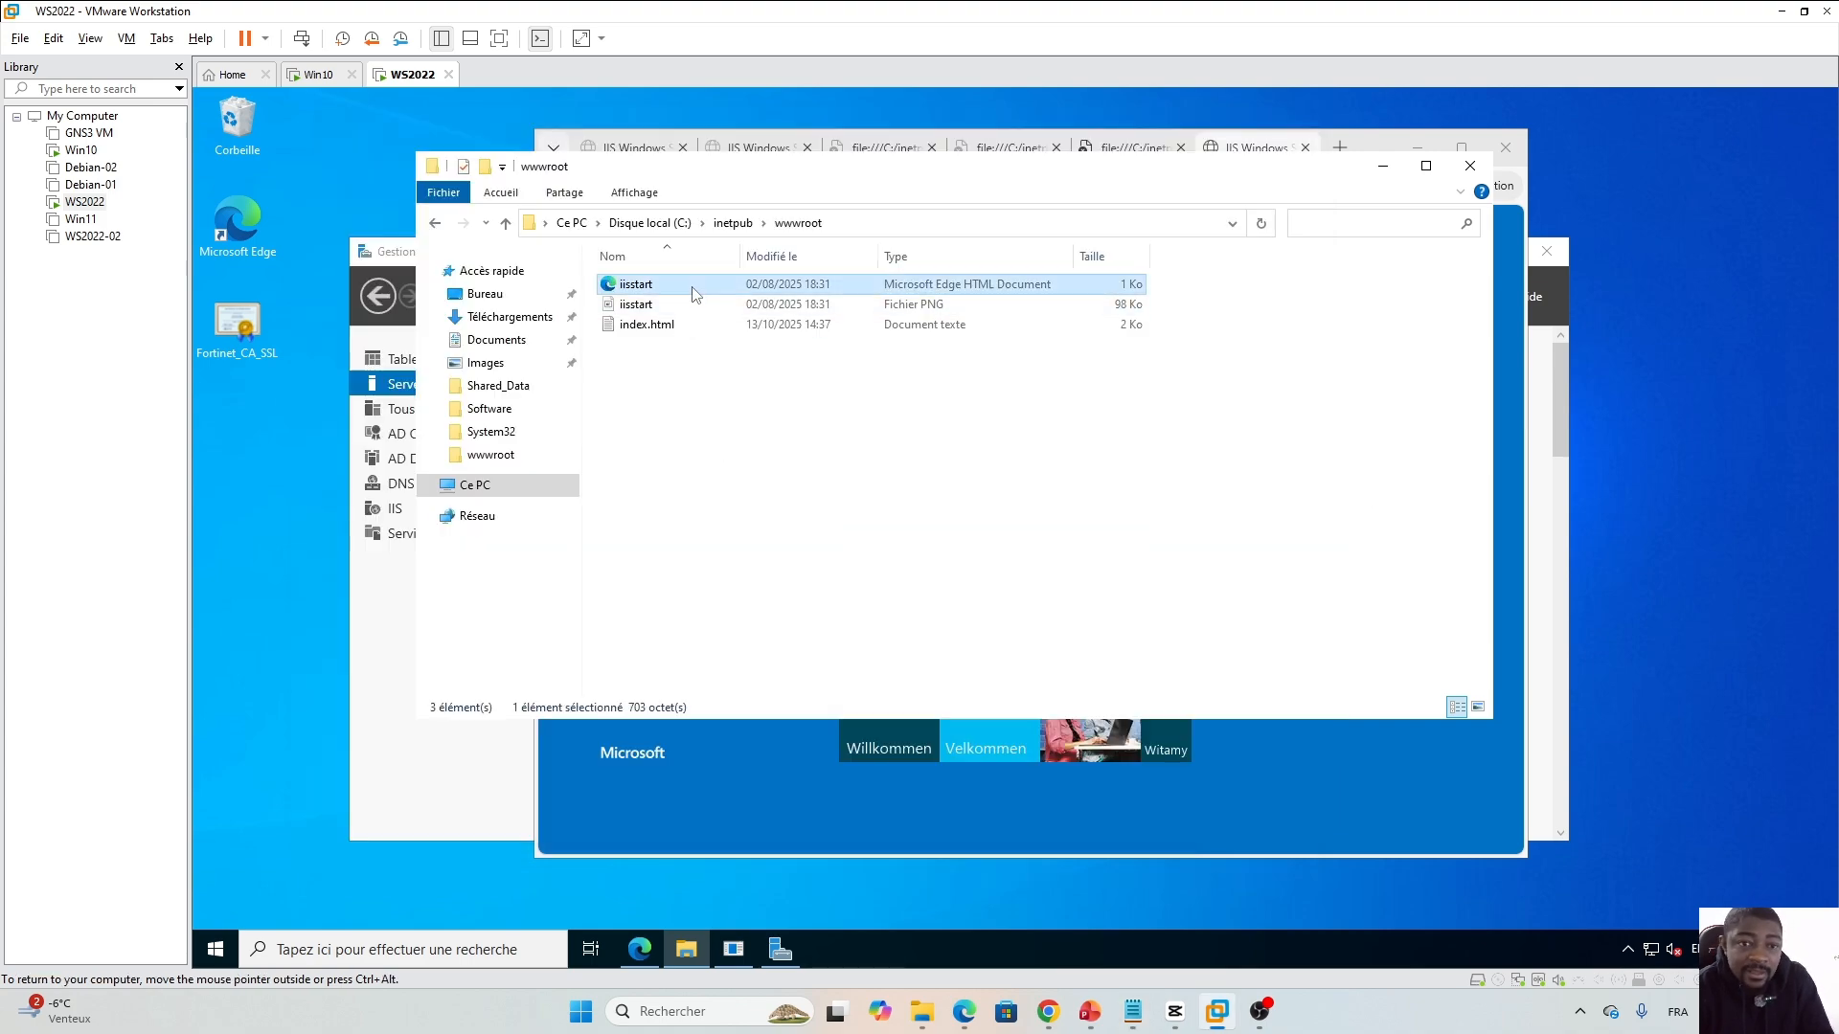
left_click(713, 440)
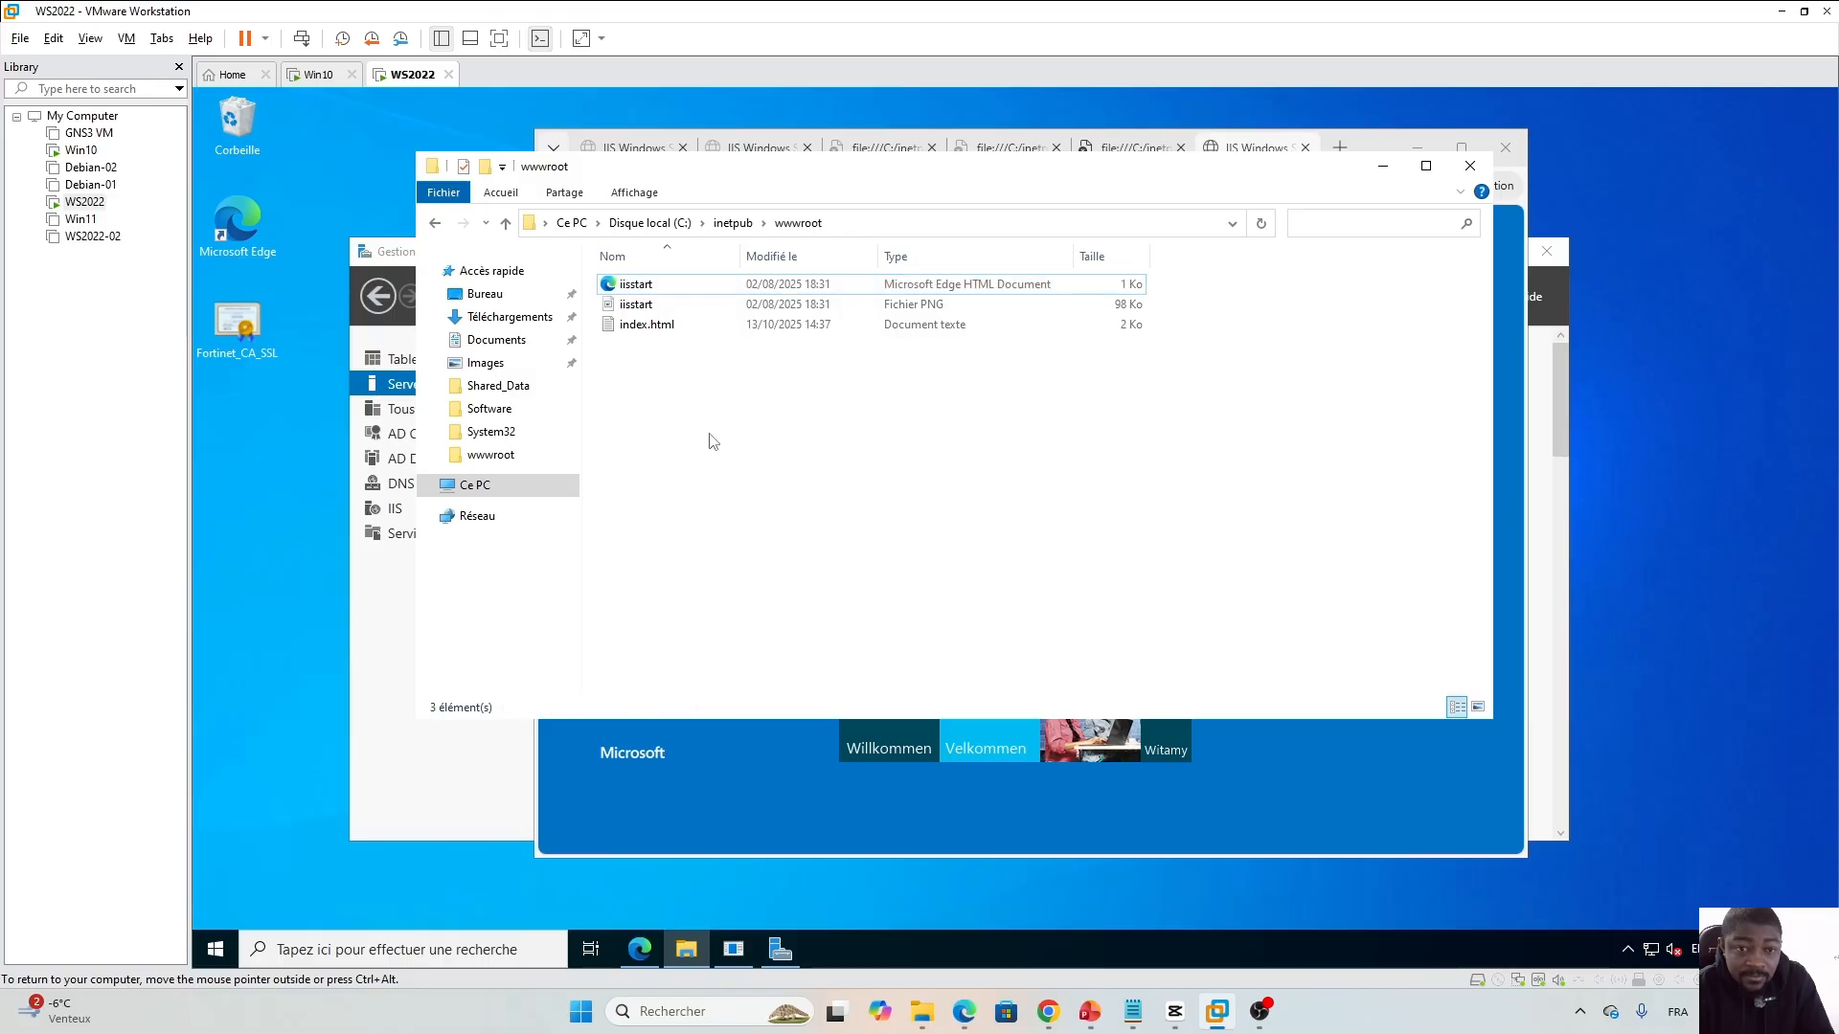
key("ctrl+v")
left_click(683, 284)
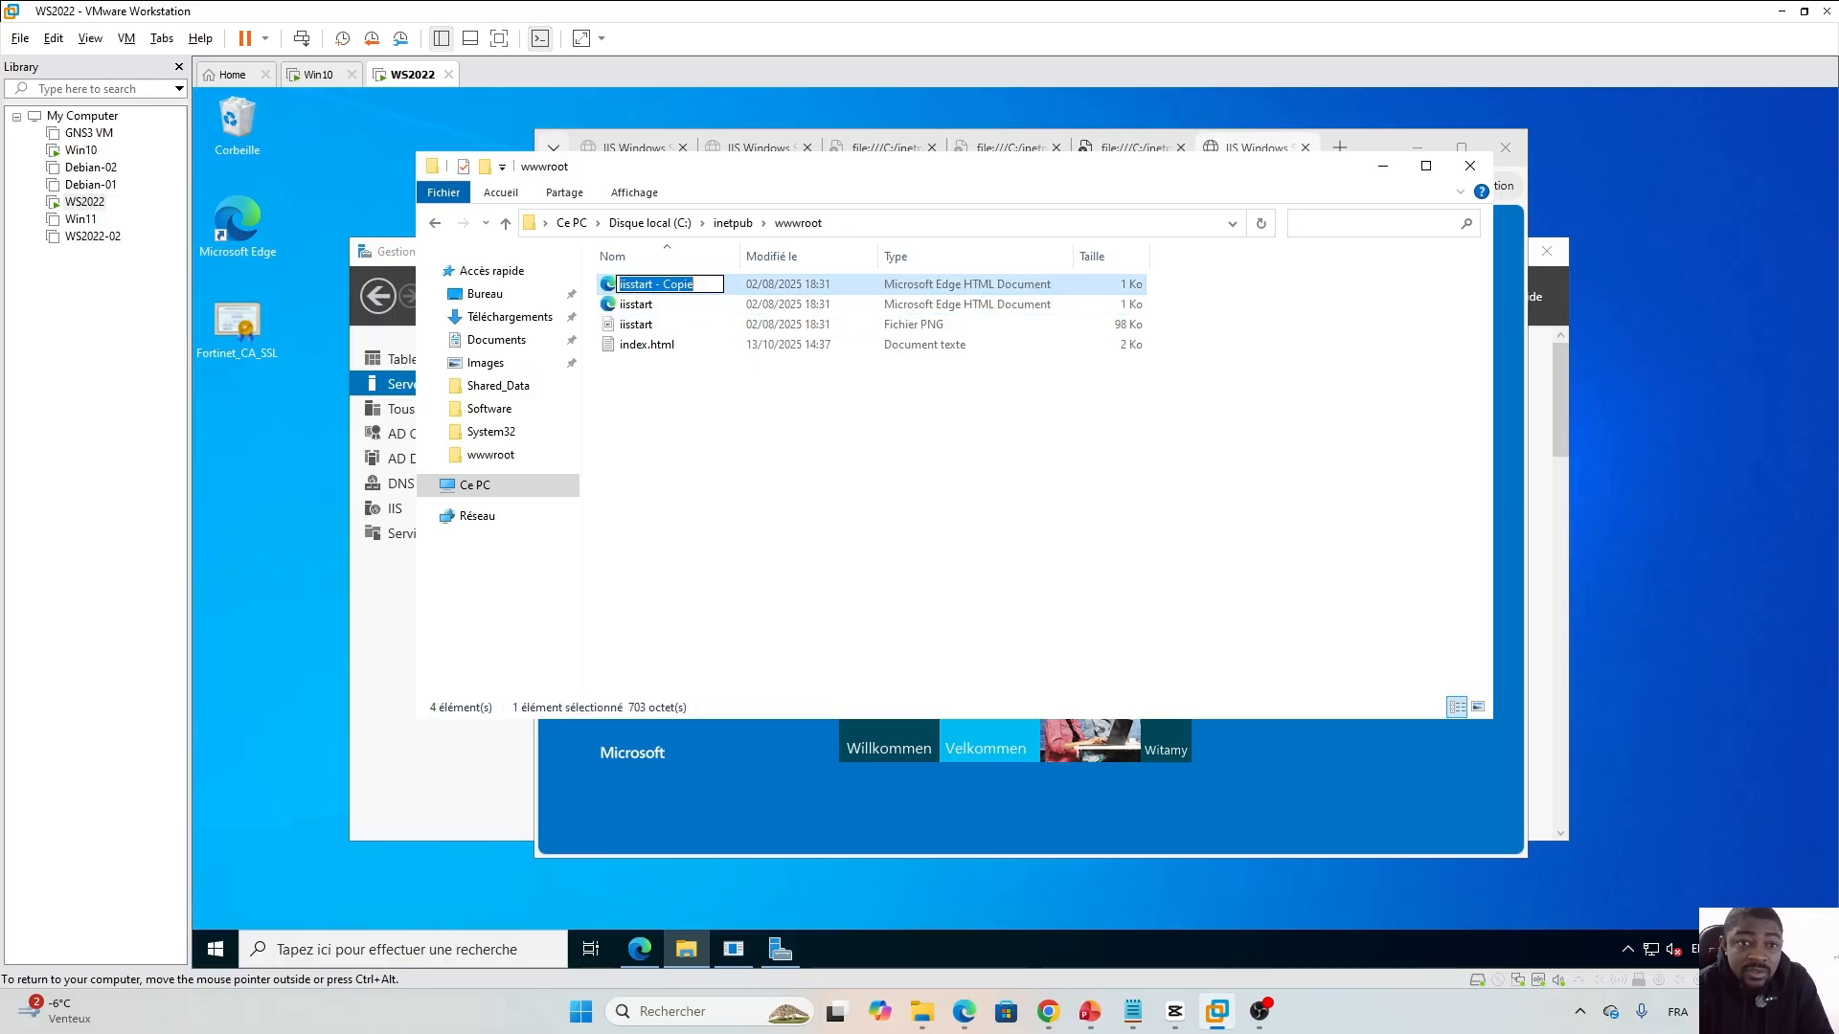
key("BackSpace")
key("BackSpace")
key("BackSpace")
key("BackSpace")
key("BackSpace")
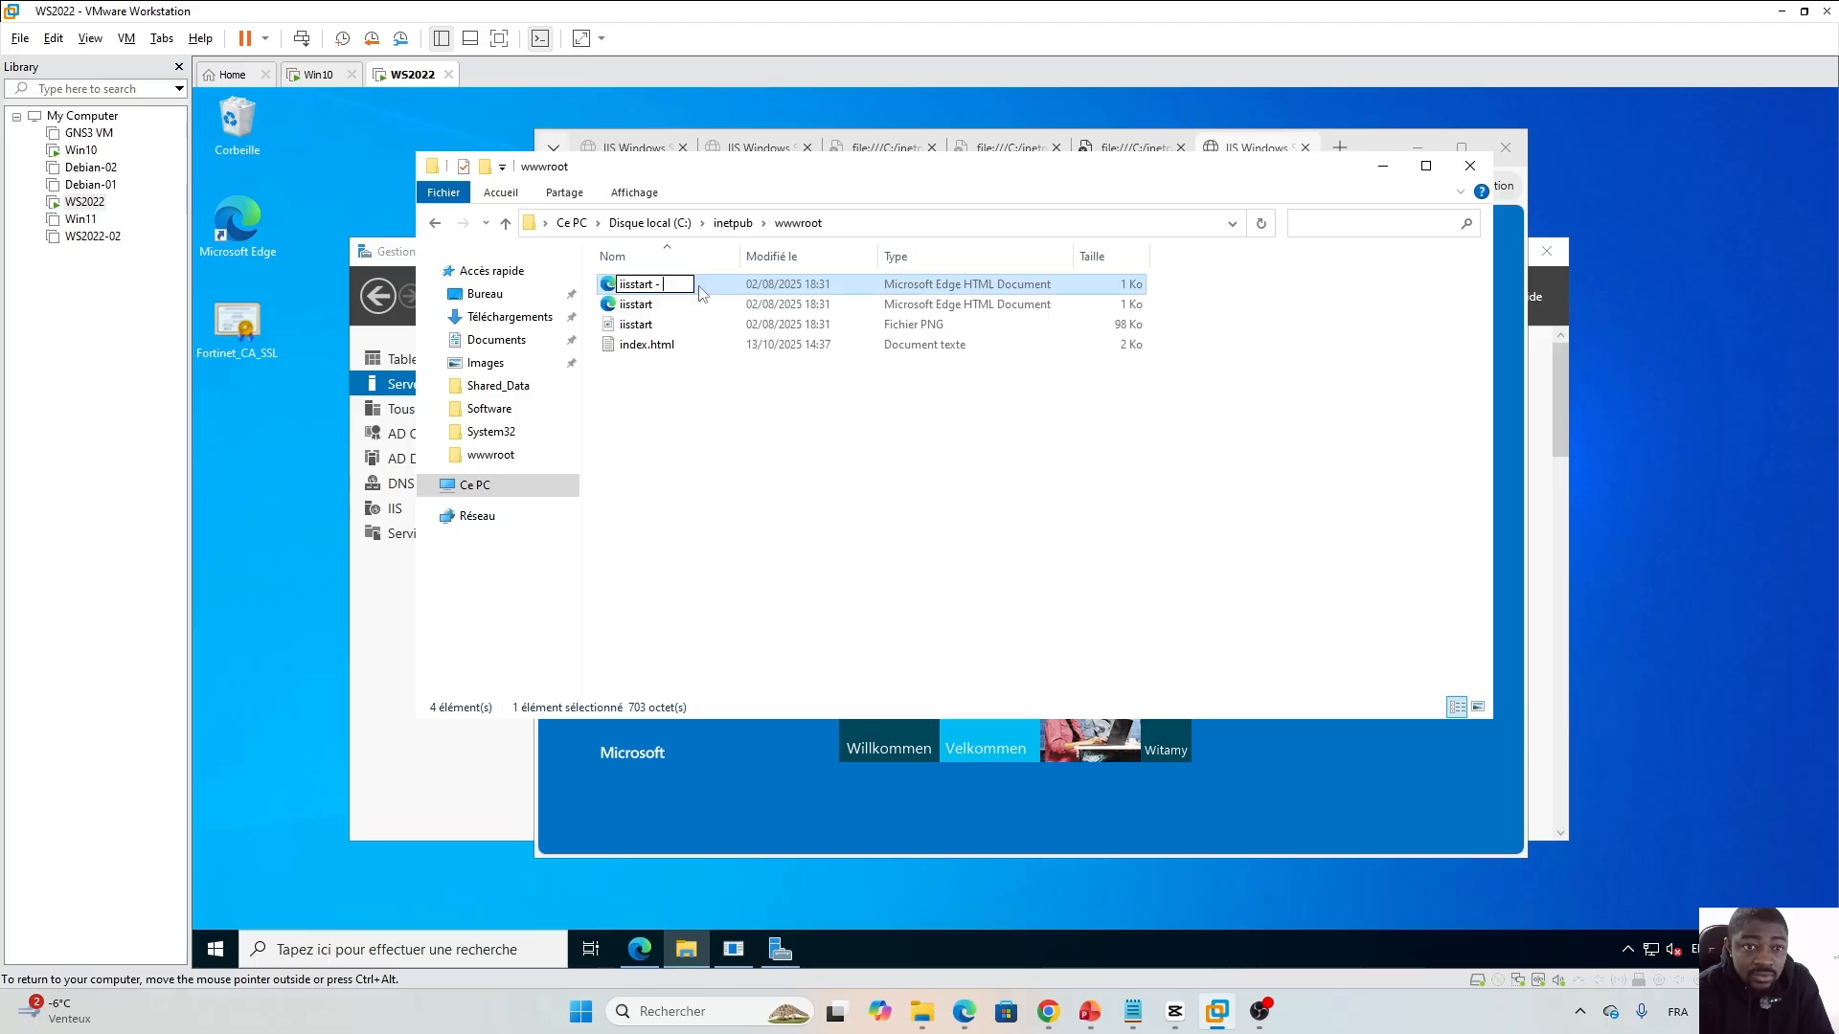
type("OLD")
key("Return")
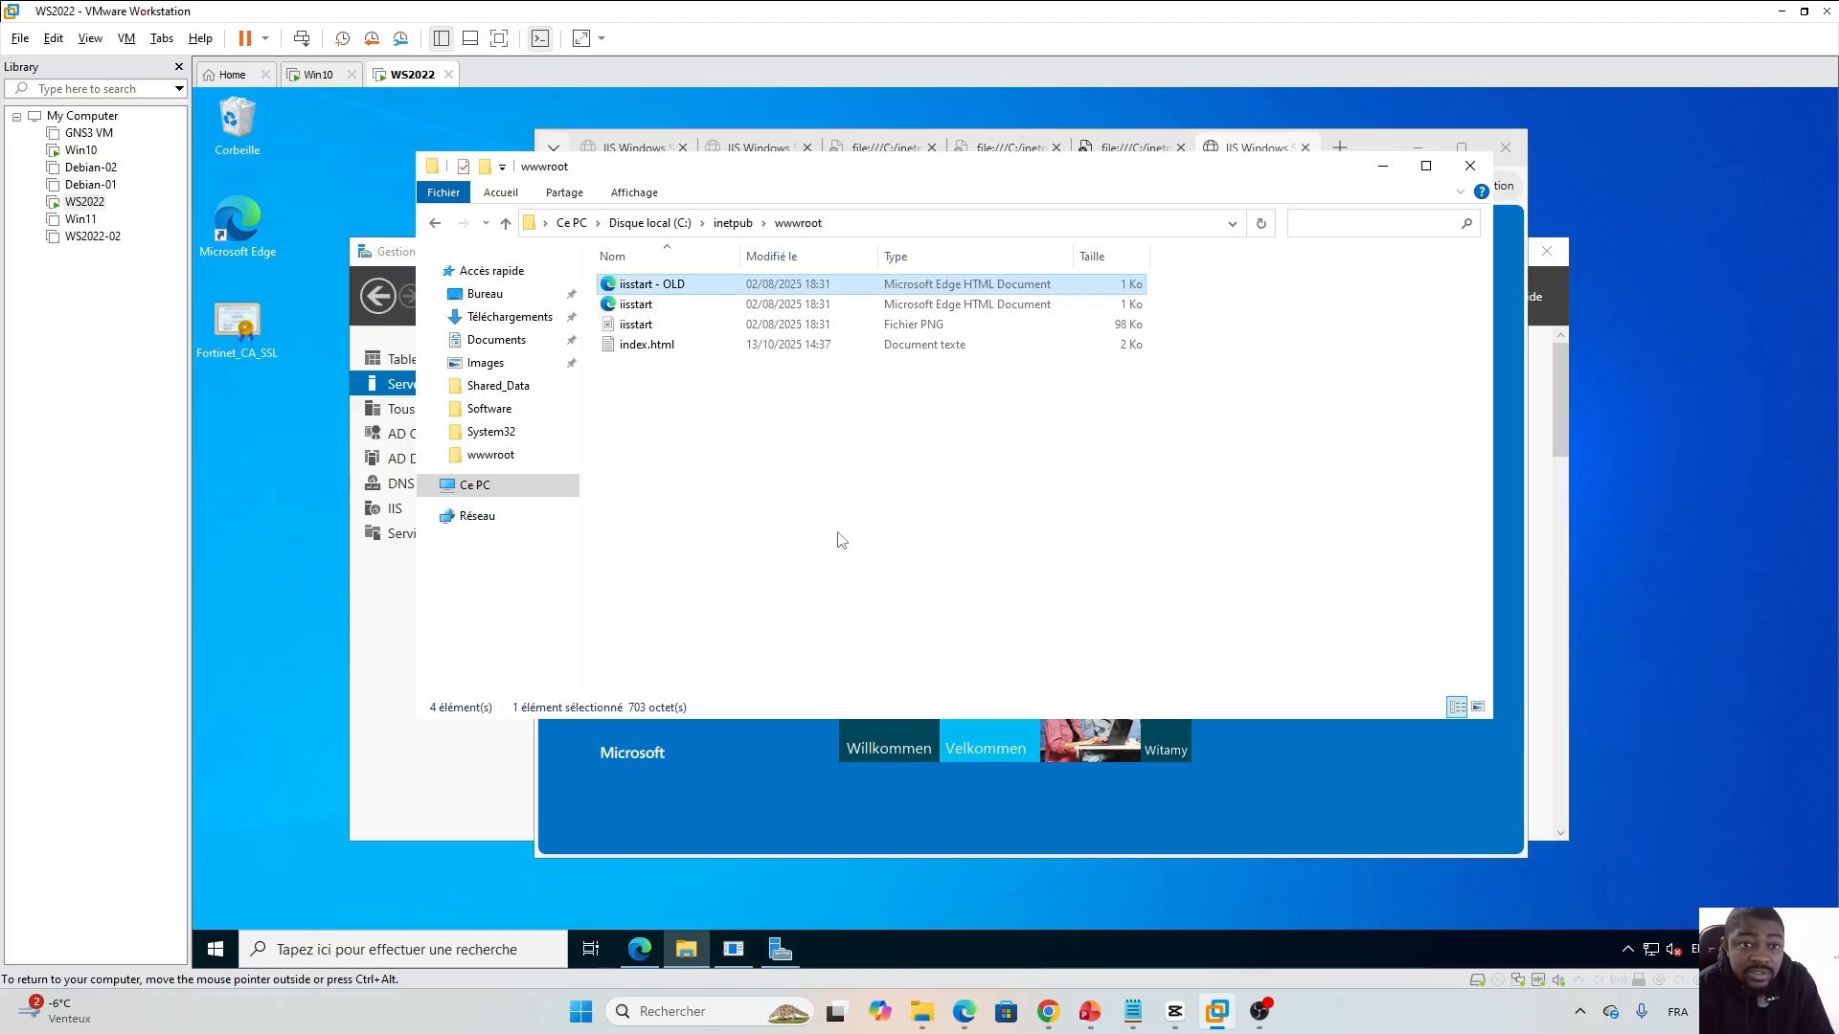
Open the original iisstart HTML document in the virtual machine's Notepad and delete all of its code.
right_click(676, 305)
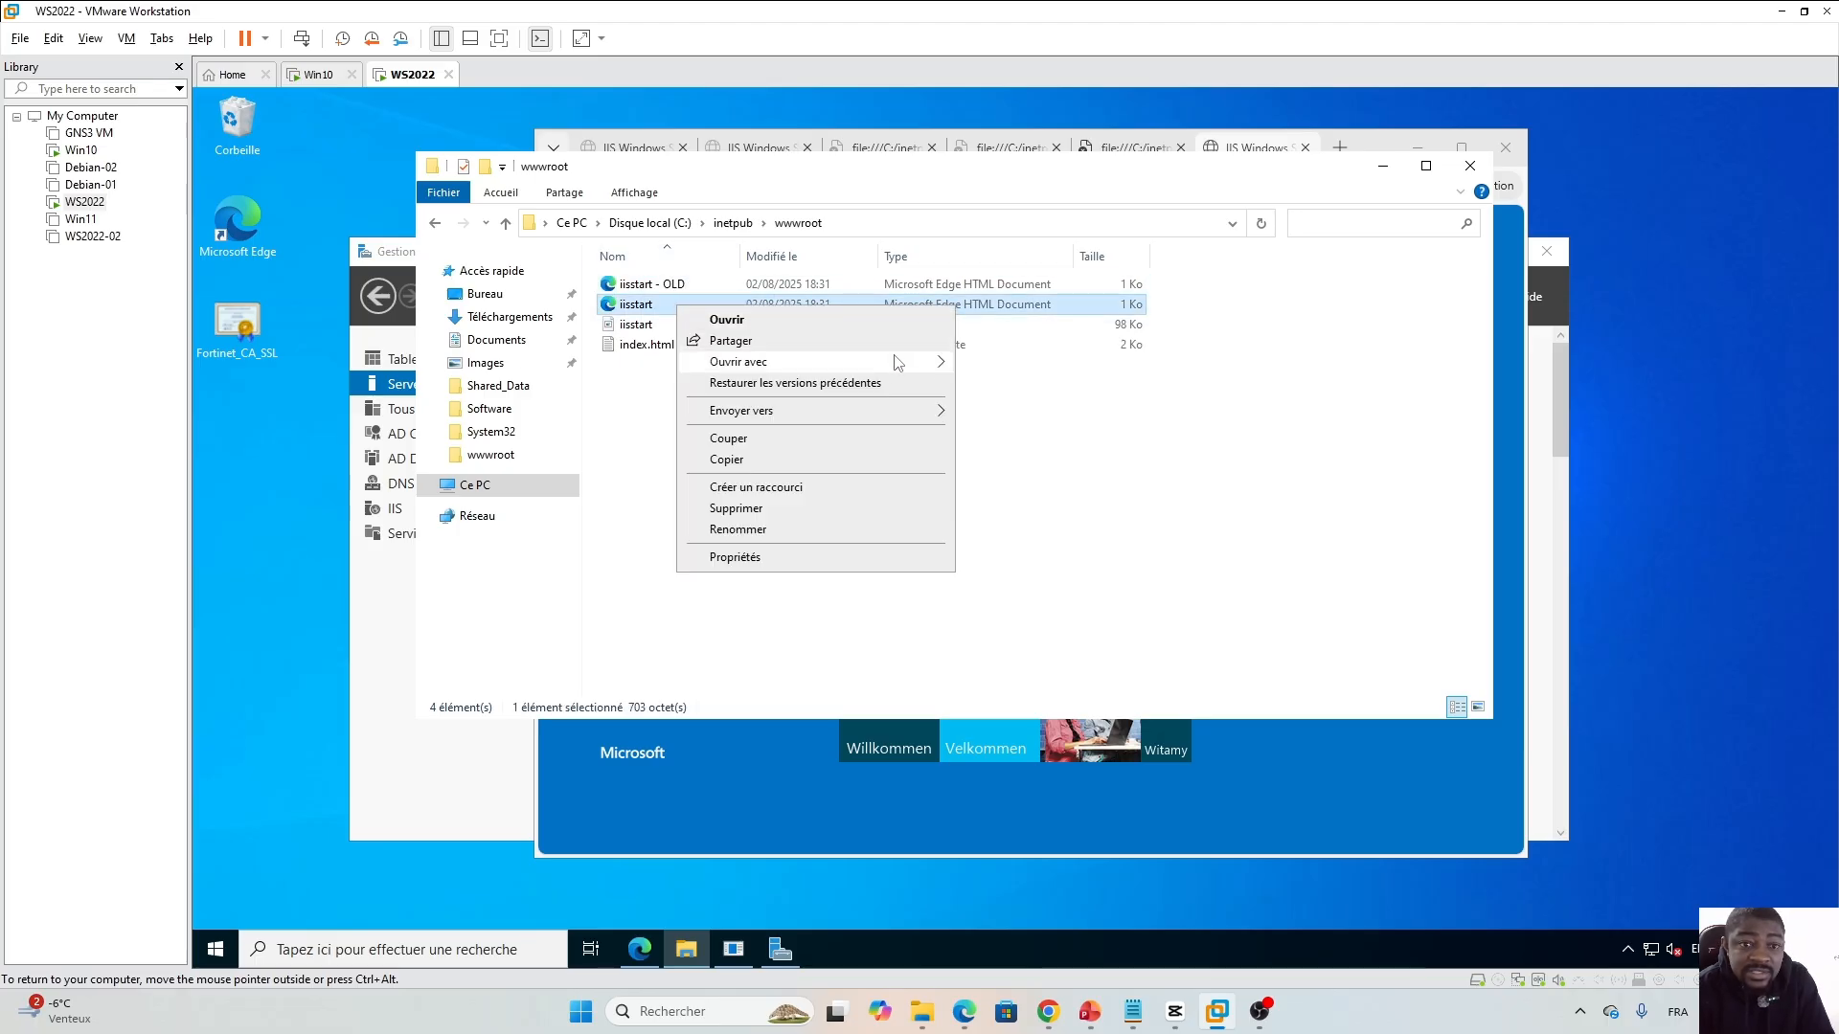
mouse_move(898, 362)
left_click(972, 364)
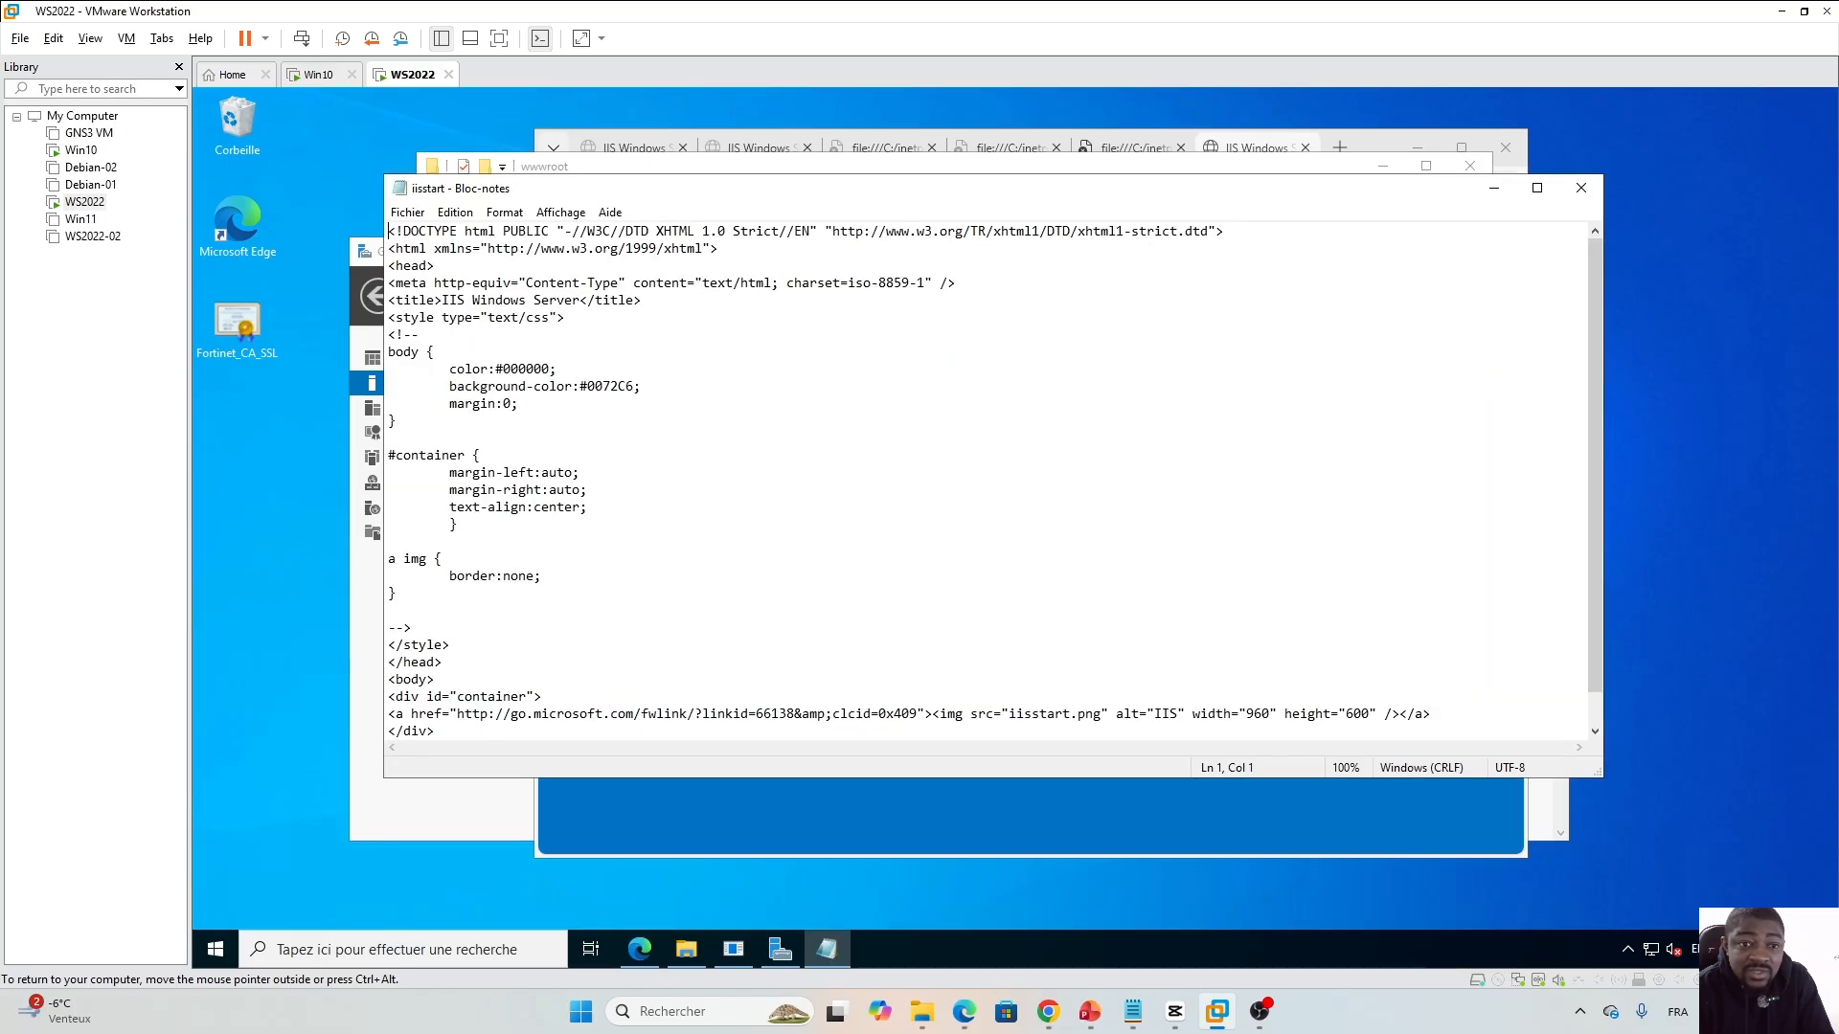
left_click(544, 577)
key("ctrl+a")
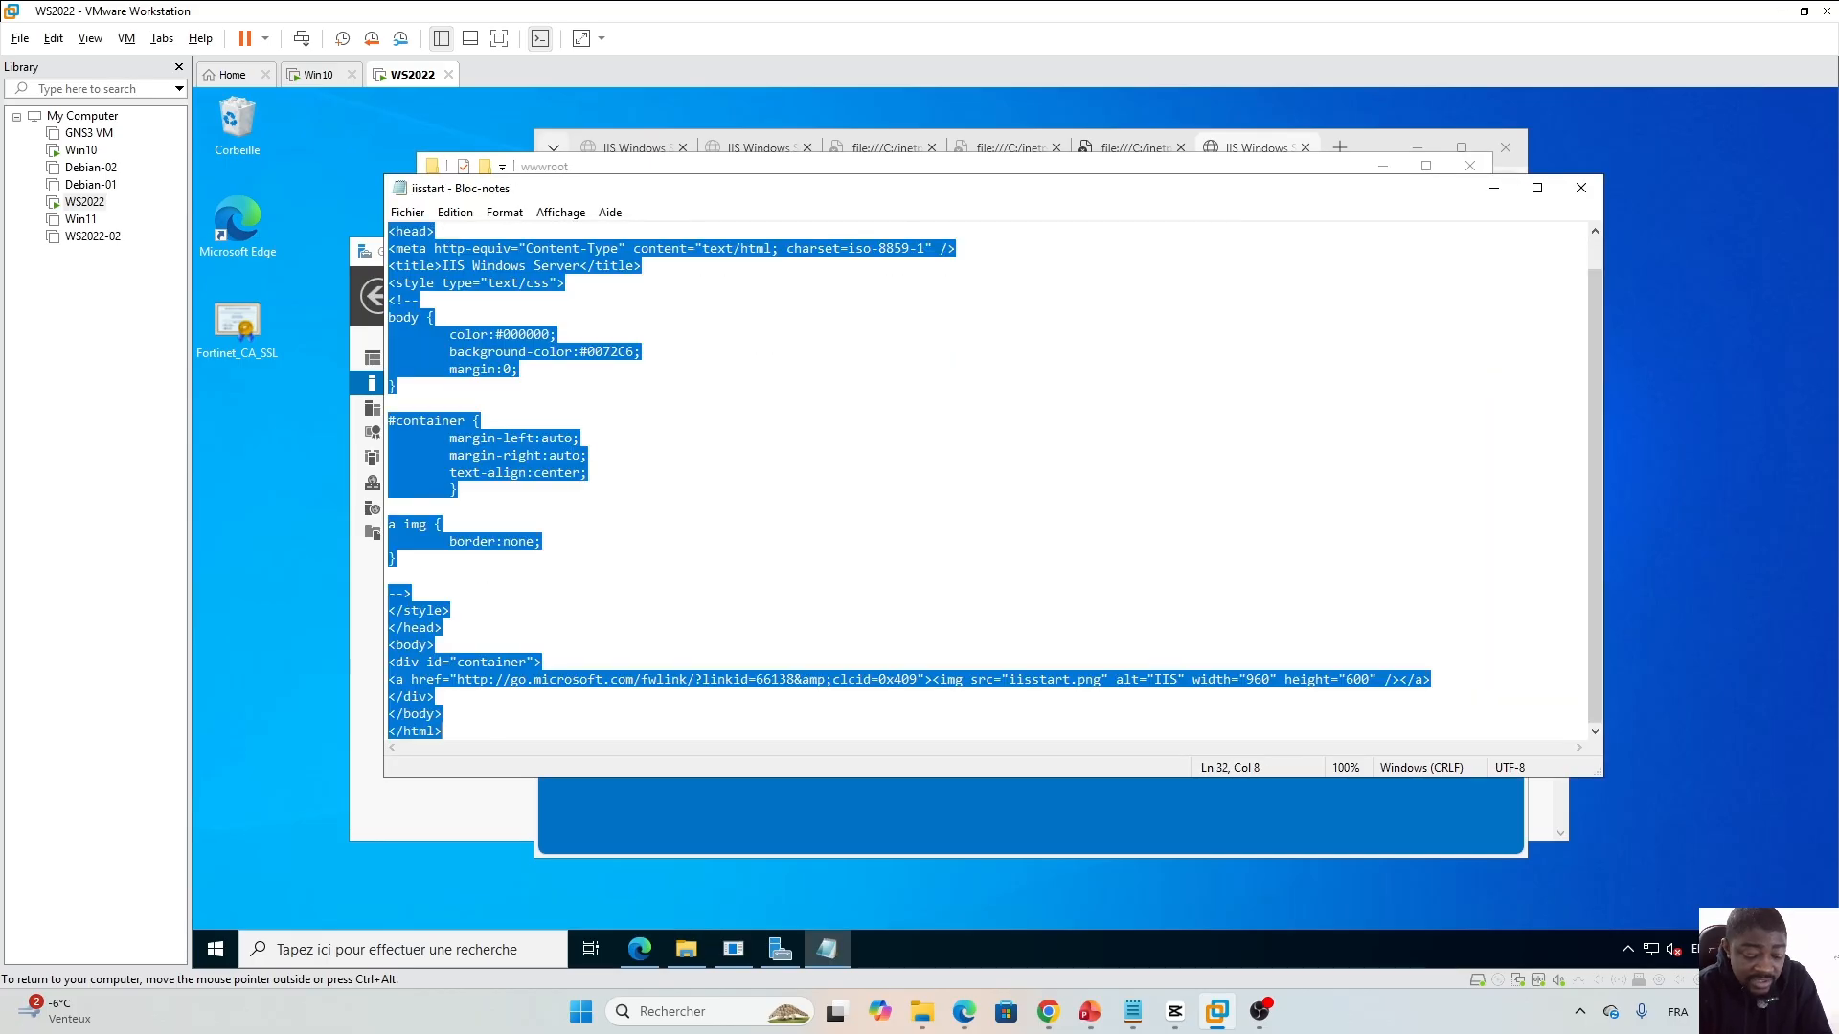
key("Delete")
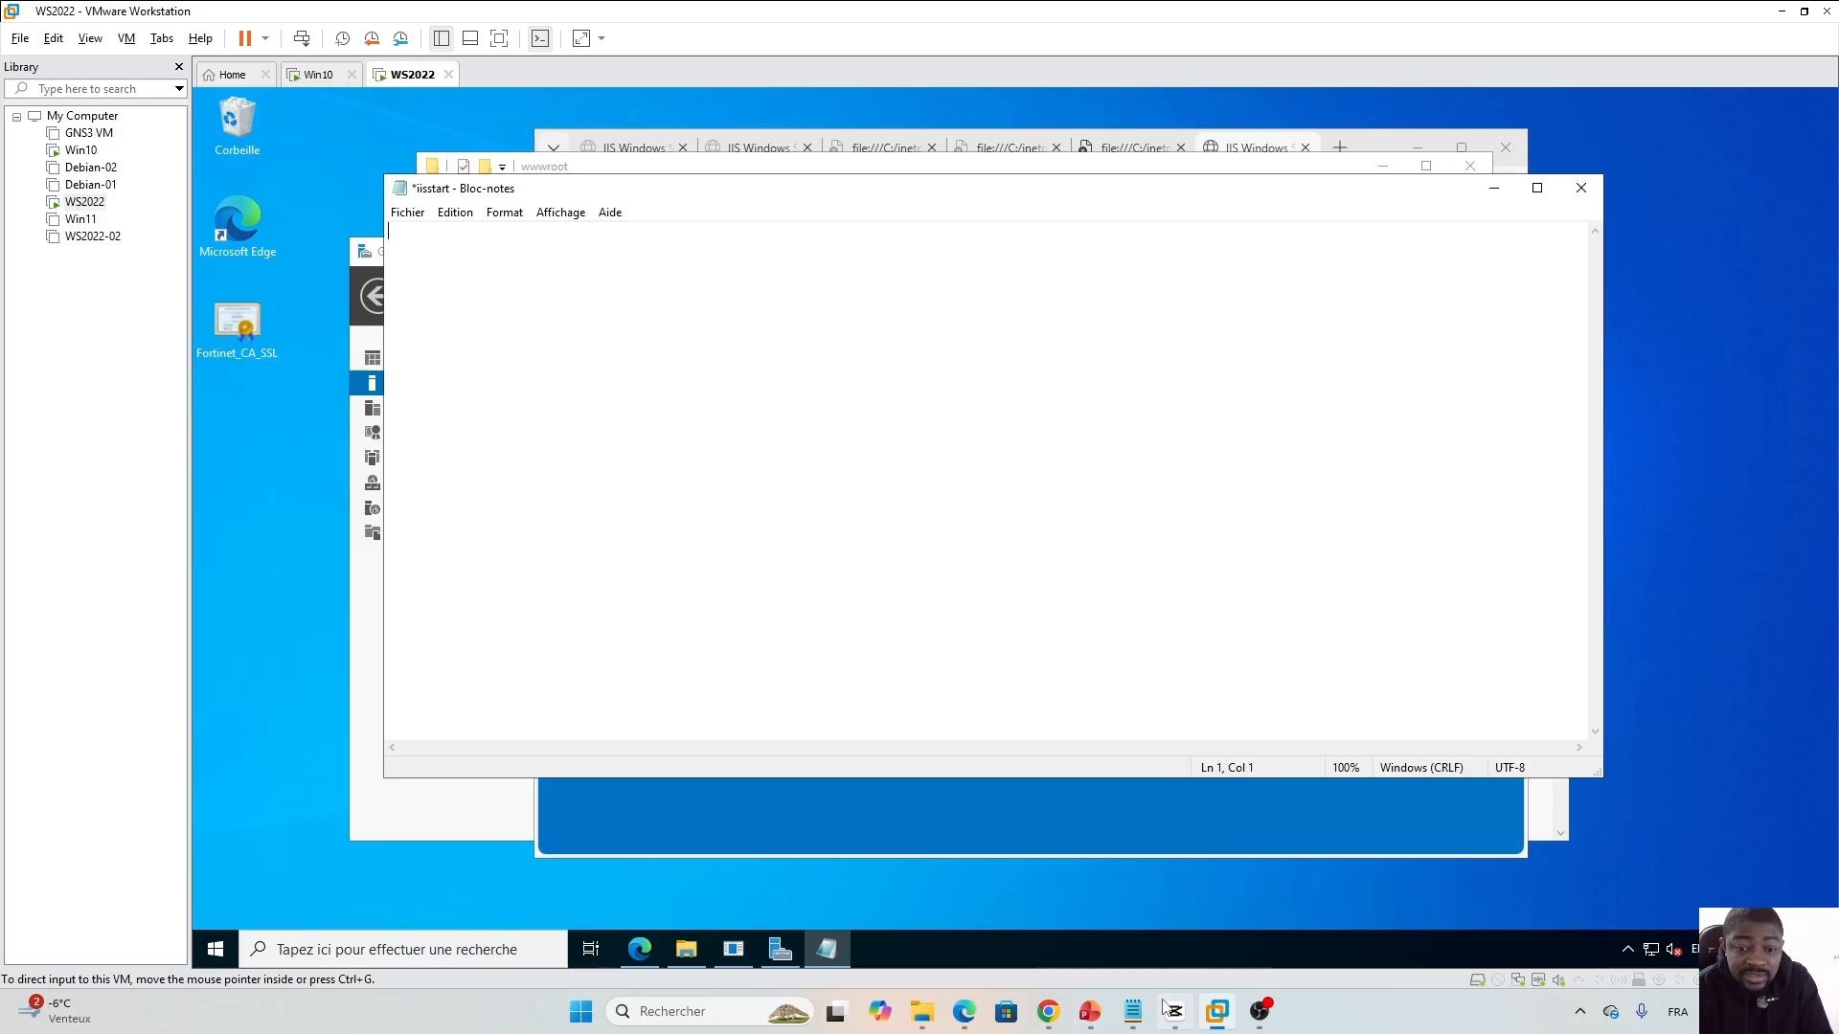
Paste the host Notepad's Open Ticket sample HTML into the emptied iisstart file, save it, and close the editor.
left_click(1133, 1013)
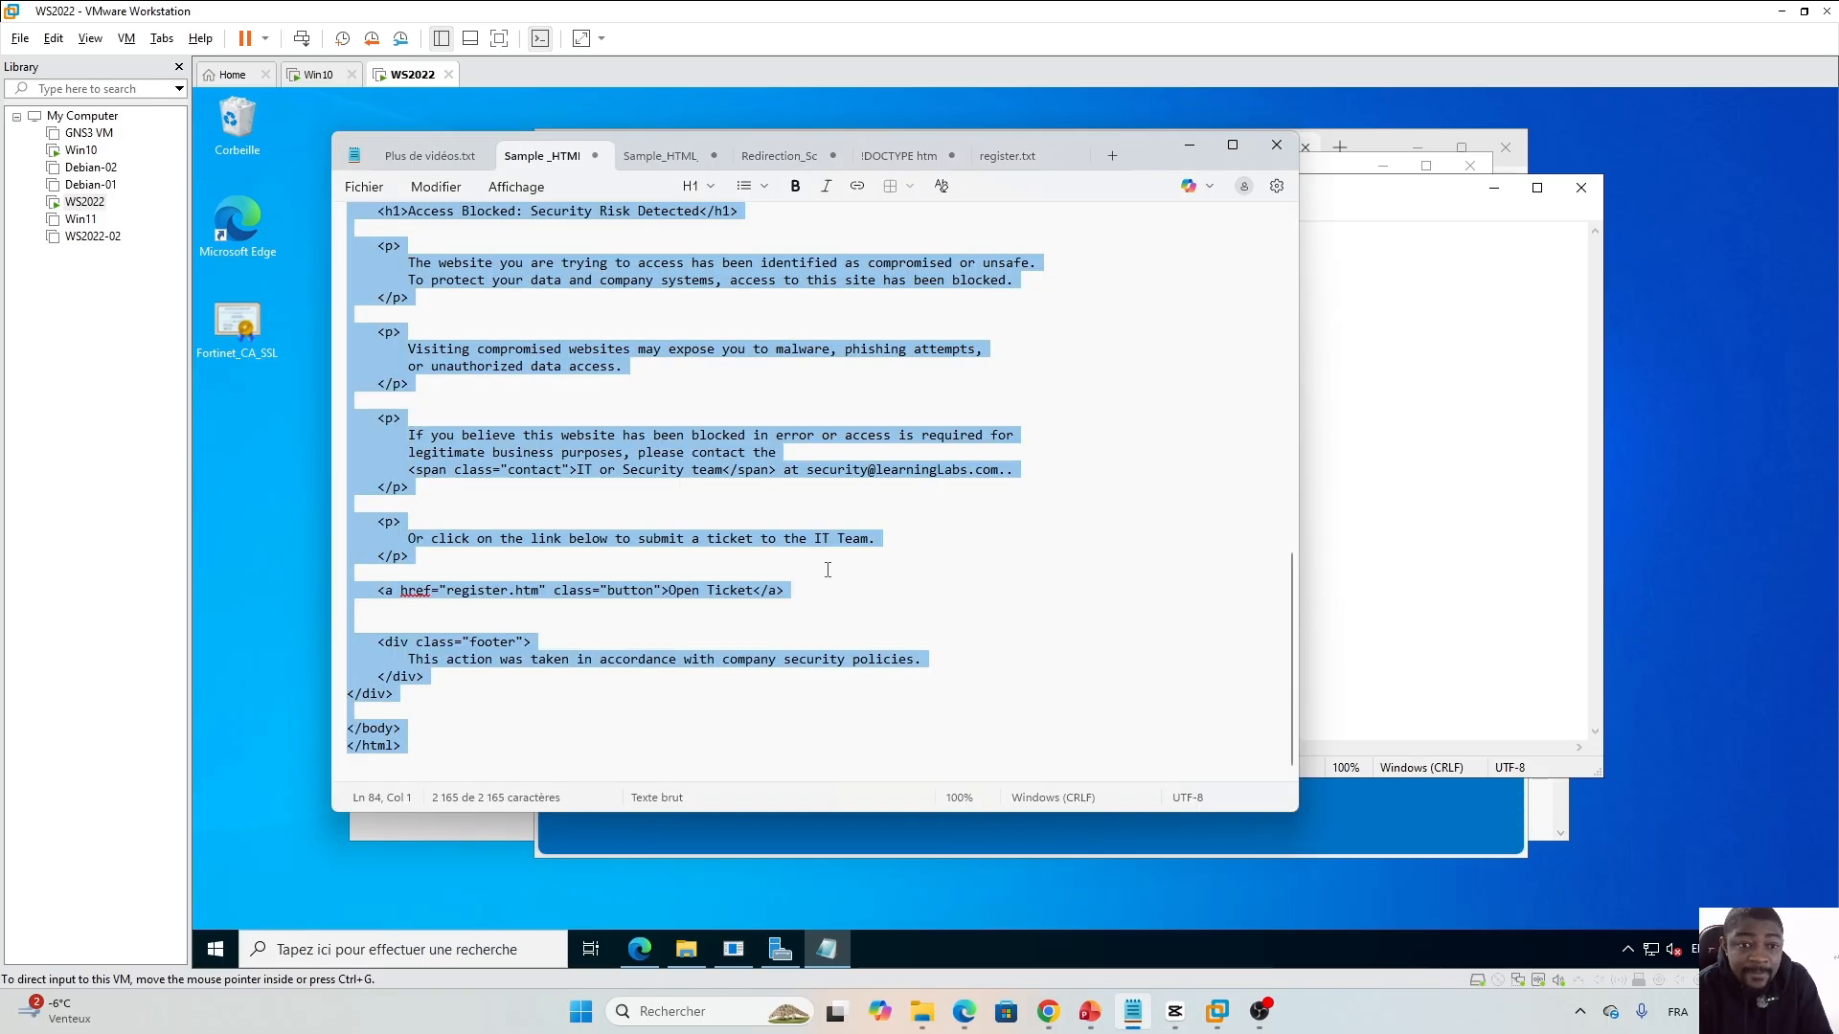
left_click(1361, 474)
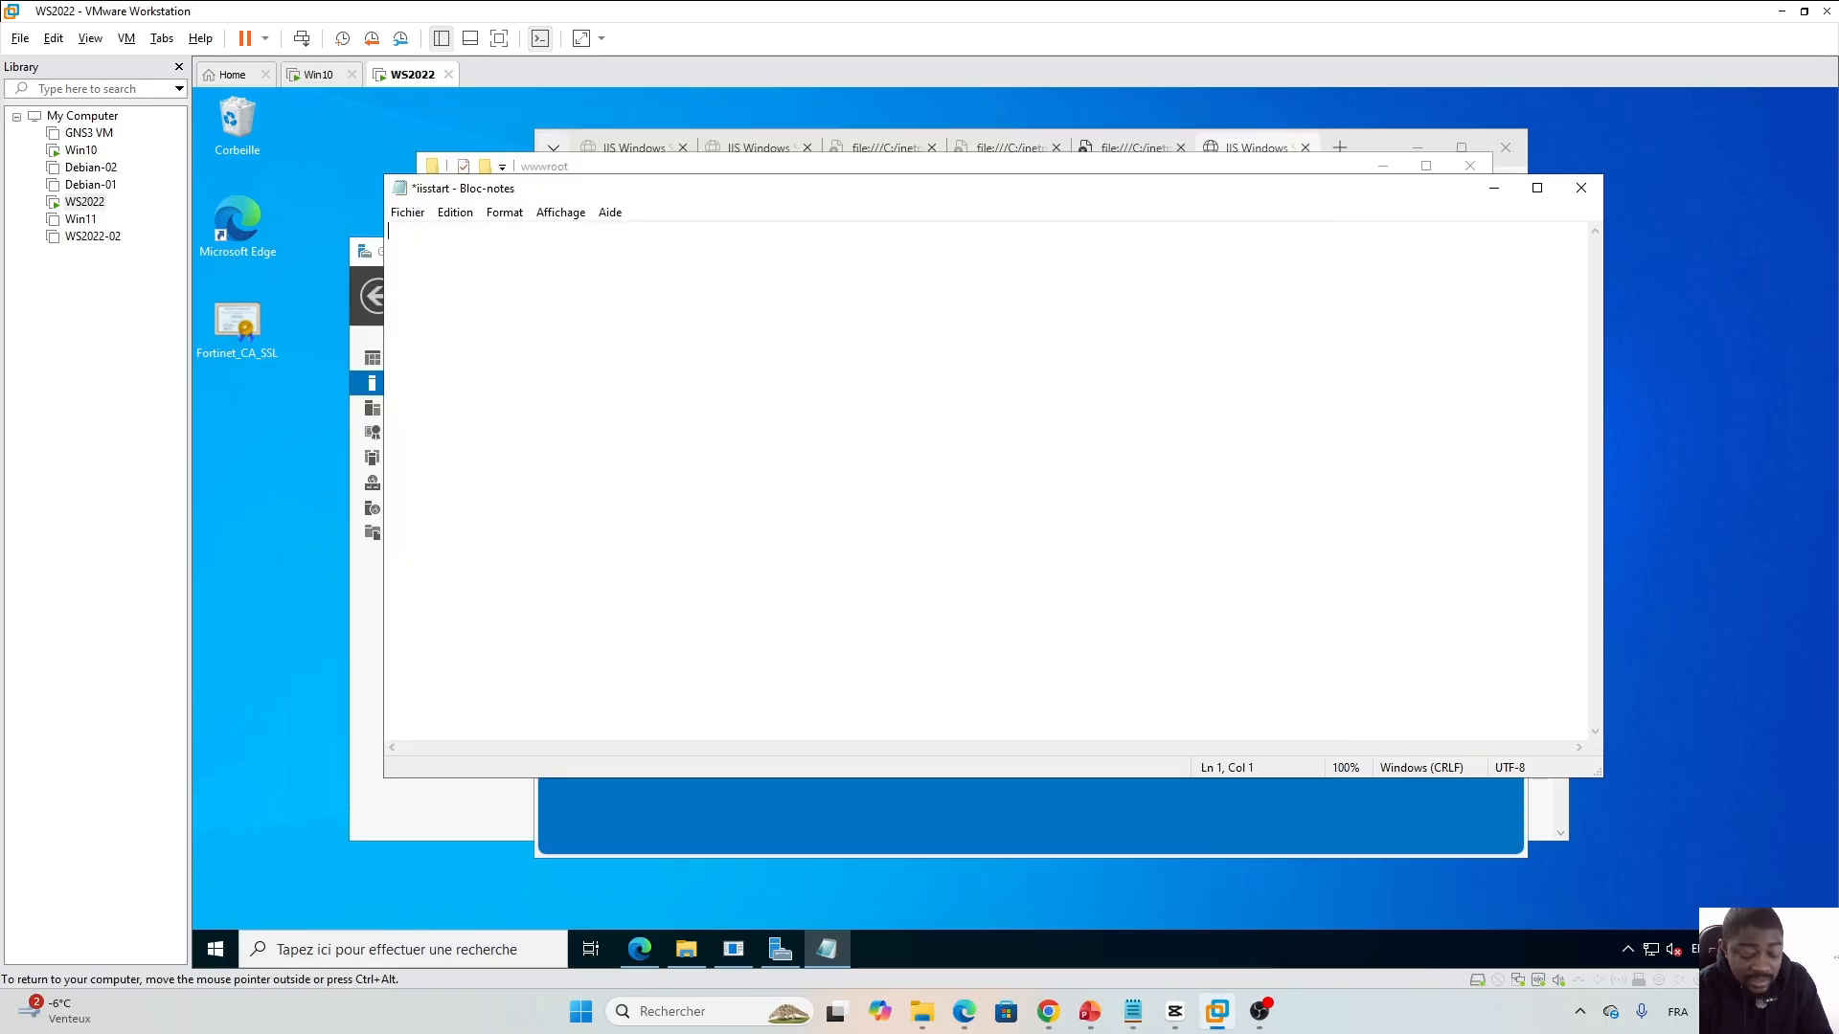
key("ctrl+v")
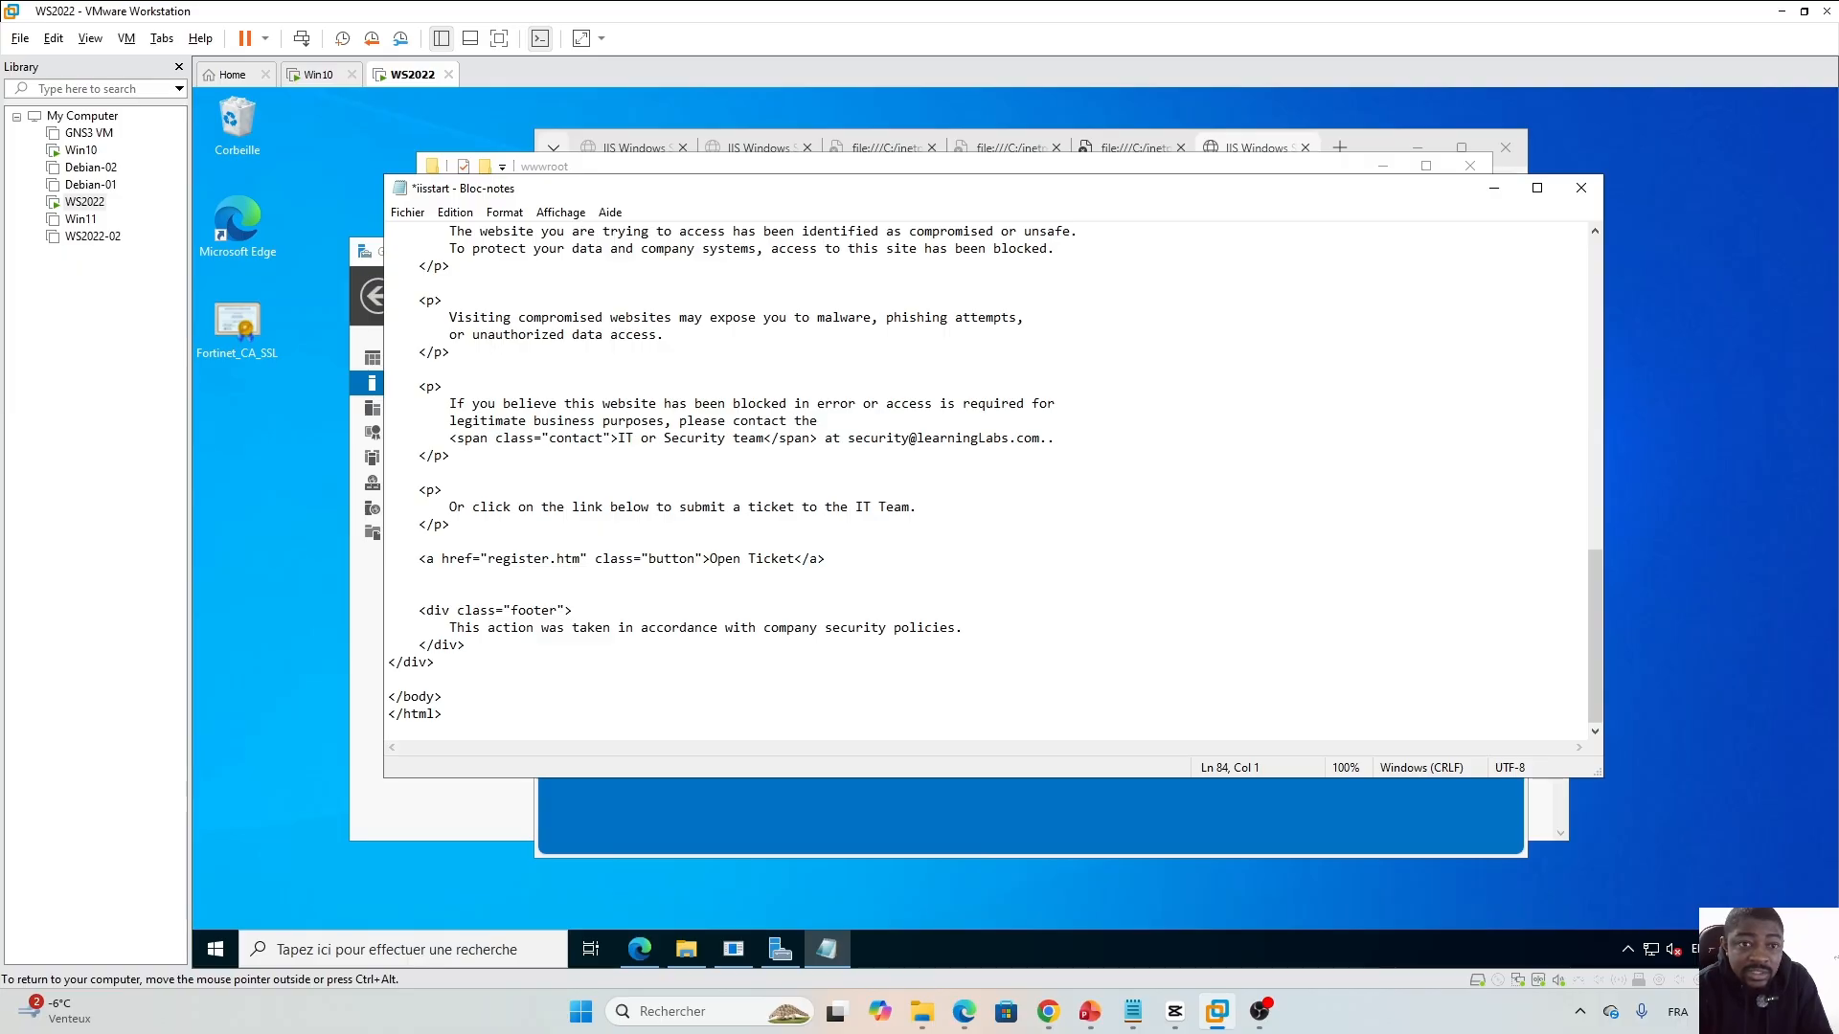
key("ctrl+s")
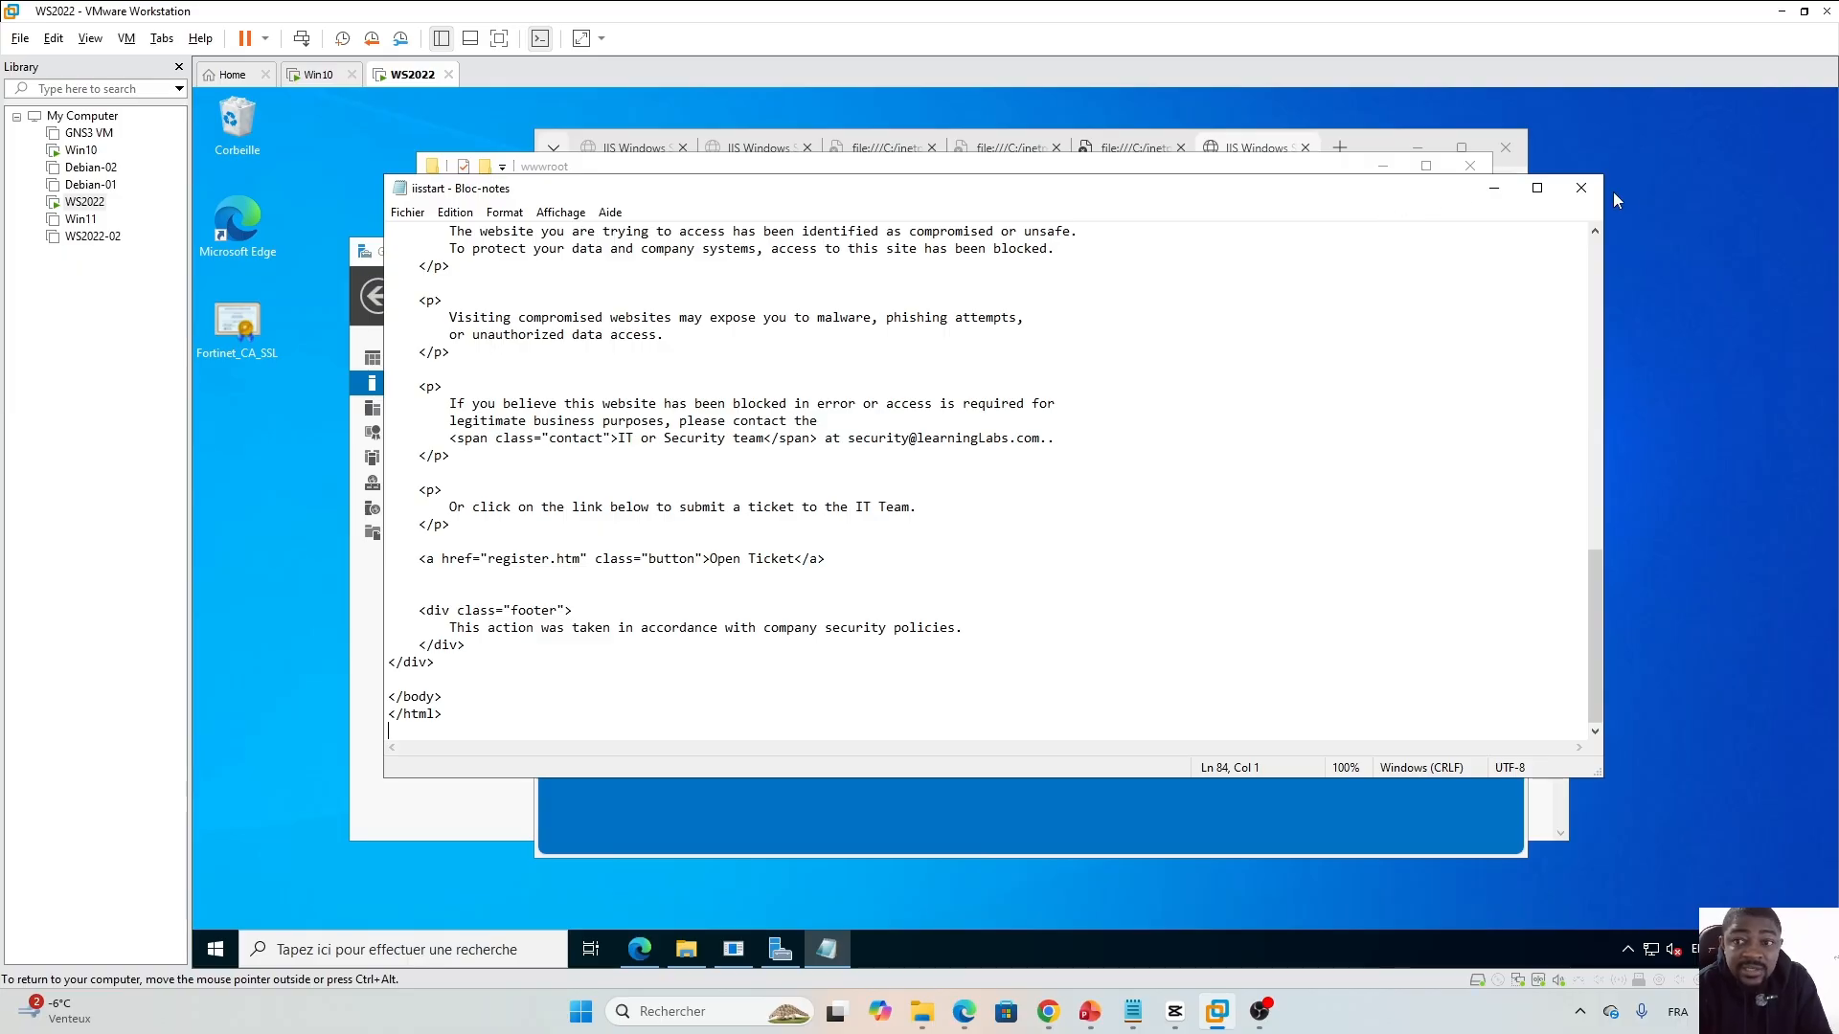
left_click(1585, 188)
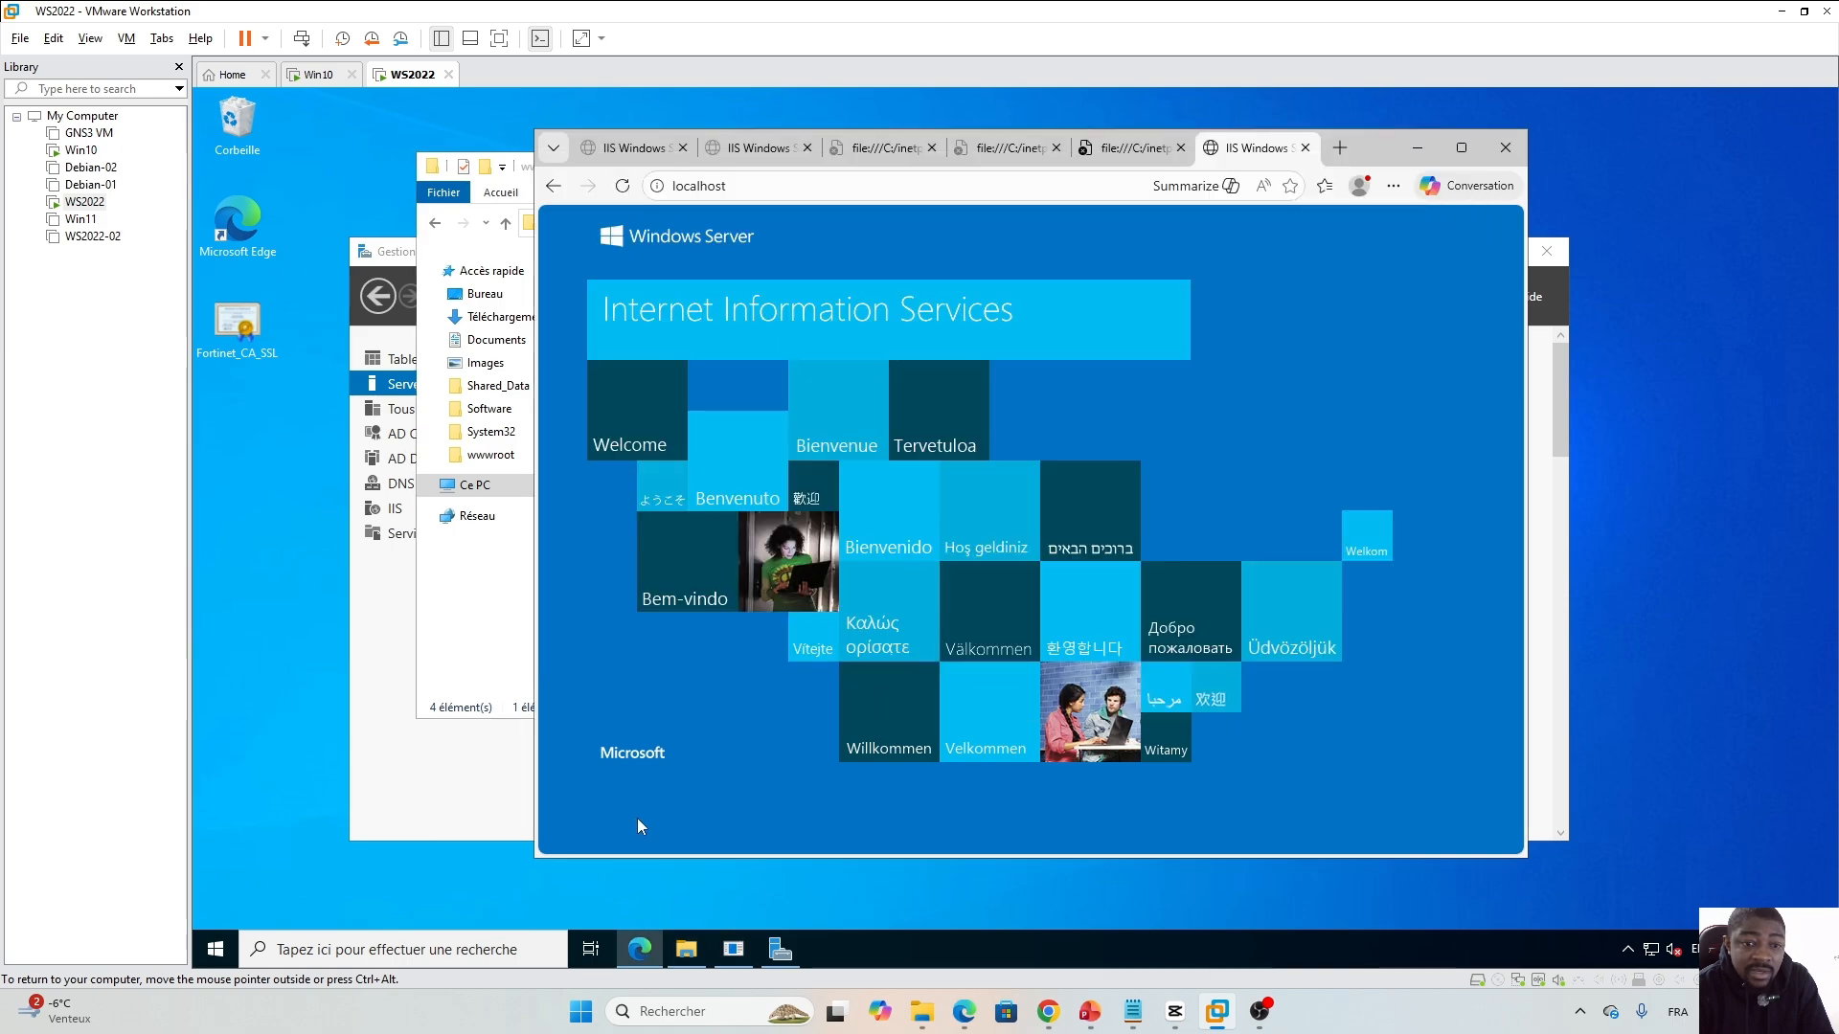
Reload localhost in Edge, highlight the security contact's e-mail on the warning page, and test the Open Ticket link.
left_click(636, 818)
left_click(623, 186)
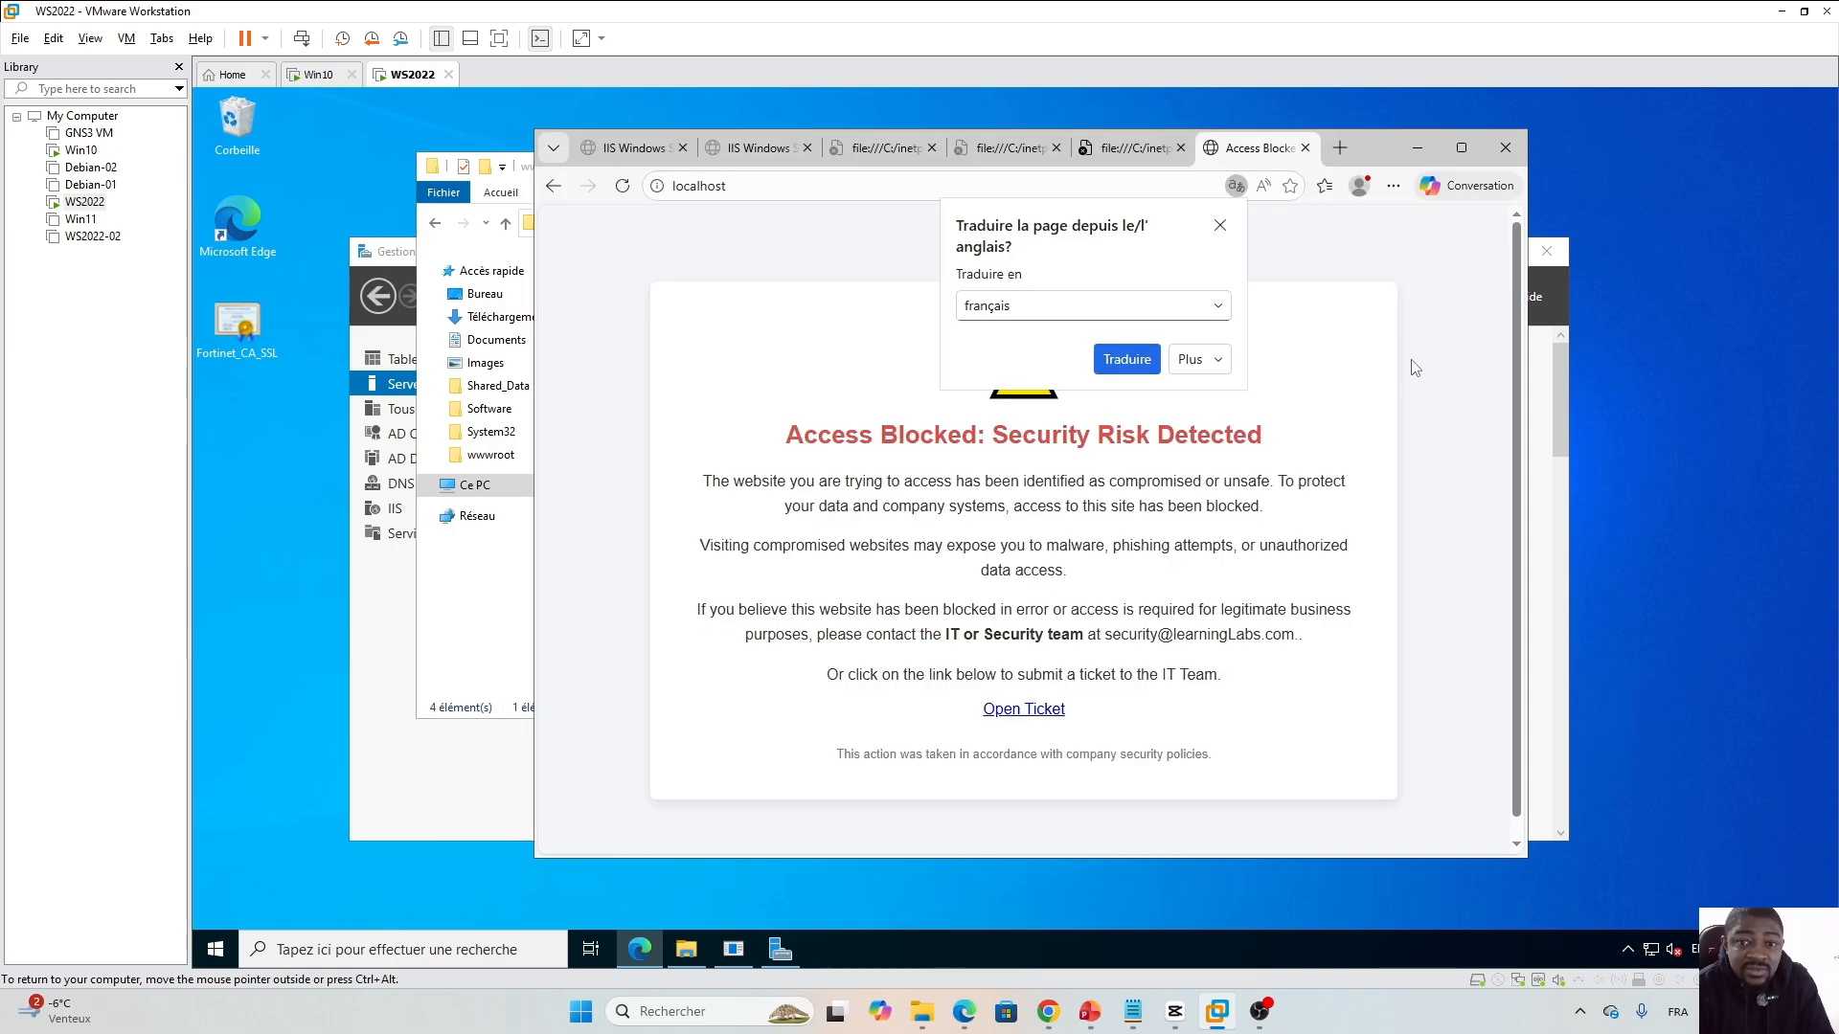
scroll(1516, 388, "down", 1)
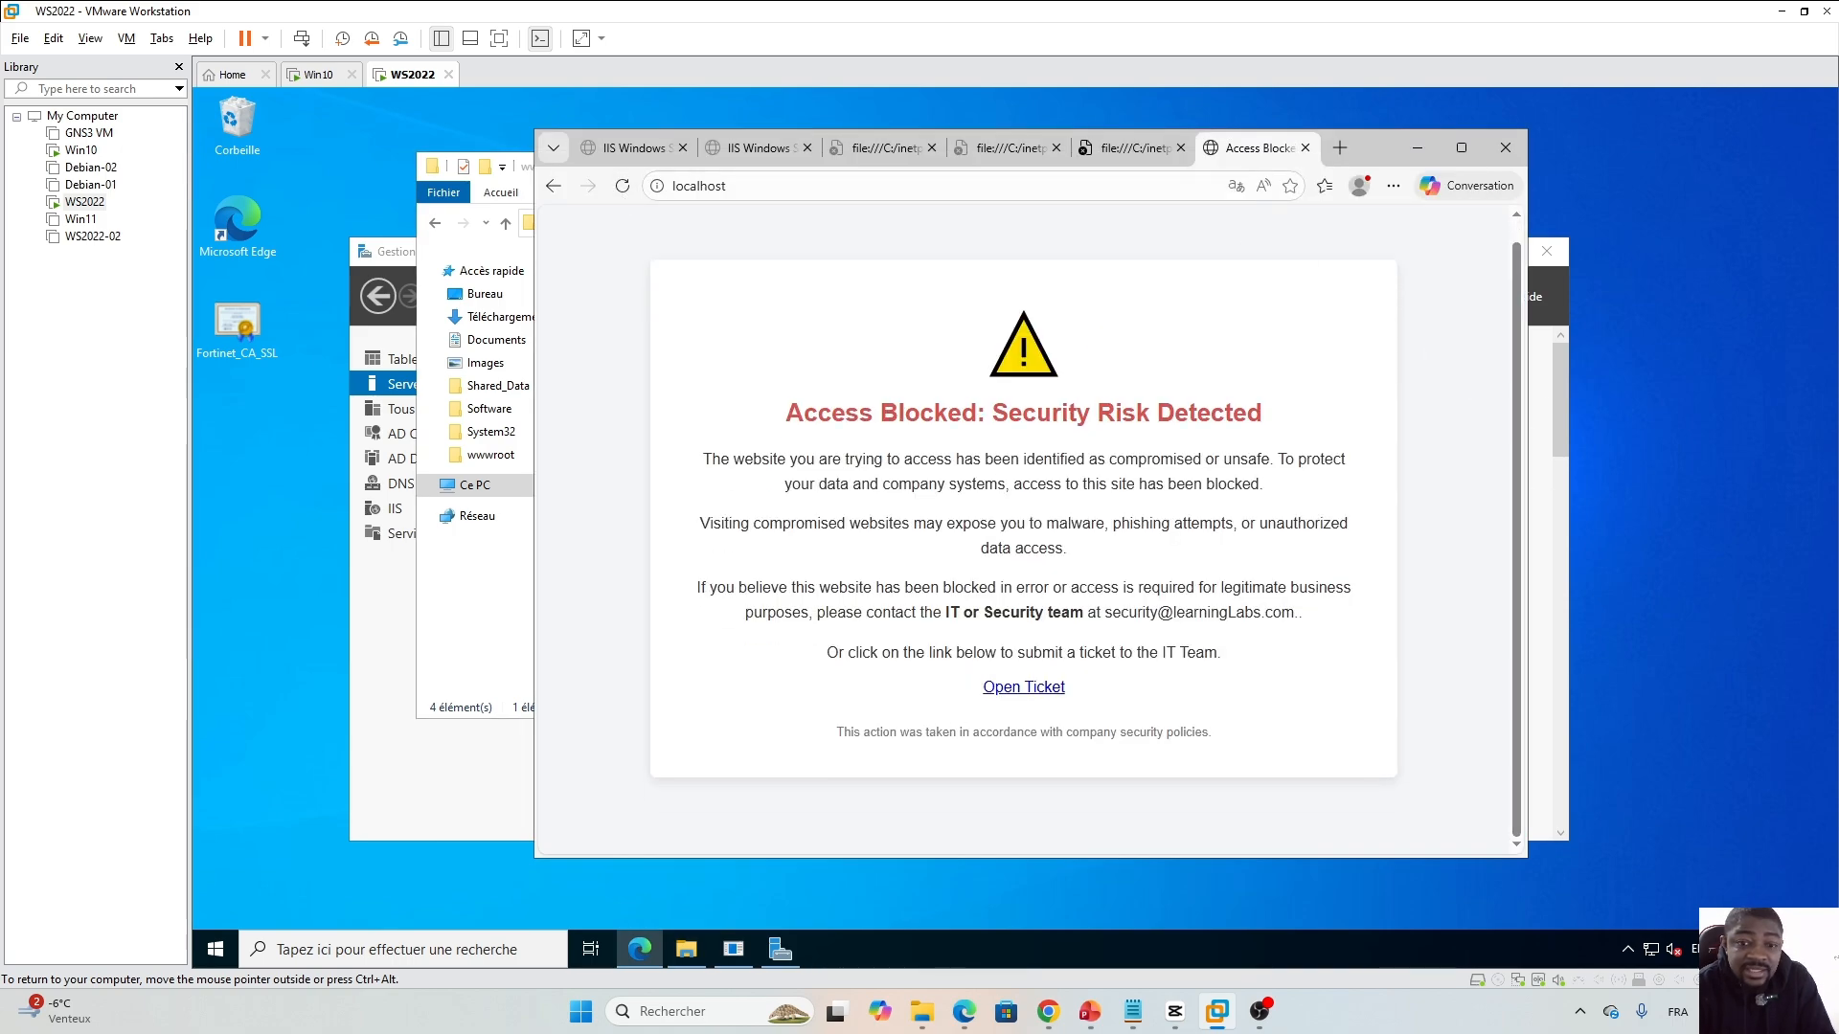
left_click_drag(1104, 613, 1307, 621)
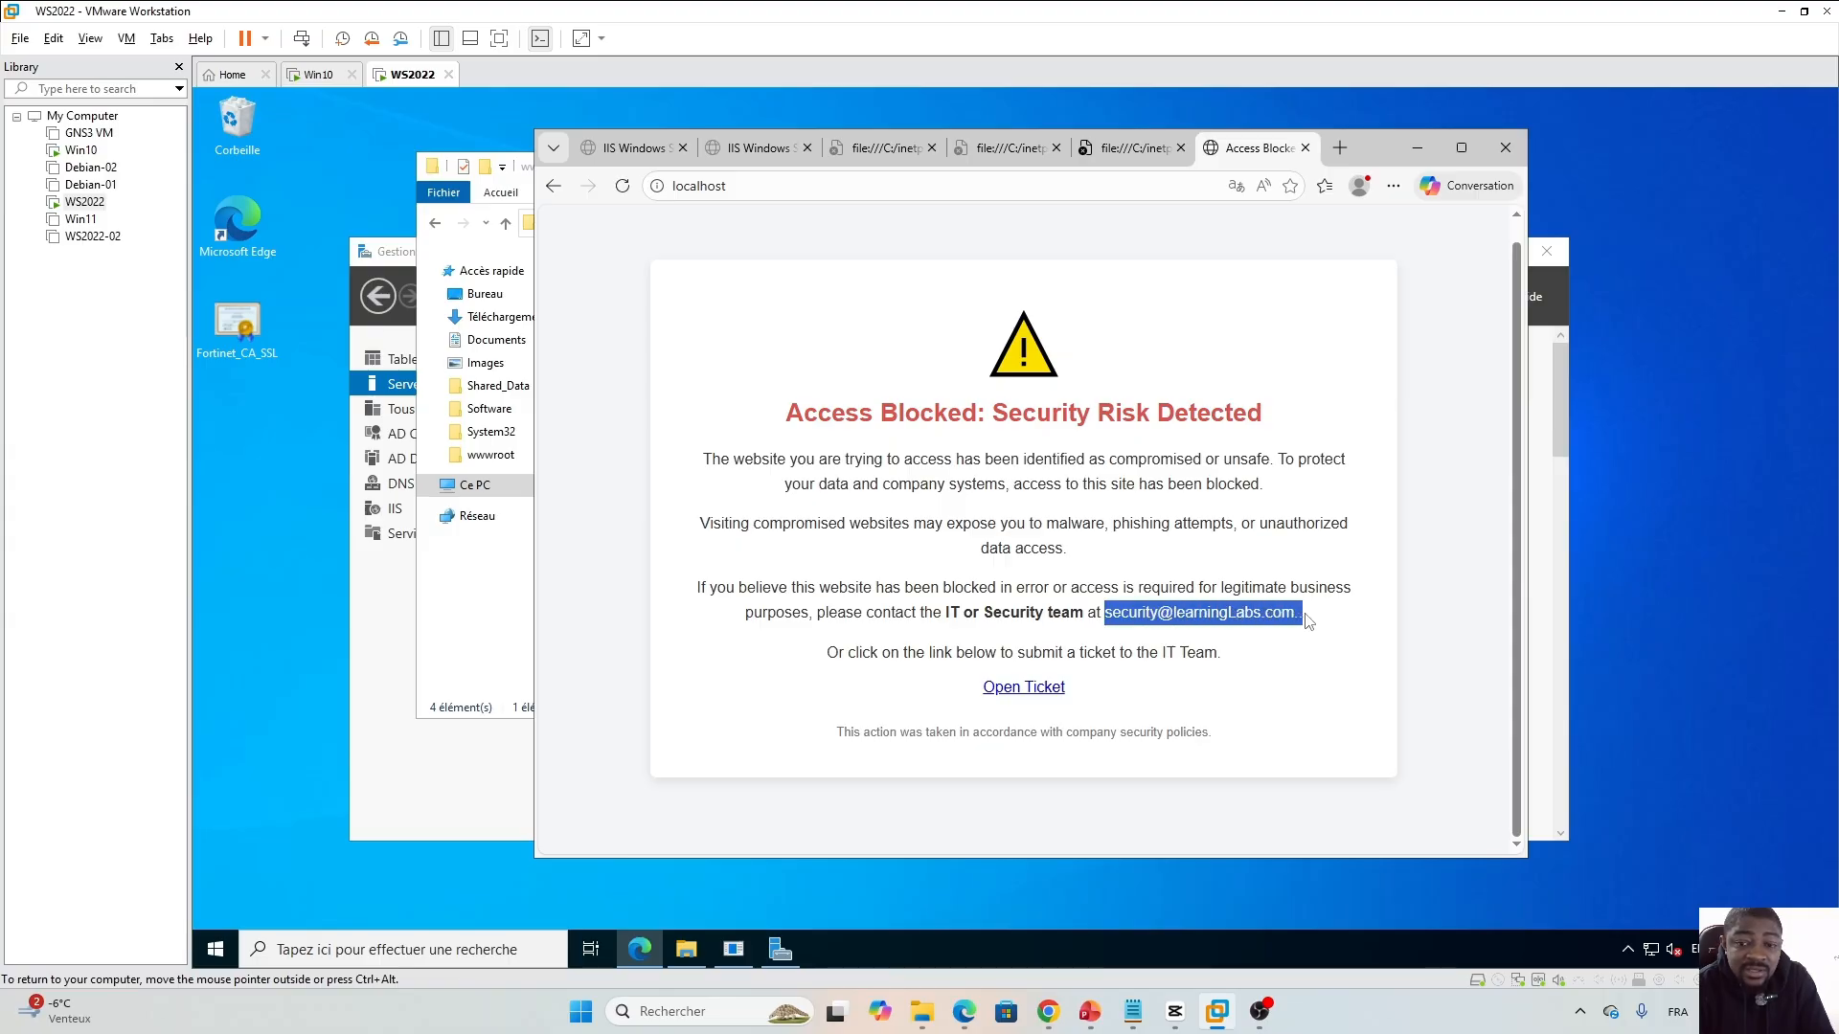
left_click(1296, 682)
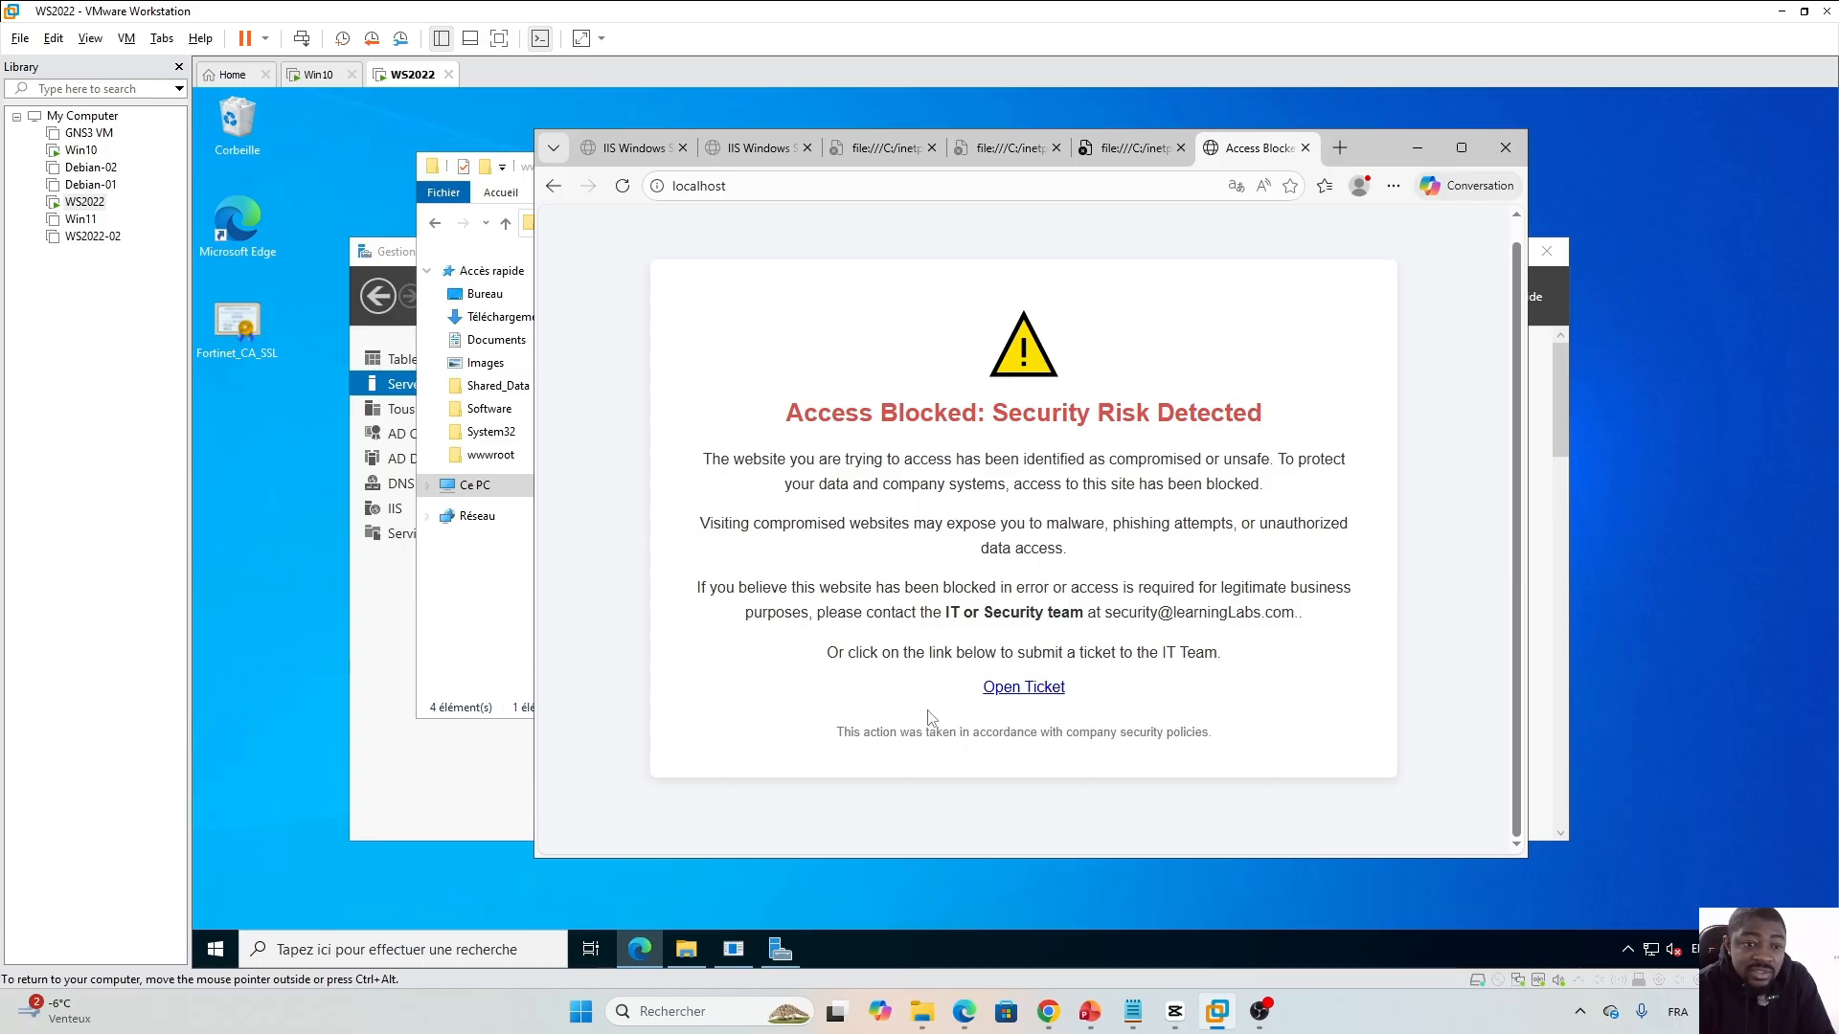
left_click(1023, 690)
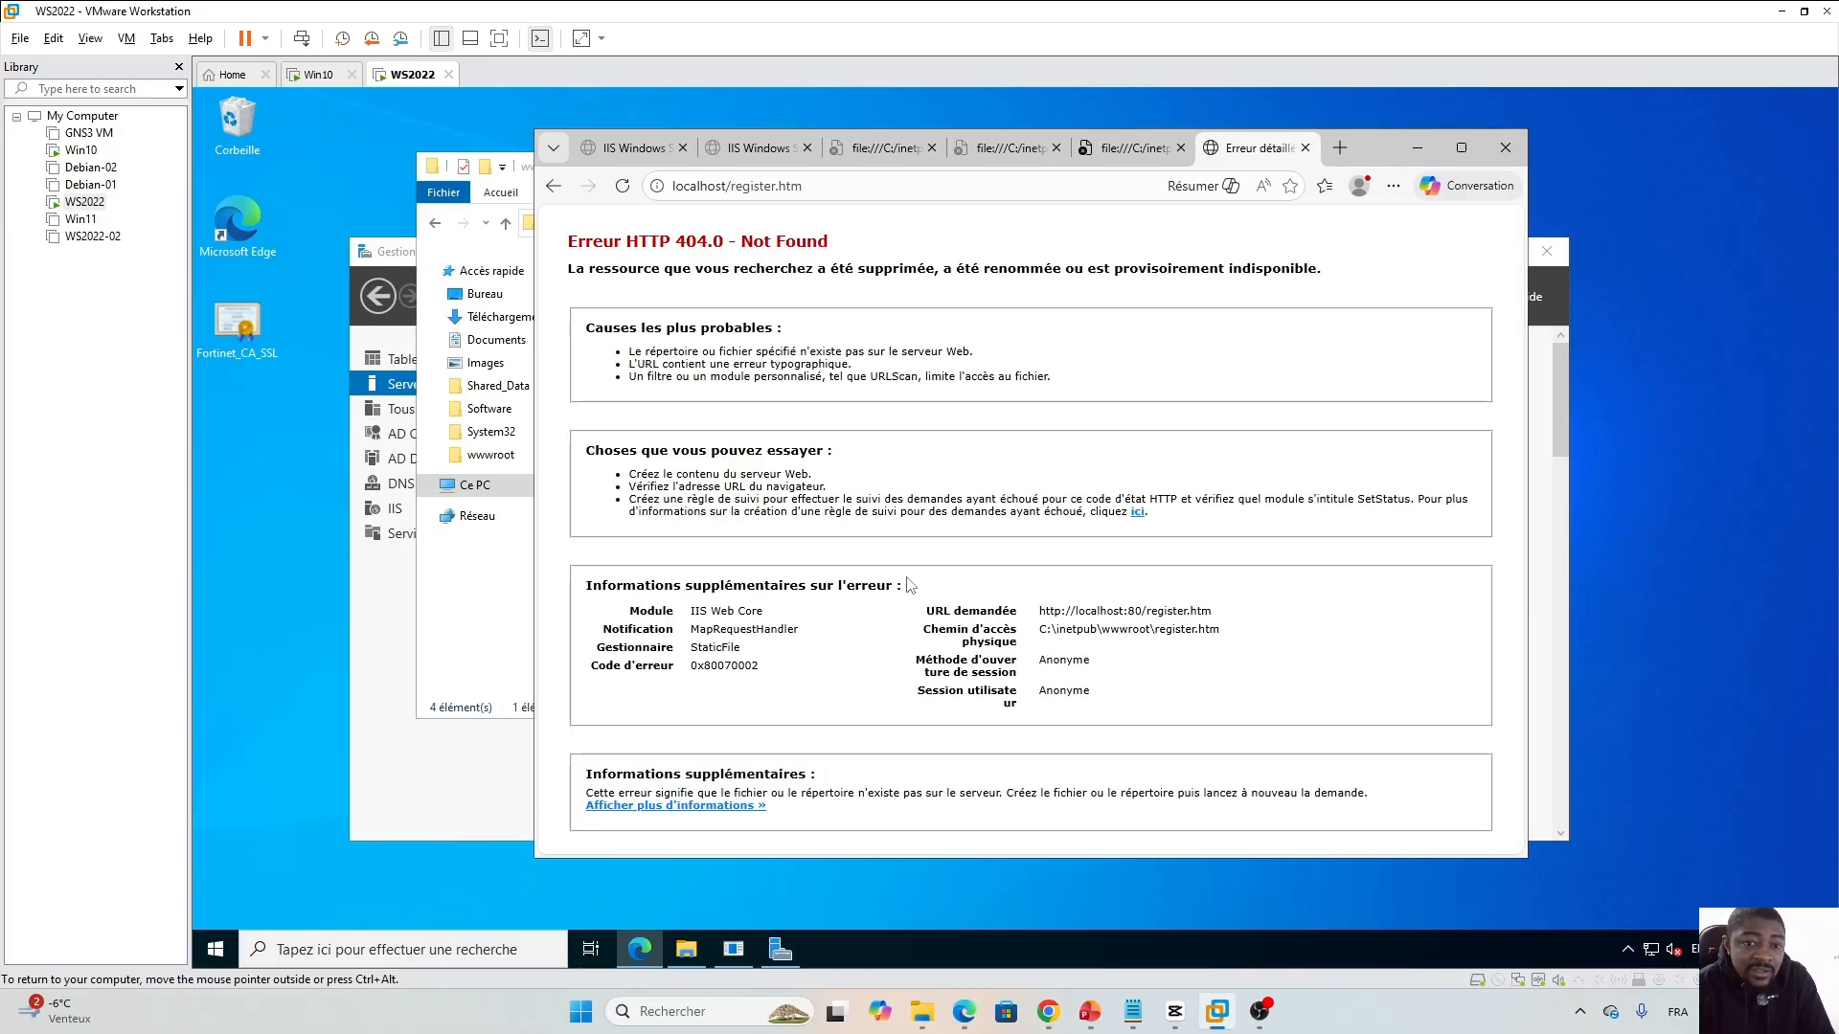
Duplicate the edited iisstart HTML document in the wwwroot folder and name the copy "register".
left_click(494, 645)
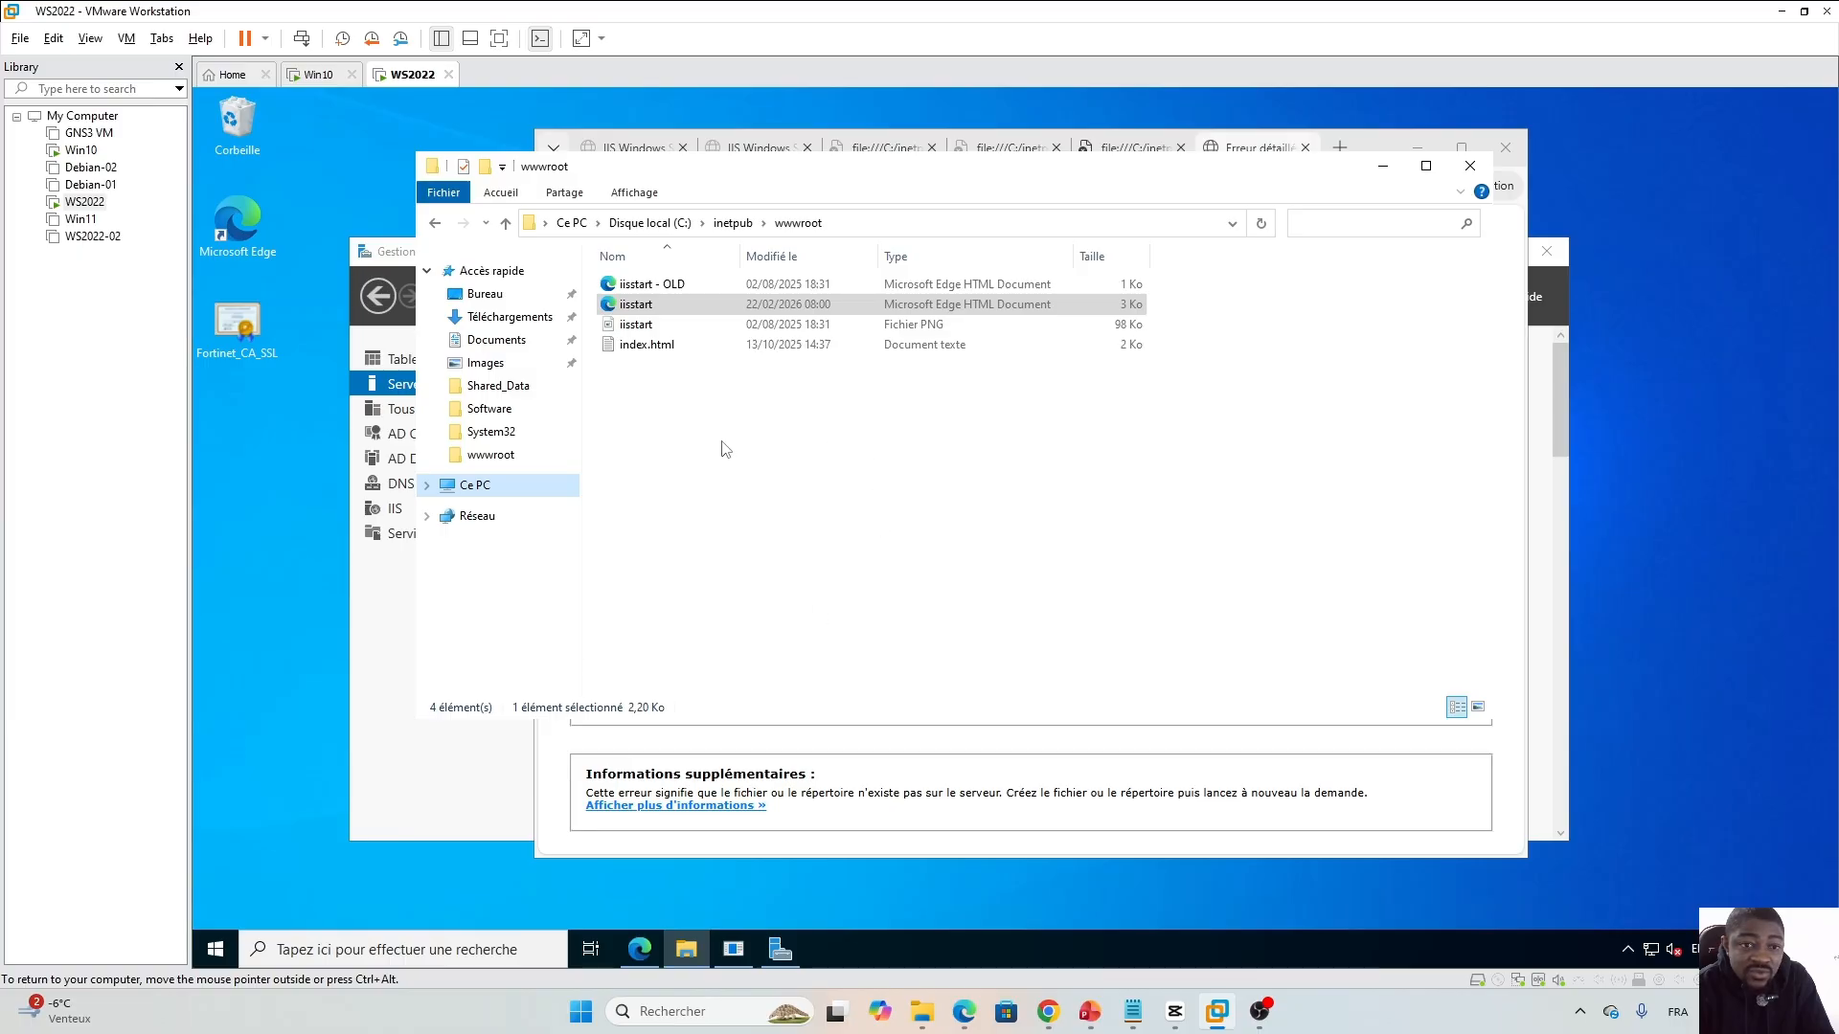
left_click(663, 311)
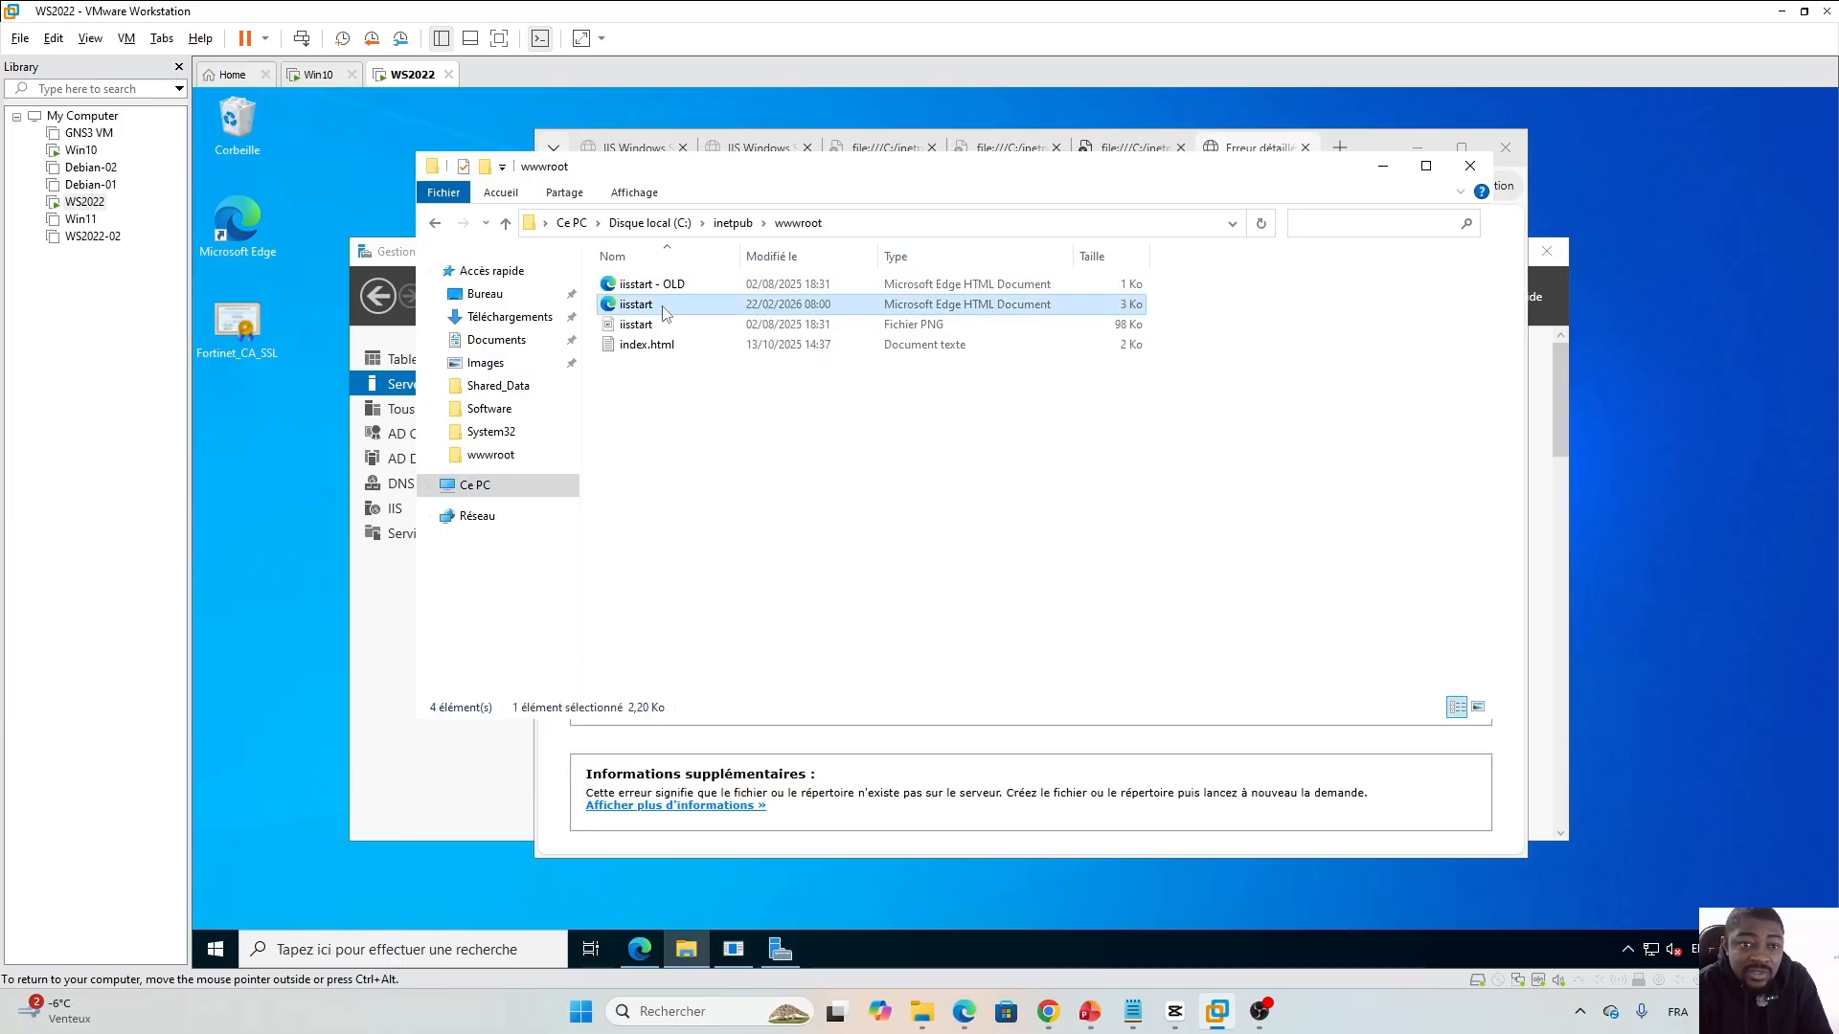
key("ctrl+c")
left_click(699, 490)
key("ctrl+v")
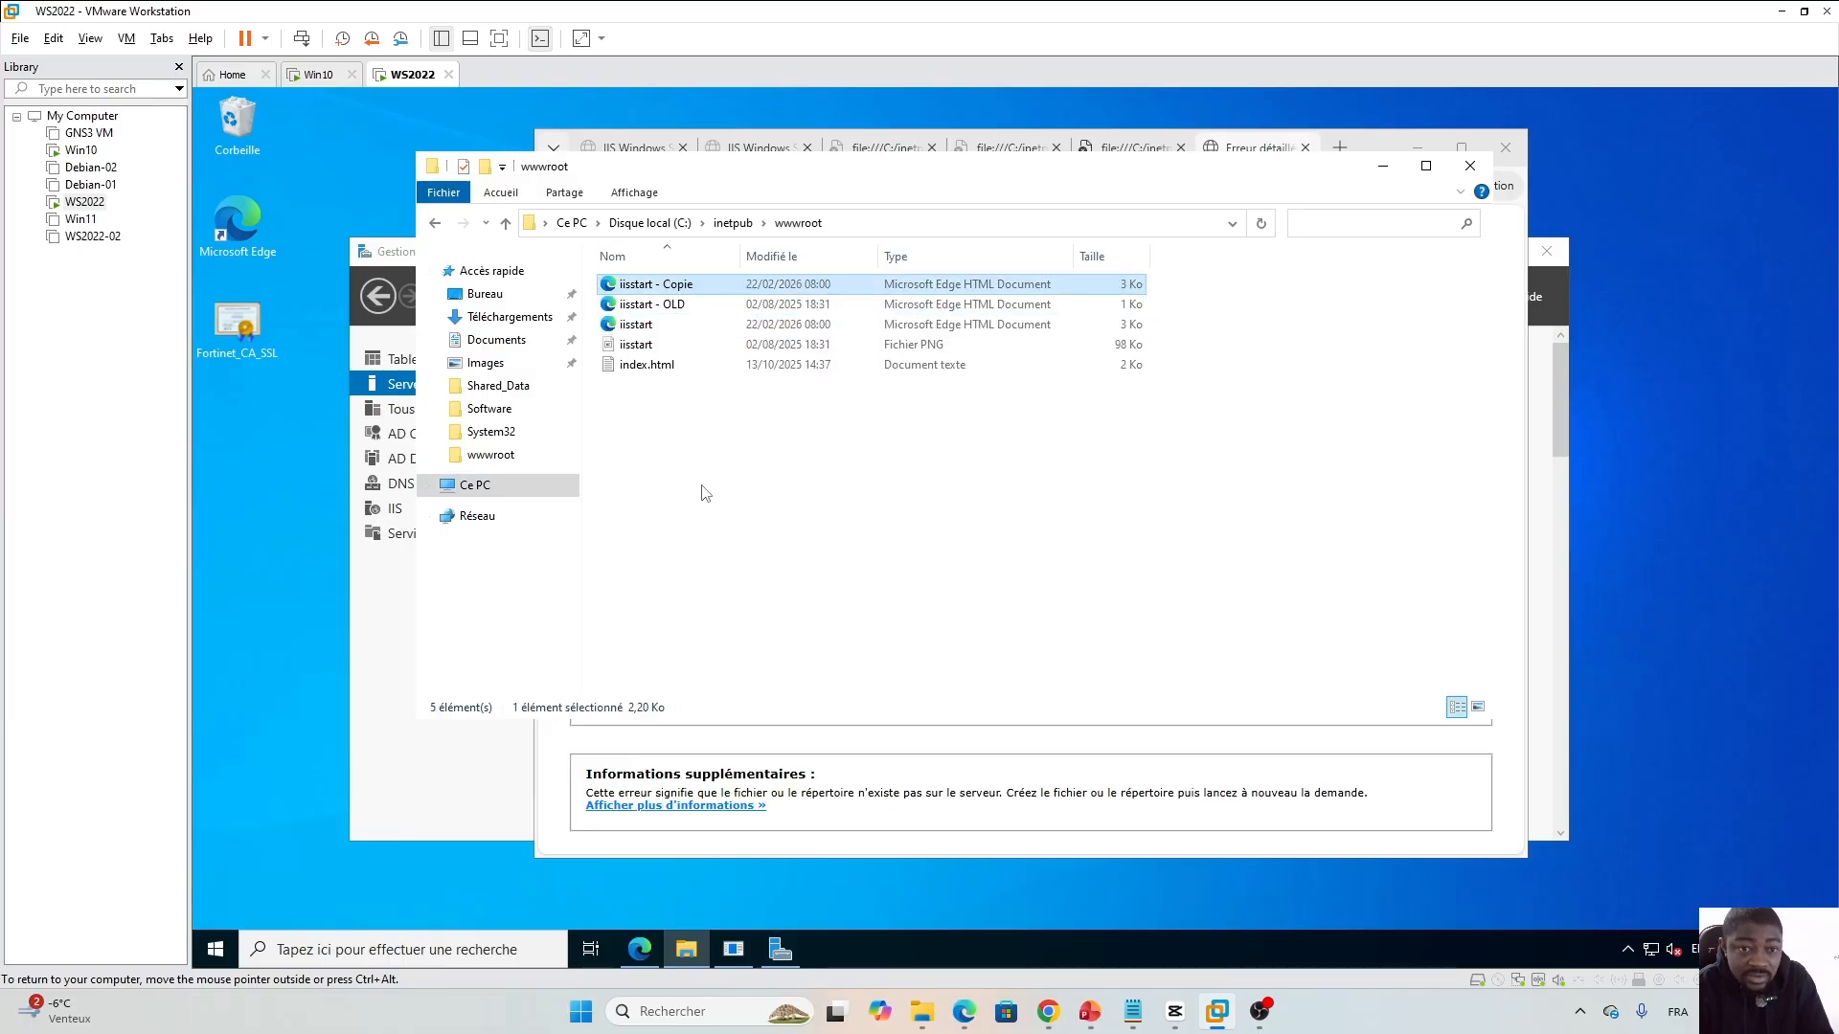
left_click(680, 285)
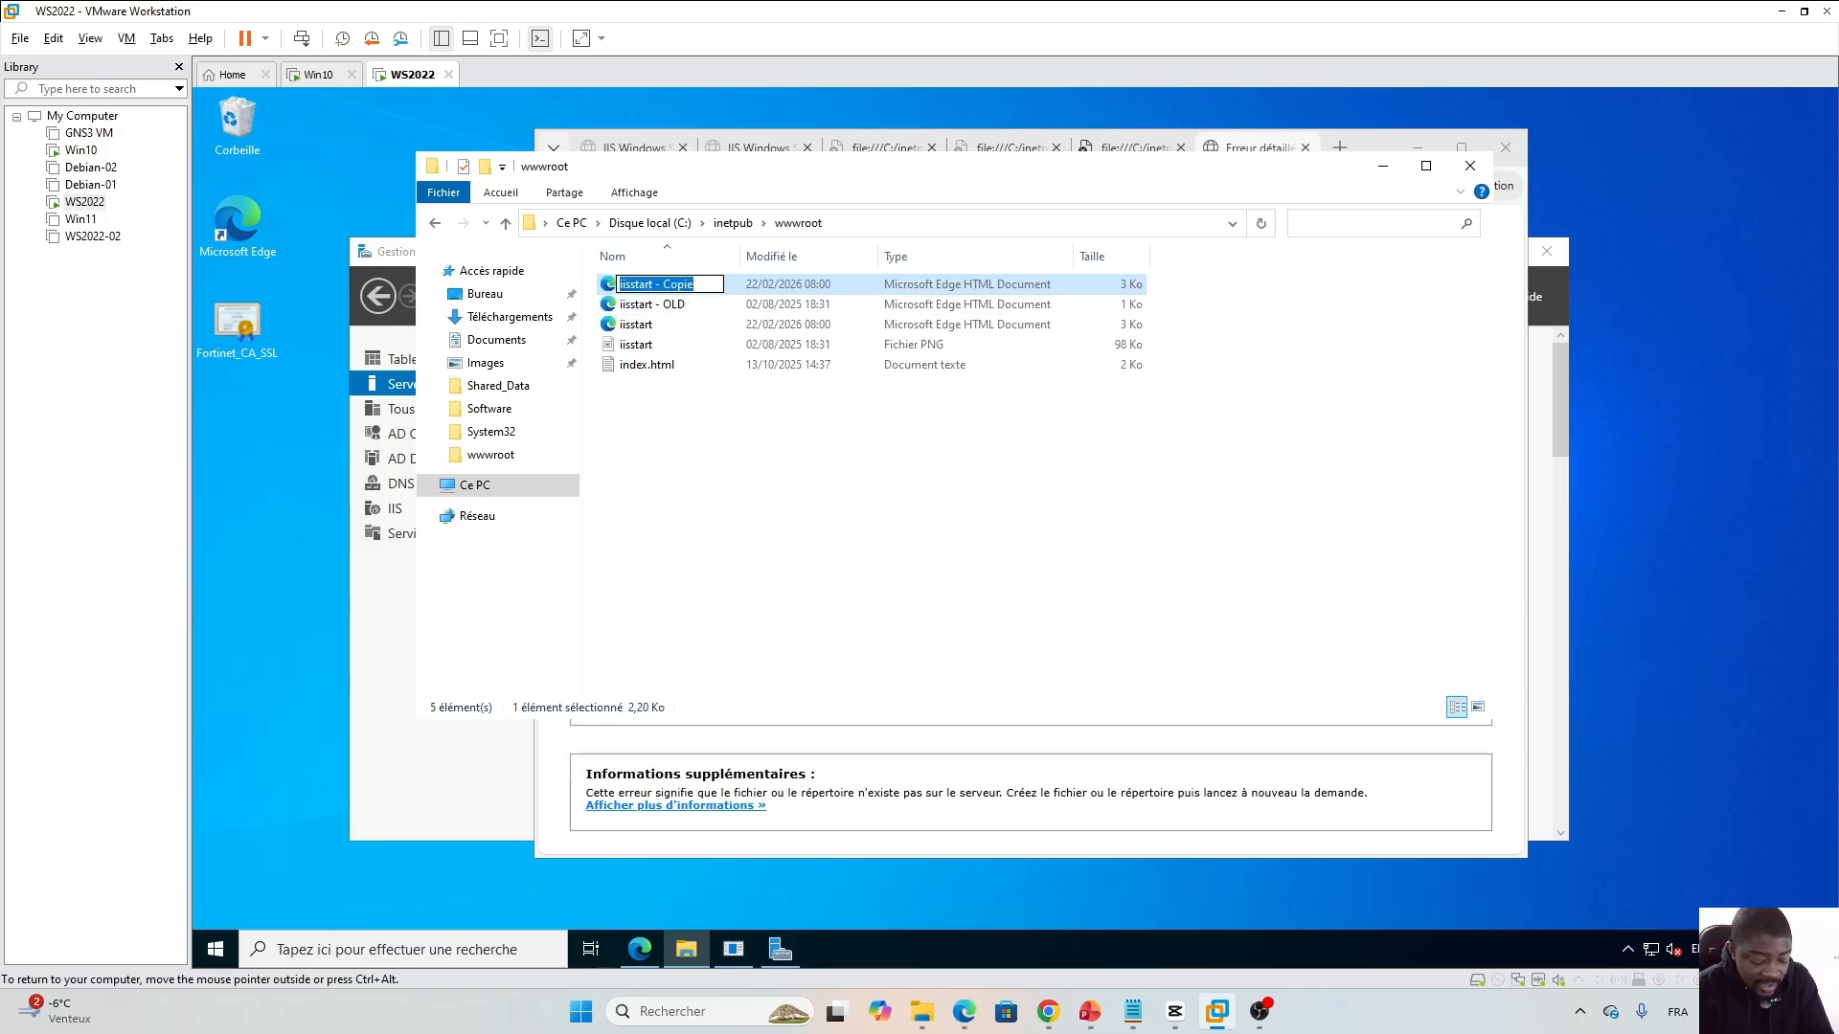
type("register")
key("Return")
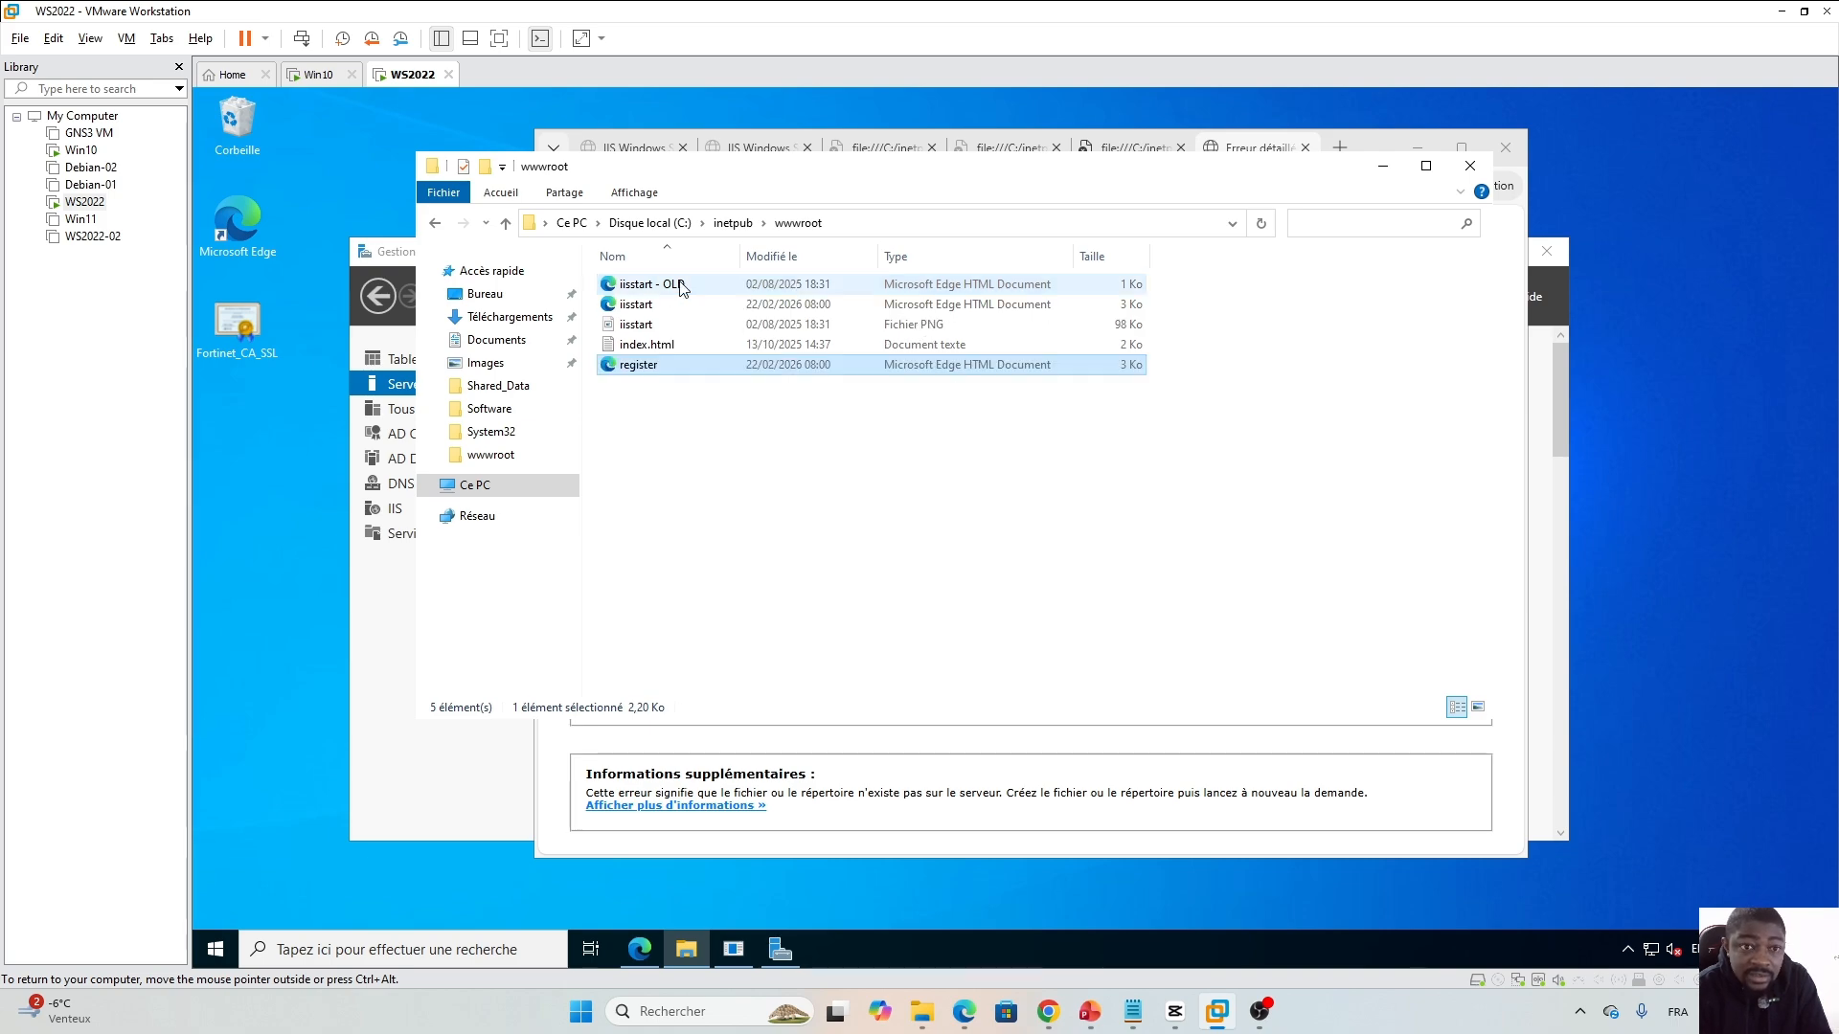
Open the register document in the virtual machine's Notepad and select all the HTML of register.txt in the host's Notepad for copying.
right_click(691, 366)
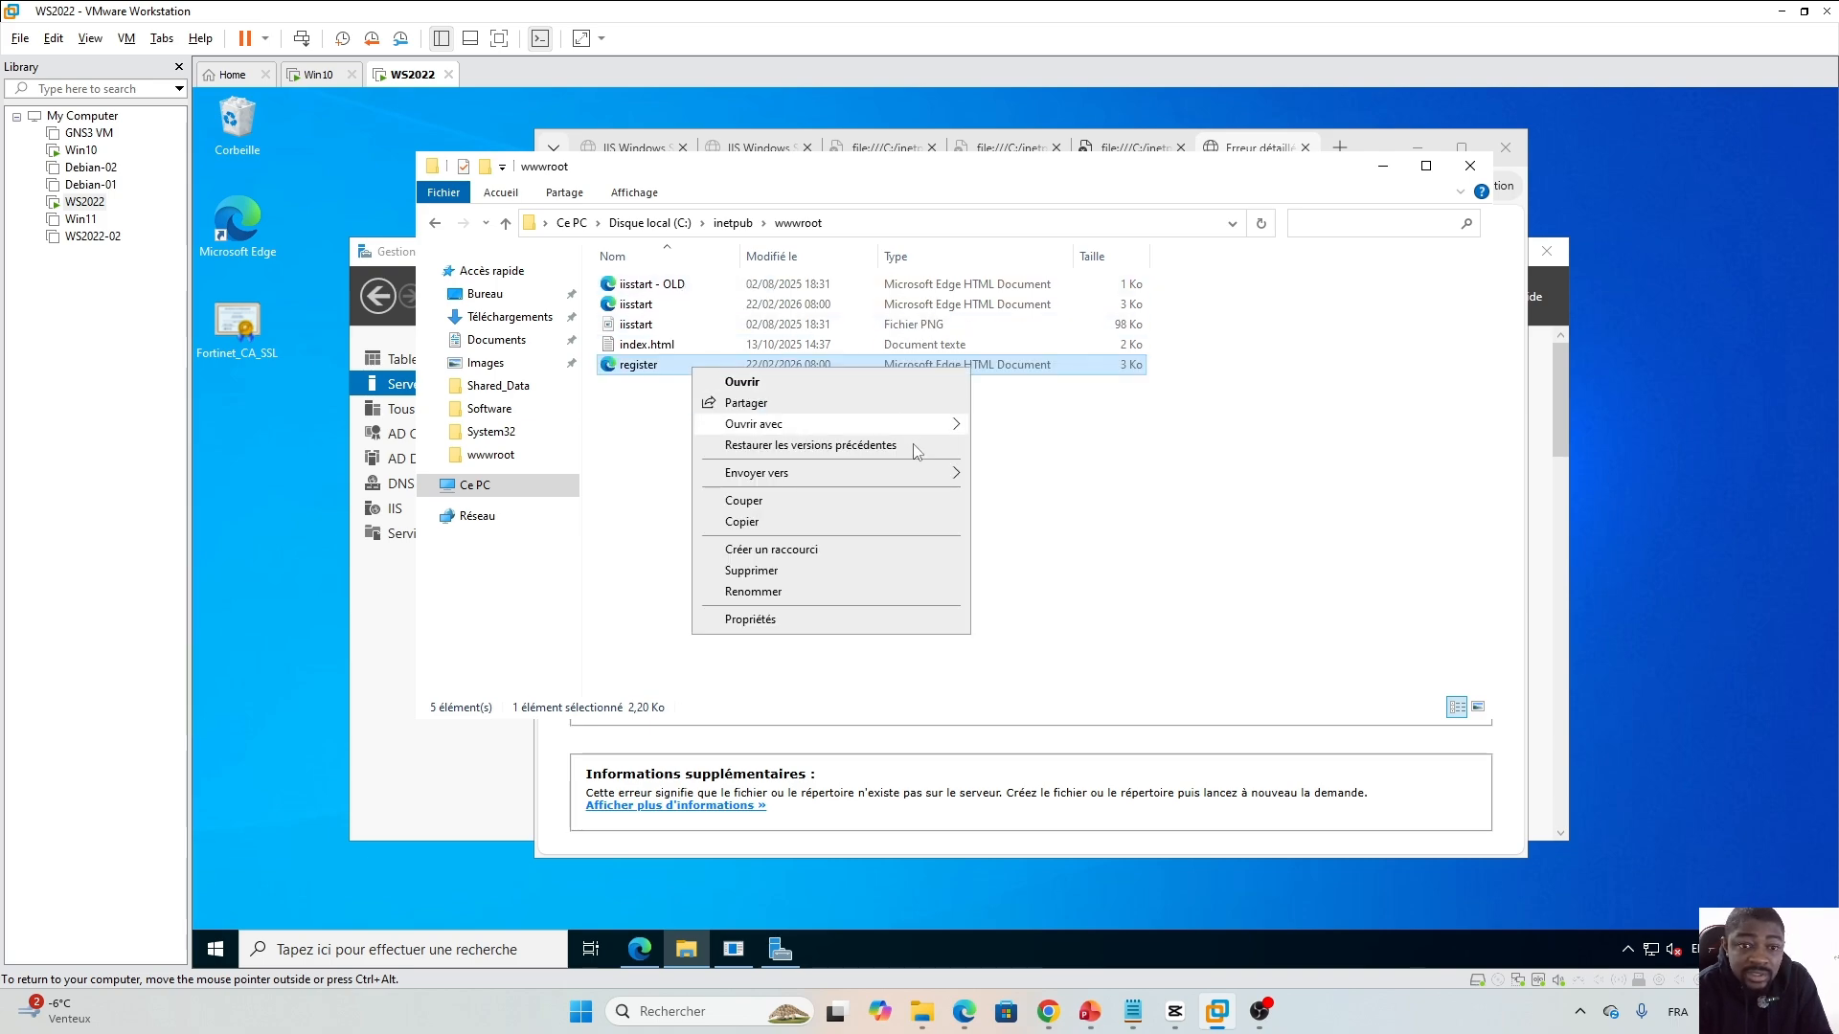
mouse_move(919, 426)
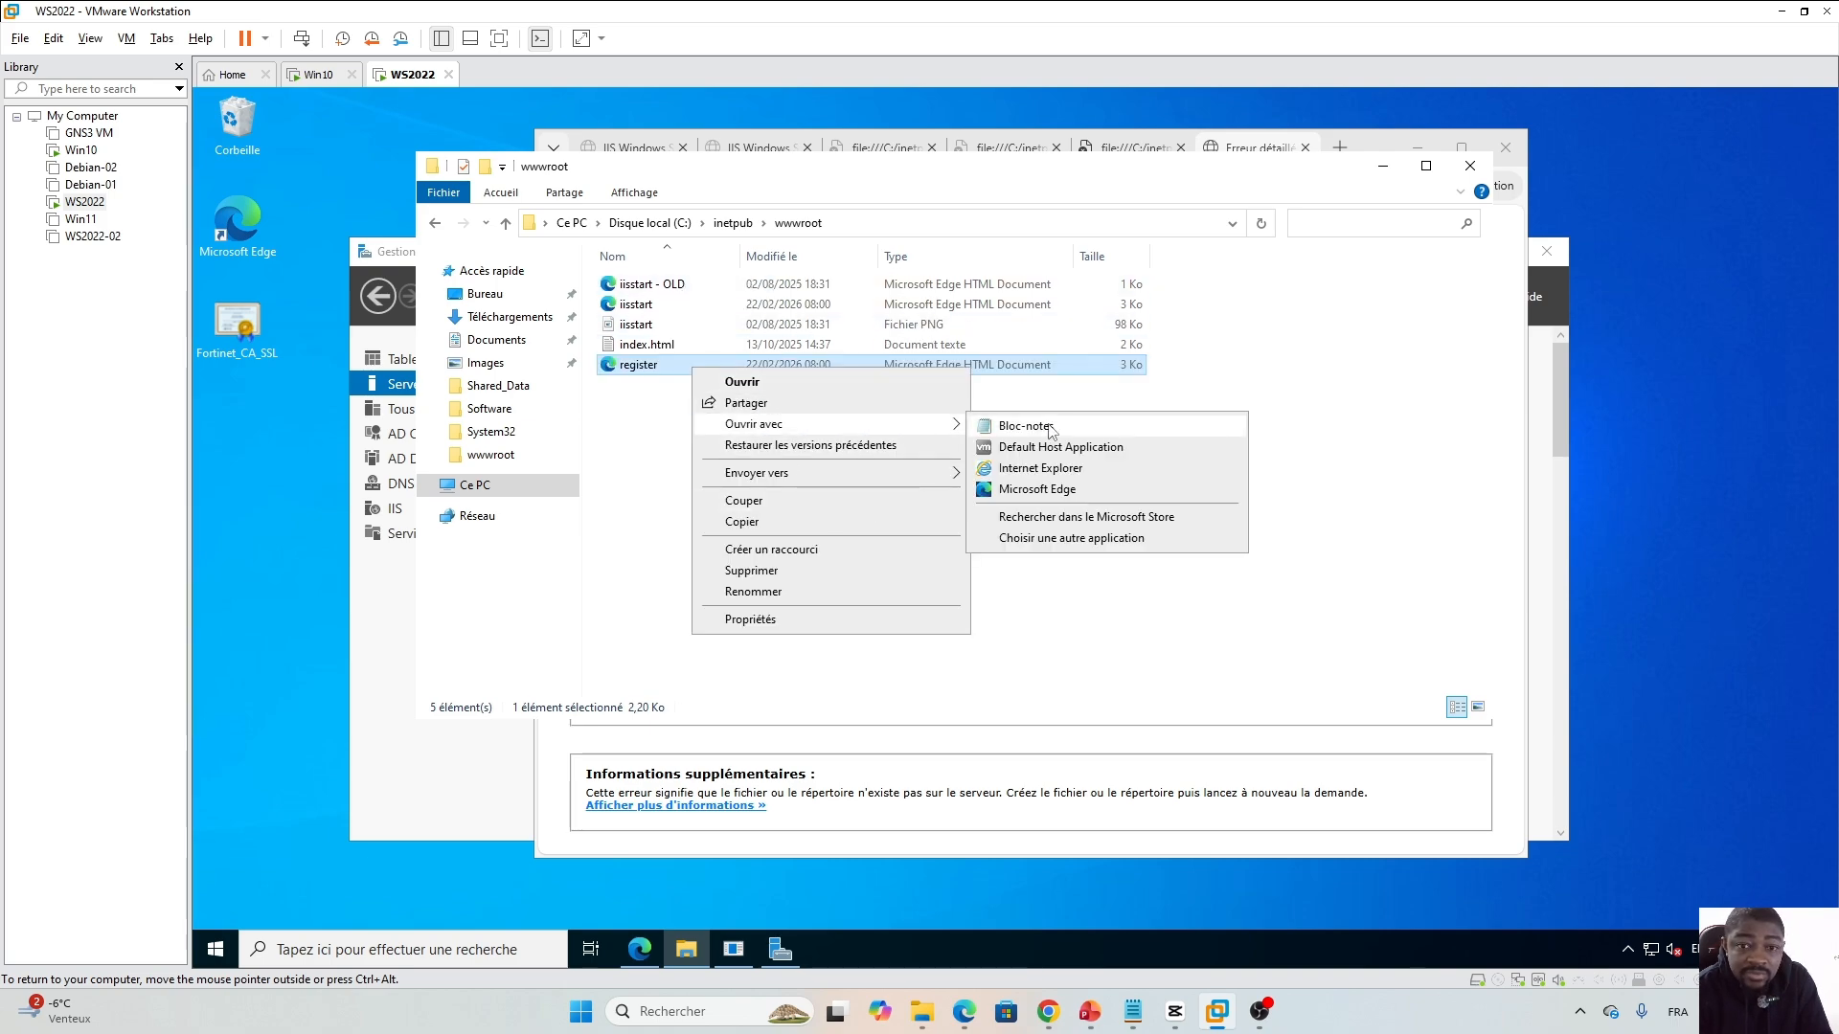
left_click(996, 425)
left_click(1133, 1011)
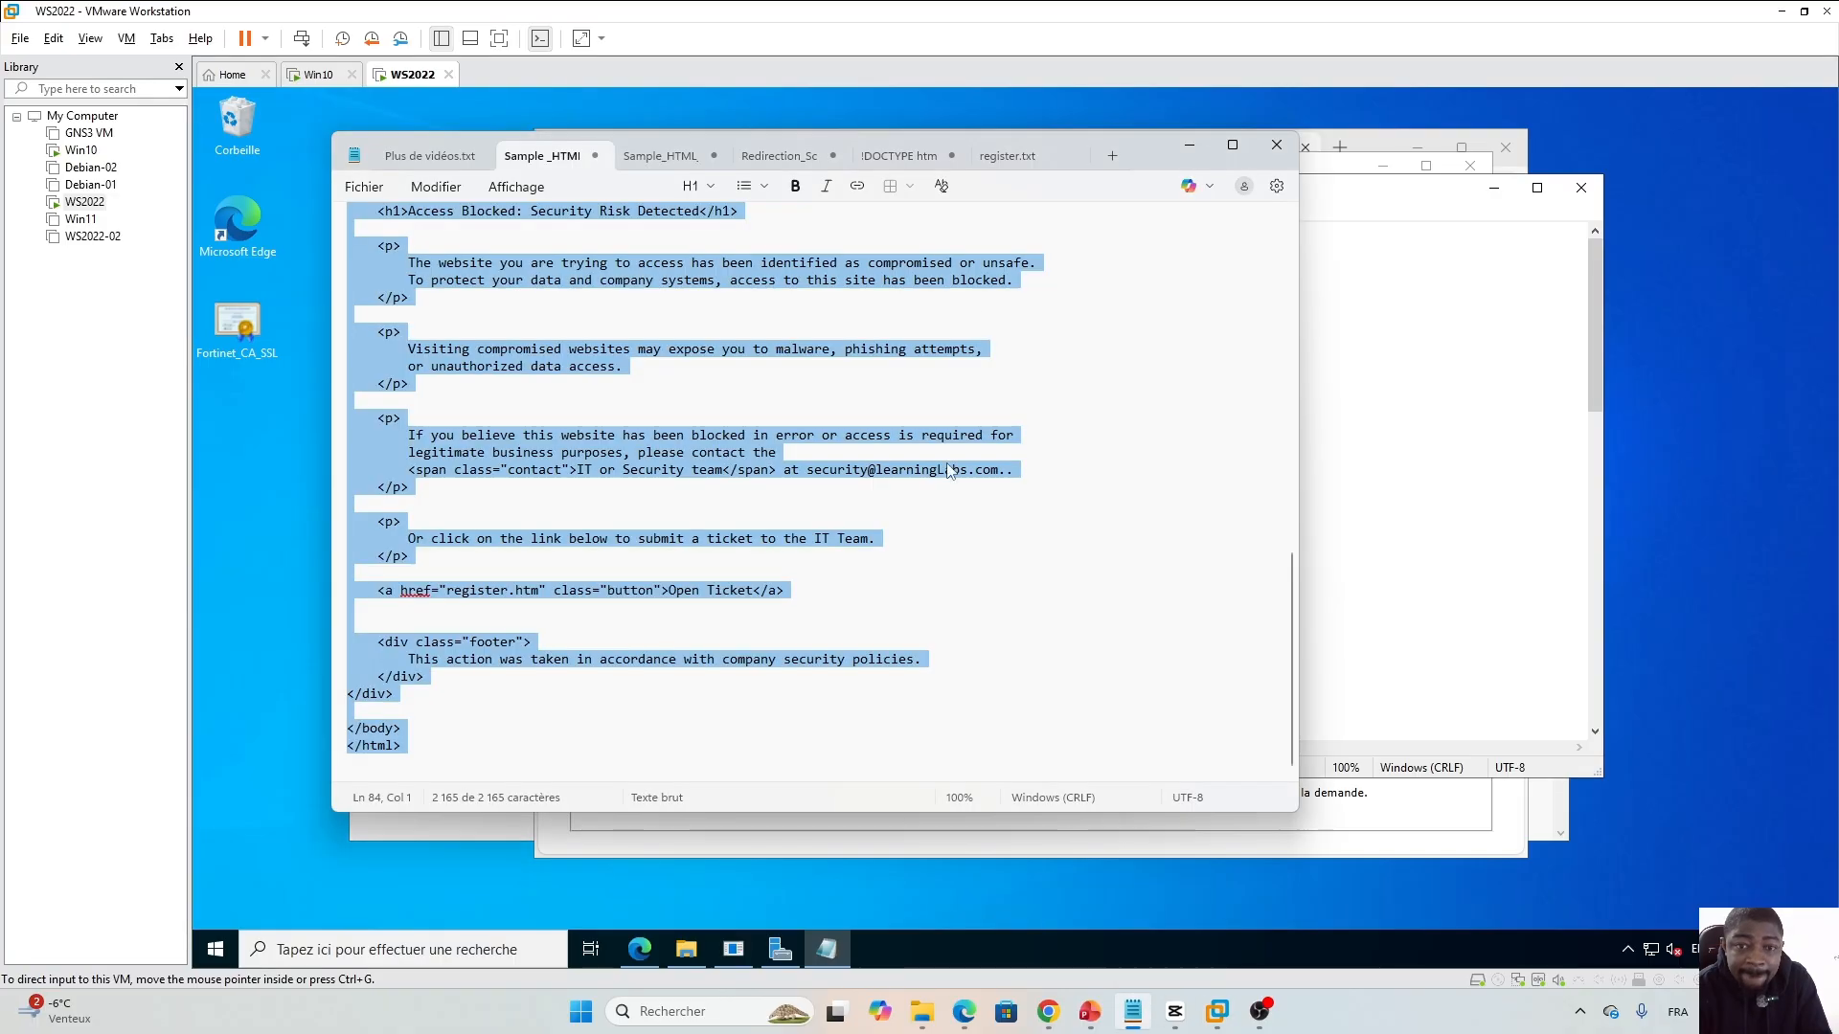
left_click(1001, 159)
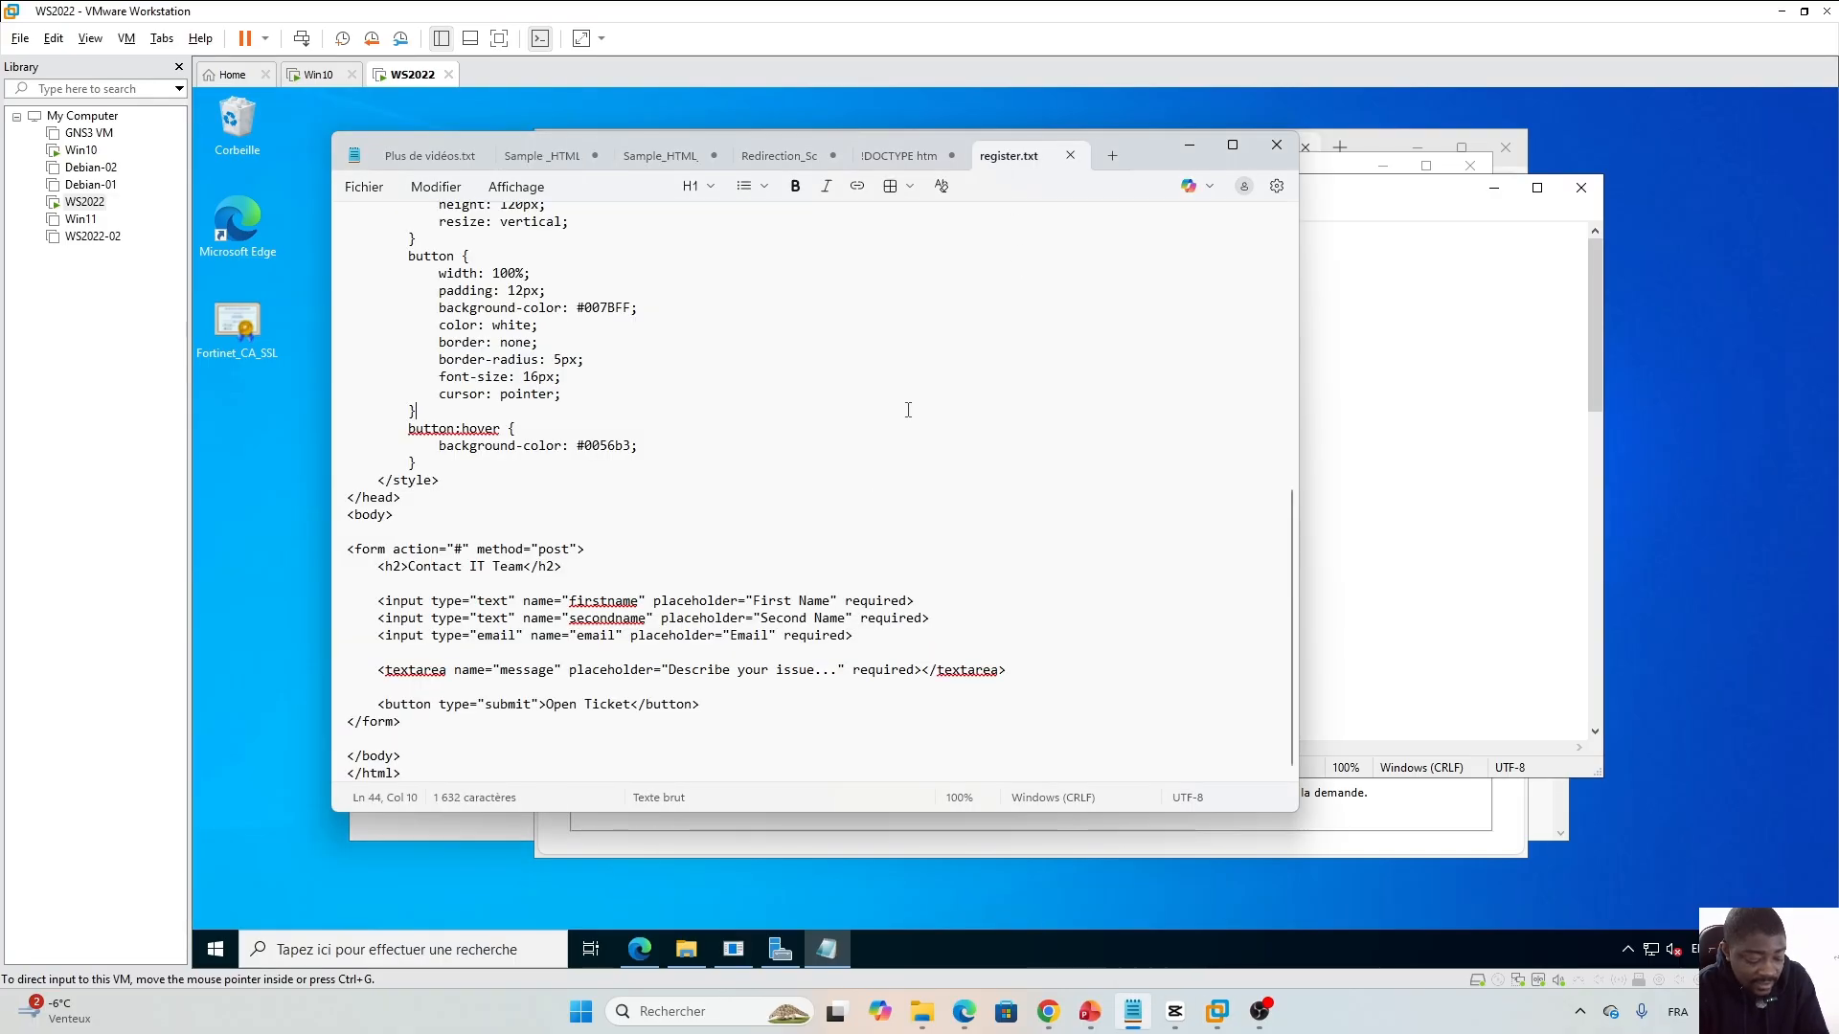
key("ctrl+a")
Replace all code in the virtual machine's register file with the copied Contact IT Team form HTML, save it, and close the editor.
left_click(1328, 536)
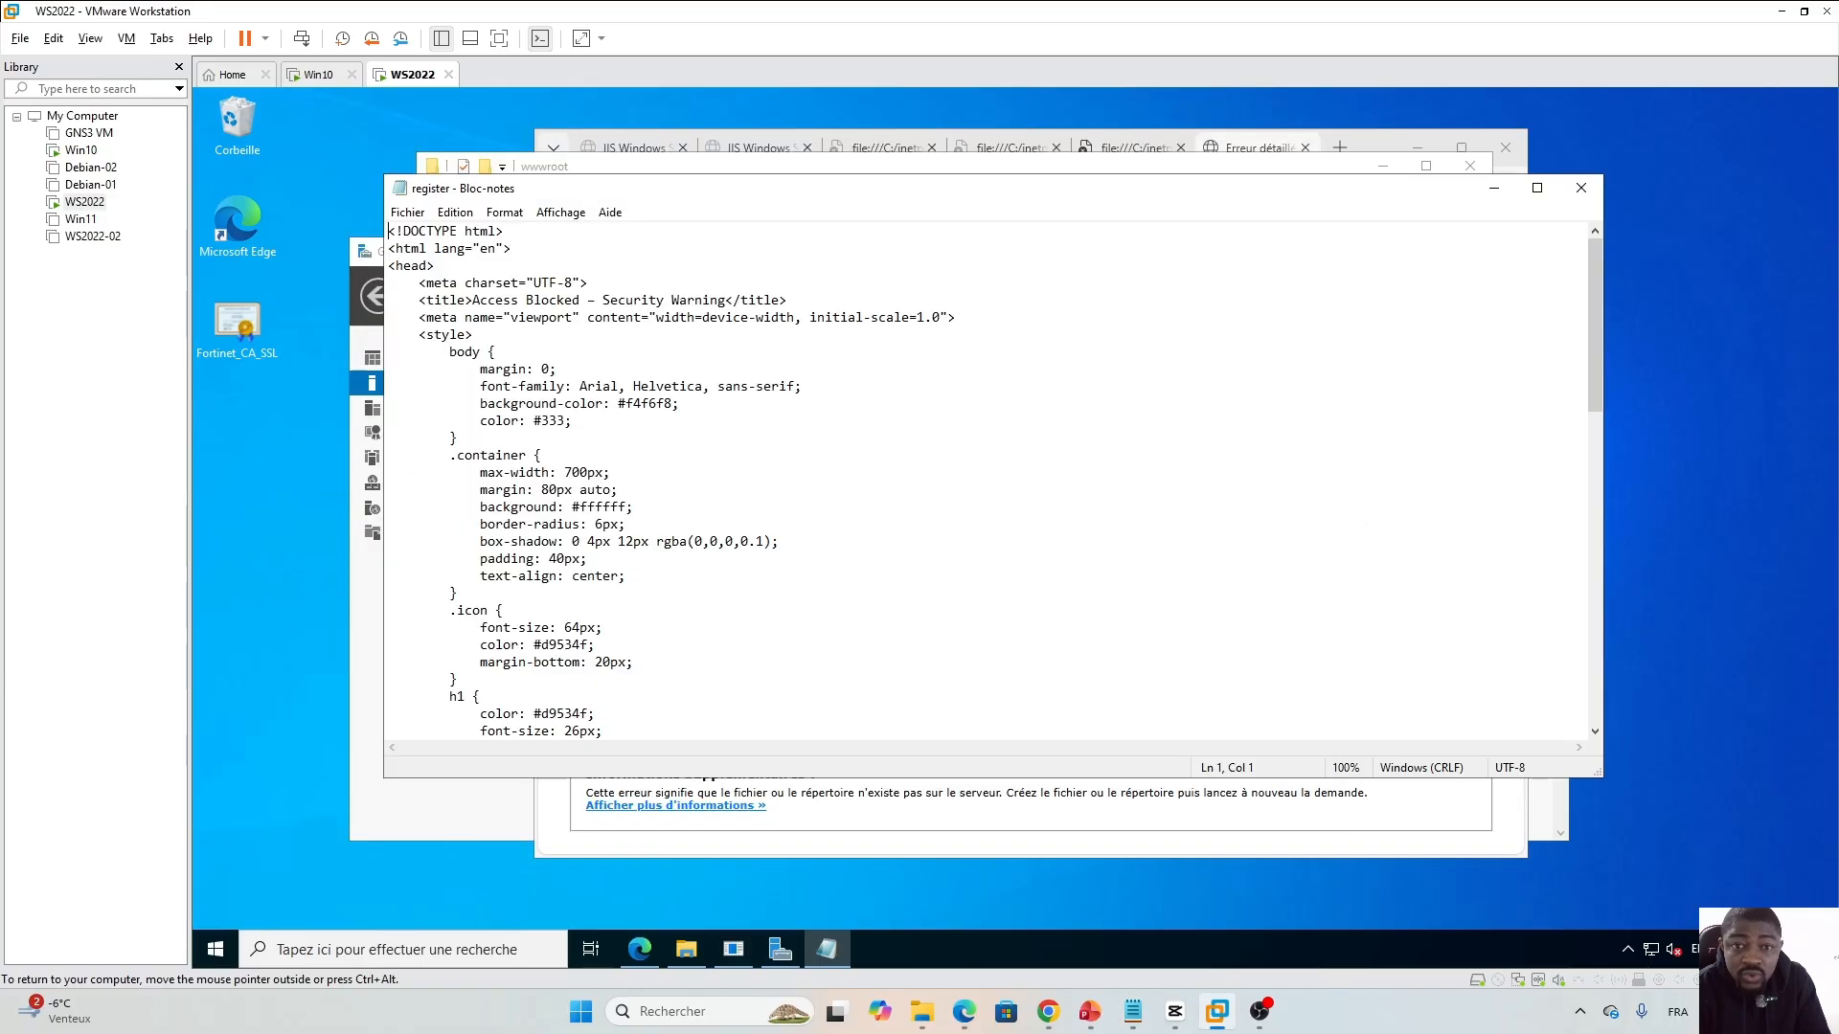
left_click(1328, 538)
key("ctrl+a")
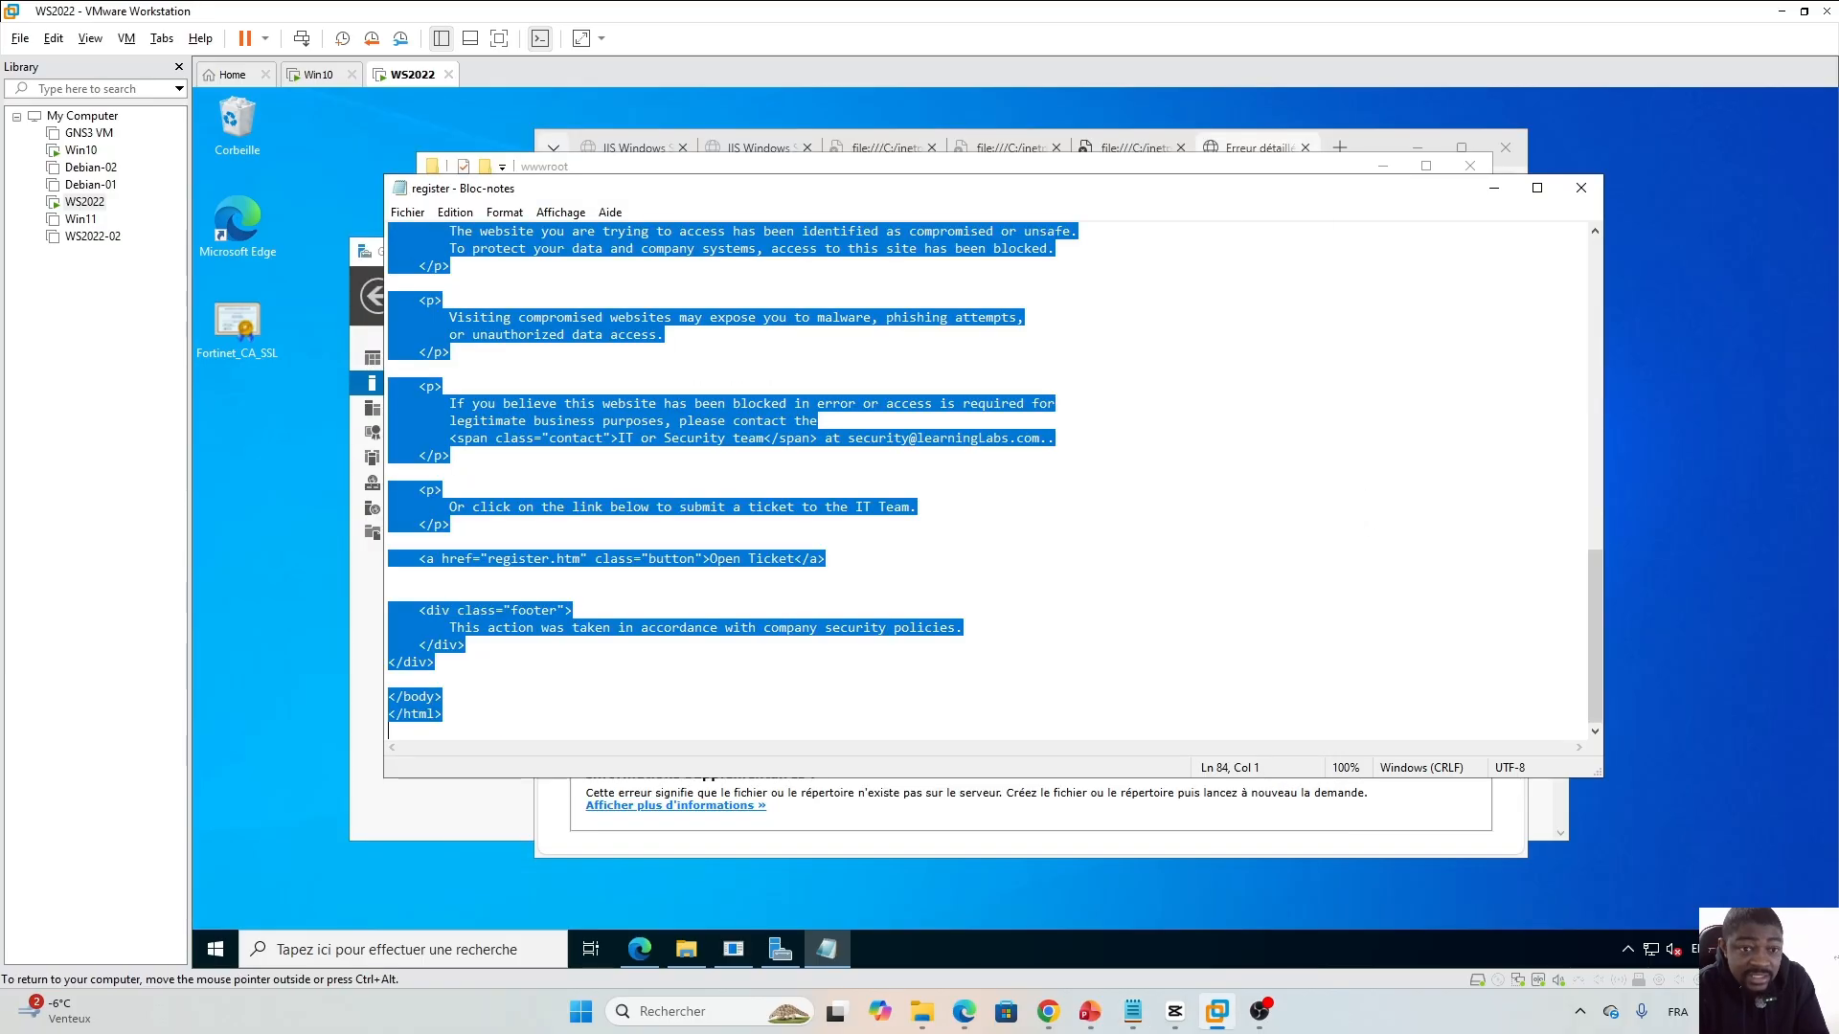
key("Delete")
key("ctrl+v")
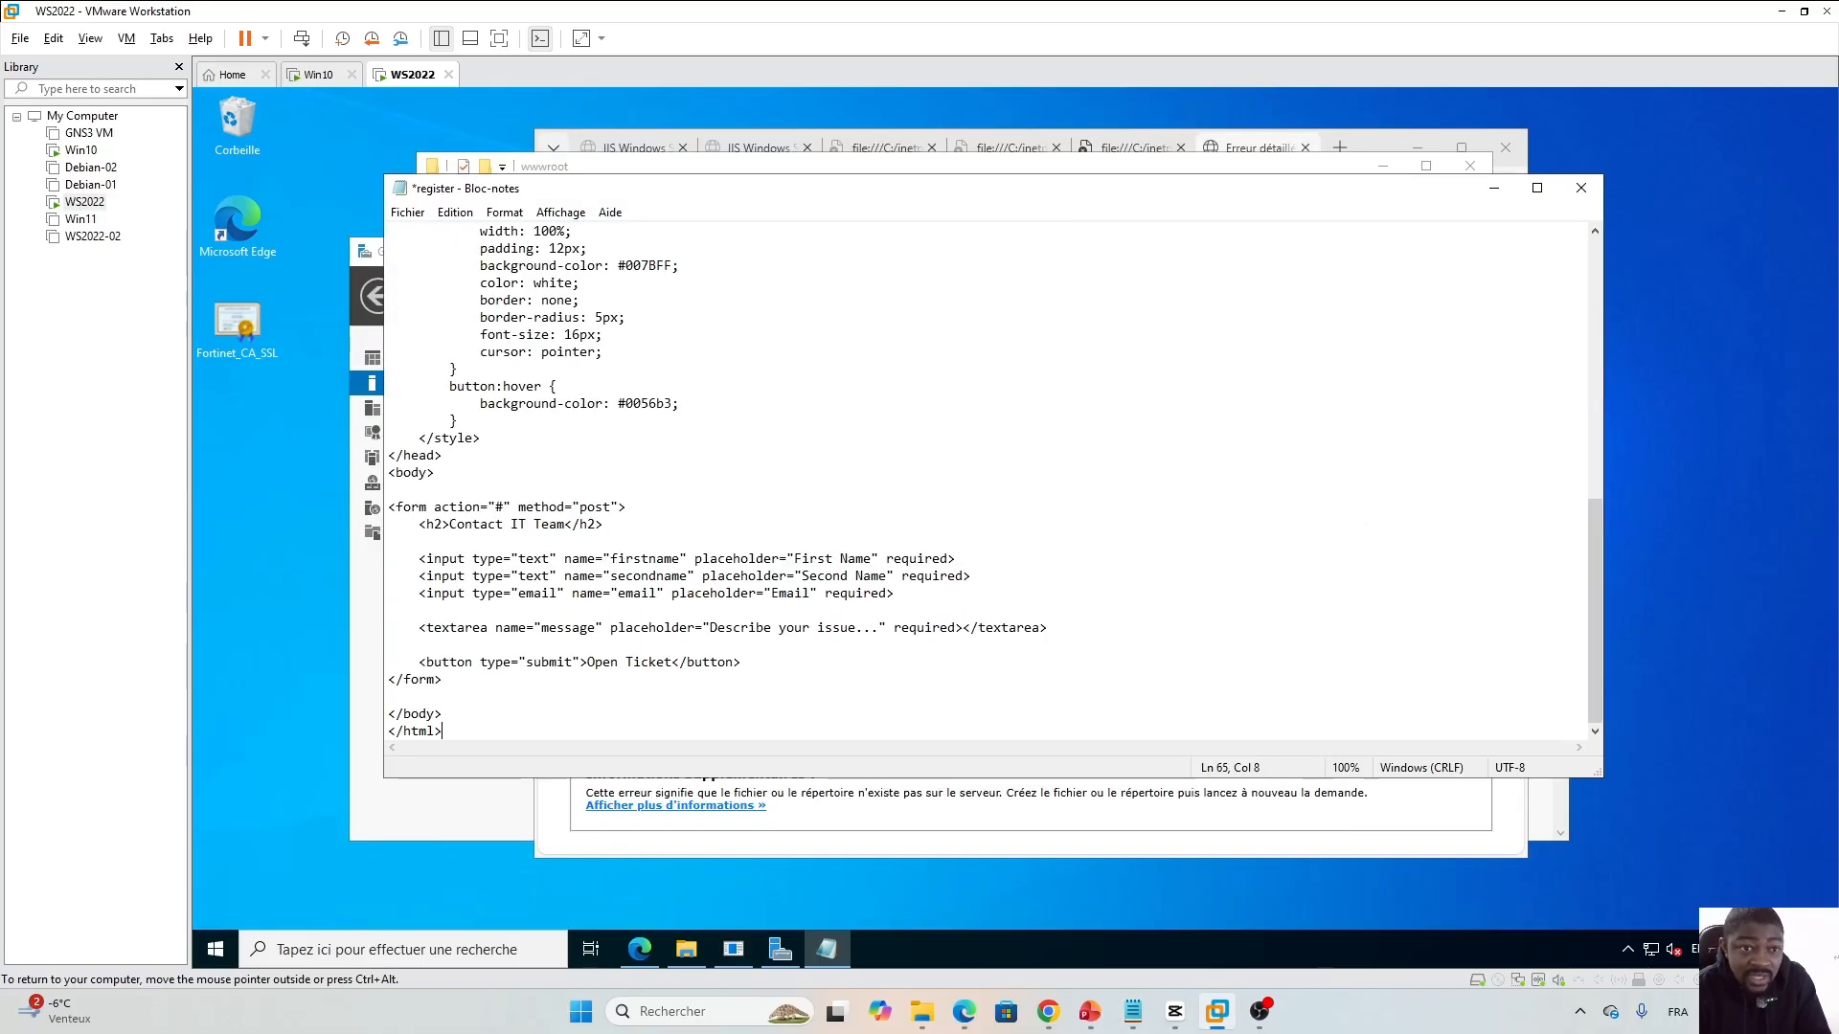
key("ctrl+s")
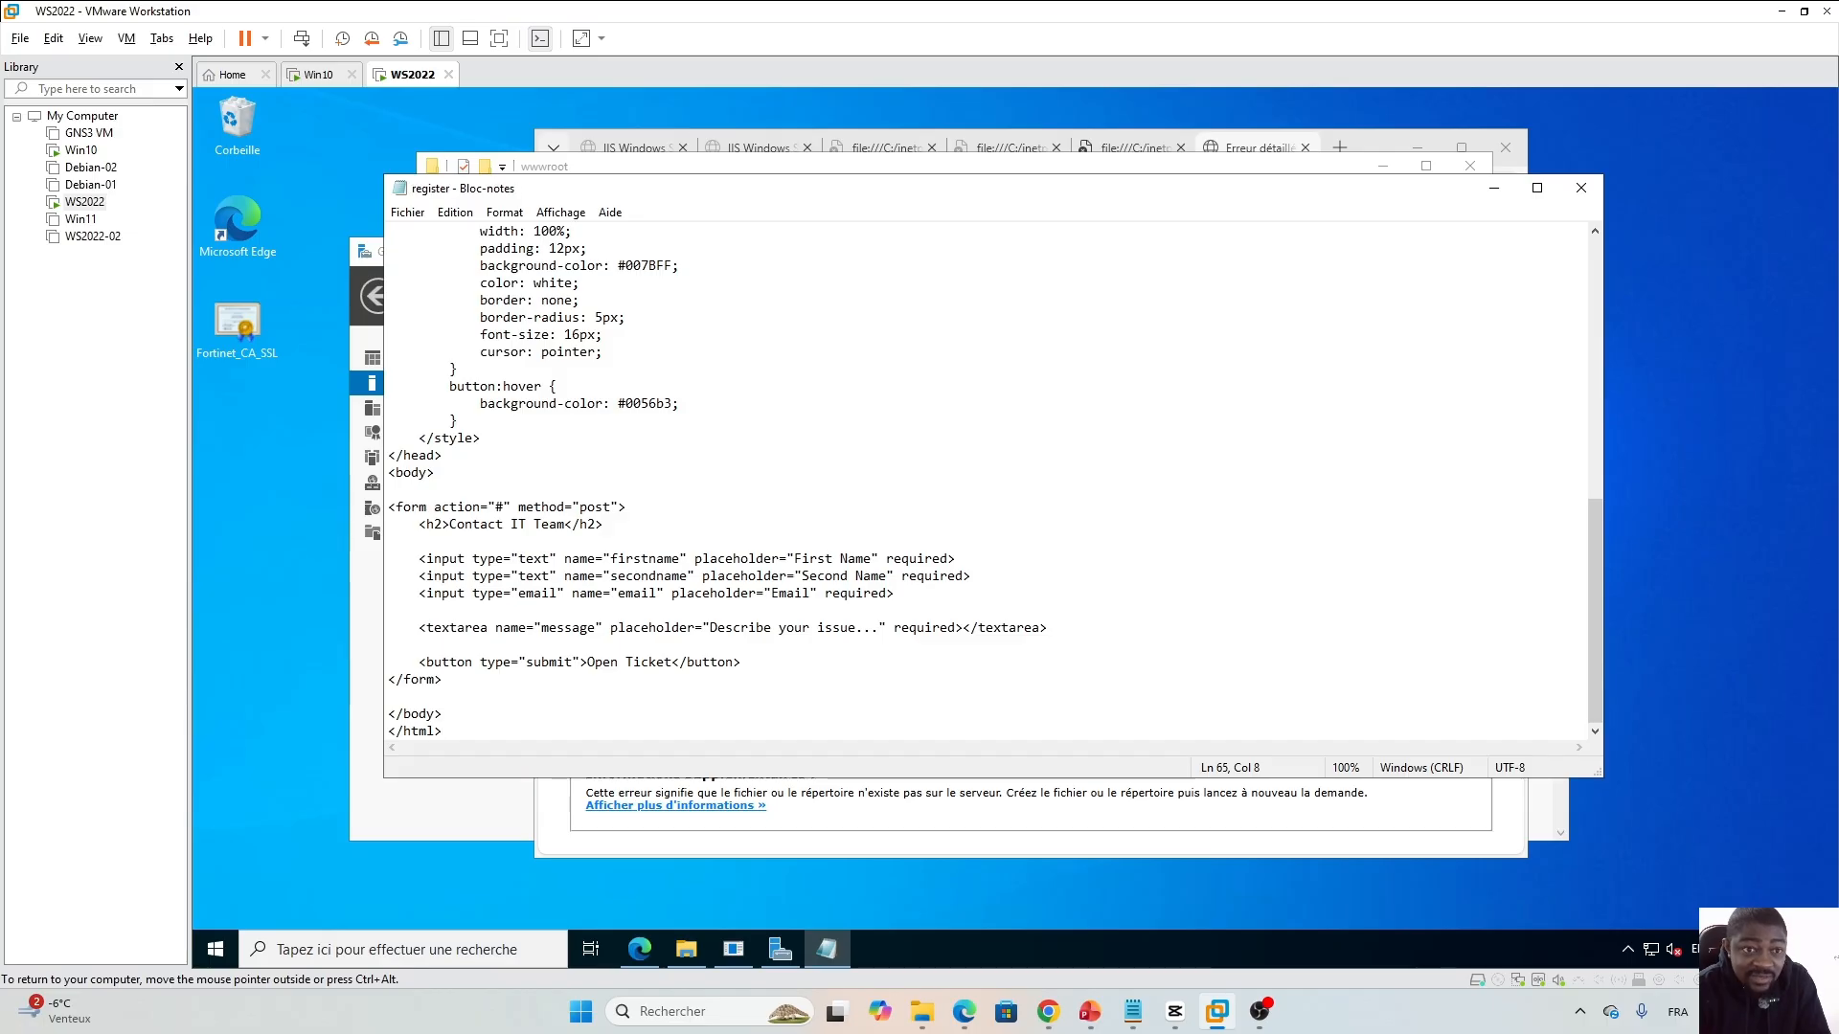
left_click(1581, 188)
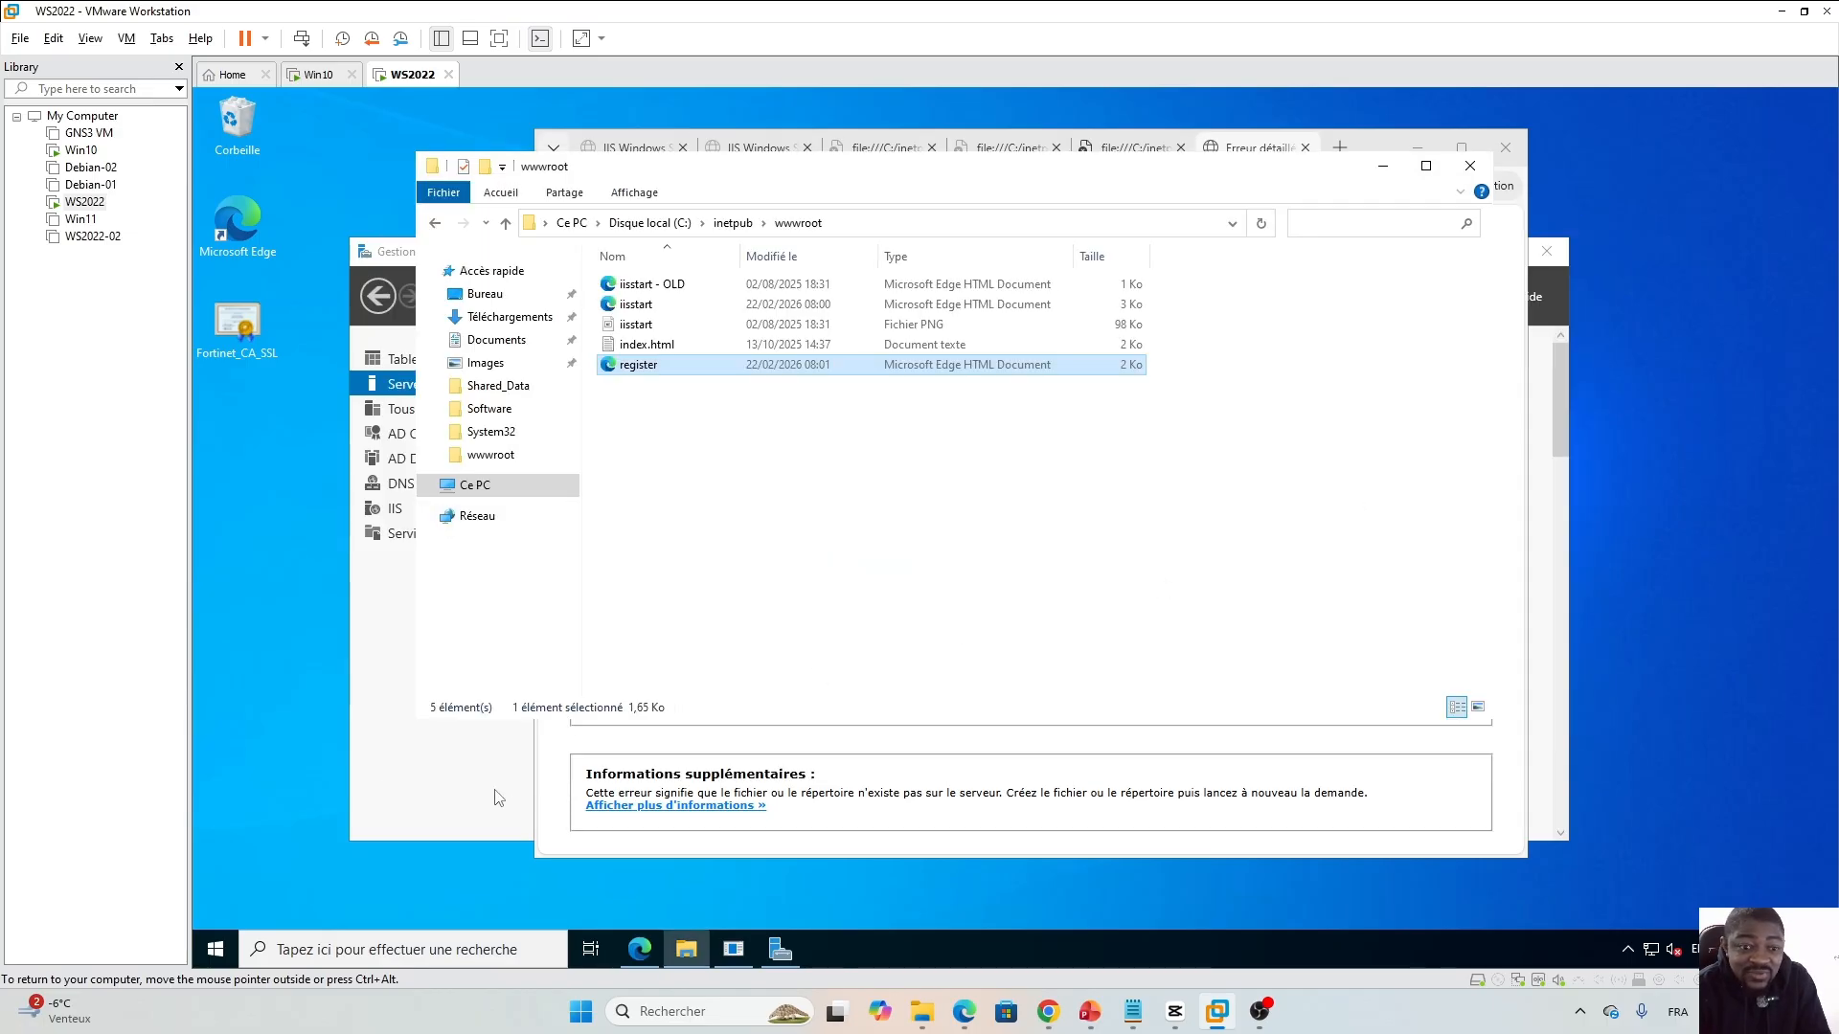
Reload localhost/register.htm in Edge, return to the warning page, and test its Open Ticket link.
left_click(554, 825)
left_click(623, 185)
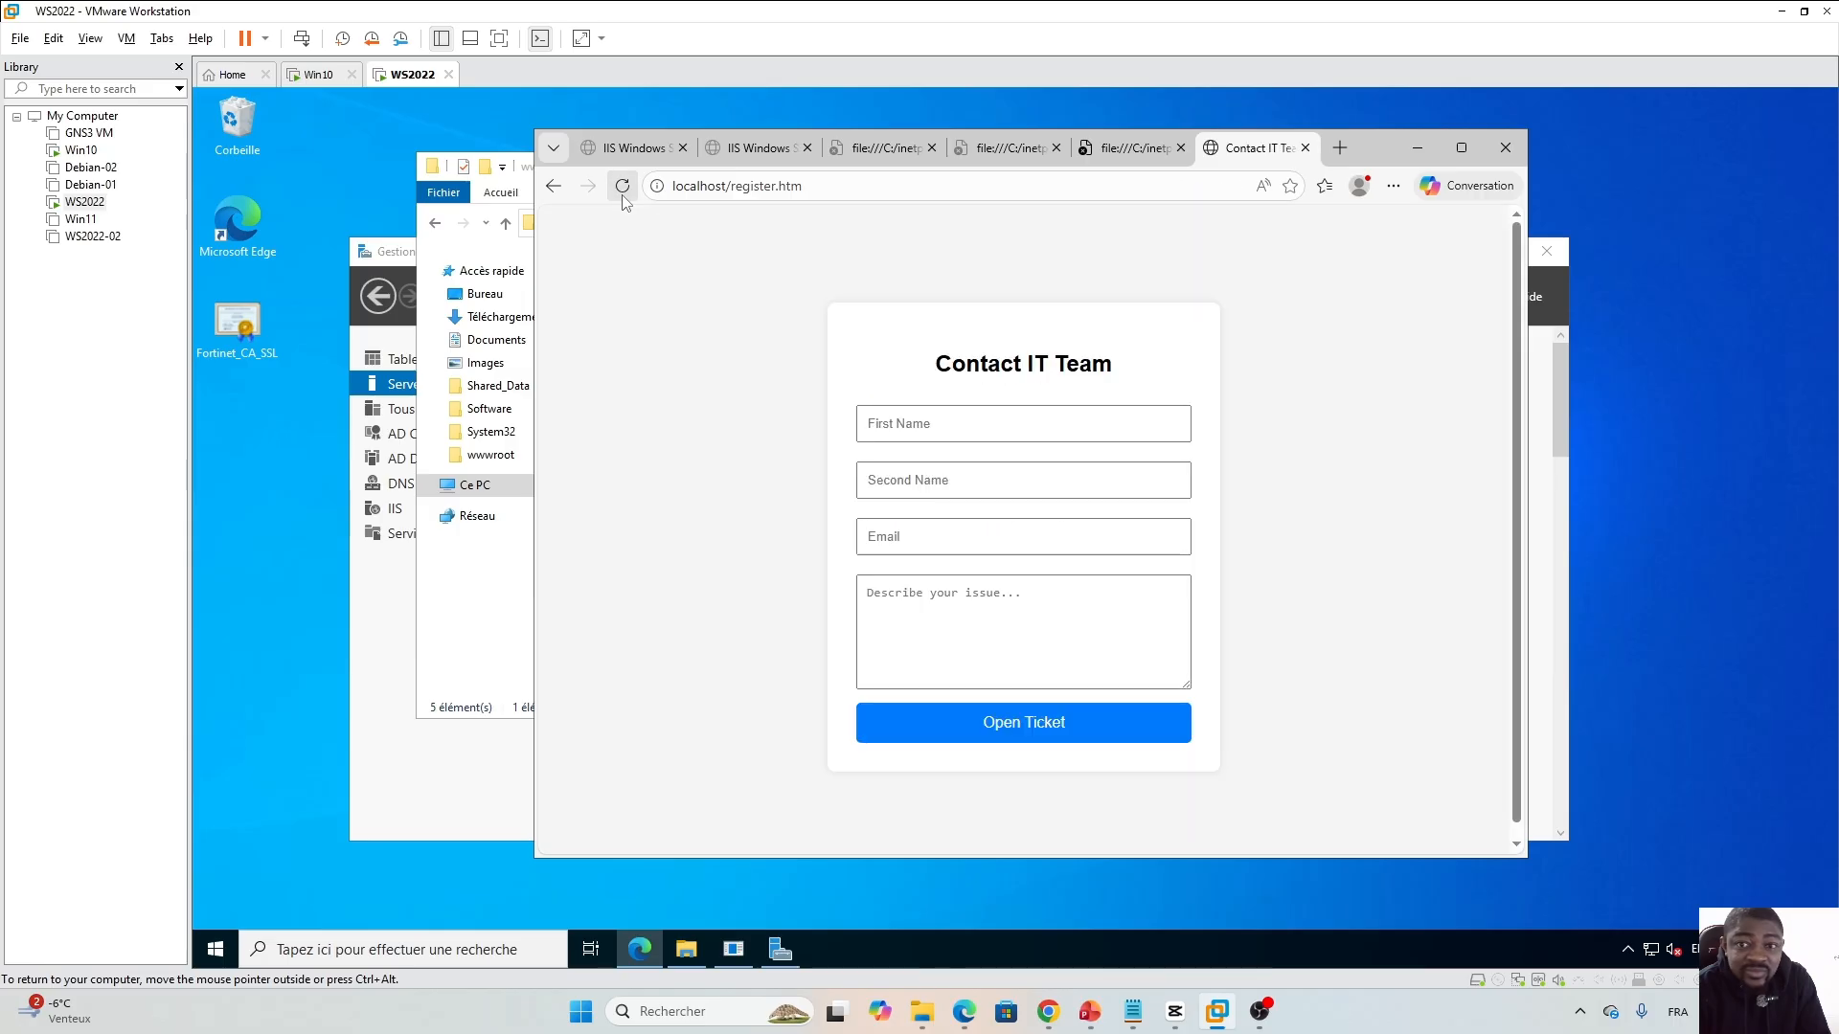
left_click(554, 185)
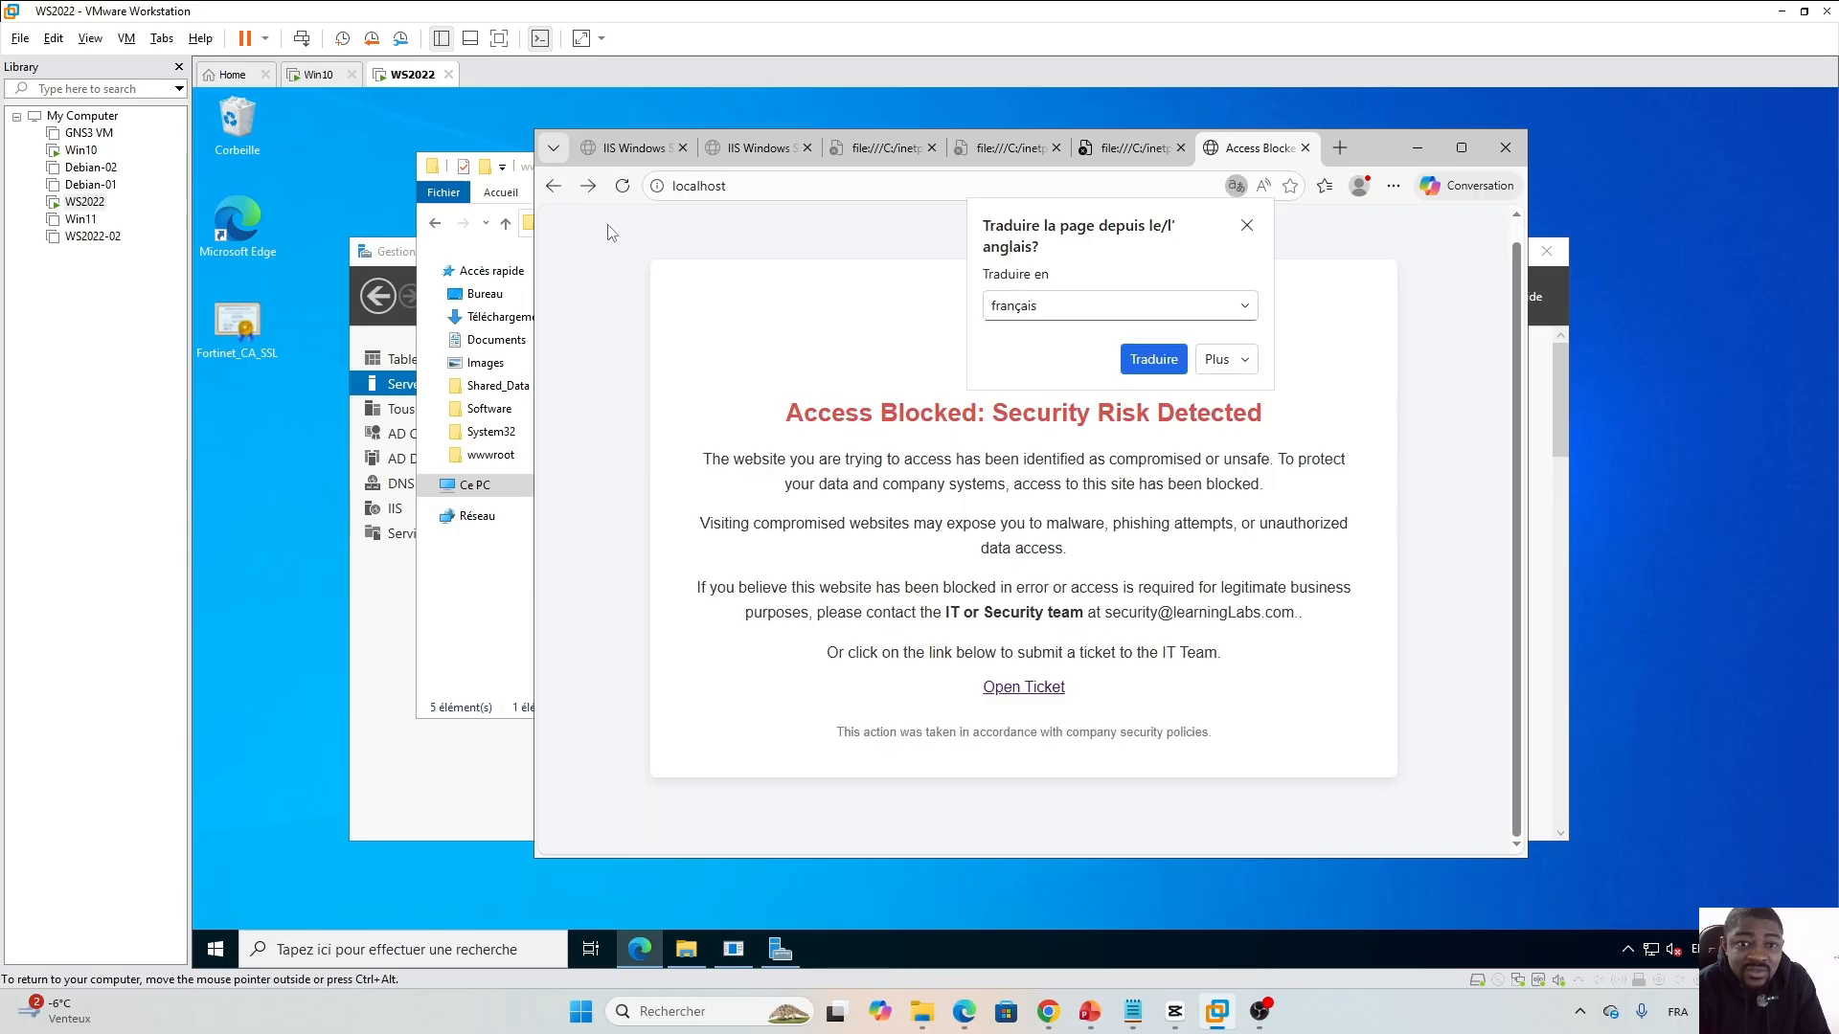
left_click(1247, 226)
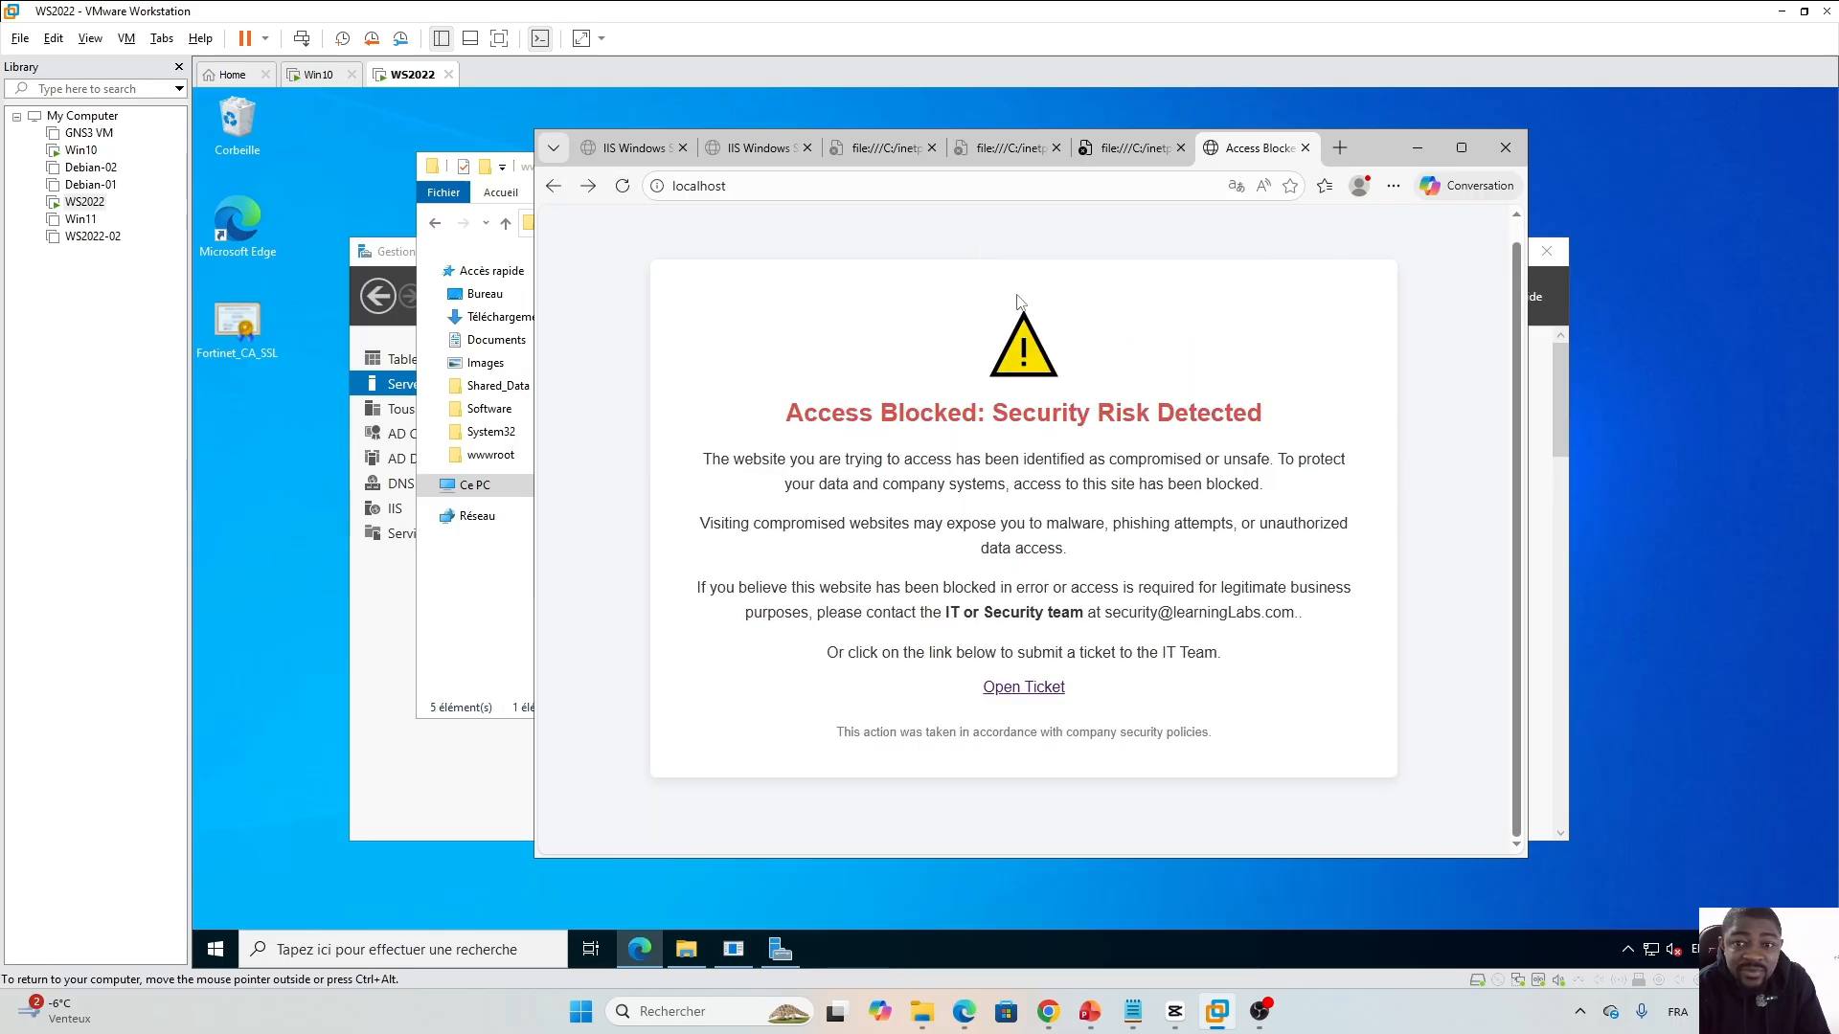
left_click(1025, 691)
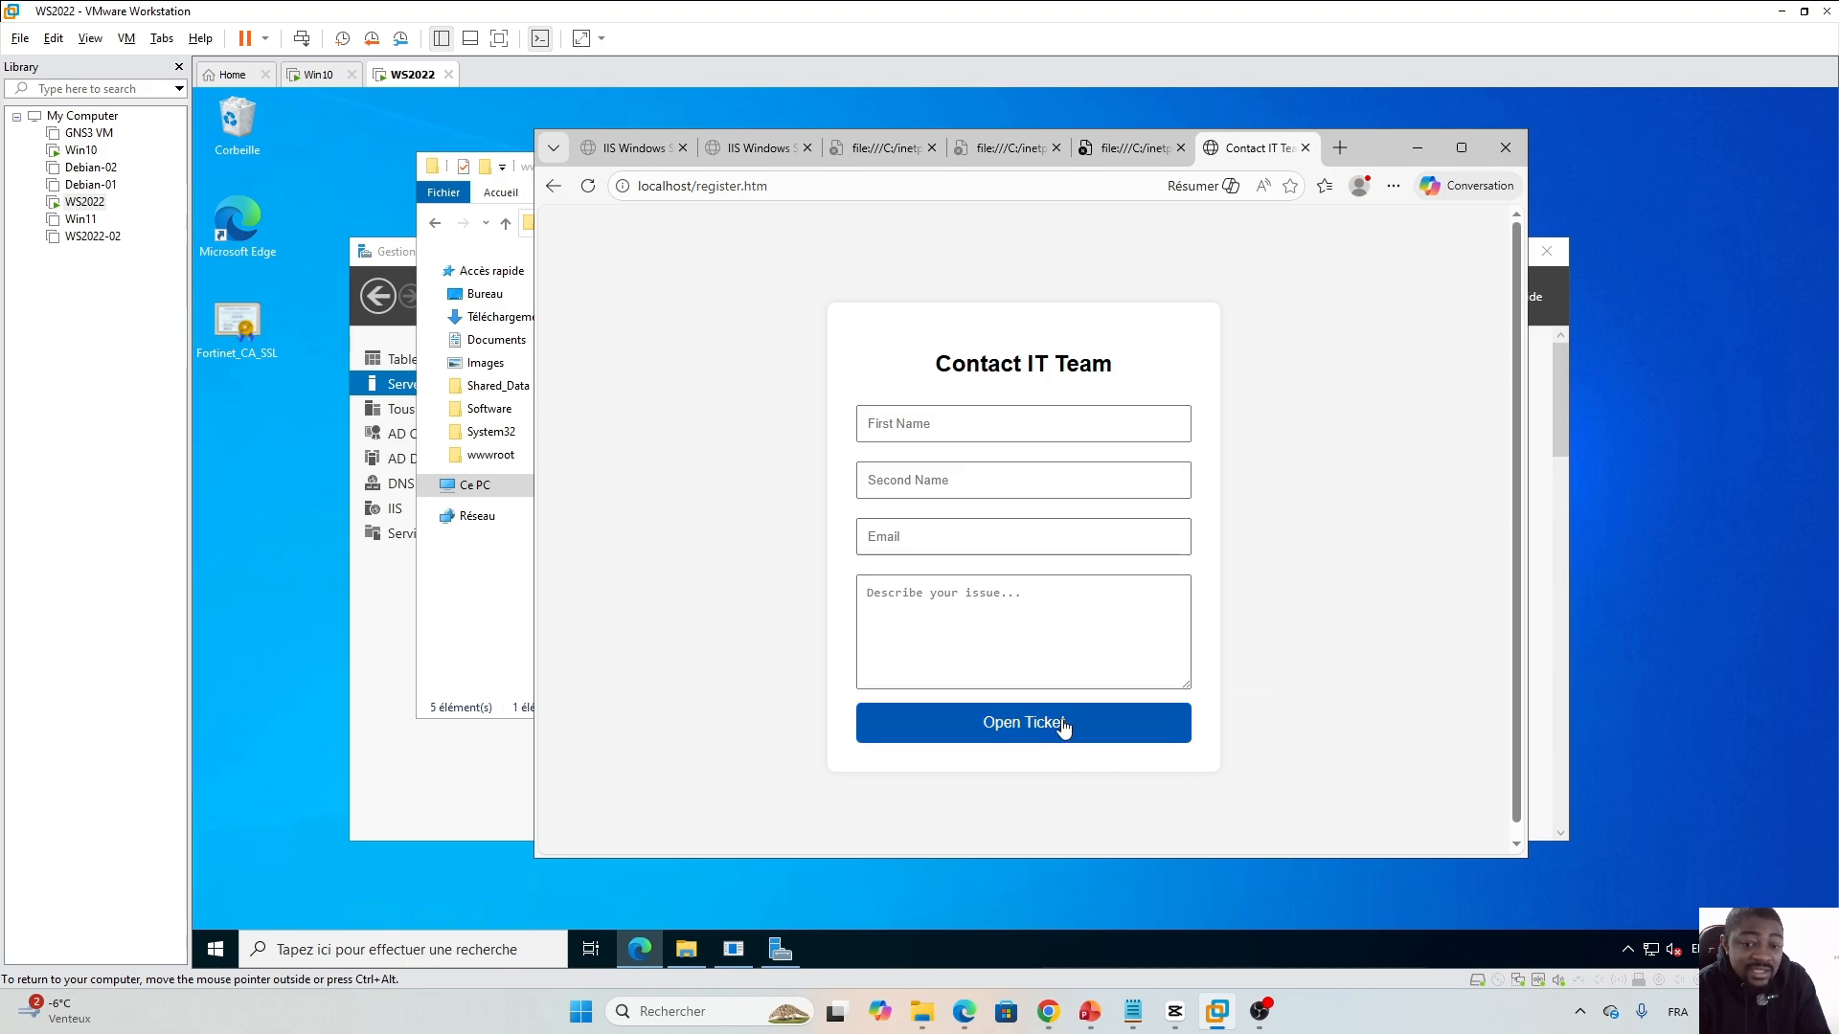
Minimize Edge and the wwwroot folder window to check the server's computer name and domain in Server Manager.
left_click(1408, 151)
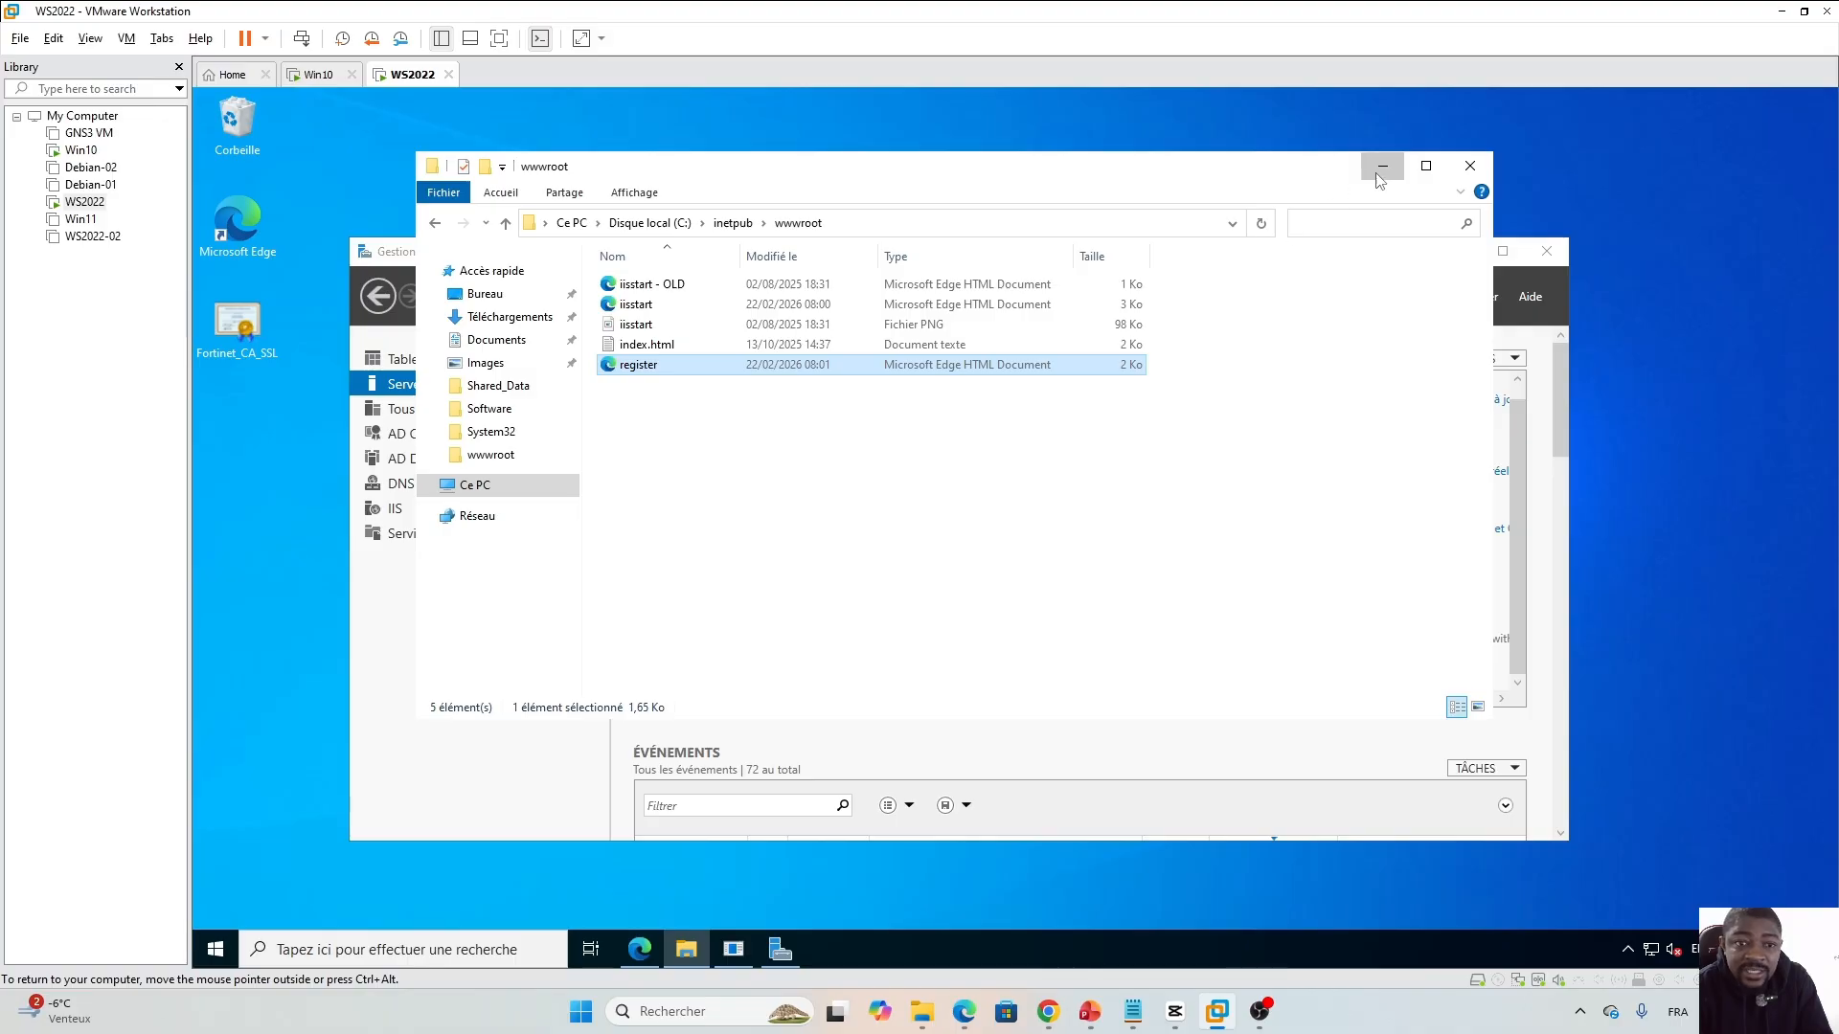
left_click(1382, 165)
scroll(1515, 438, "up", 1)
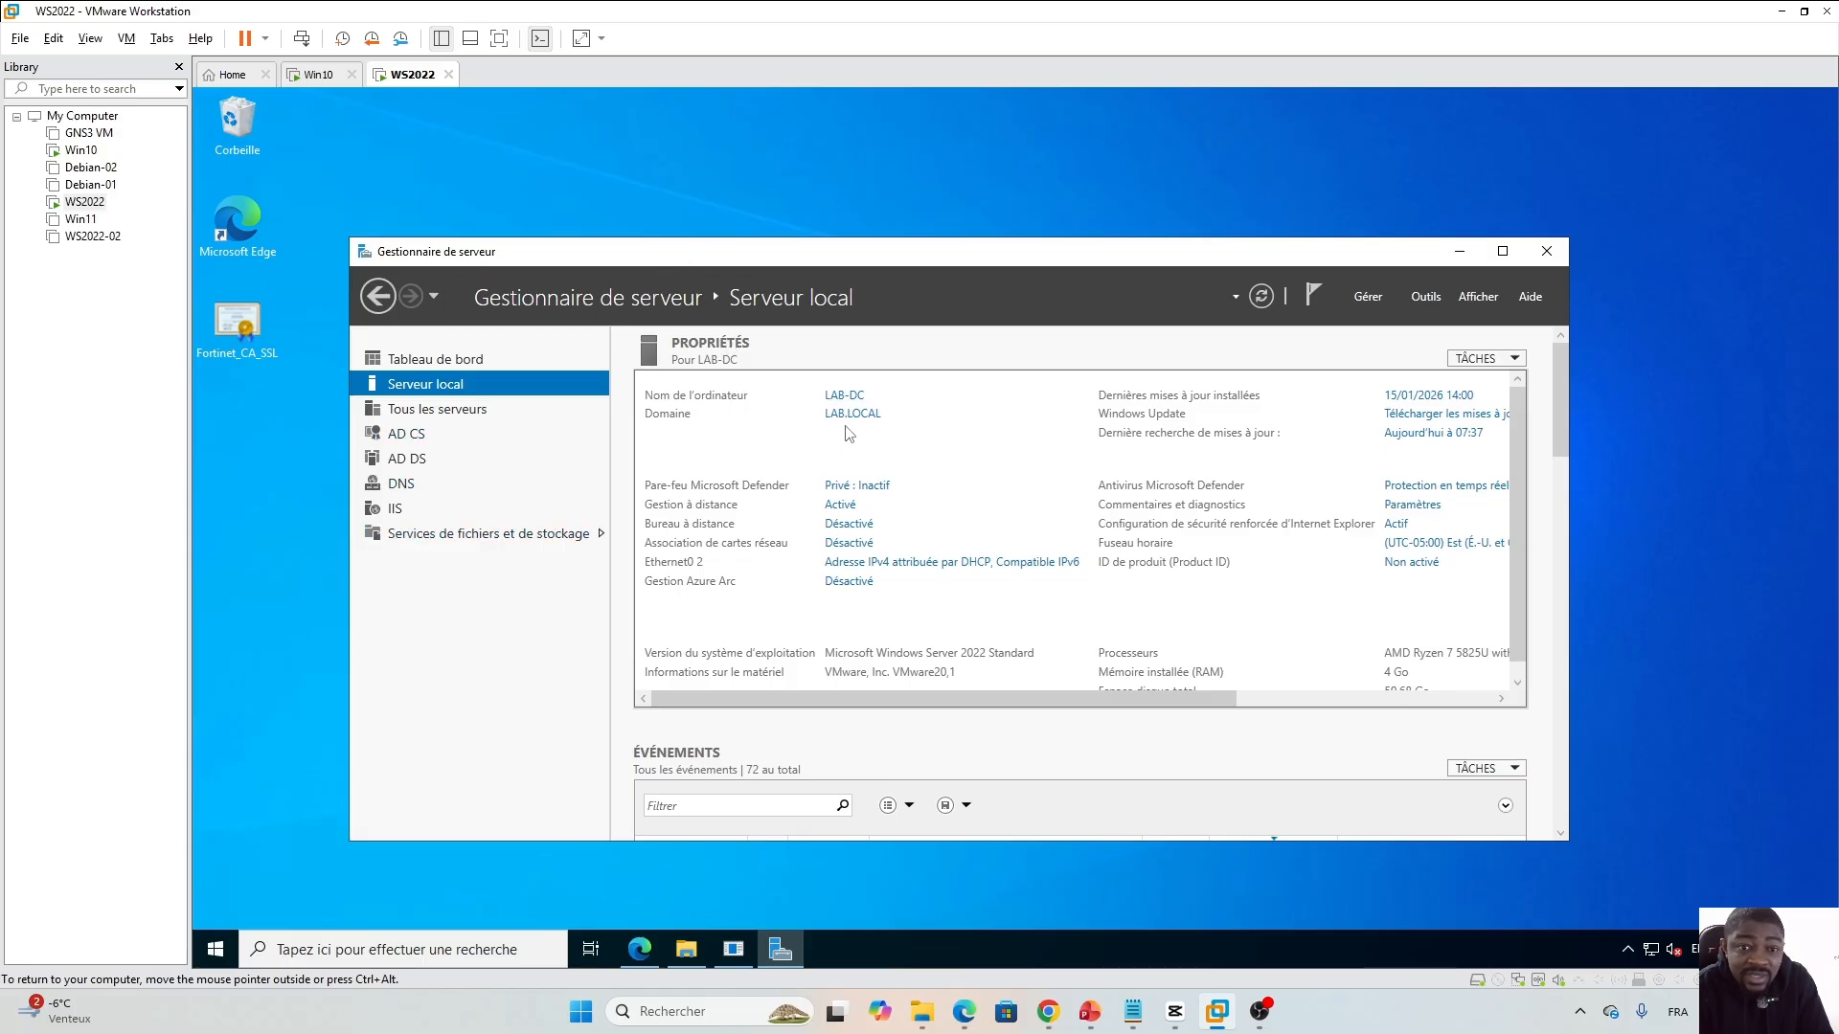
Switch to FortiGate in the host browser, restore the URL Block Page's default code, and add blank lines just before the closing head tag.
left_click(965, 1013)
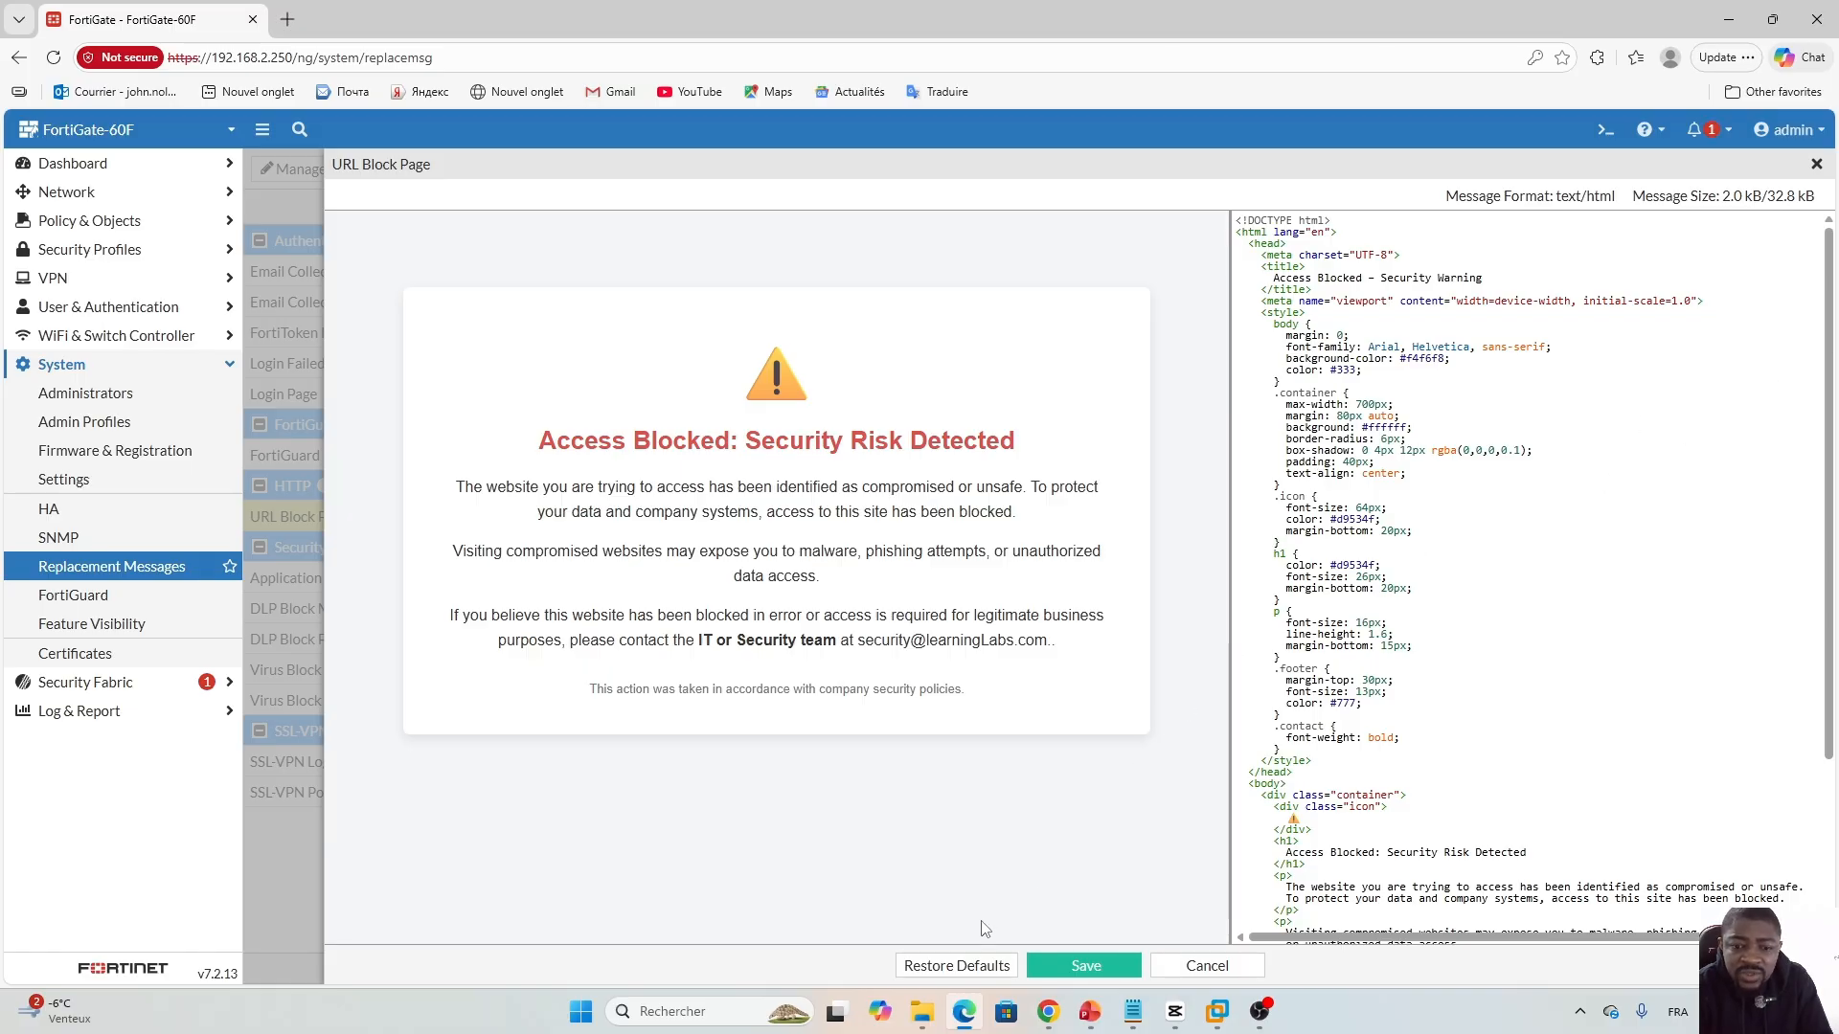
left_click(953, 968)
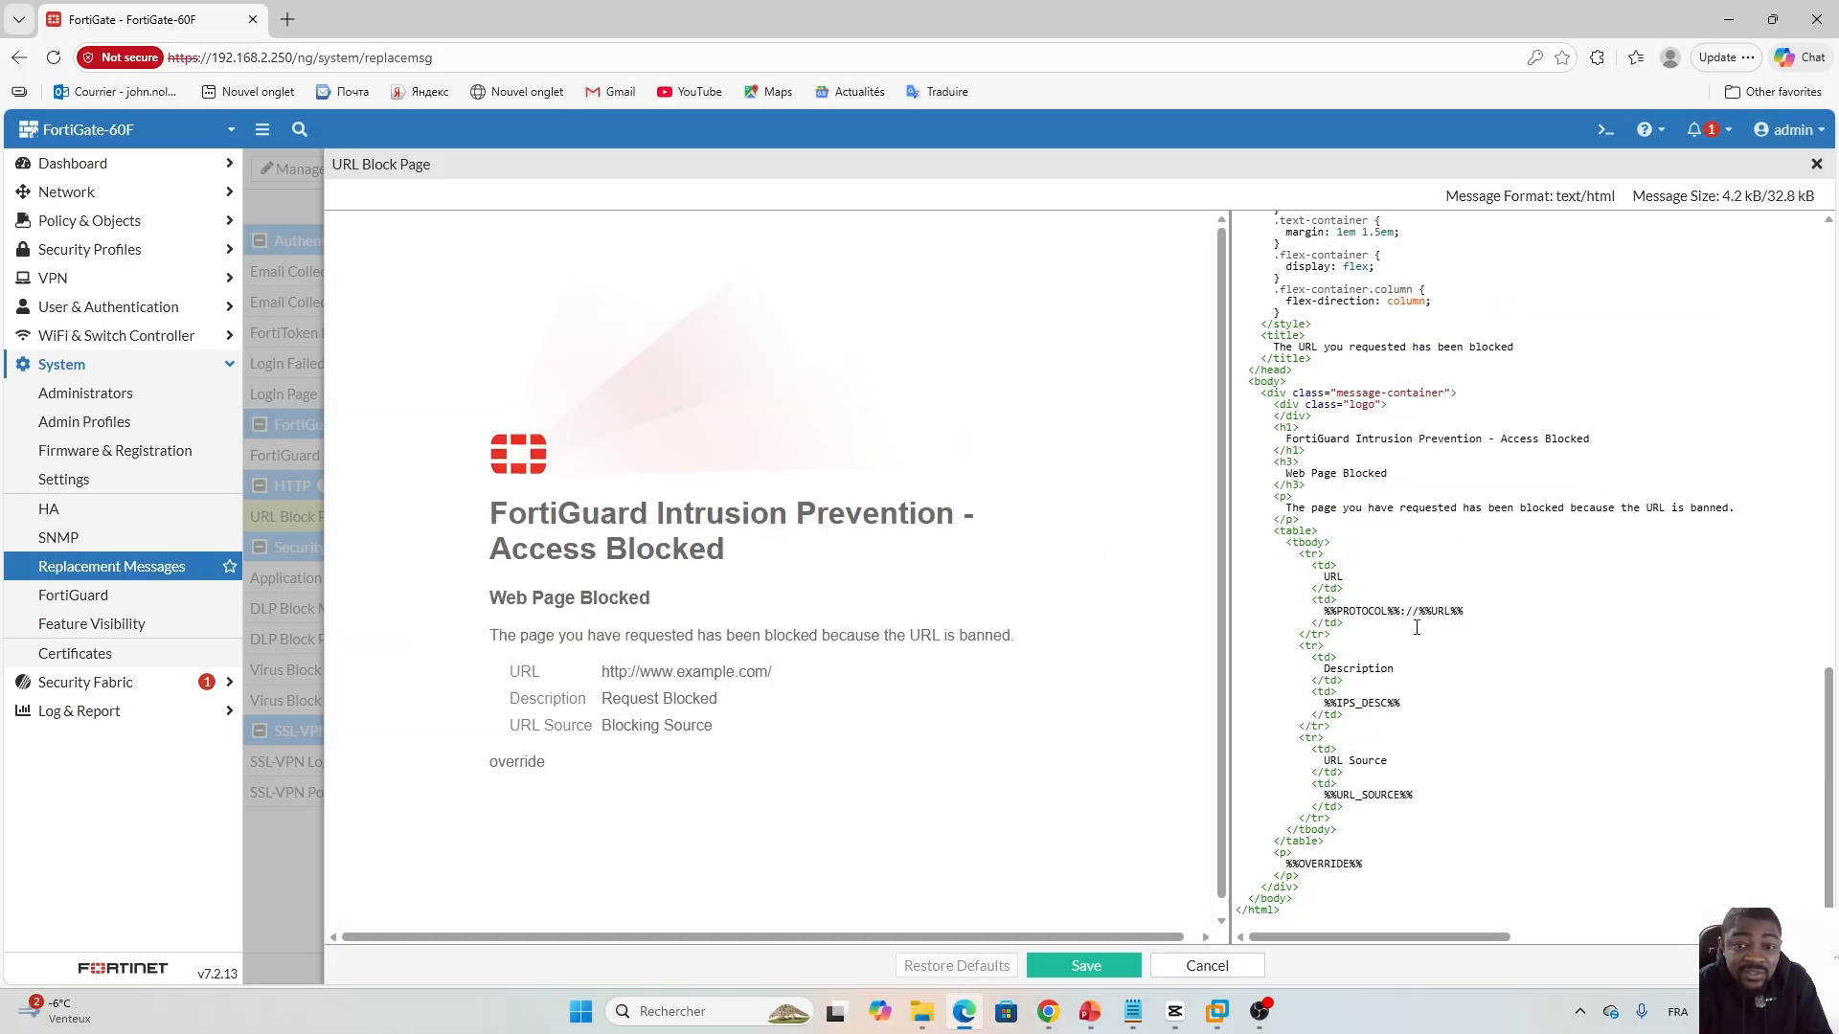
left_click_drag(1827, 786, 1820, 571)
scroll(1794, 661, "down", 1)
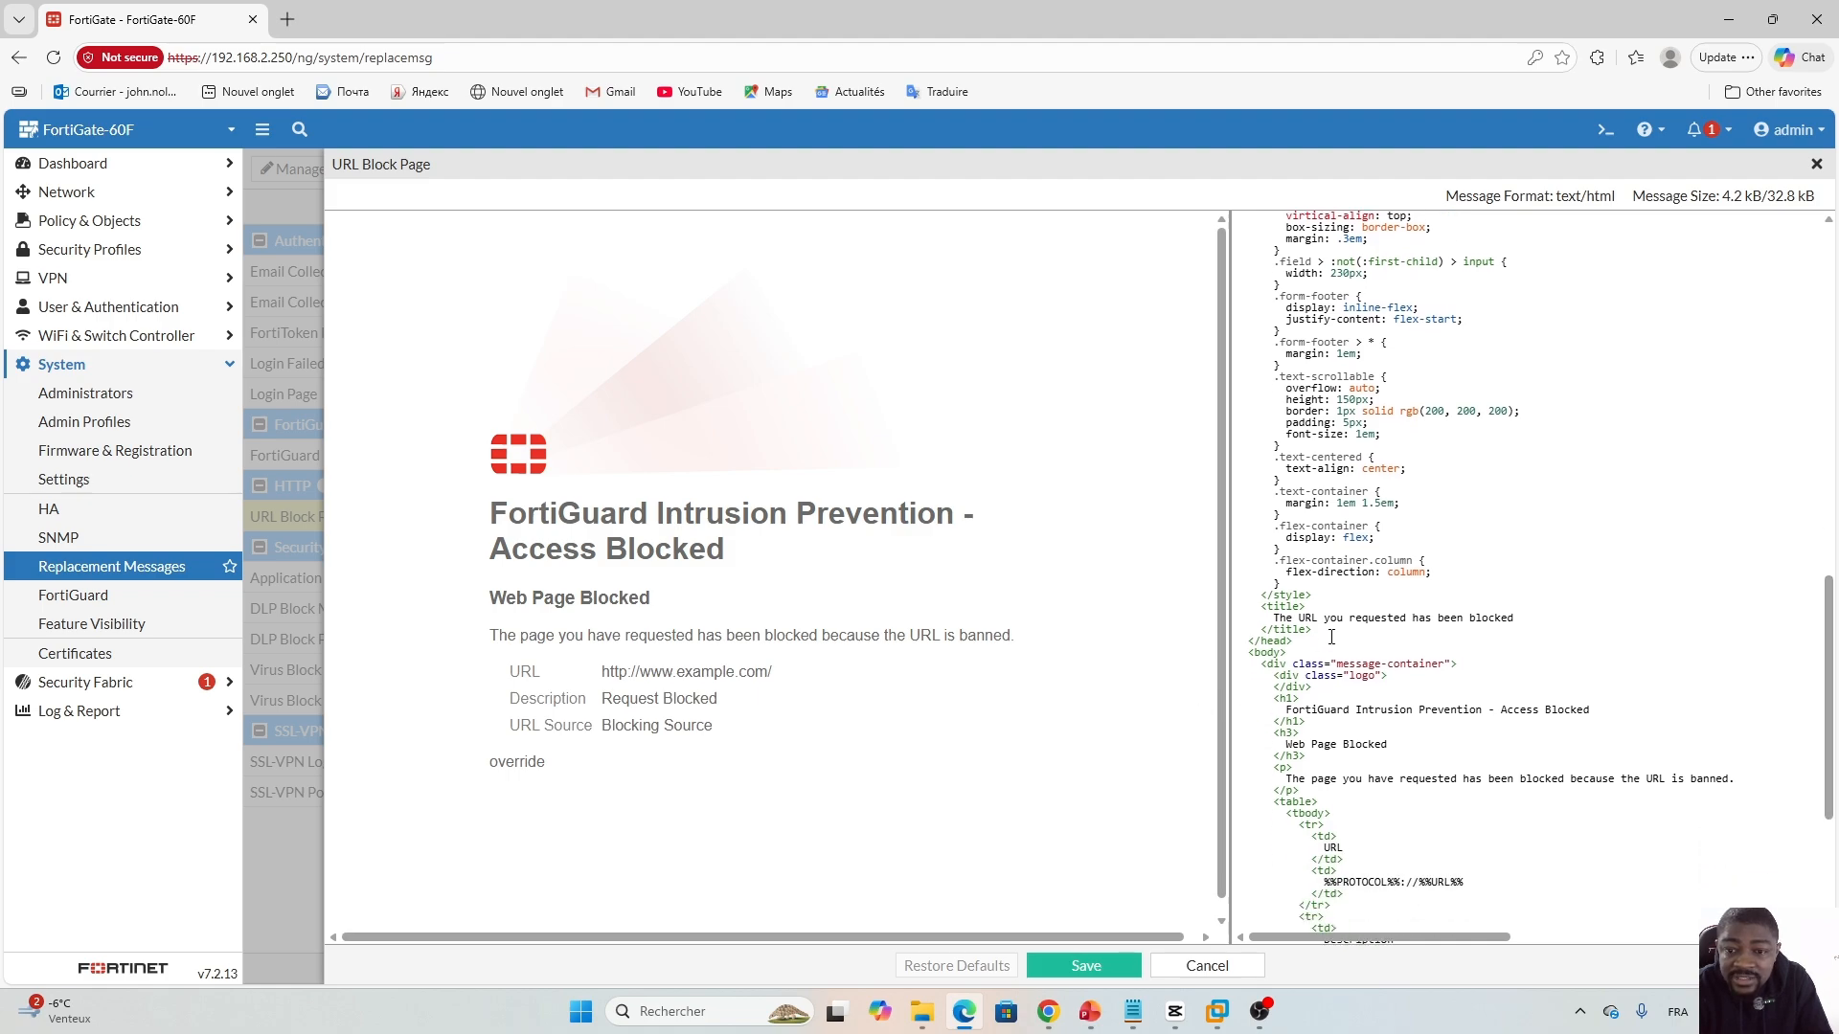
key("Return")
key("Return")
key("Return")
key("Return")
key("Return")
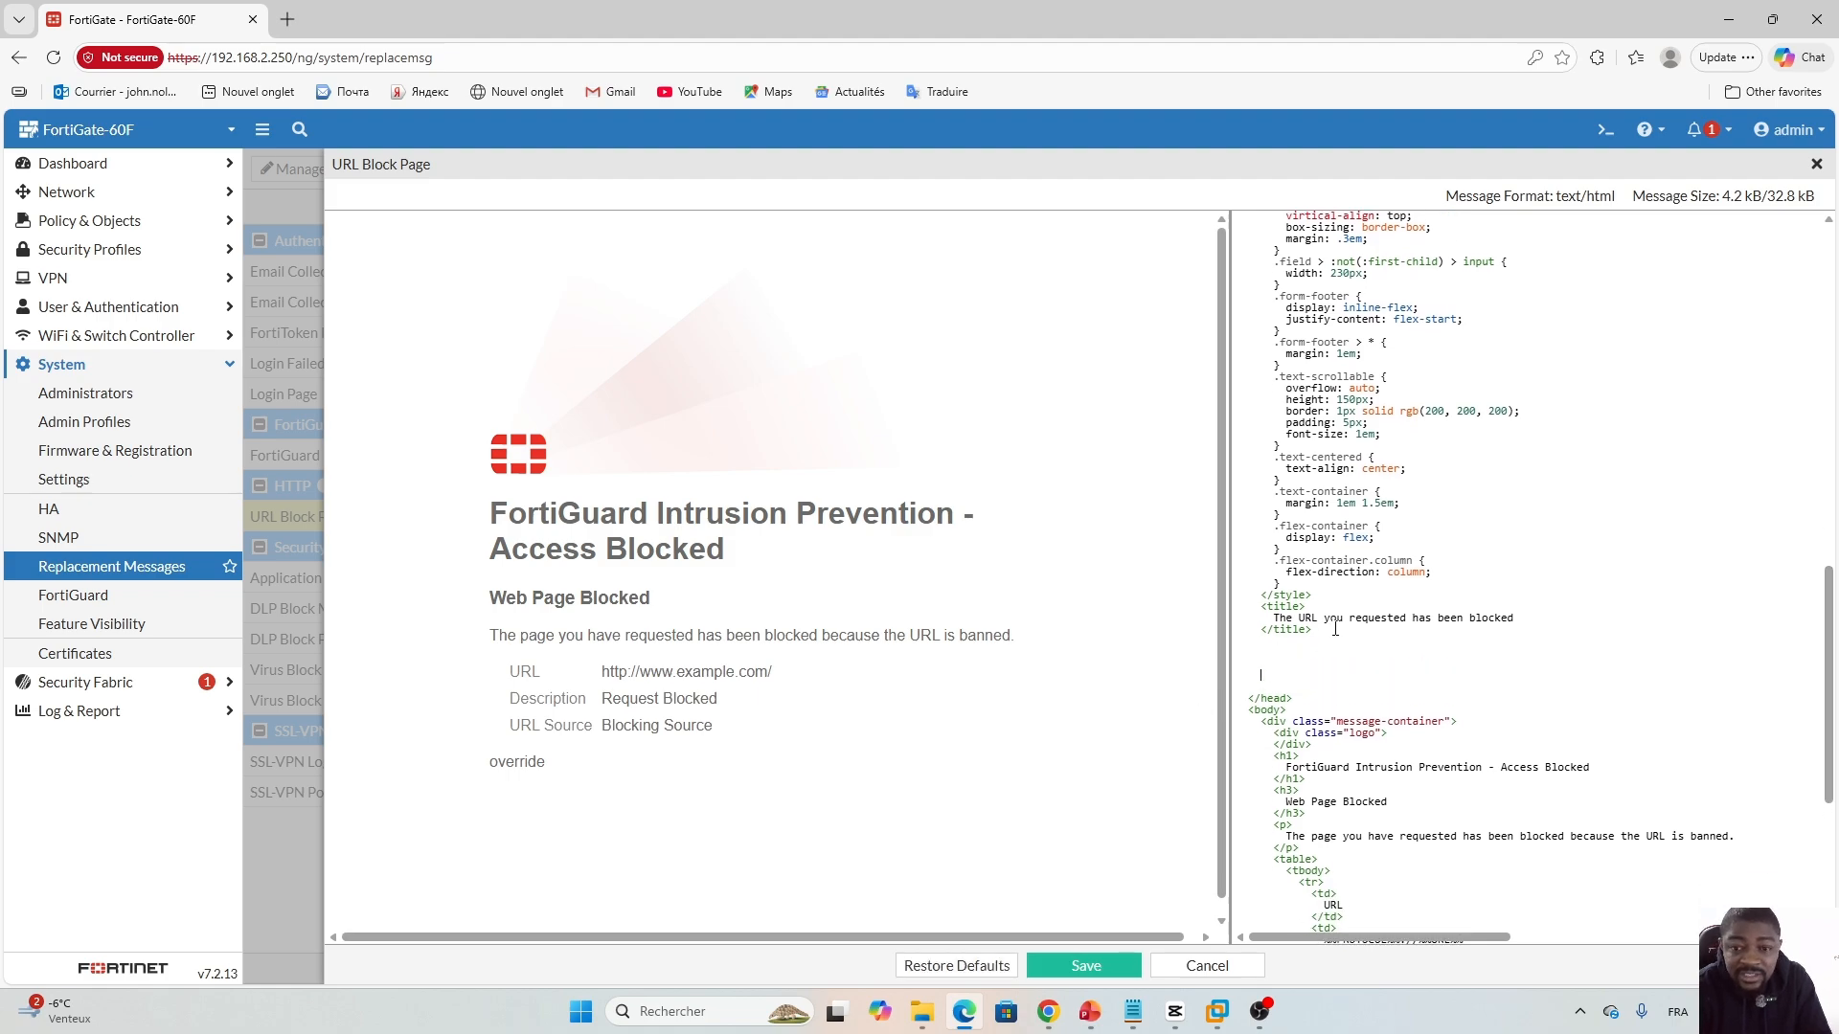
left_click(1133, 1011)
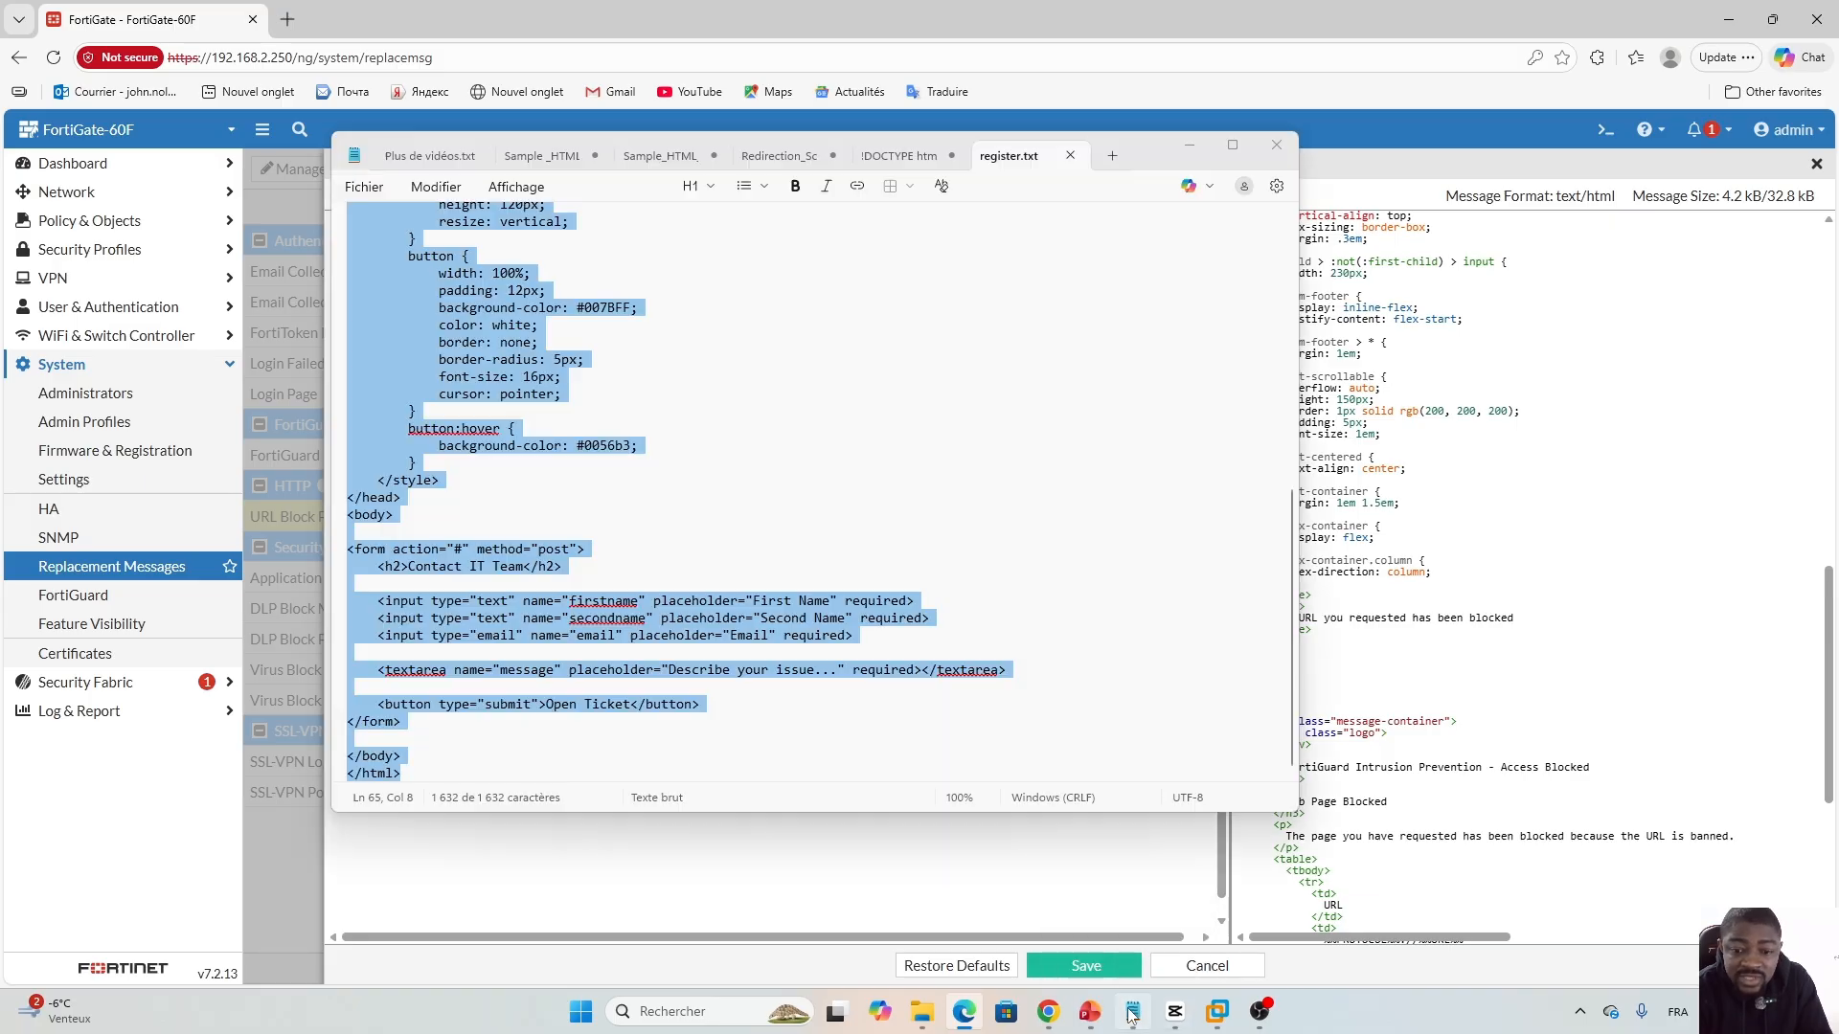
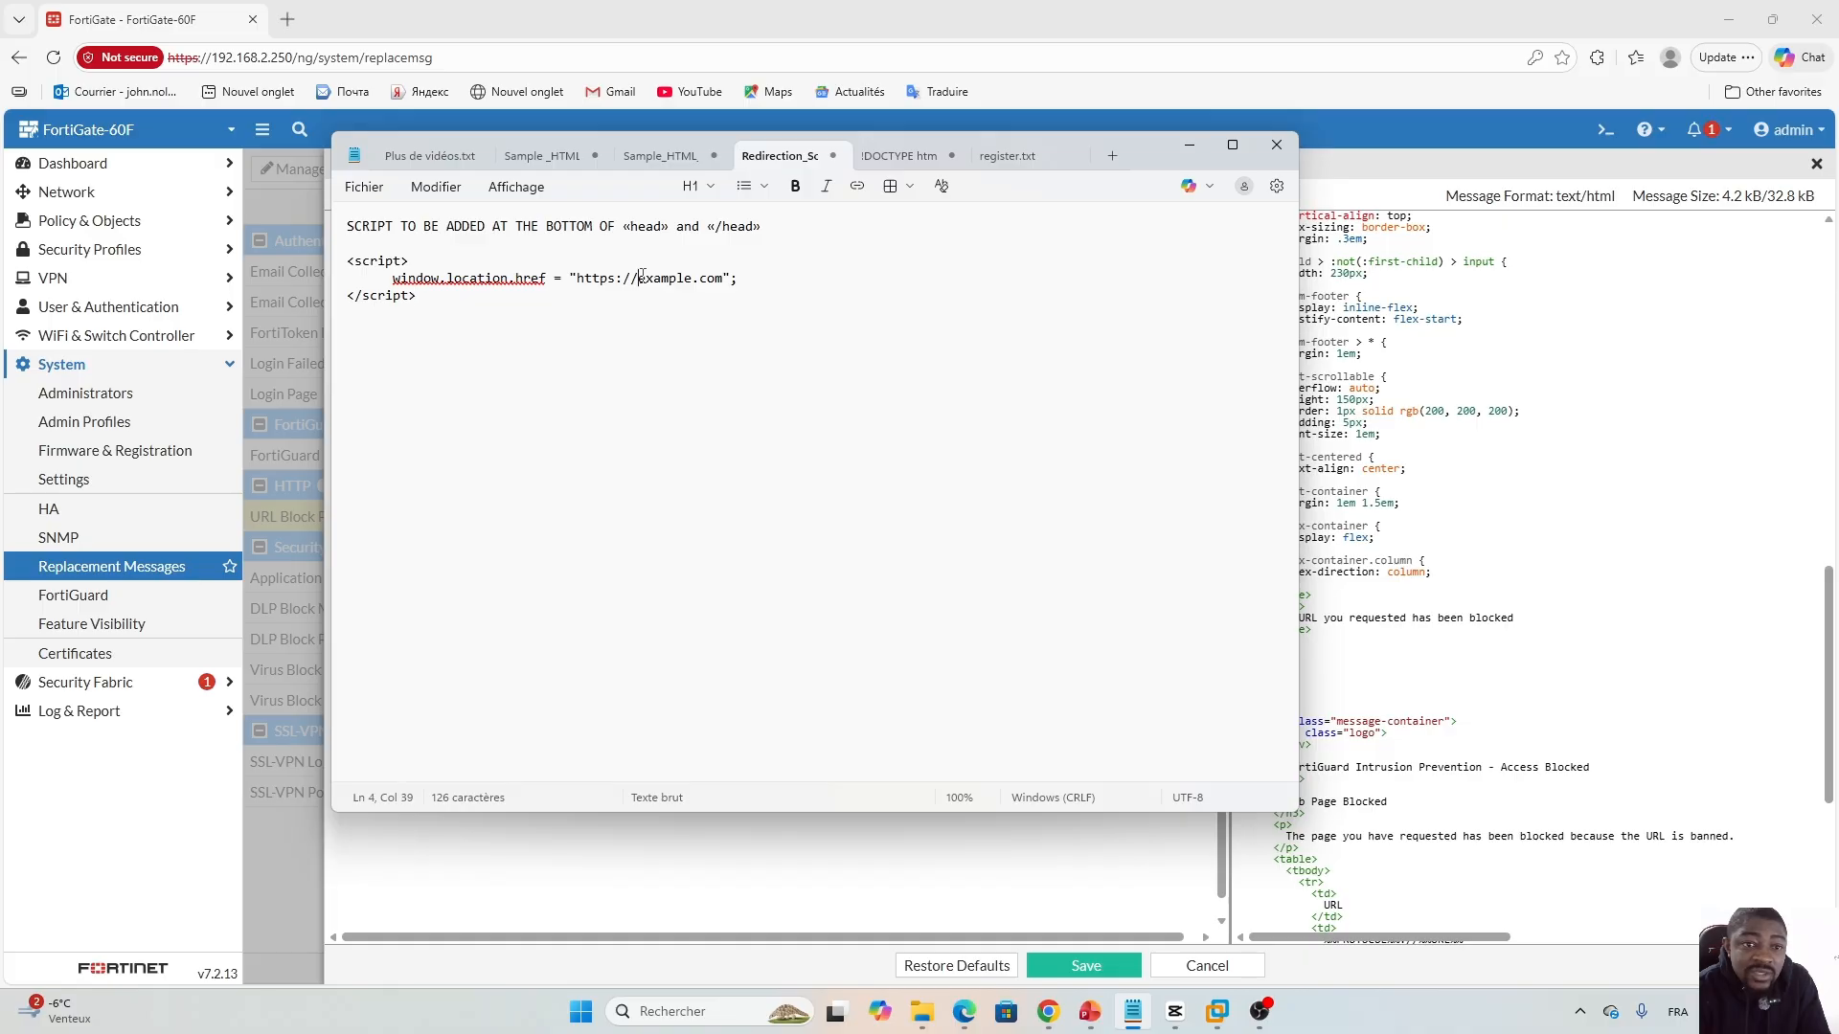
left_click_drag(641, 276, 685, 285)
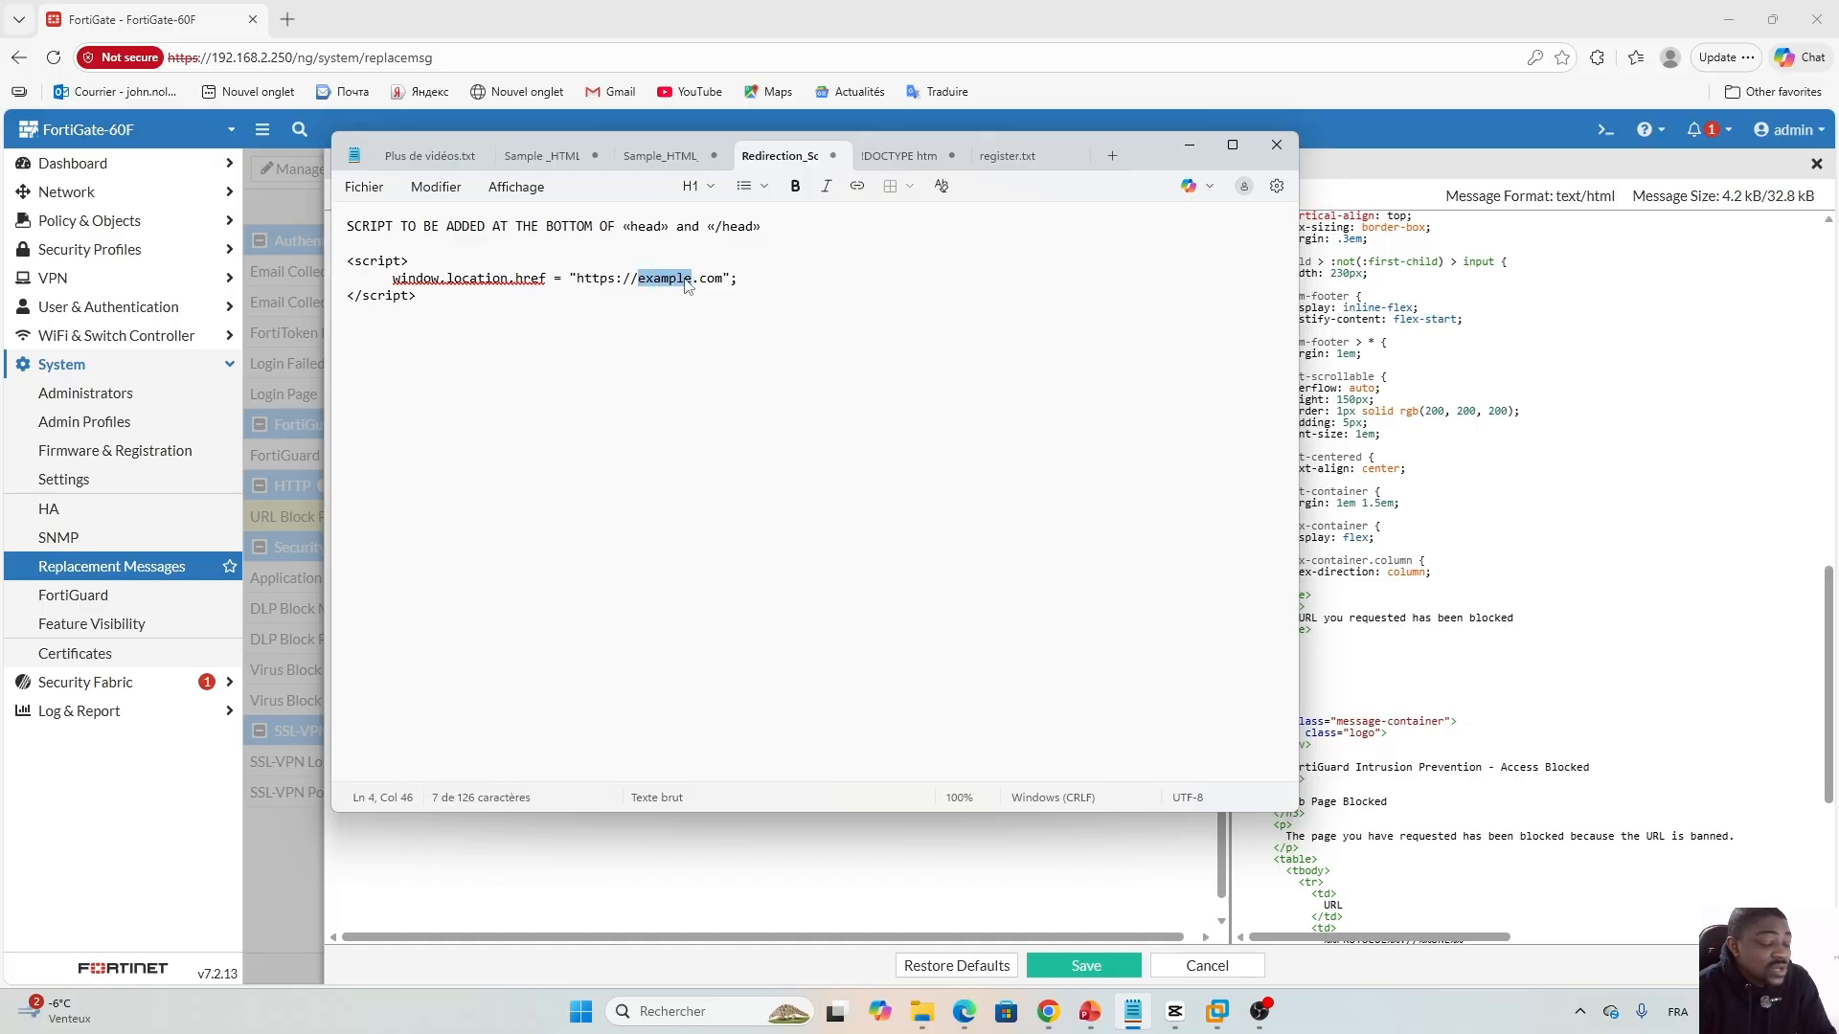
type("lab-dc.lab.local")
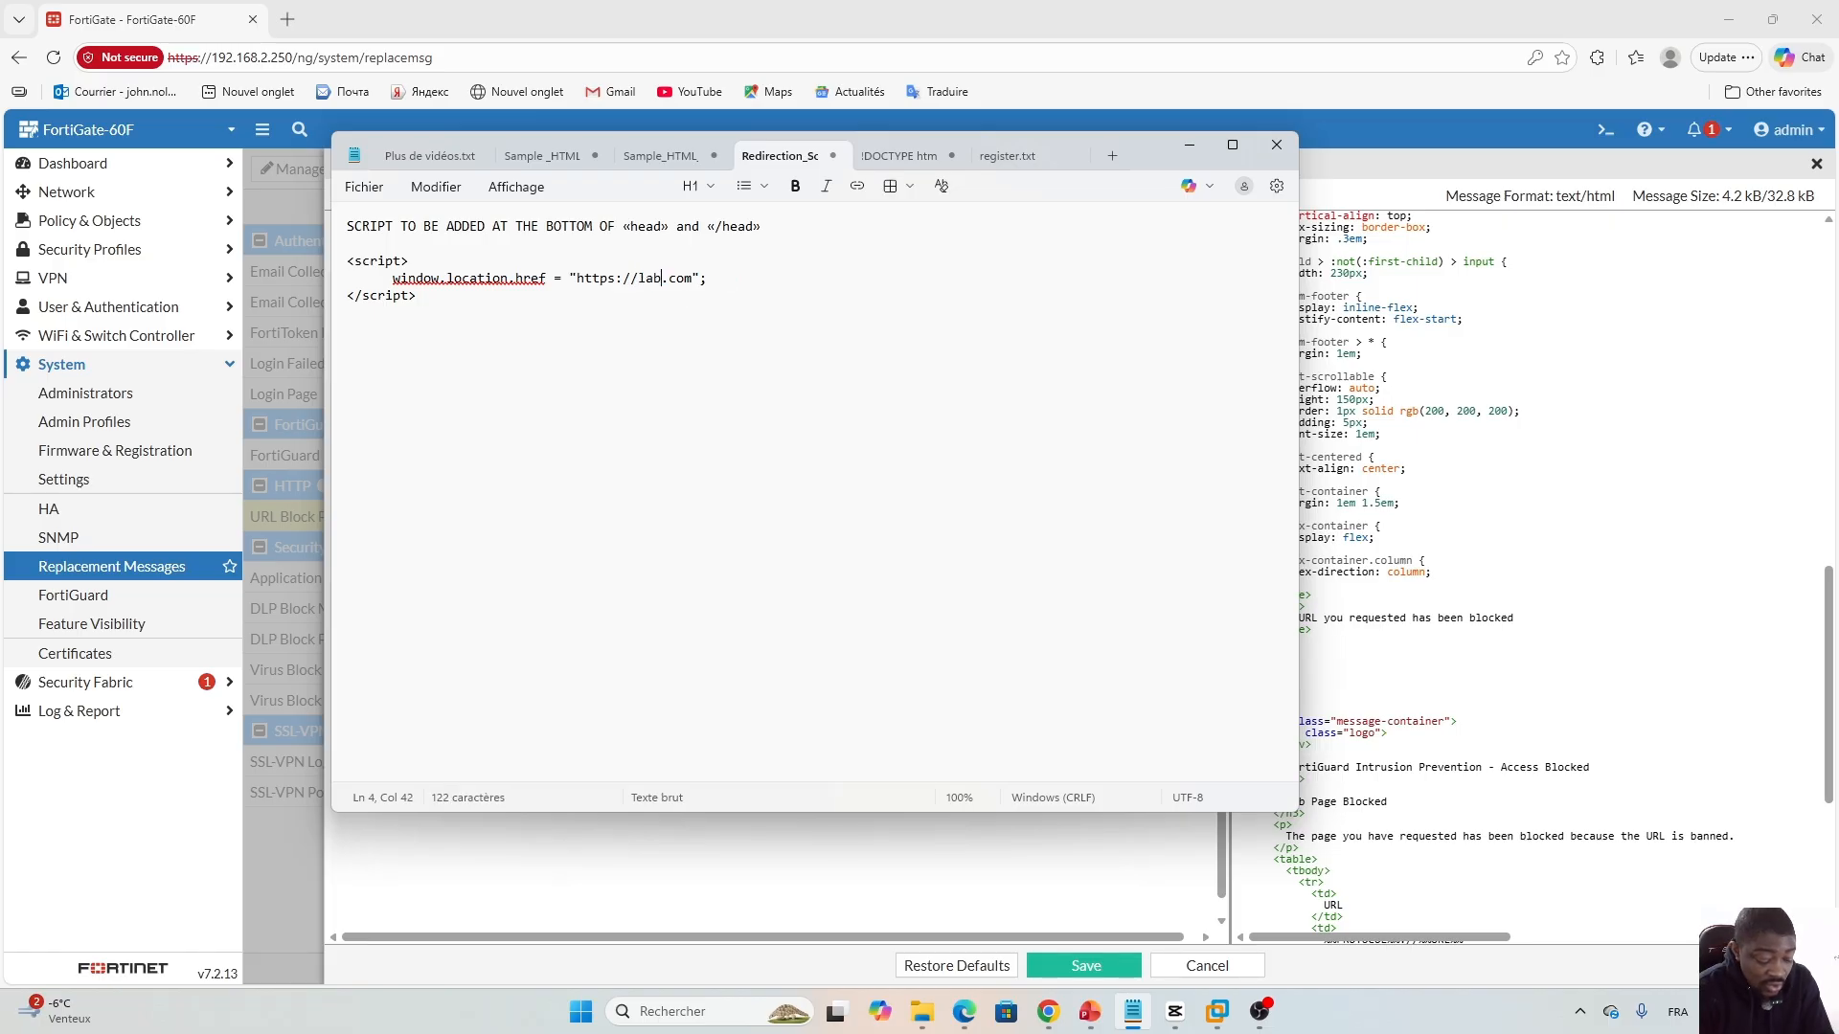
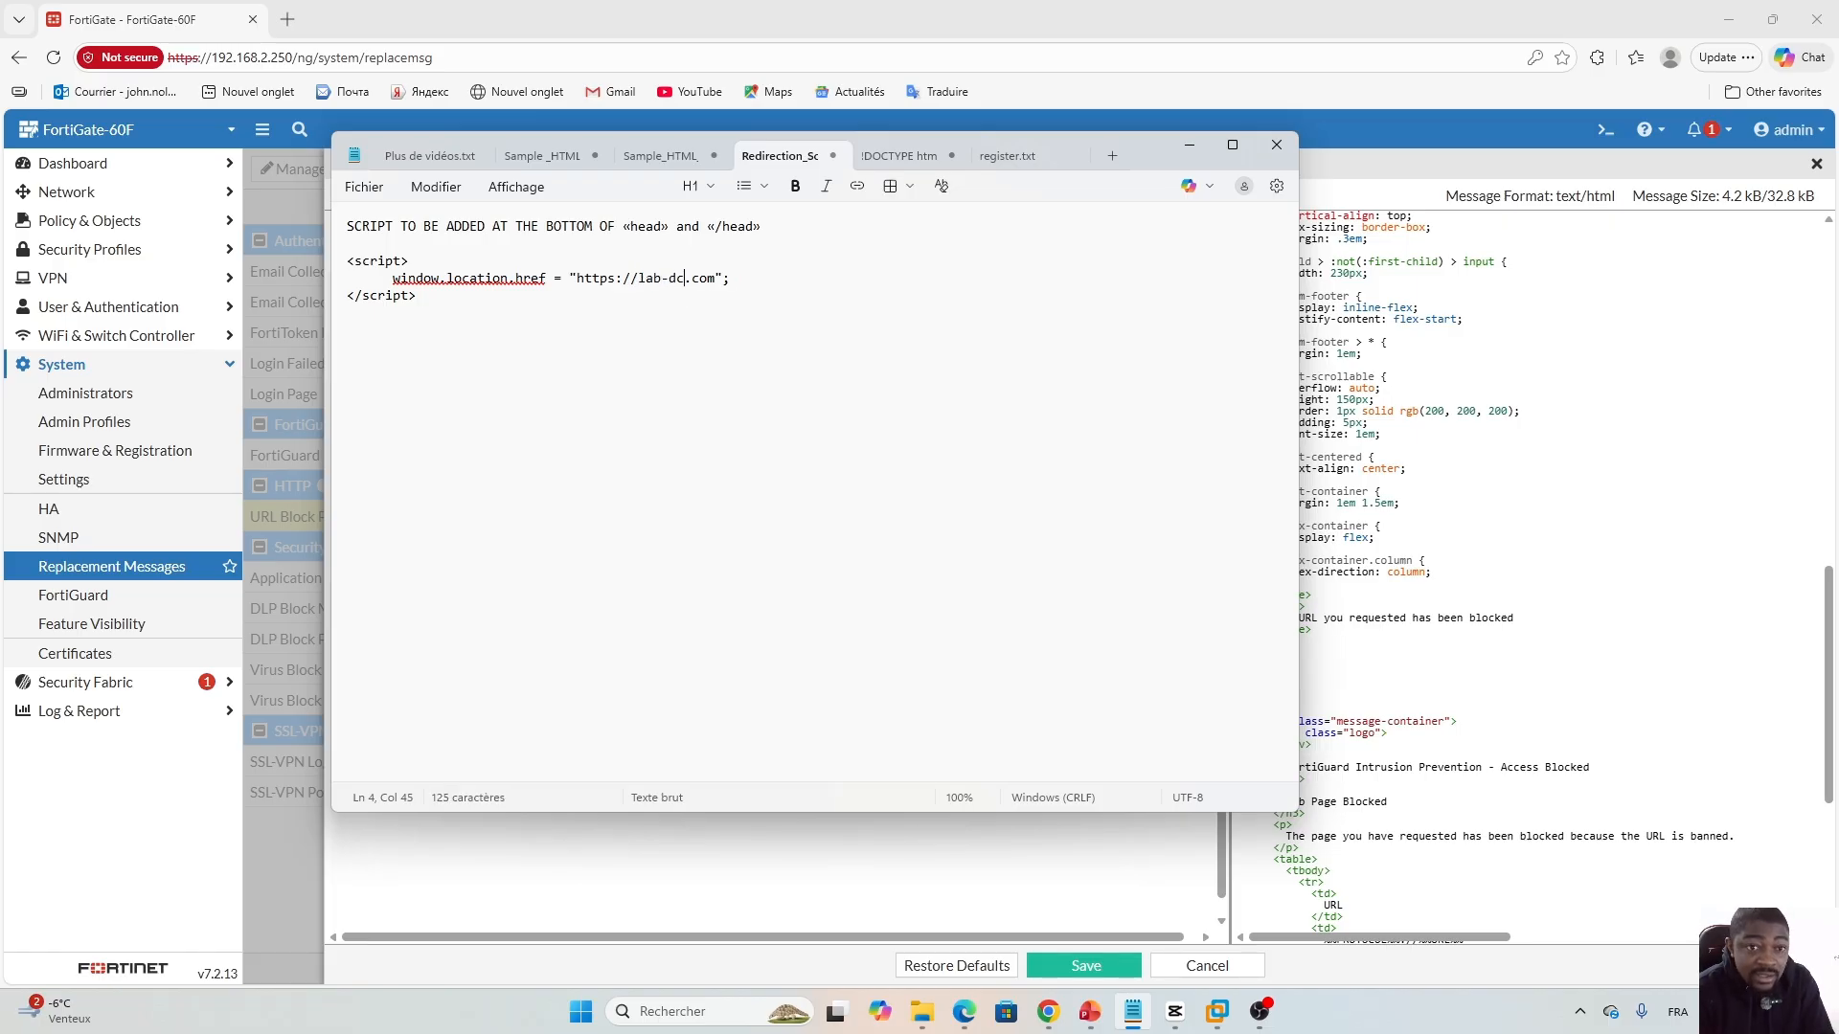
type("-dc.lab")
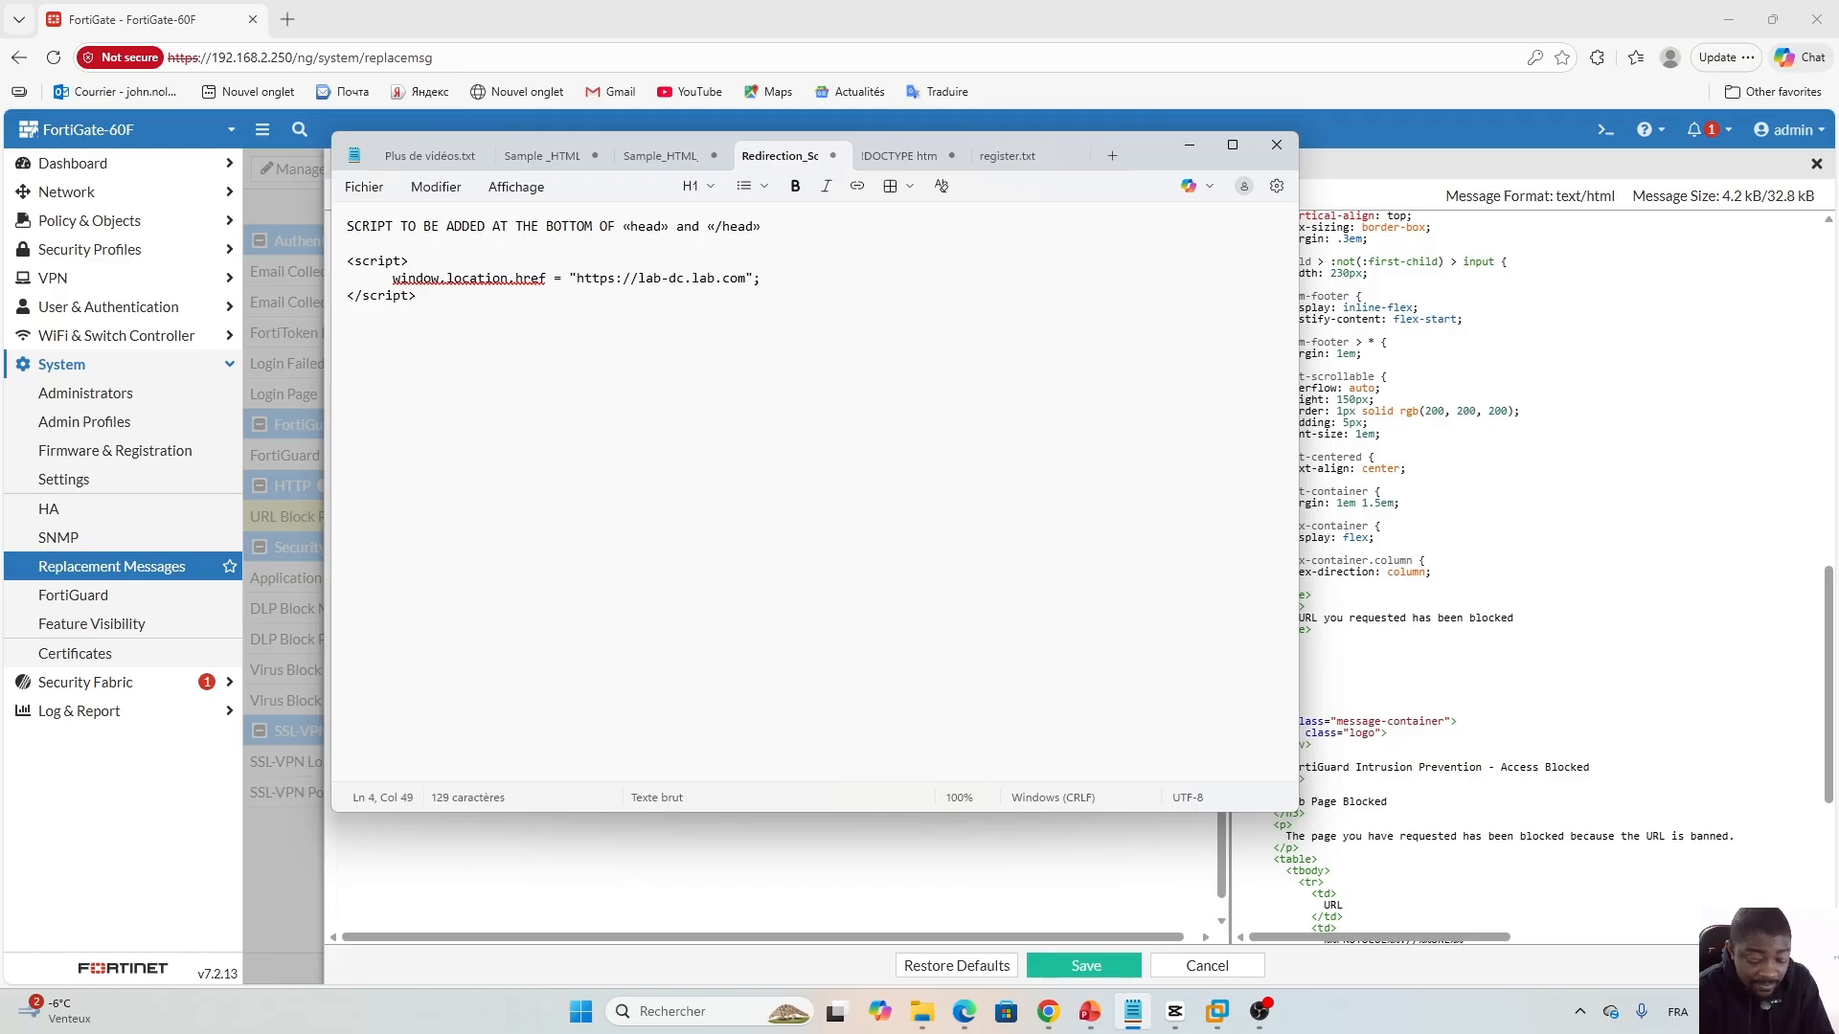
type(".local")
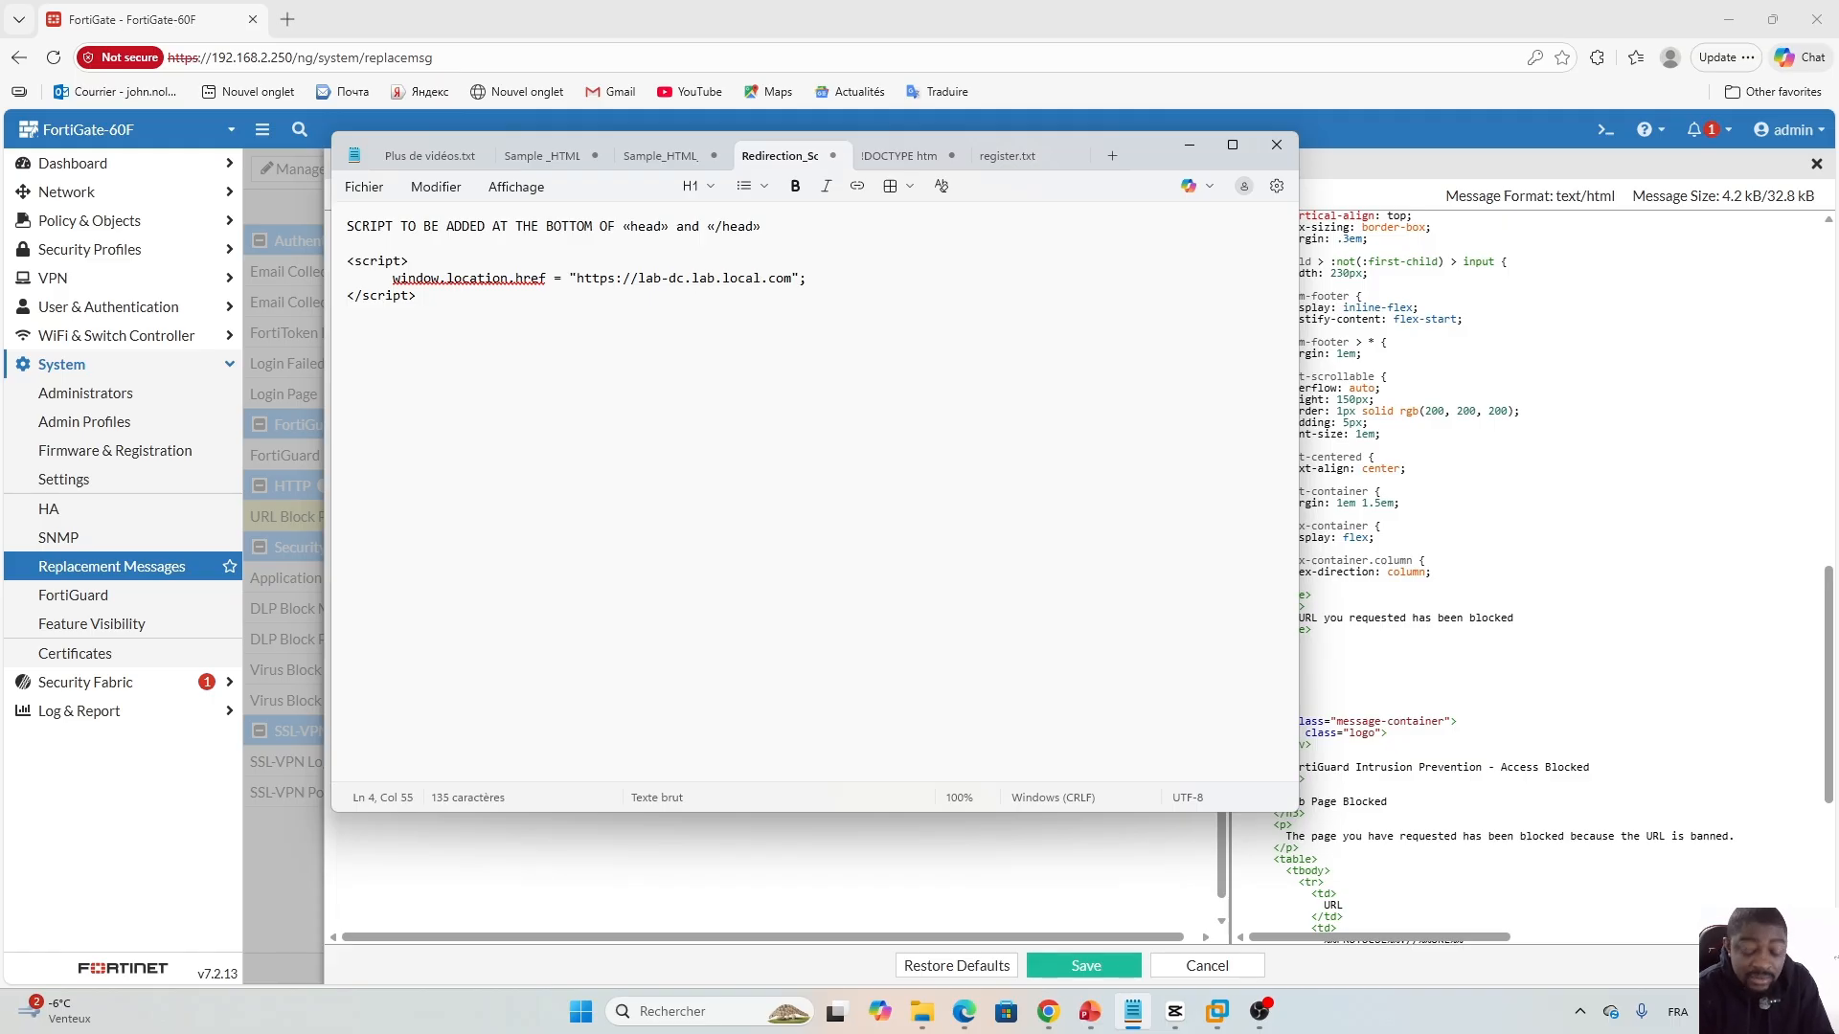
key("Delete")
key("Delete")
key("Delete")
key("Delete")
key("Delete")
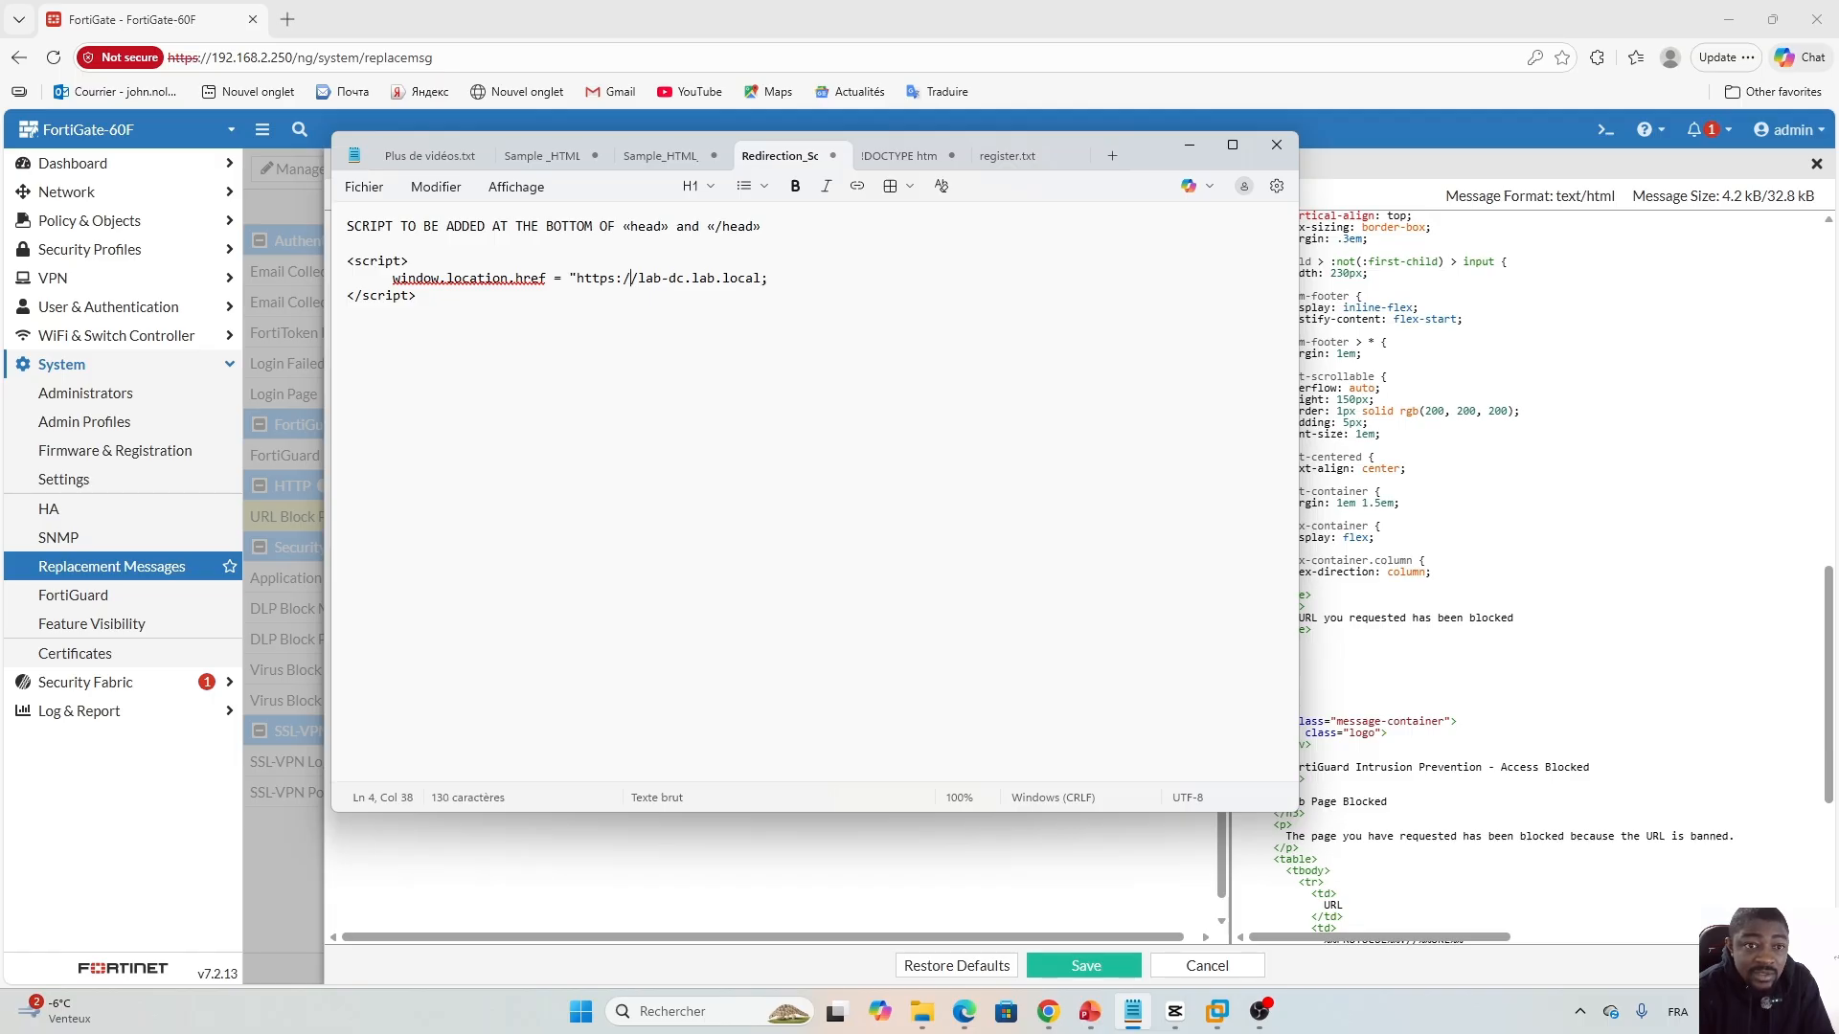
key("BackSpace")
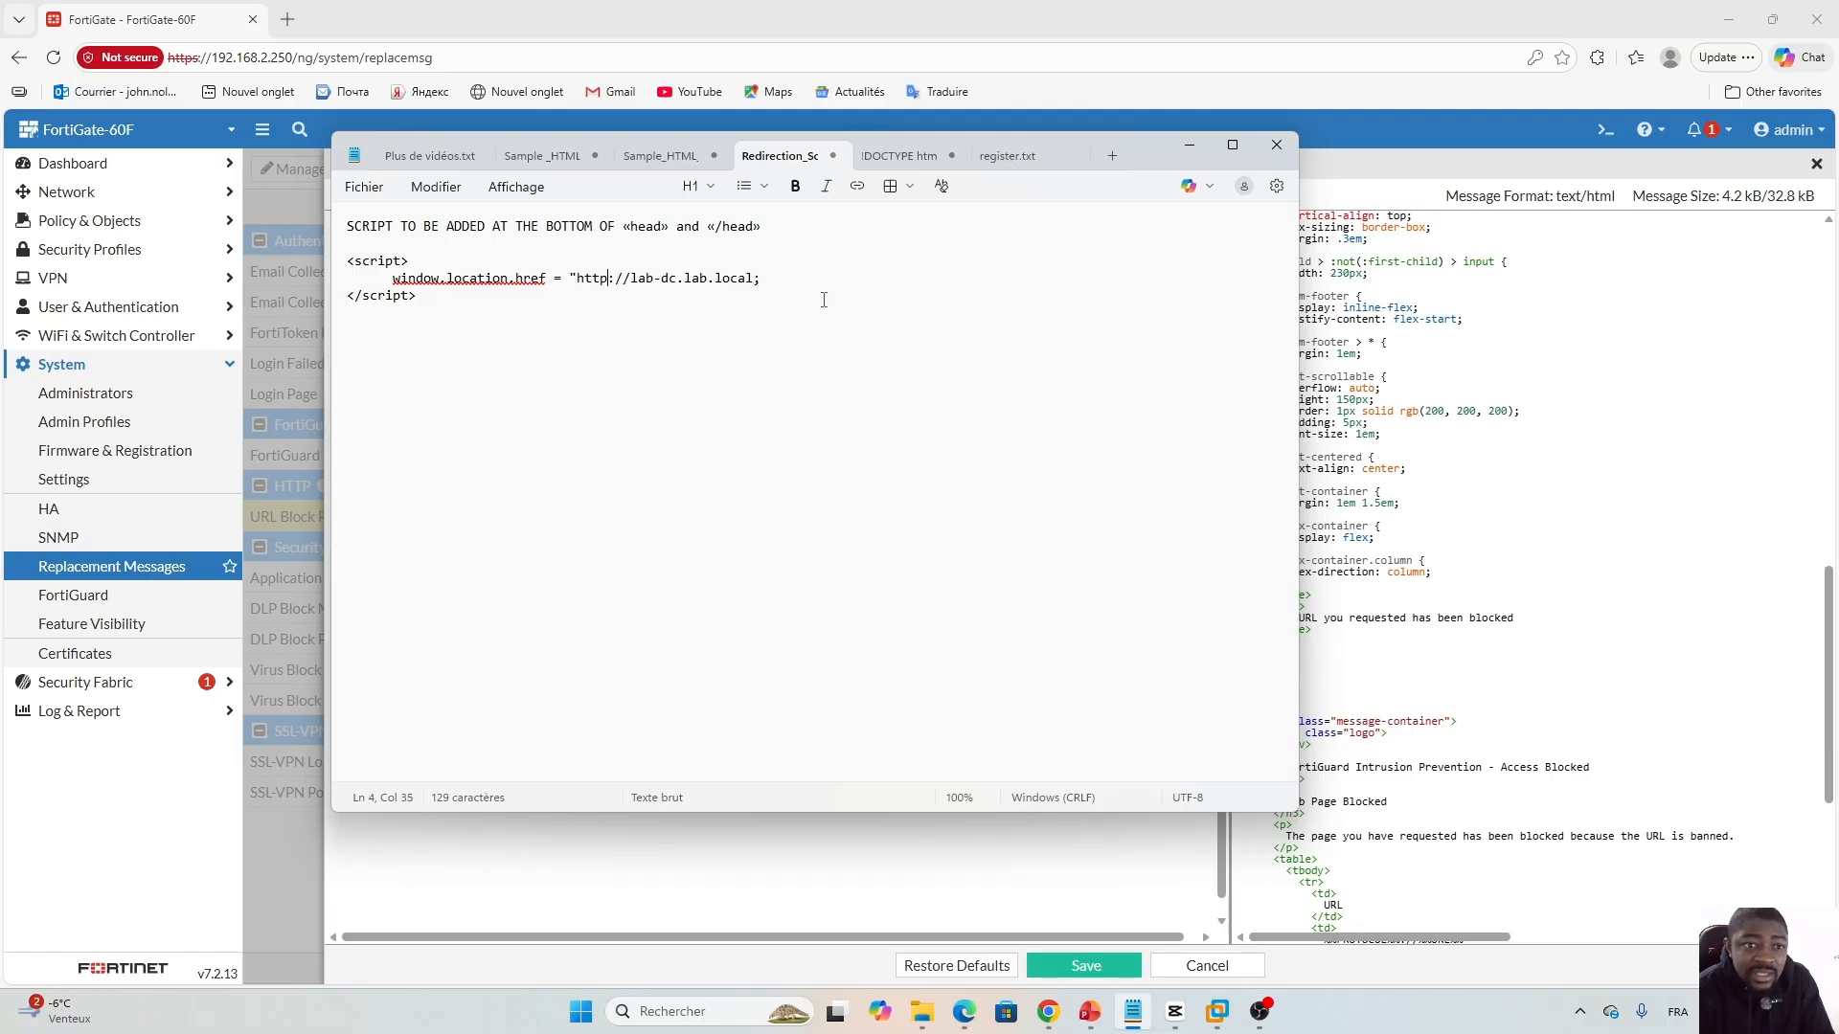
left_click_drag(349, 262, 424, 296)
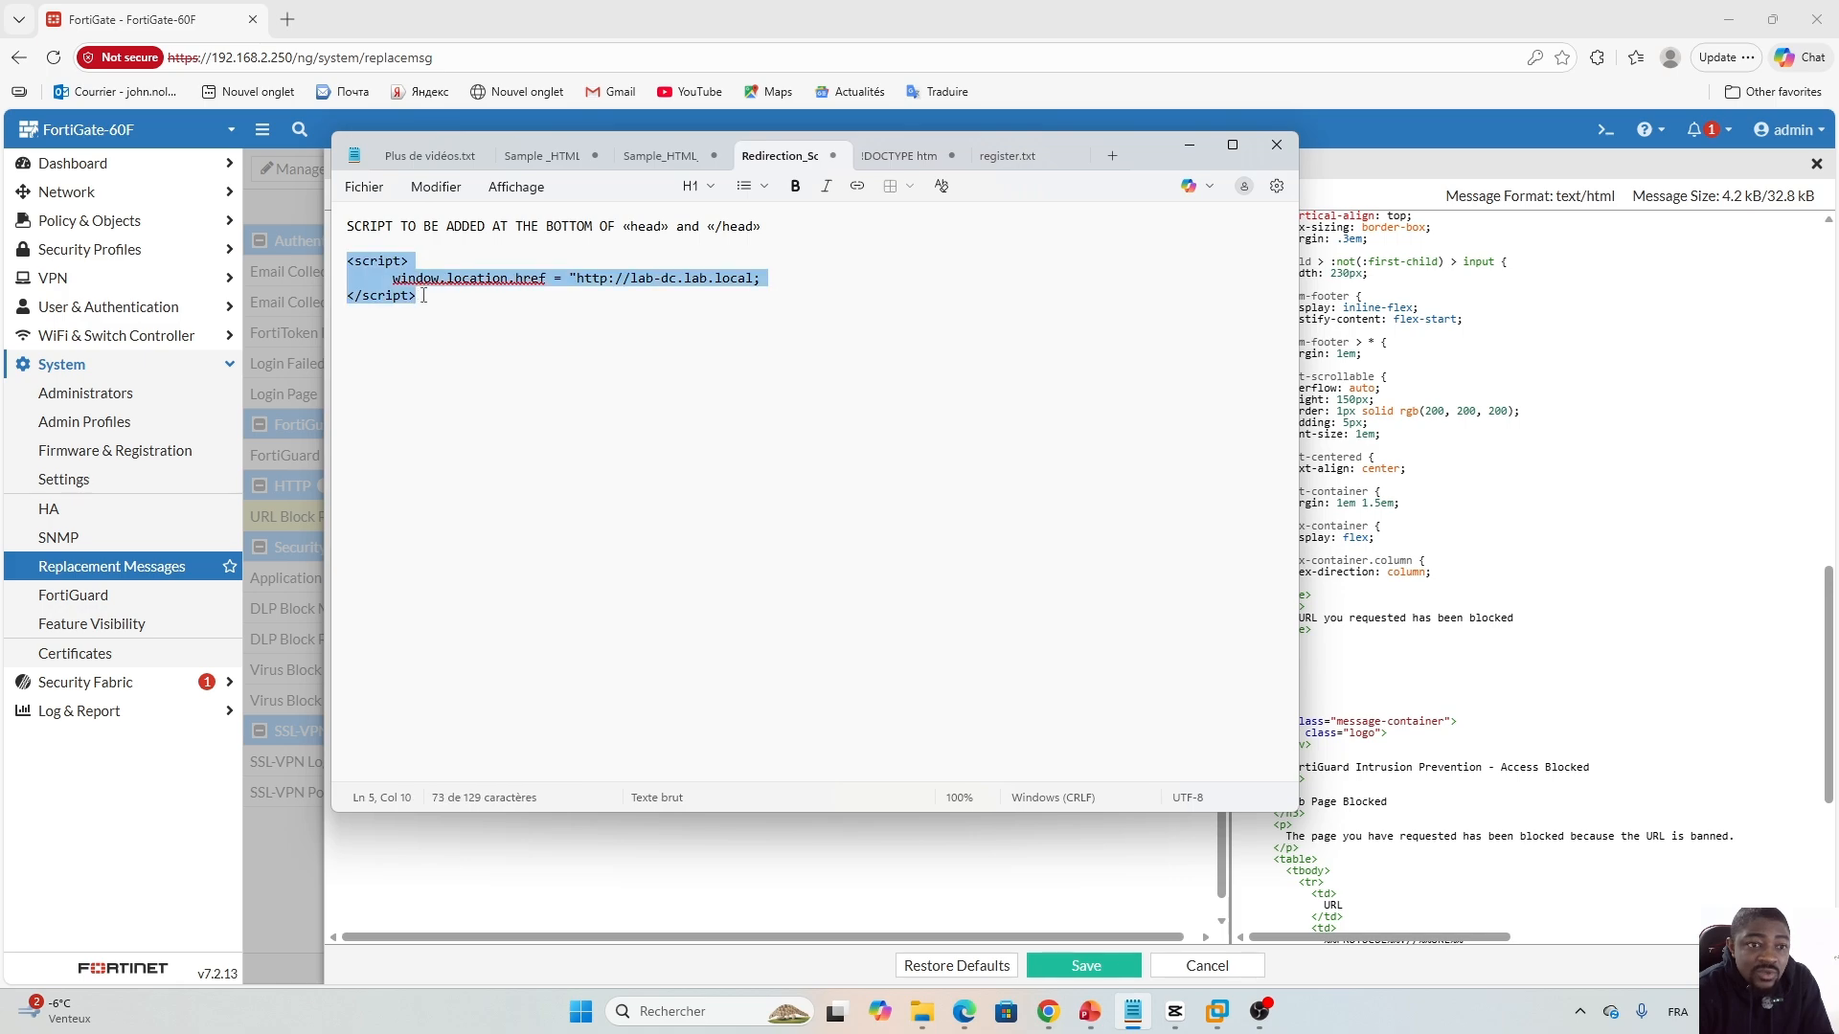
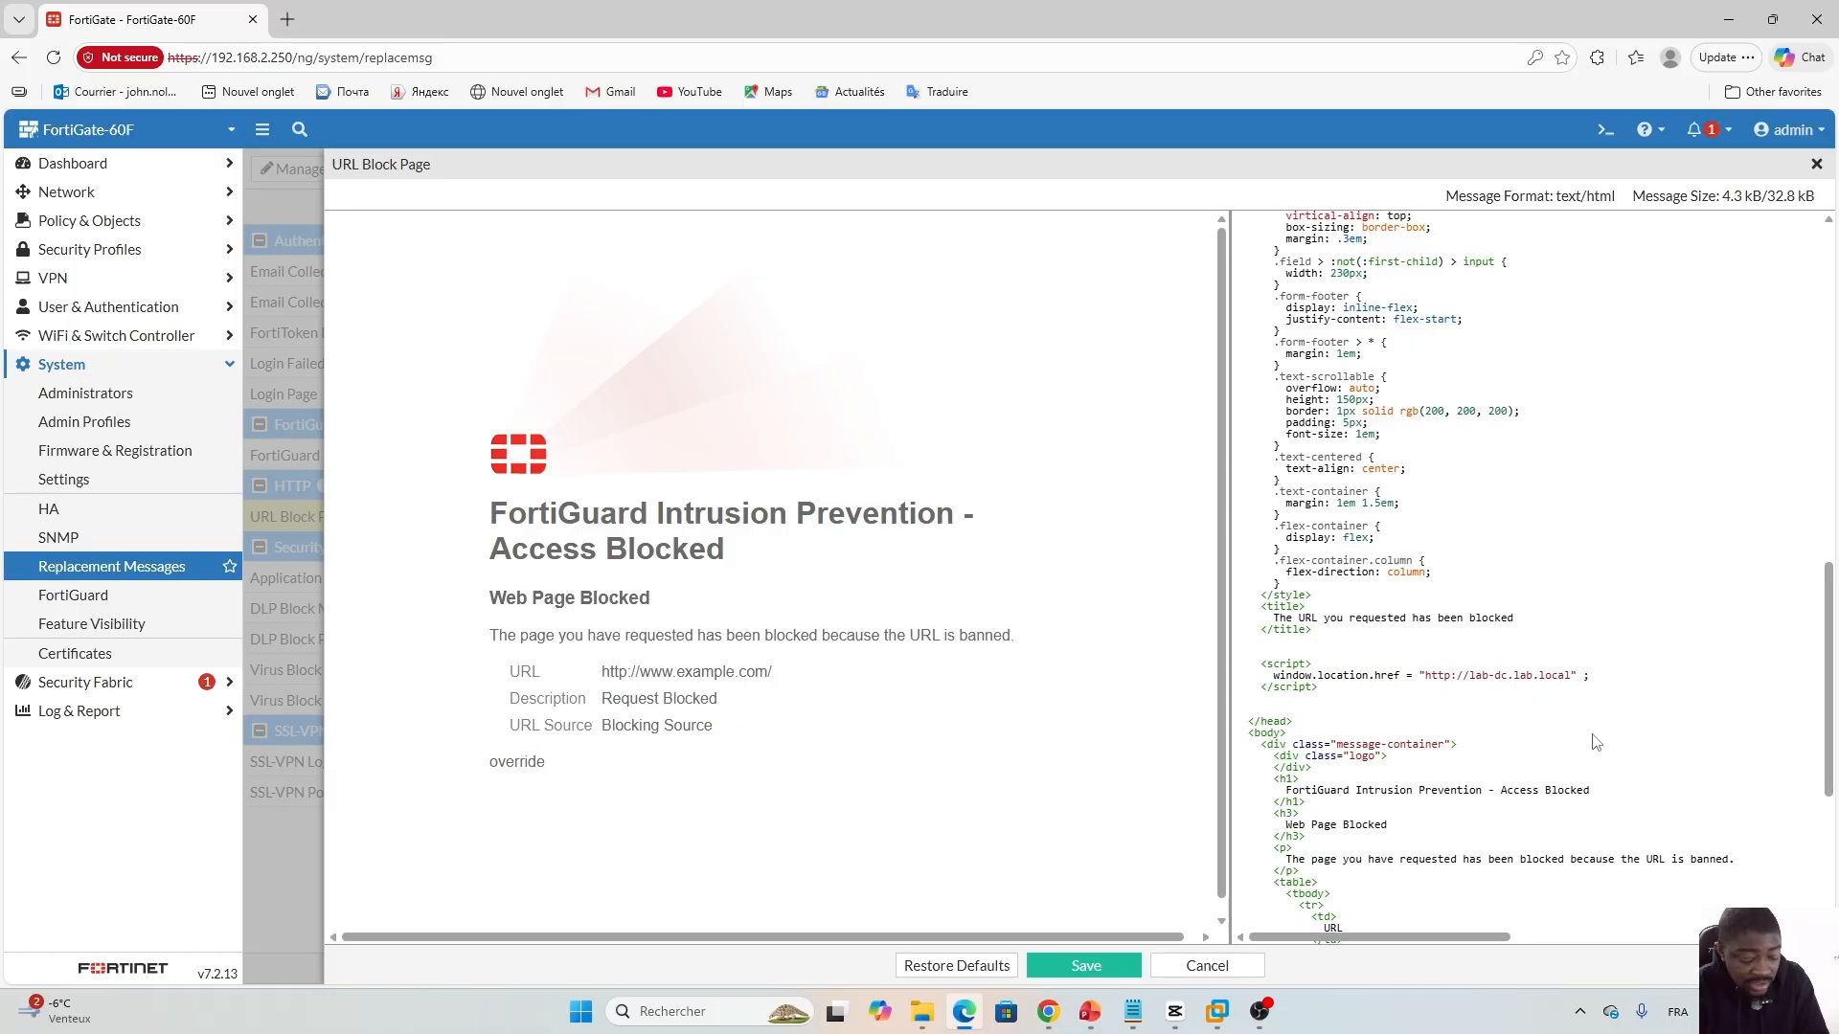
key("ctrl+s")
left_click(897, 15)
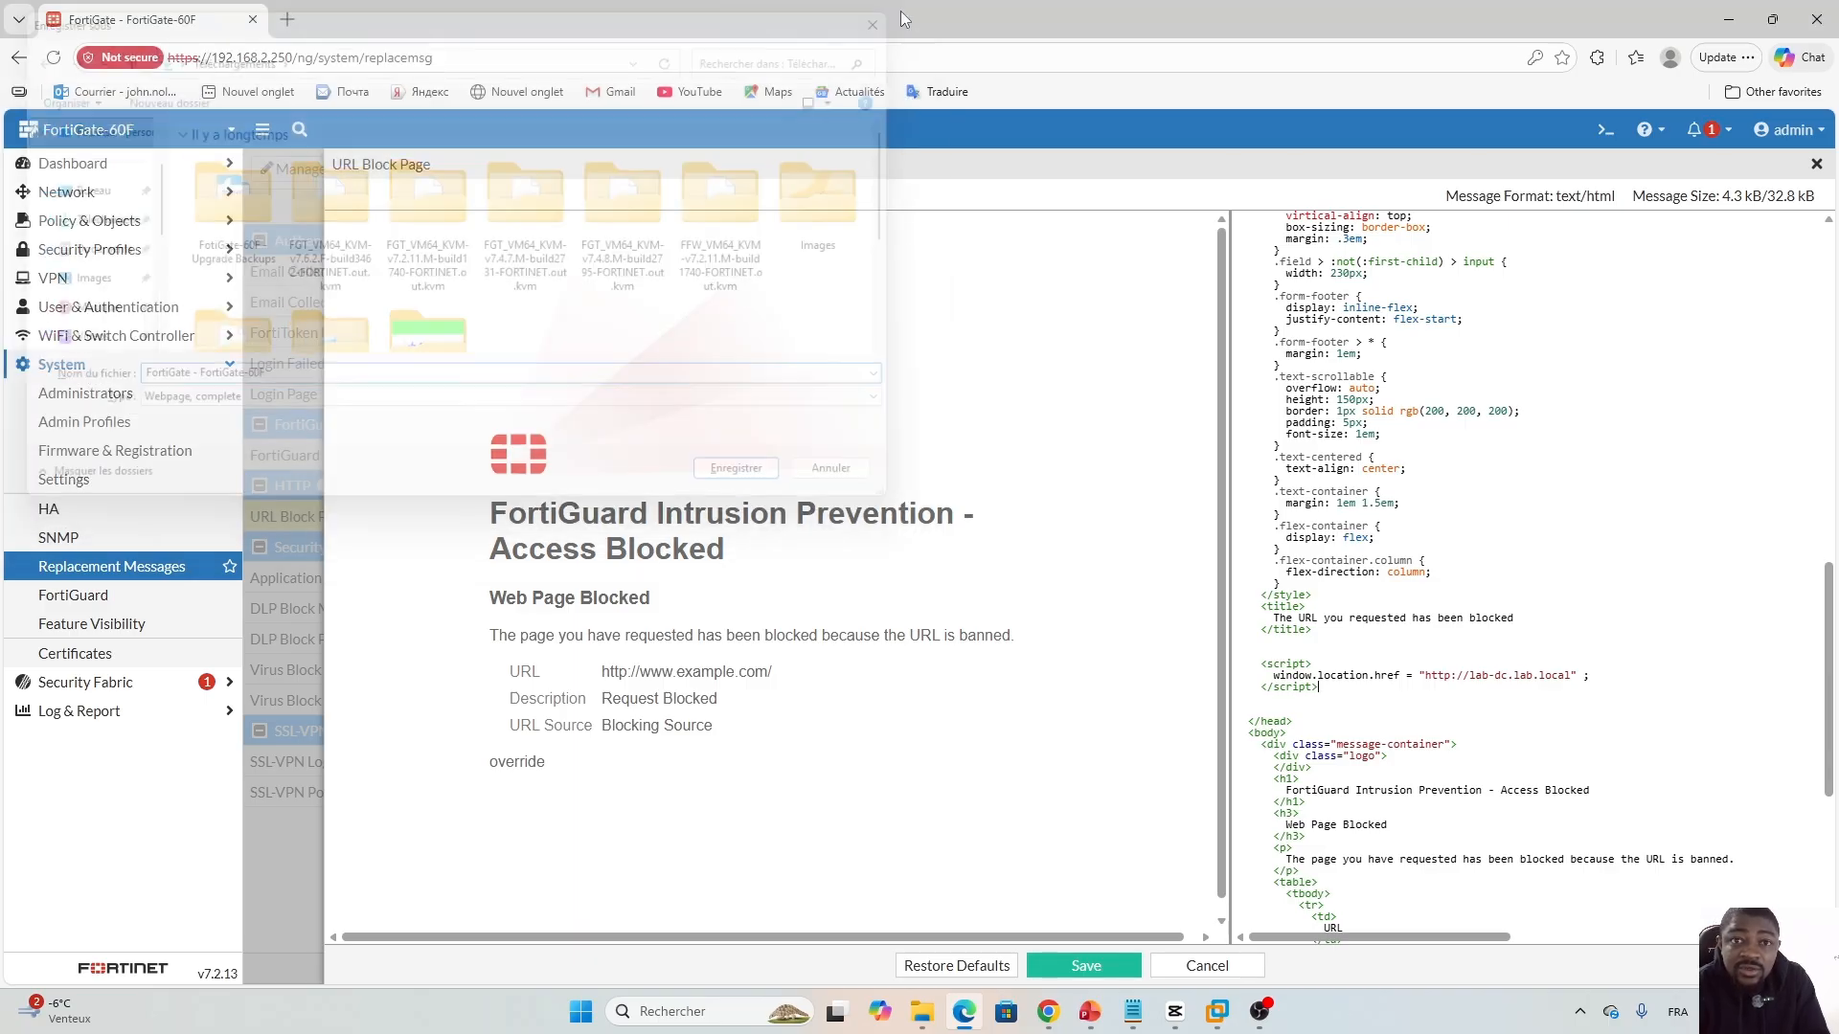
left_click(1074, 967)
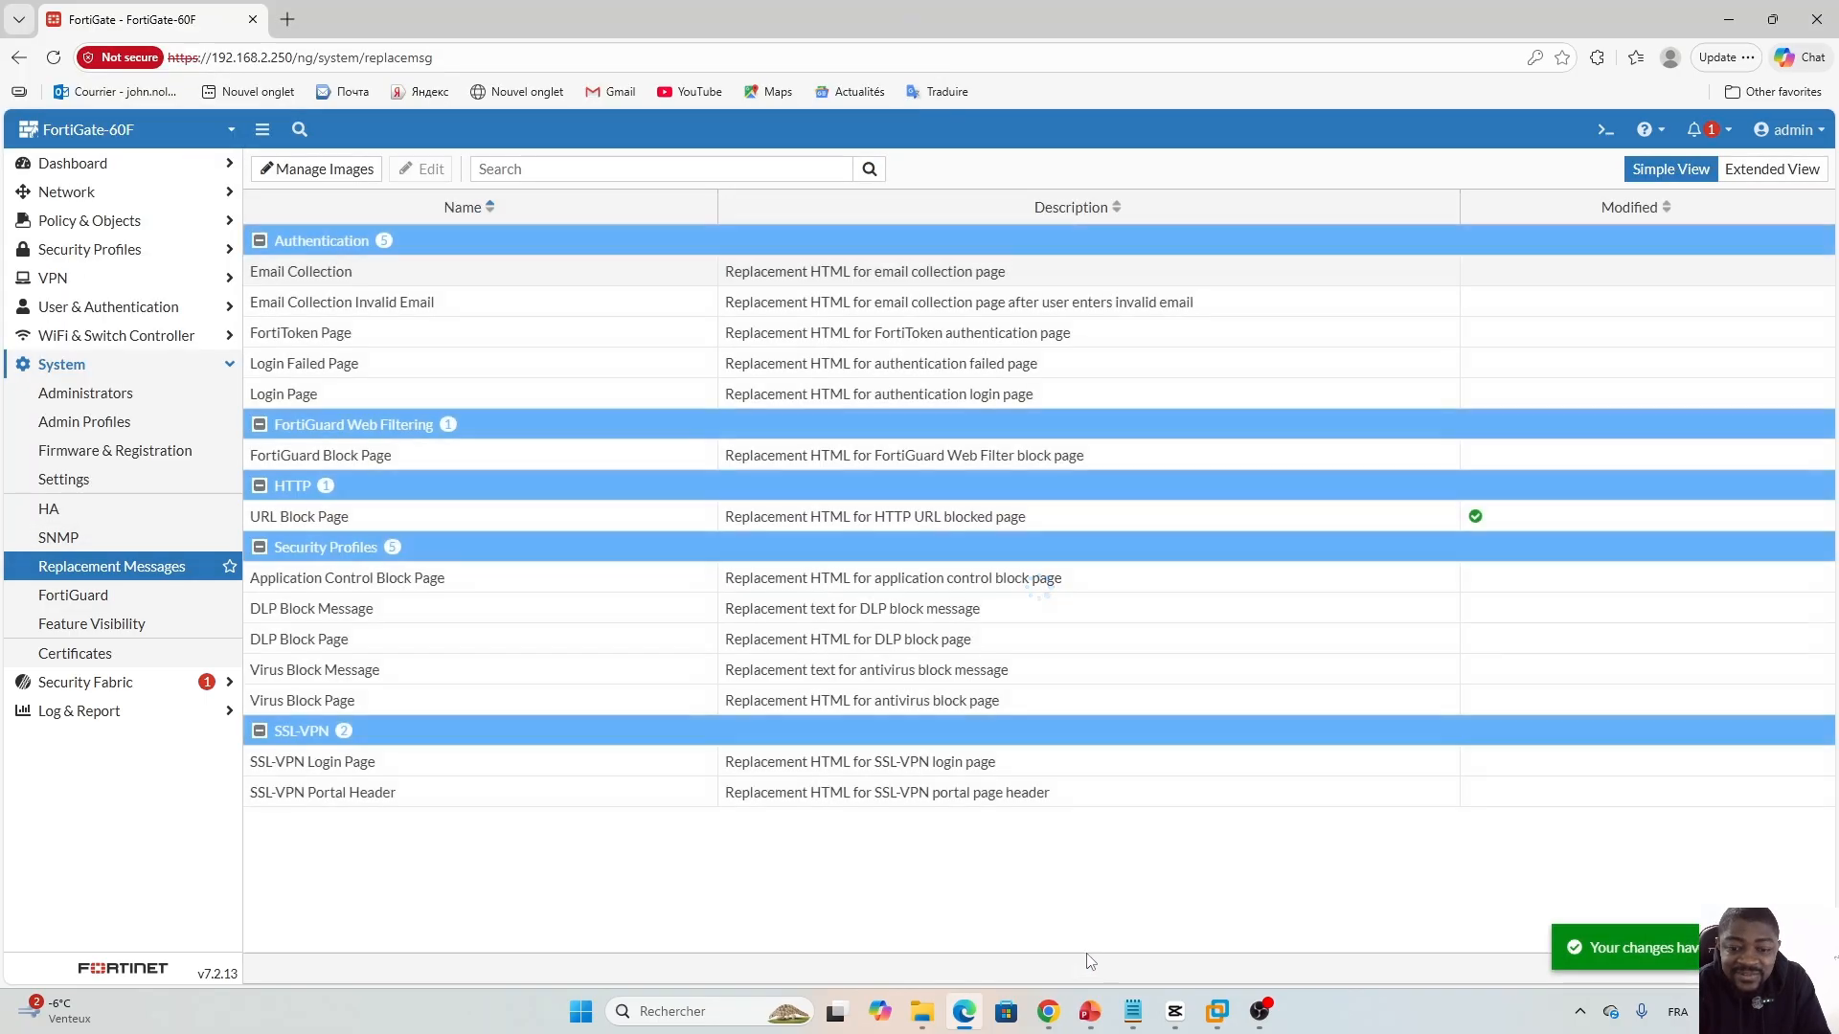
Switch to the Win10 virtual machine in VMware Workstation and reload udemy.com in Firefox to test the redirection.
left_click(1217, 1011)
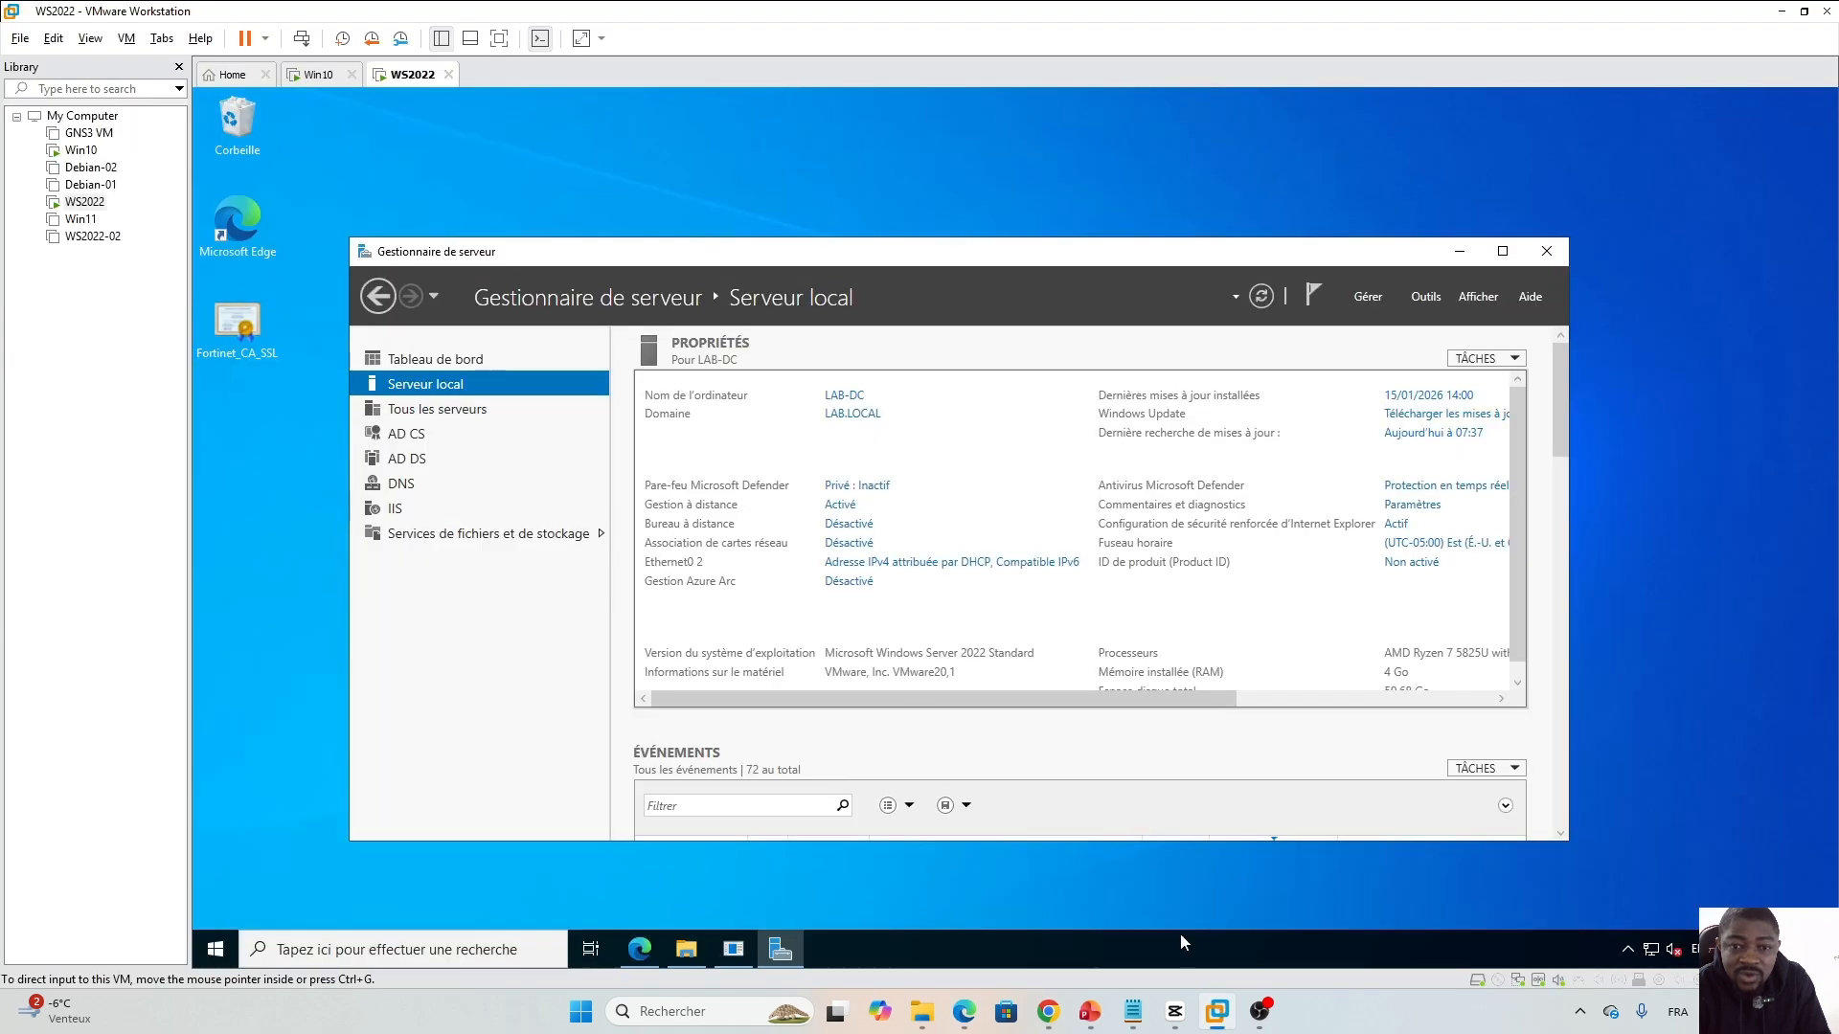
left_click(336, 76)
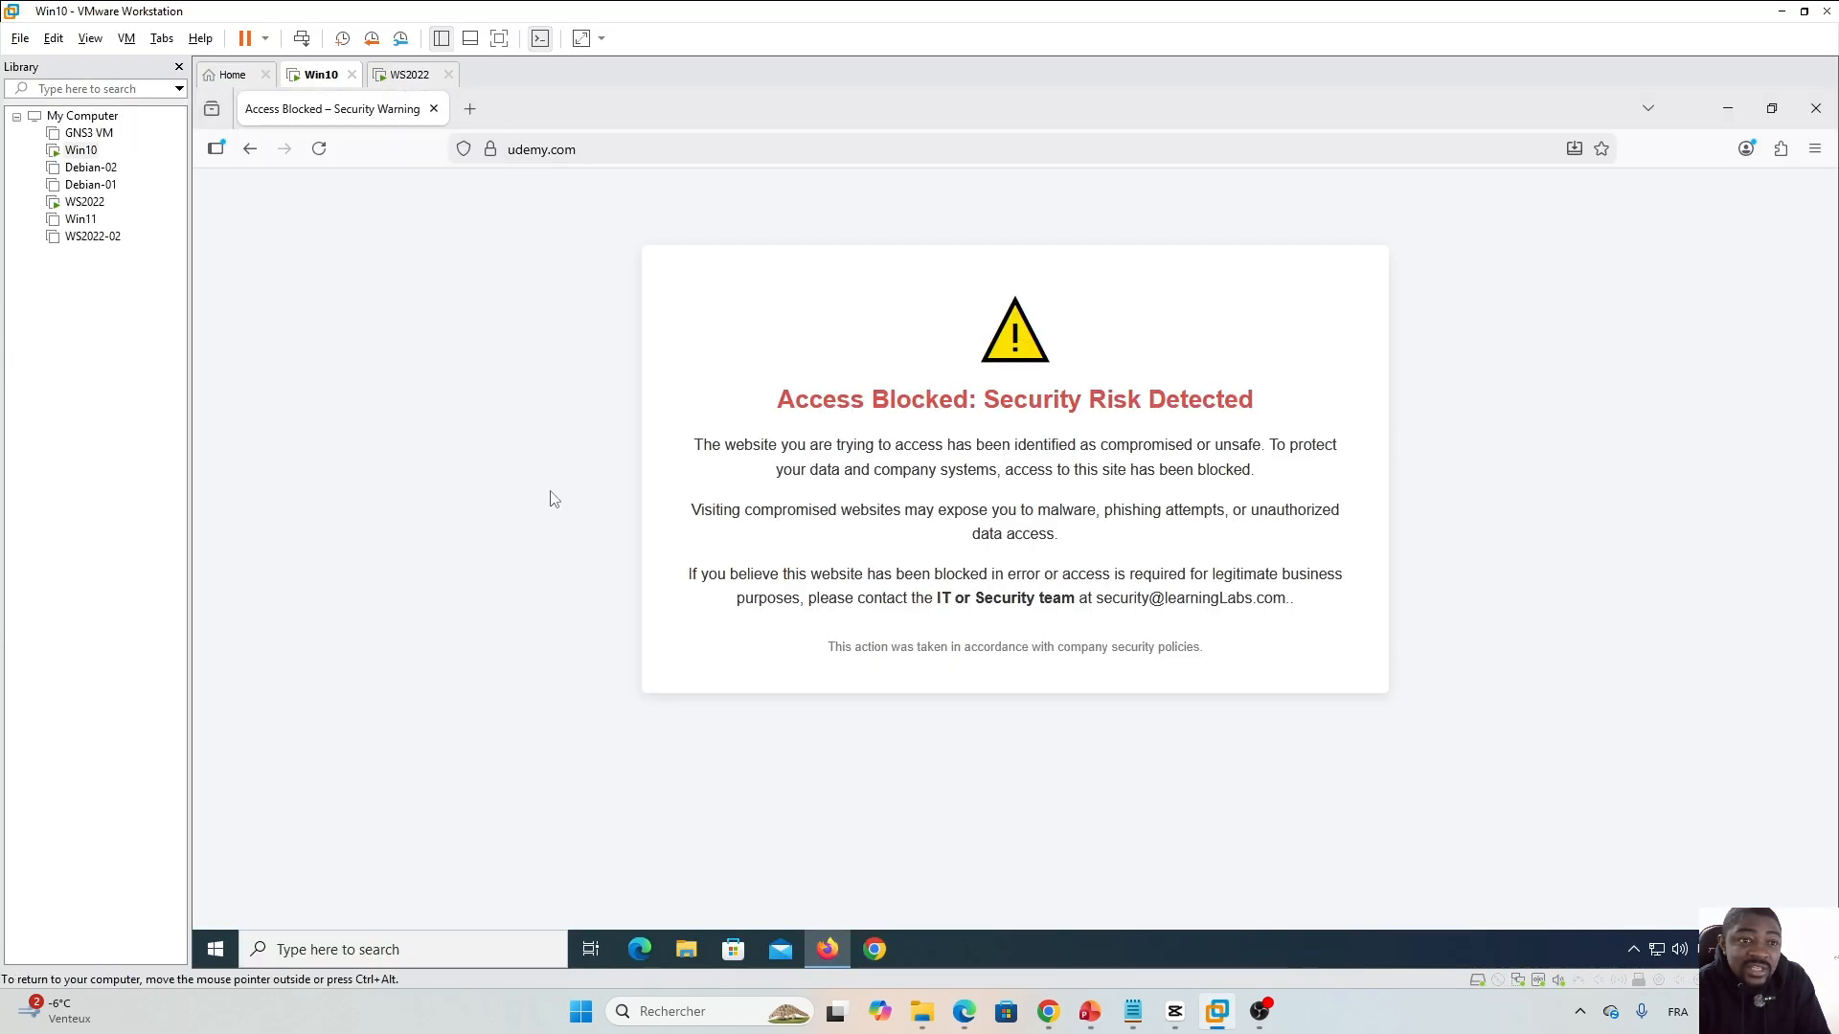
left_click(312, 151)
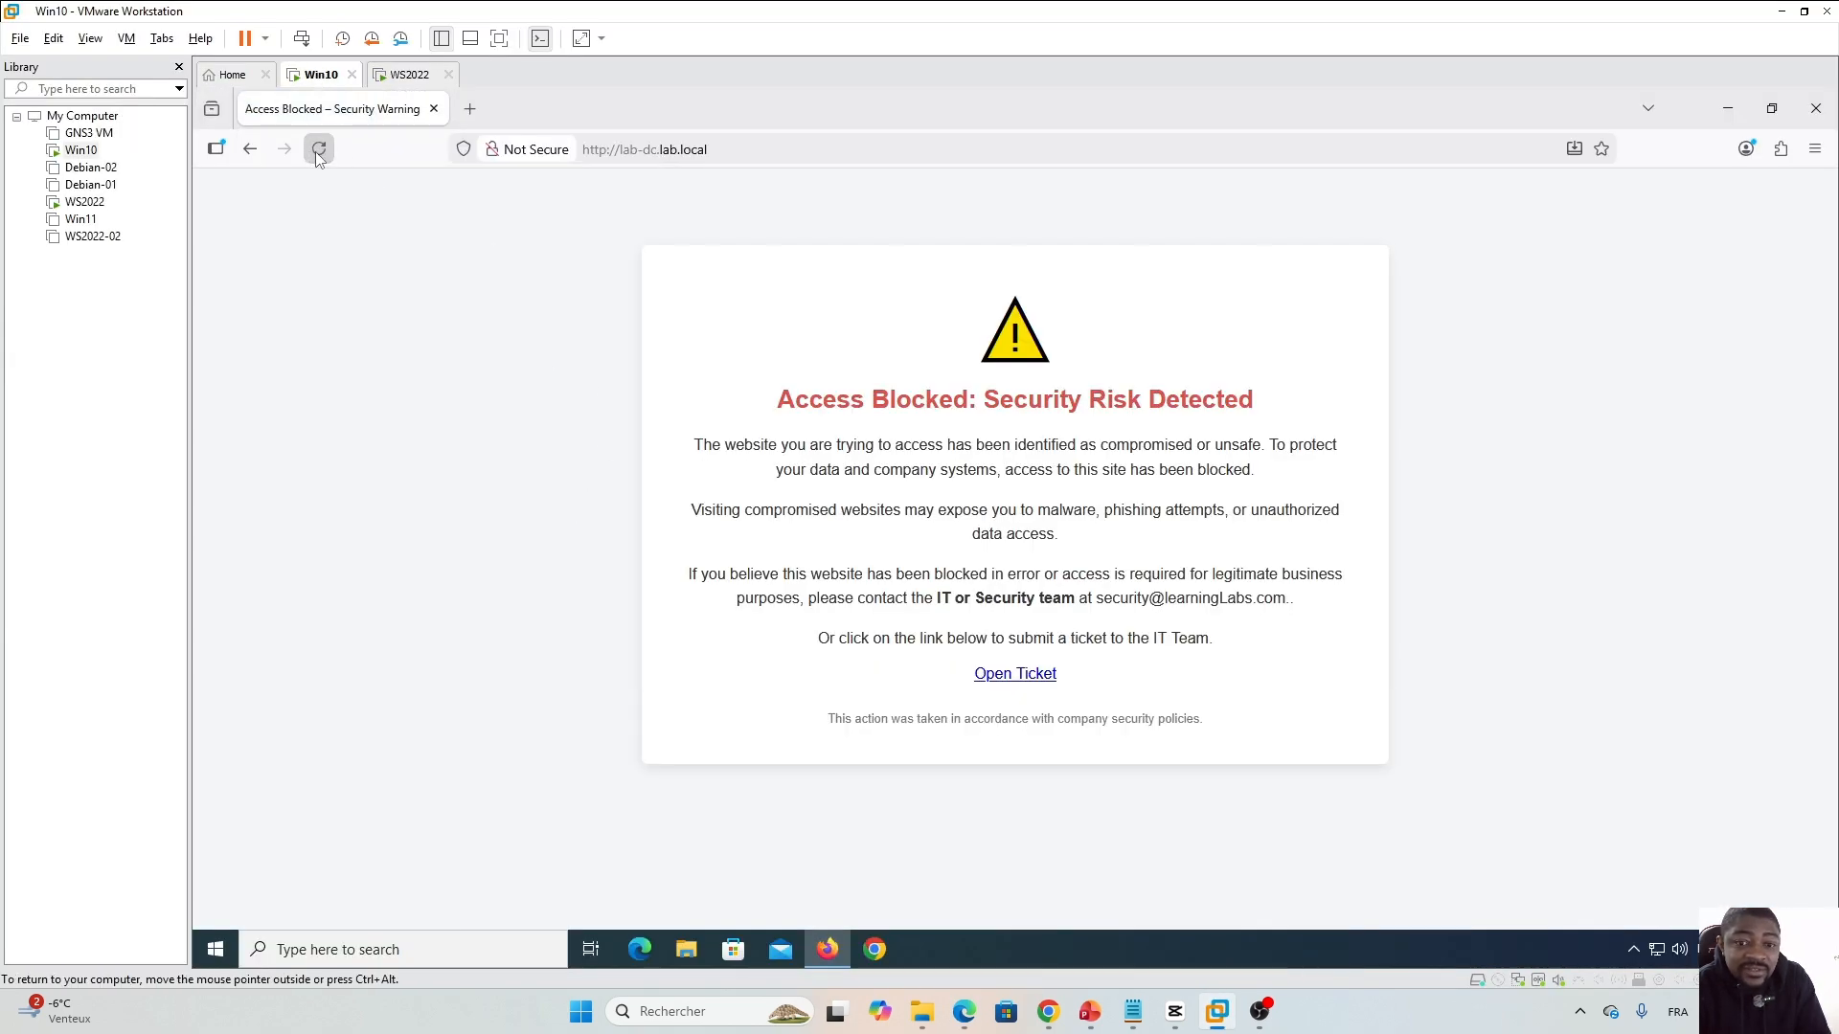
In a new Firefox tab, search for facebook and open the Facebook login result to test the block redirection.
left_click(470, 108)
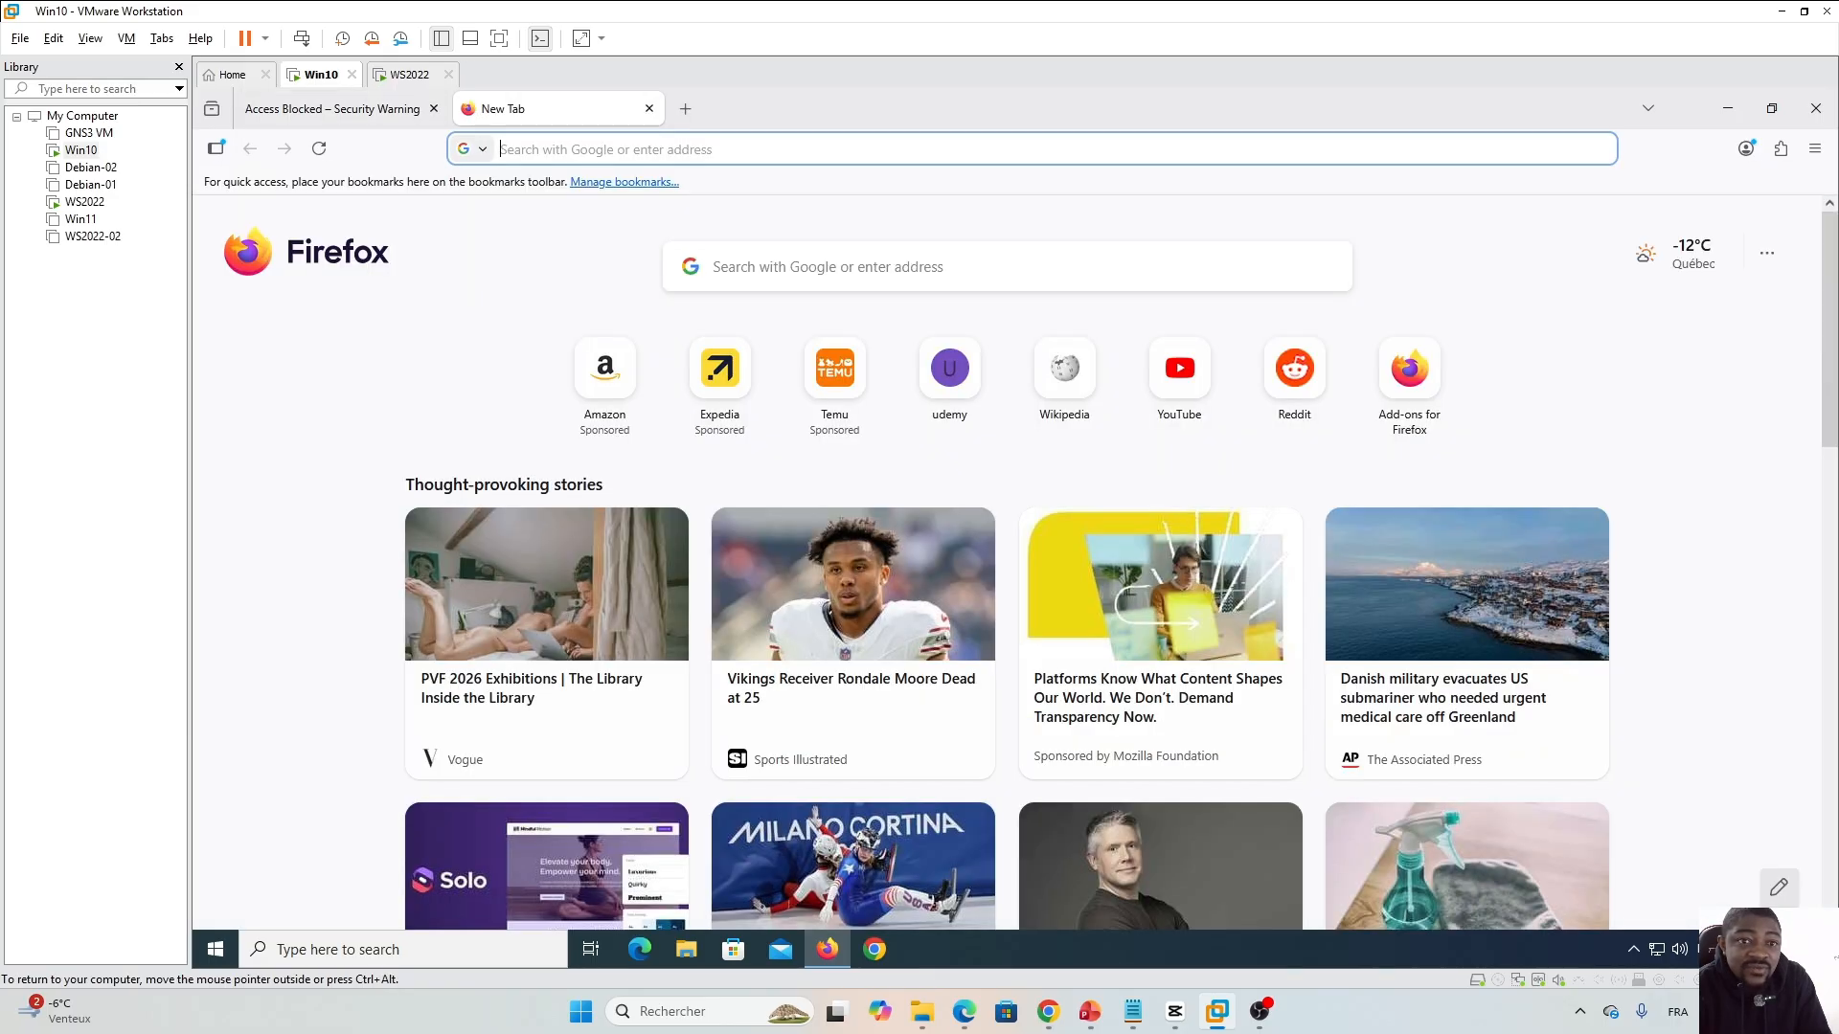
type("facebook")
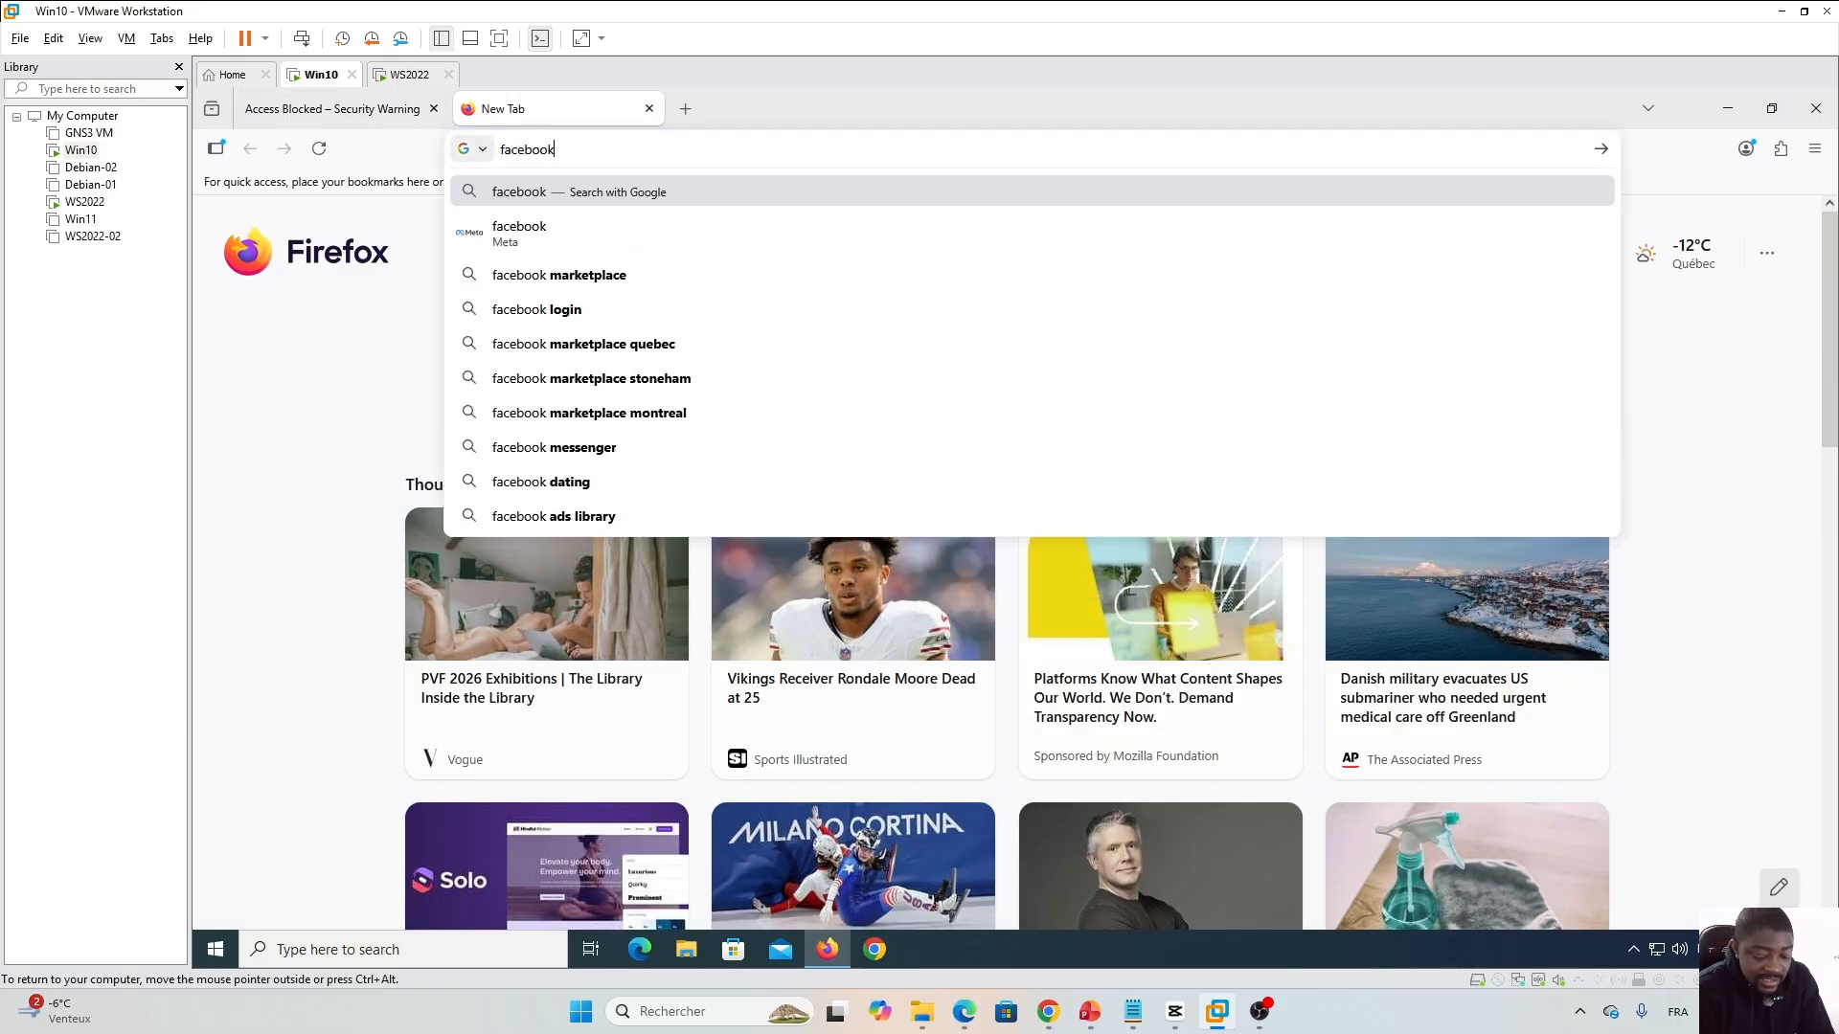
key("Return")
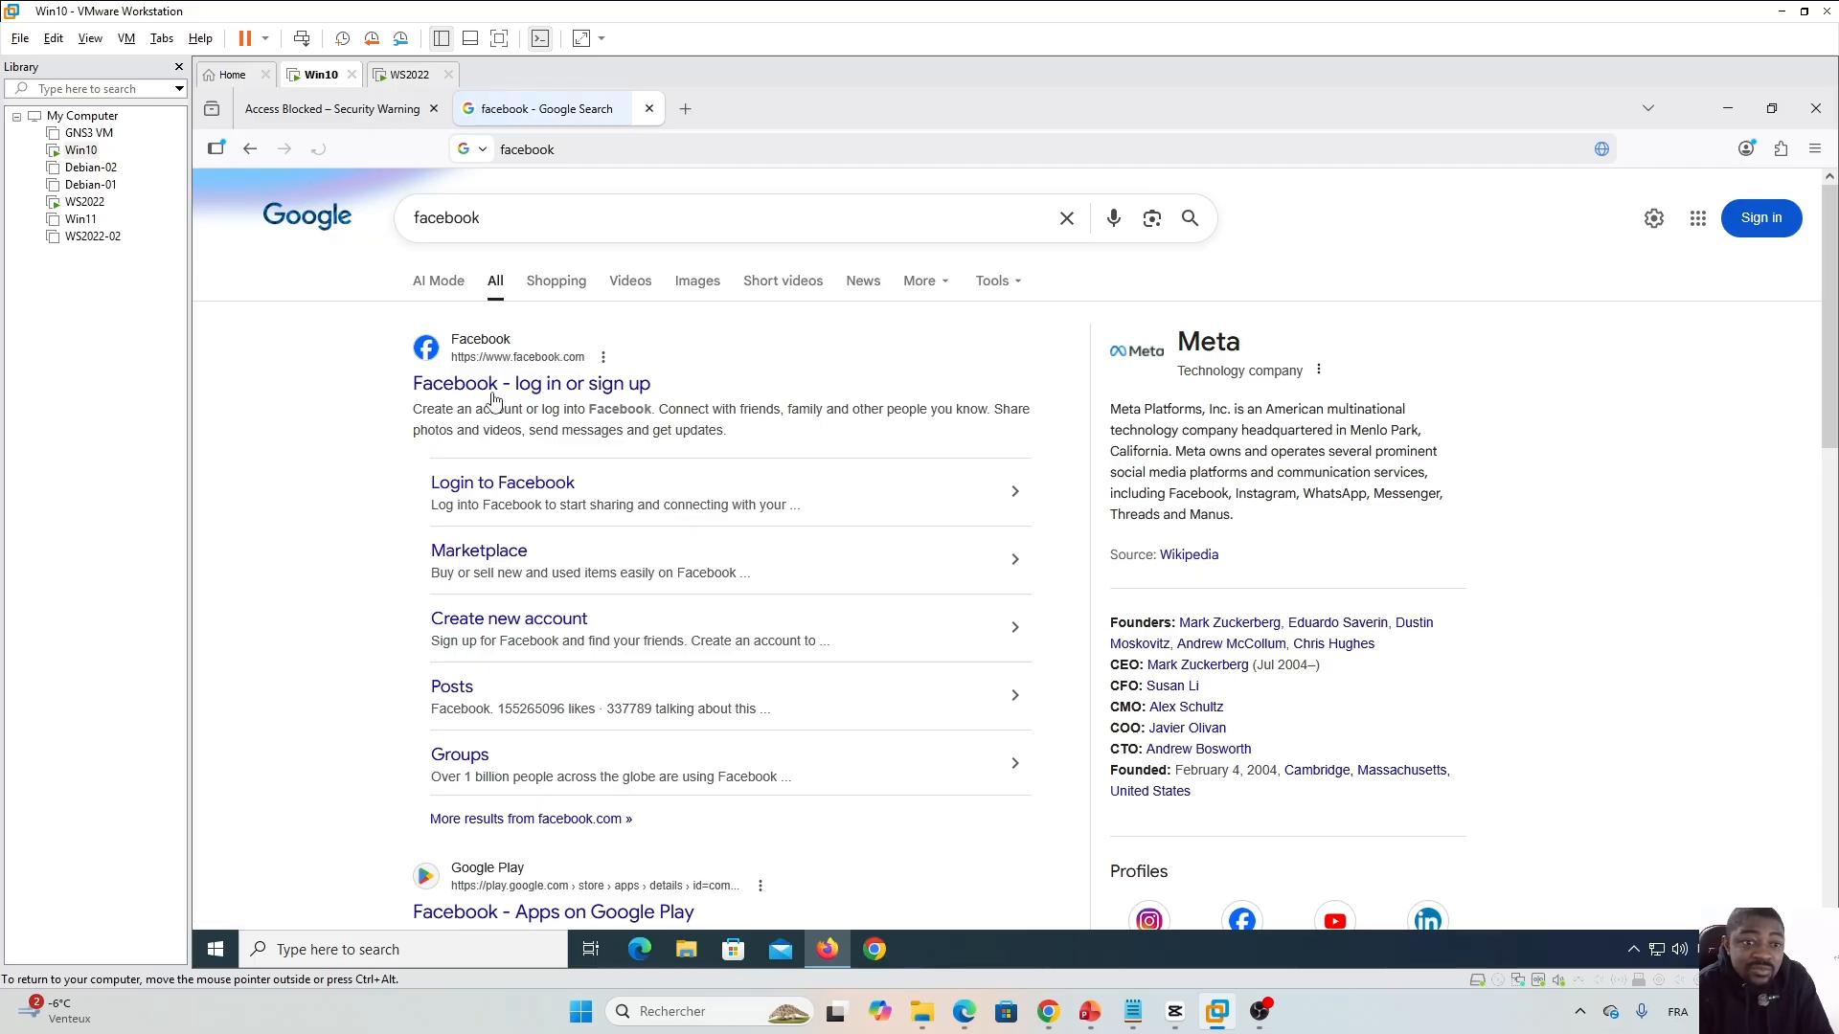
left_click(491, 384)
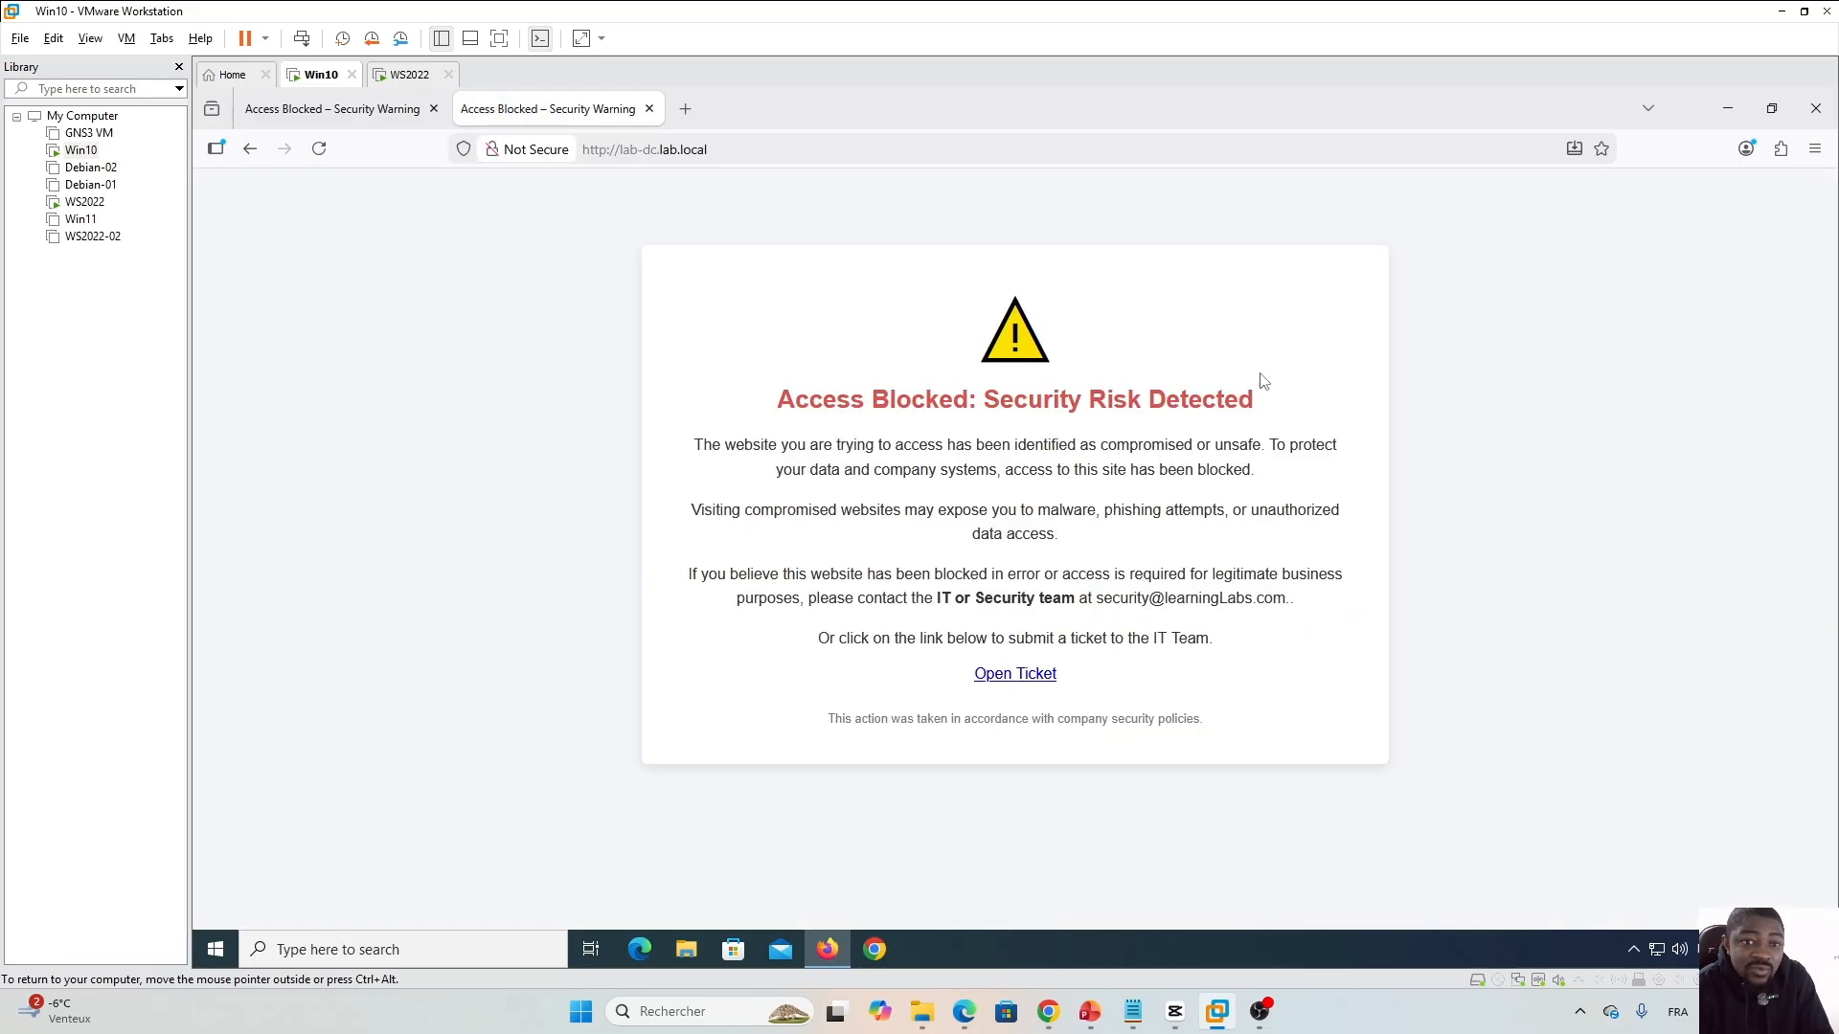
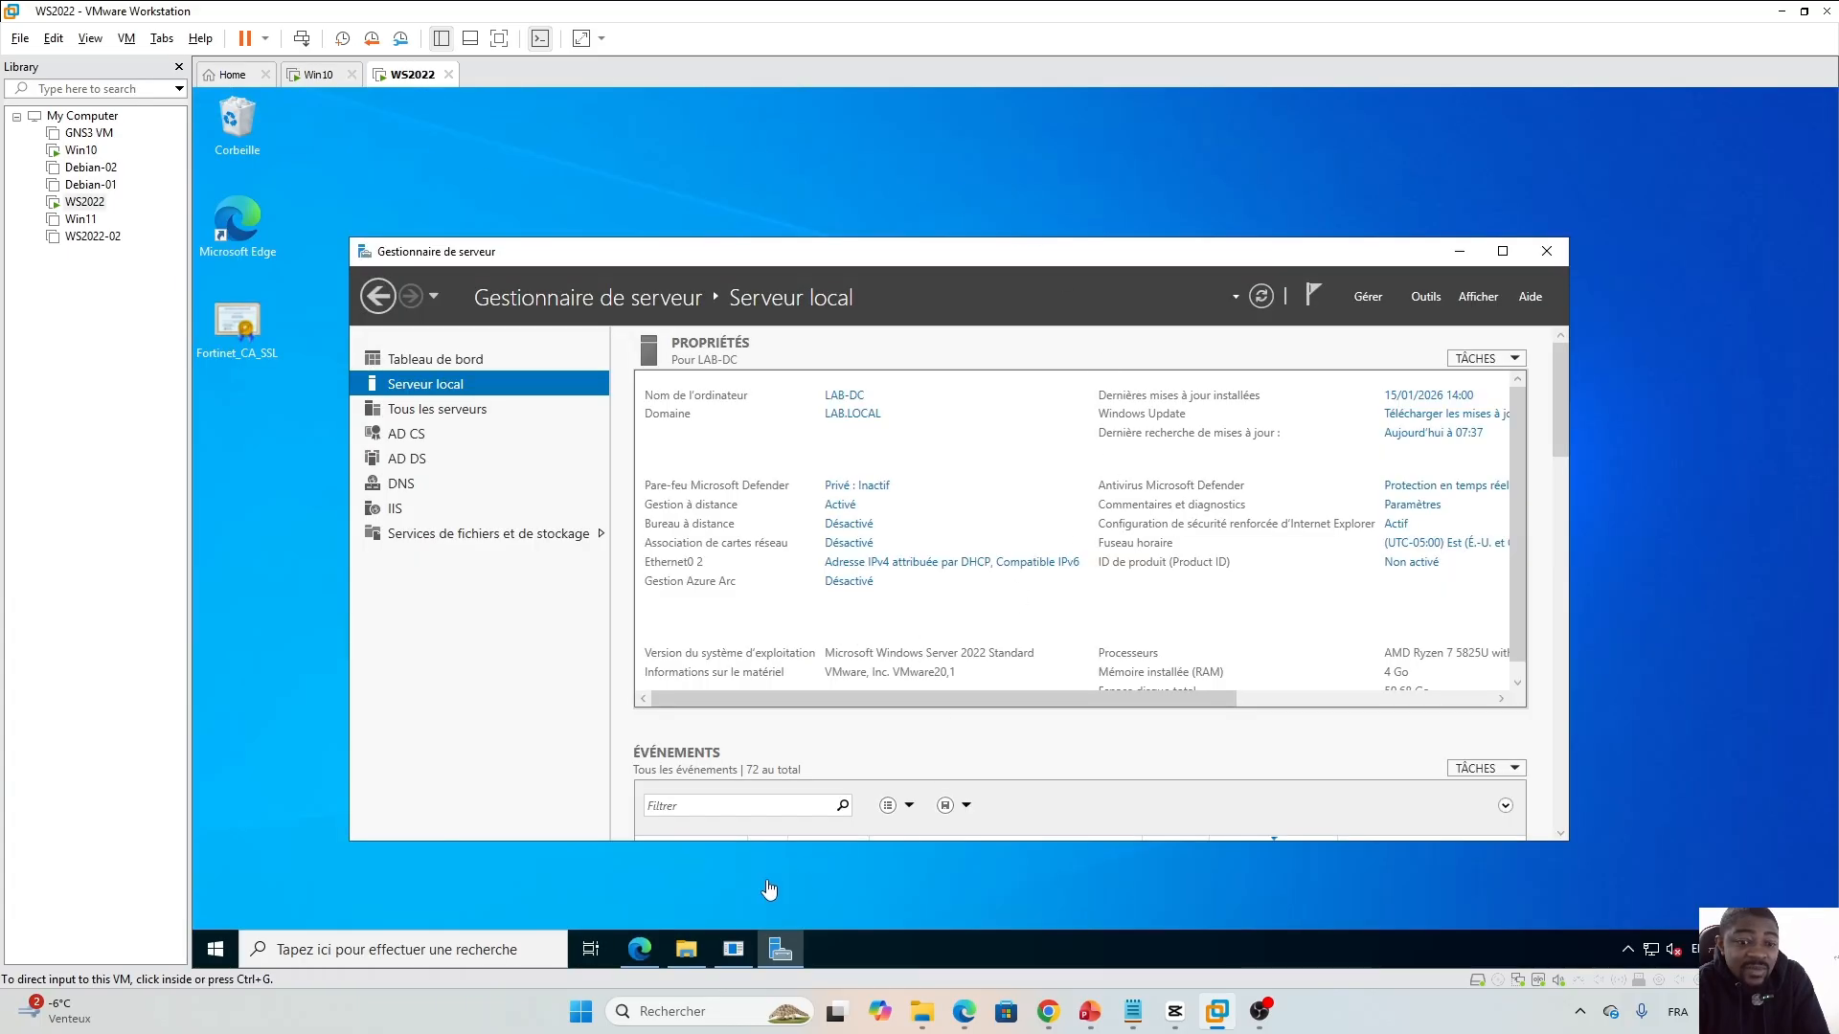
On WS2022, bring up Edge and shorten the register.htm address to localhost/ to load the warning page.
left_click(639, 948)
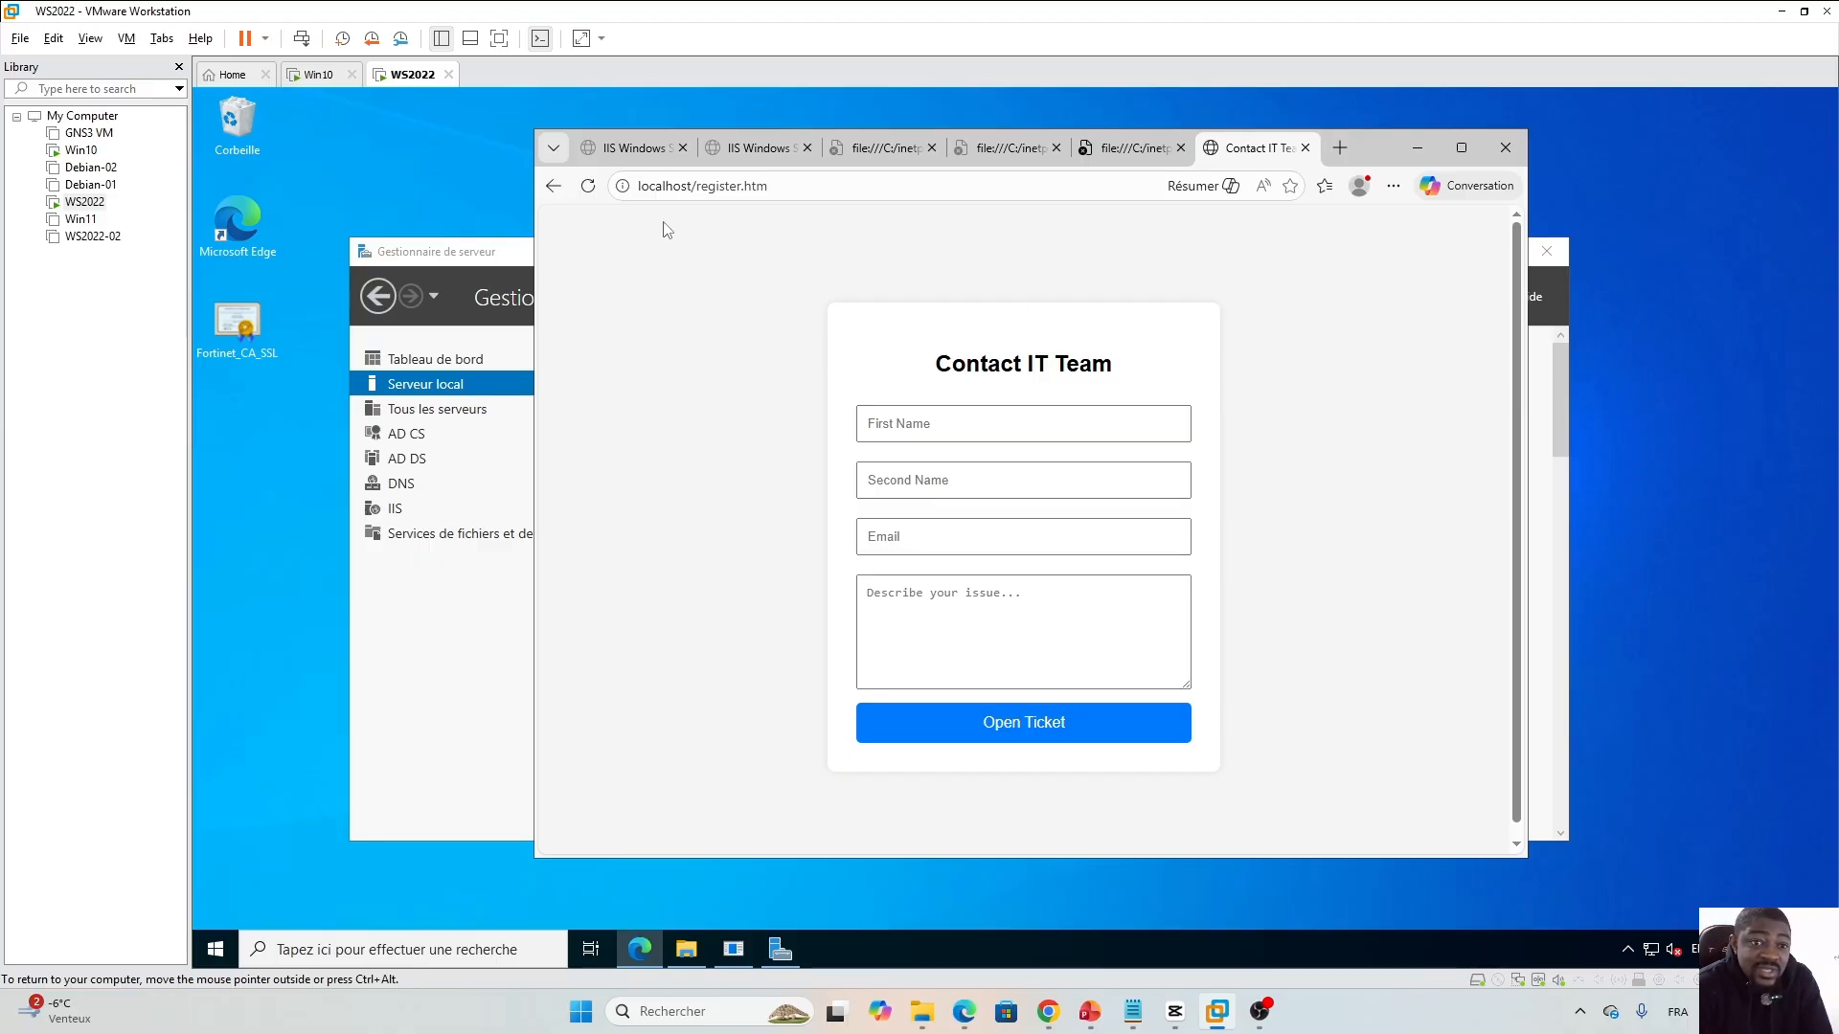
left_click_drag(770, 185, 699, 186)
key("BackSpace")
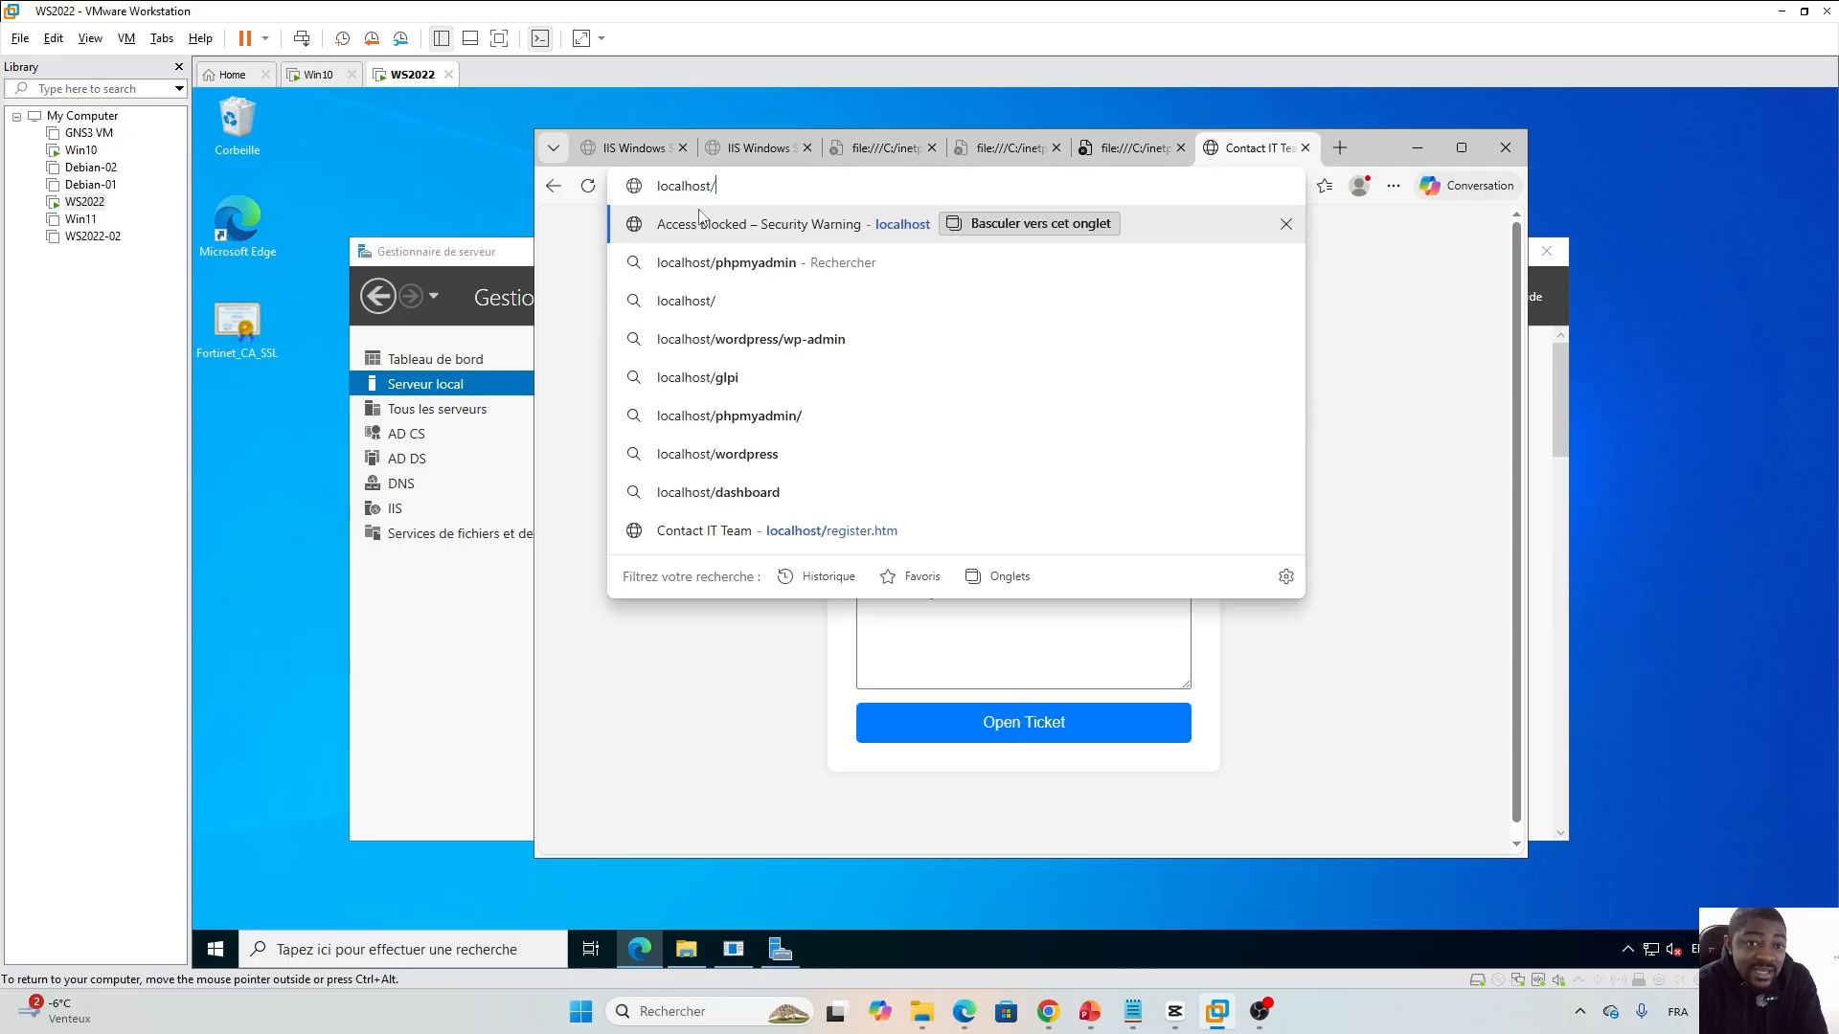
key("Return")
left_click(1253, 228)
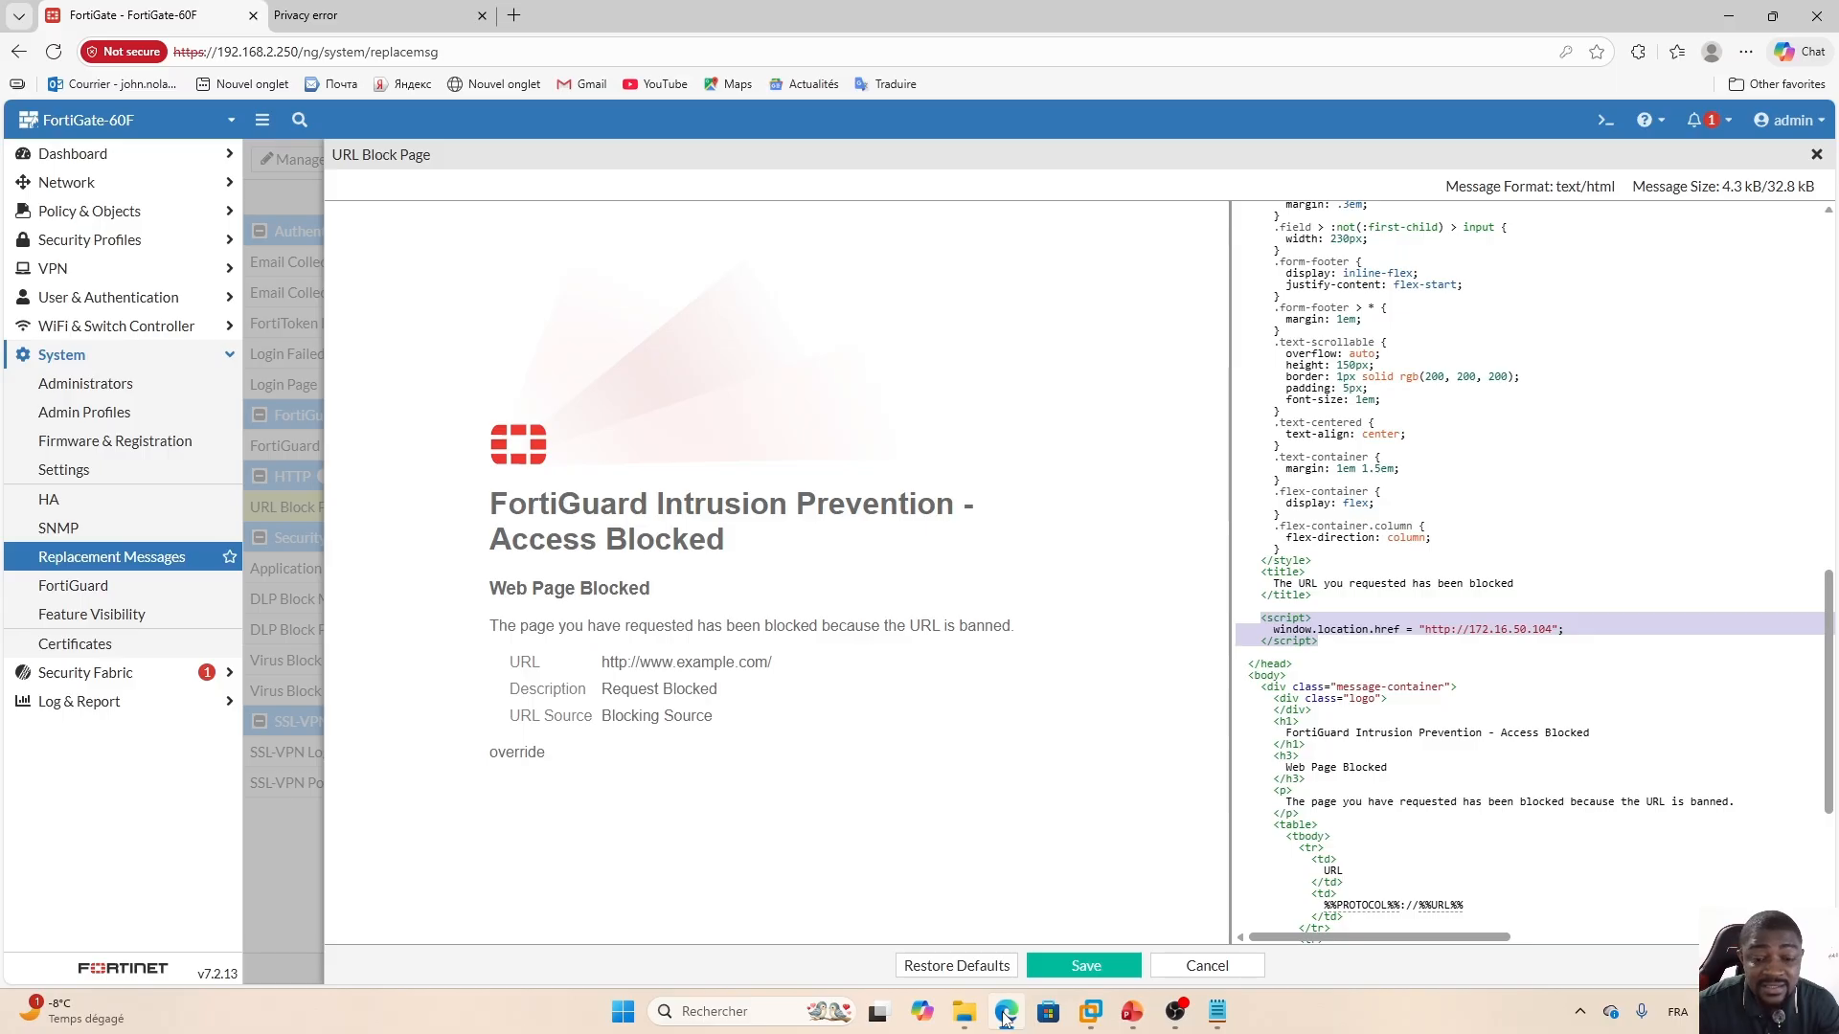
Check the Activities slide in PowerPoint, return to FortiGate in Edge, and close the URL Block Page editor without saving.
left_click(1131, 1011)
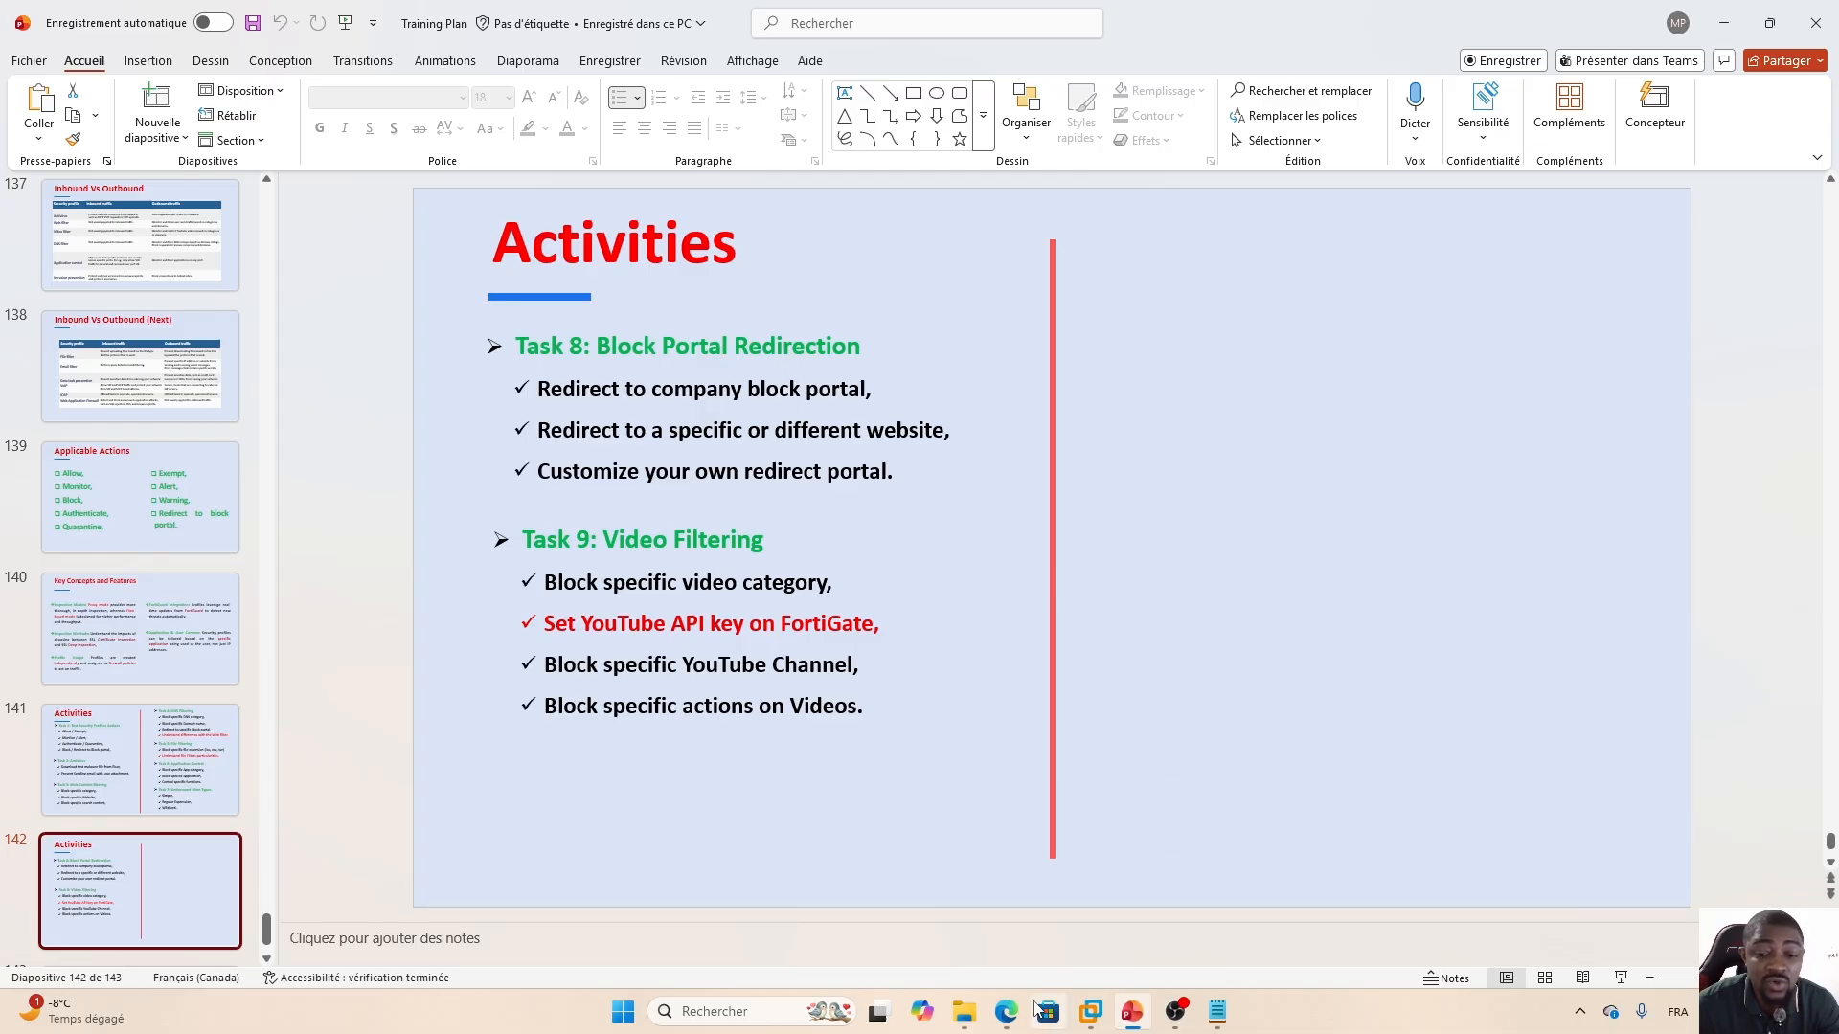
left_click(1006, 1011)
left_click(1158, 967)
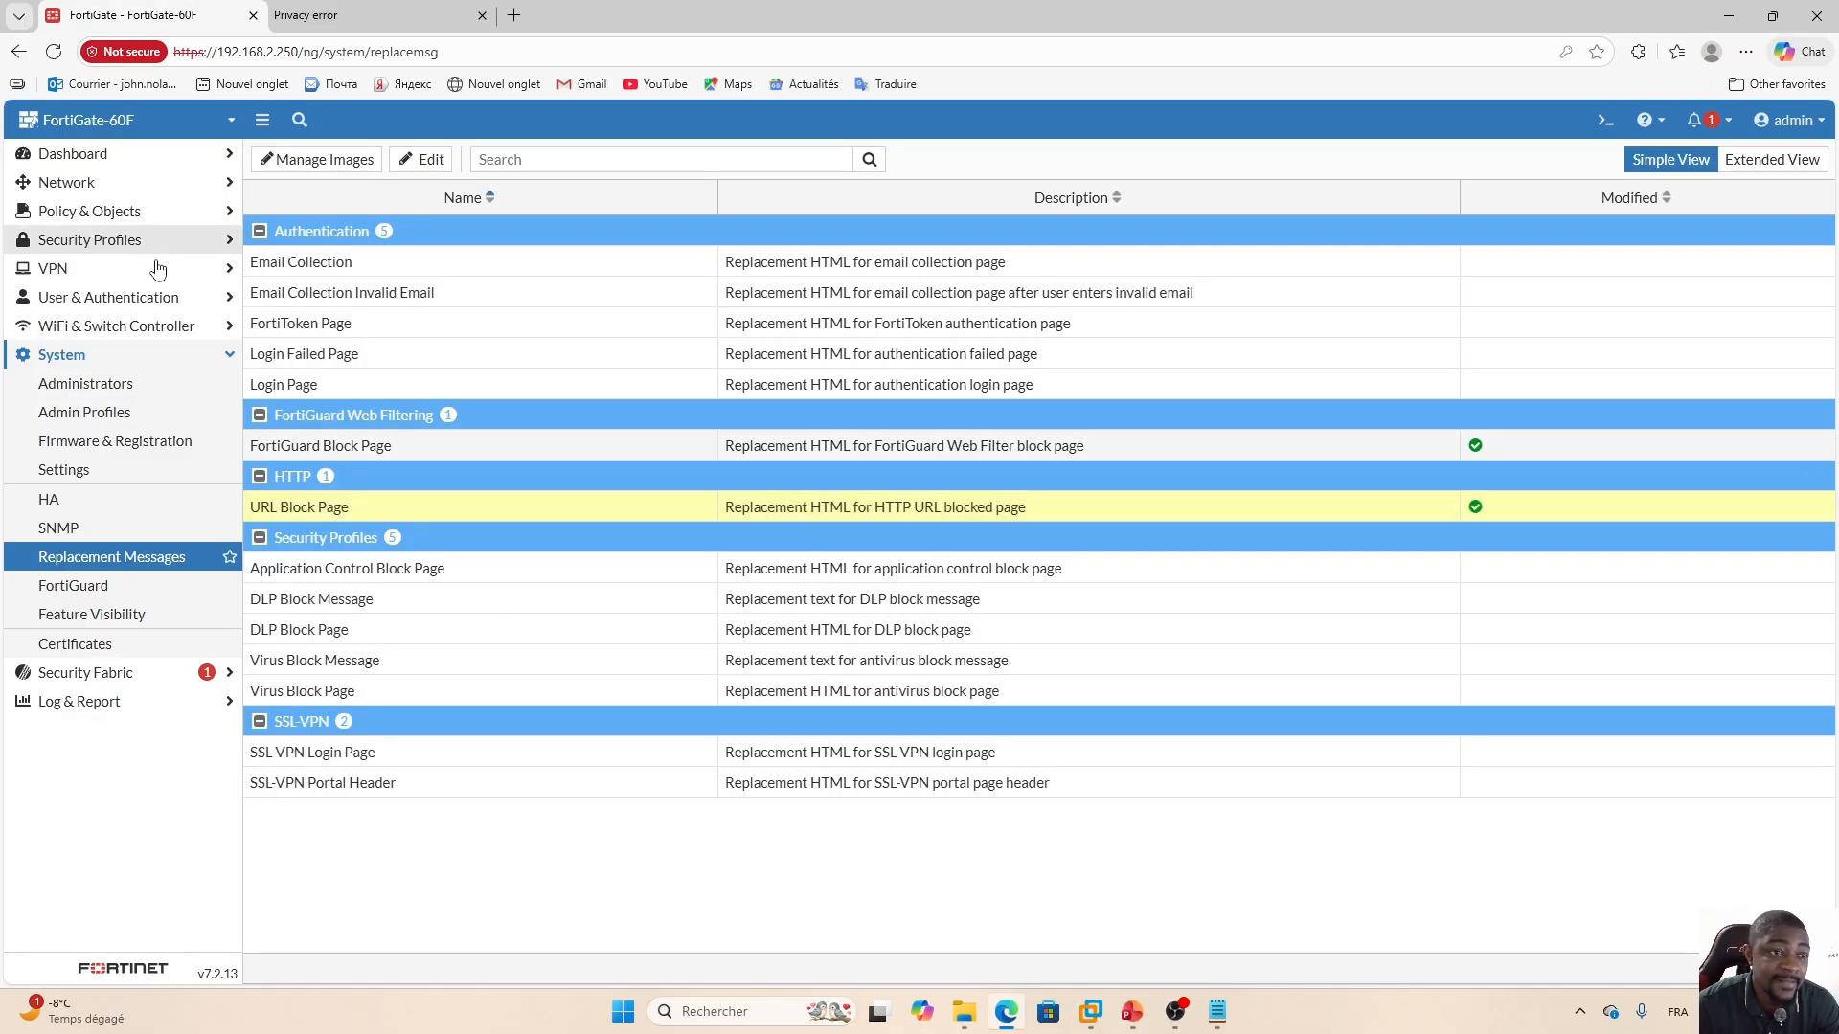
Open the default DNS Filter profile and examine its static domain filter and Redirect Portal IP option.
left_click(113, 241)
left_click(74, 356)
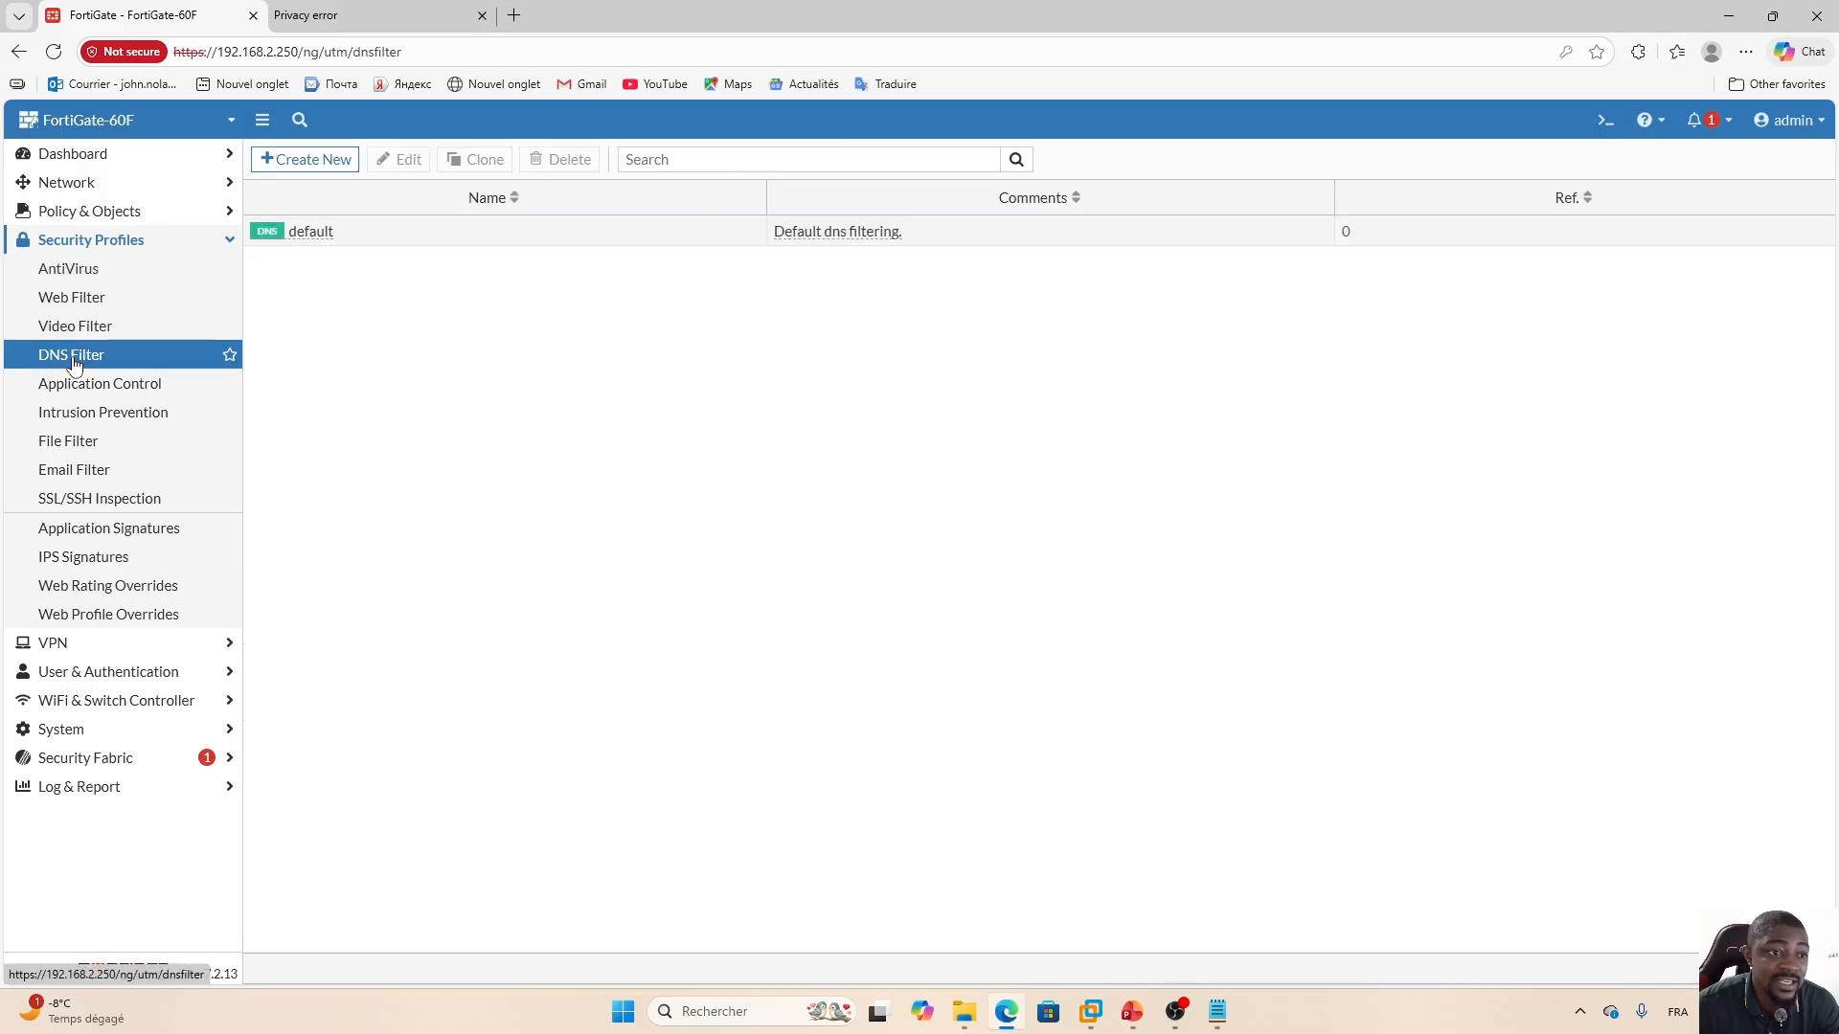
double_click(399, 234)
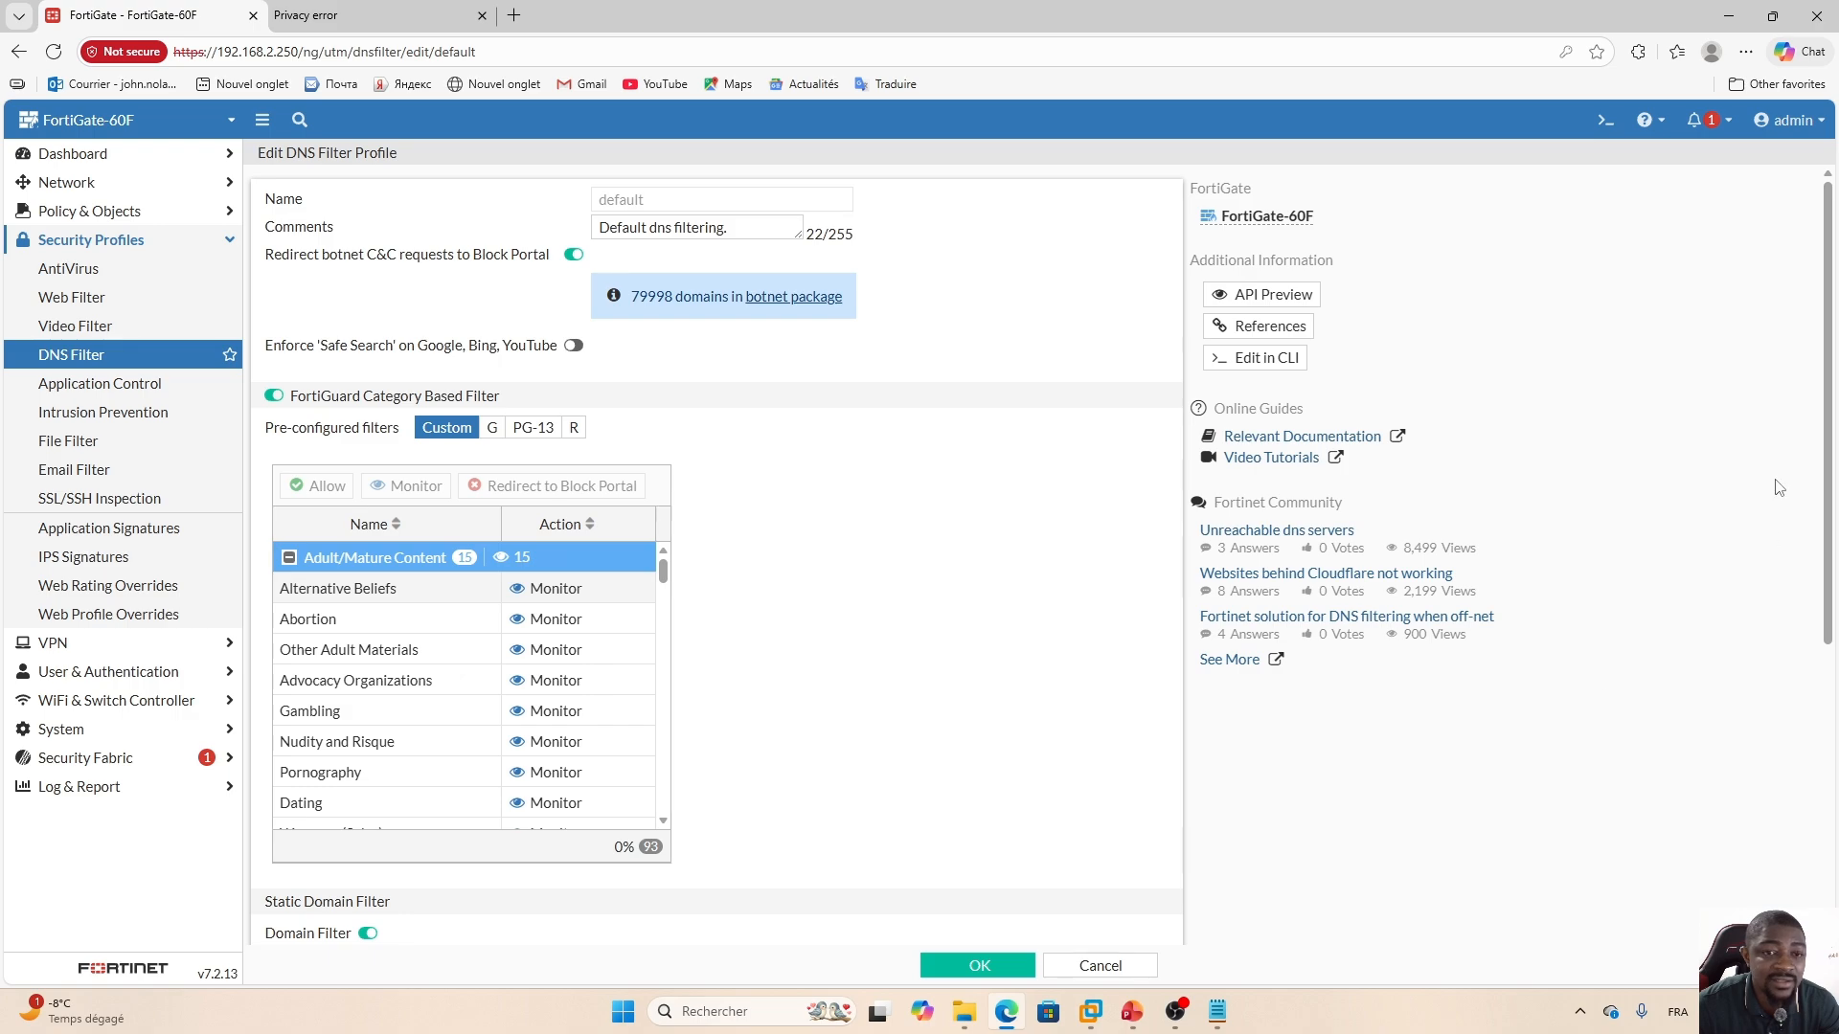
left_click_drag(1827, 327, 1828, 436)
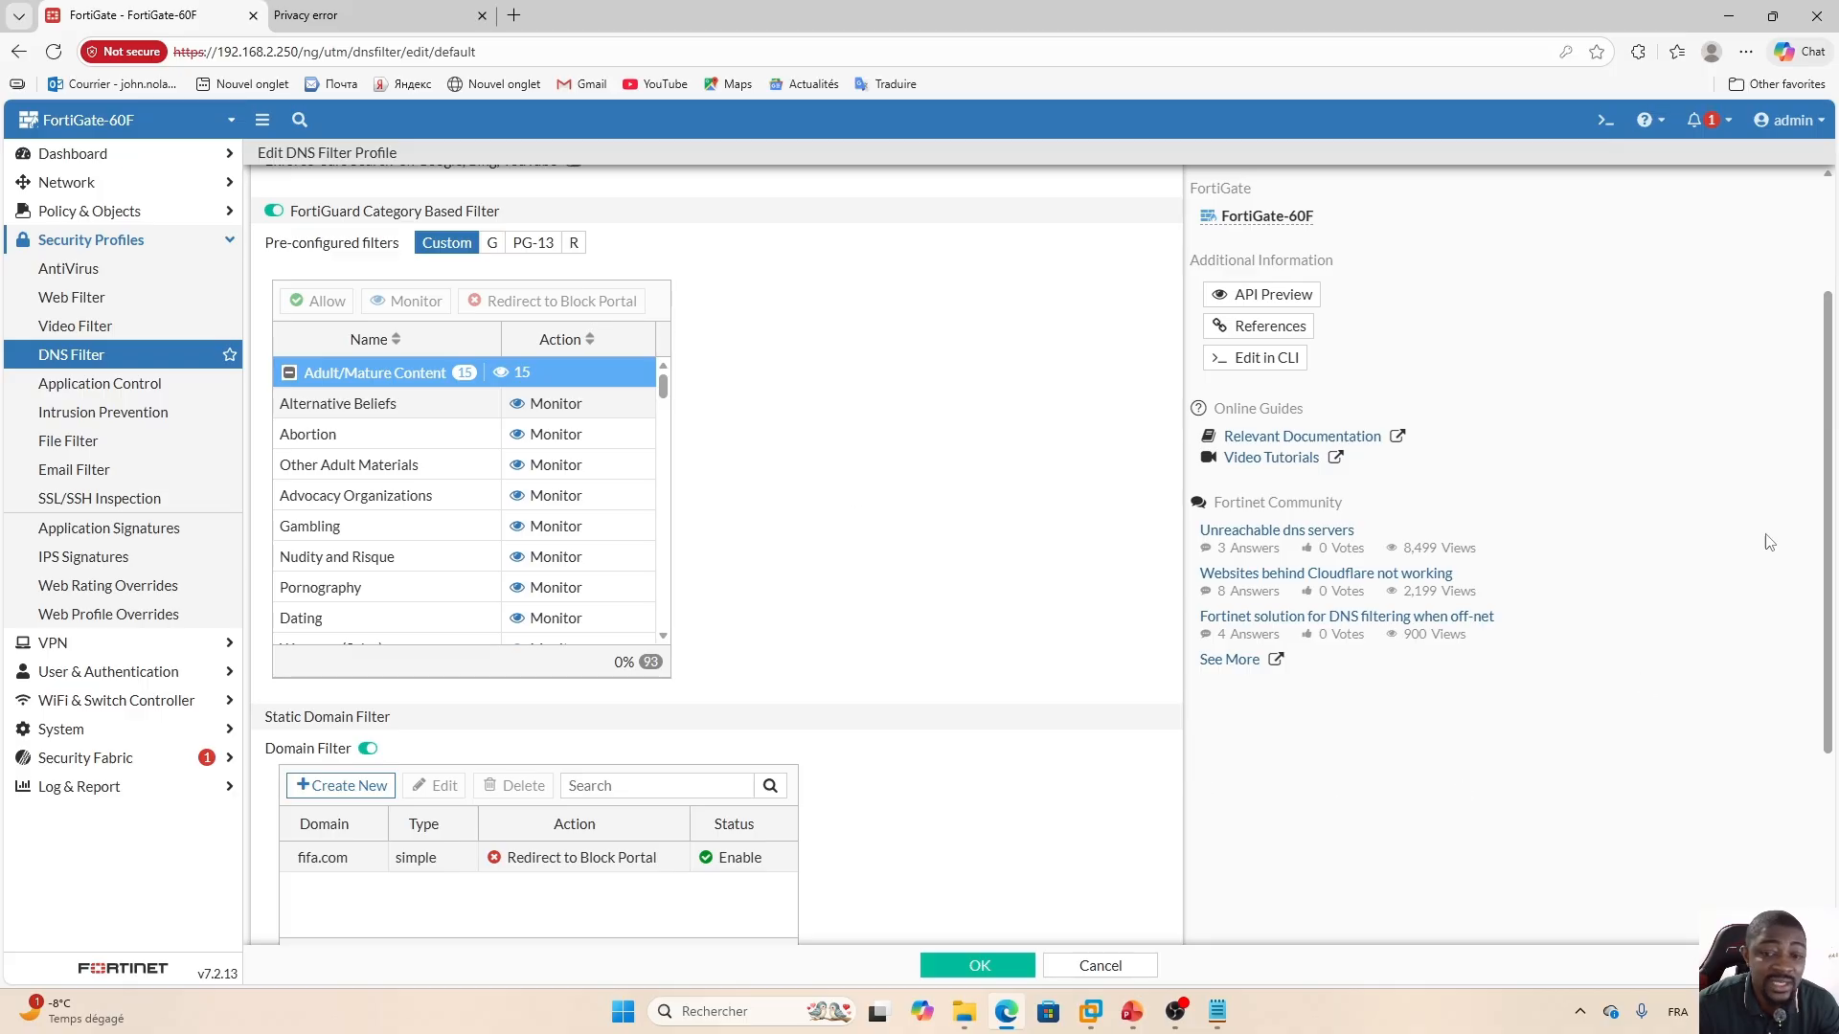
left_click_drag(1825, 427, 1827, 697)
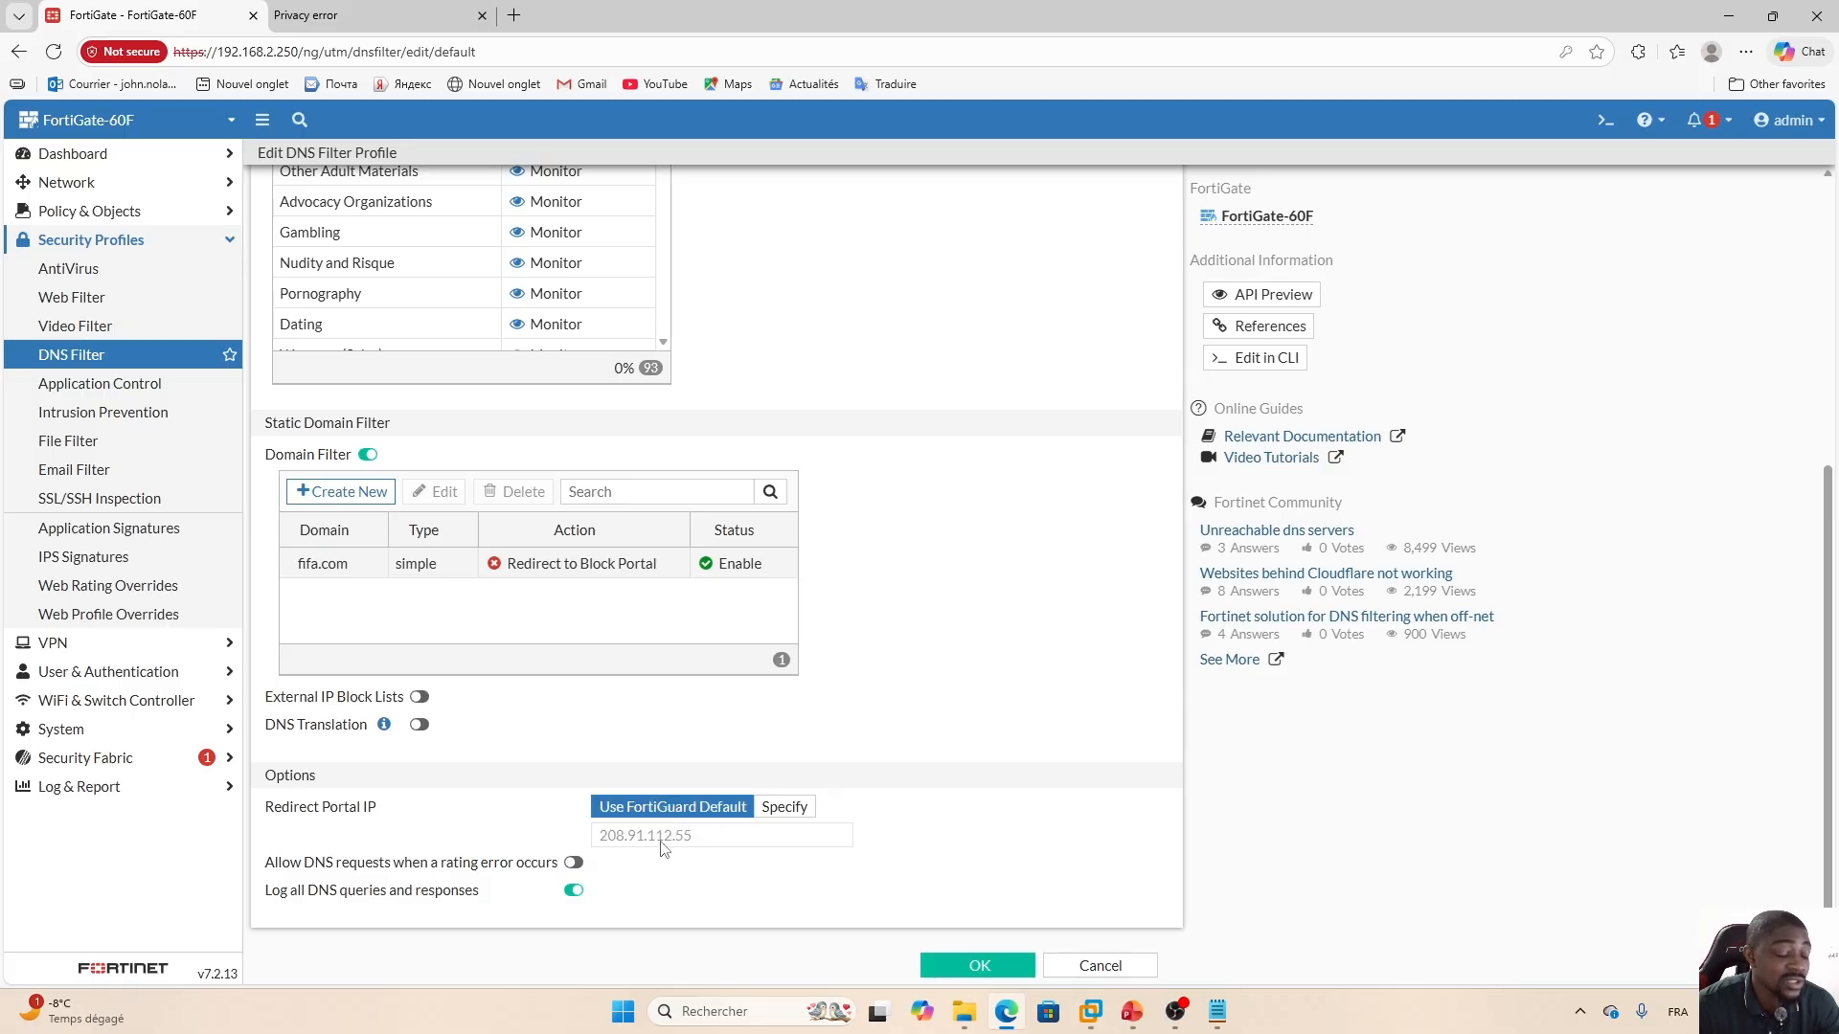
left_click_drag(699, 845, 593, 843)
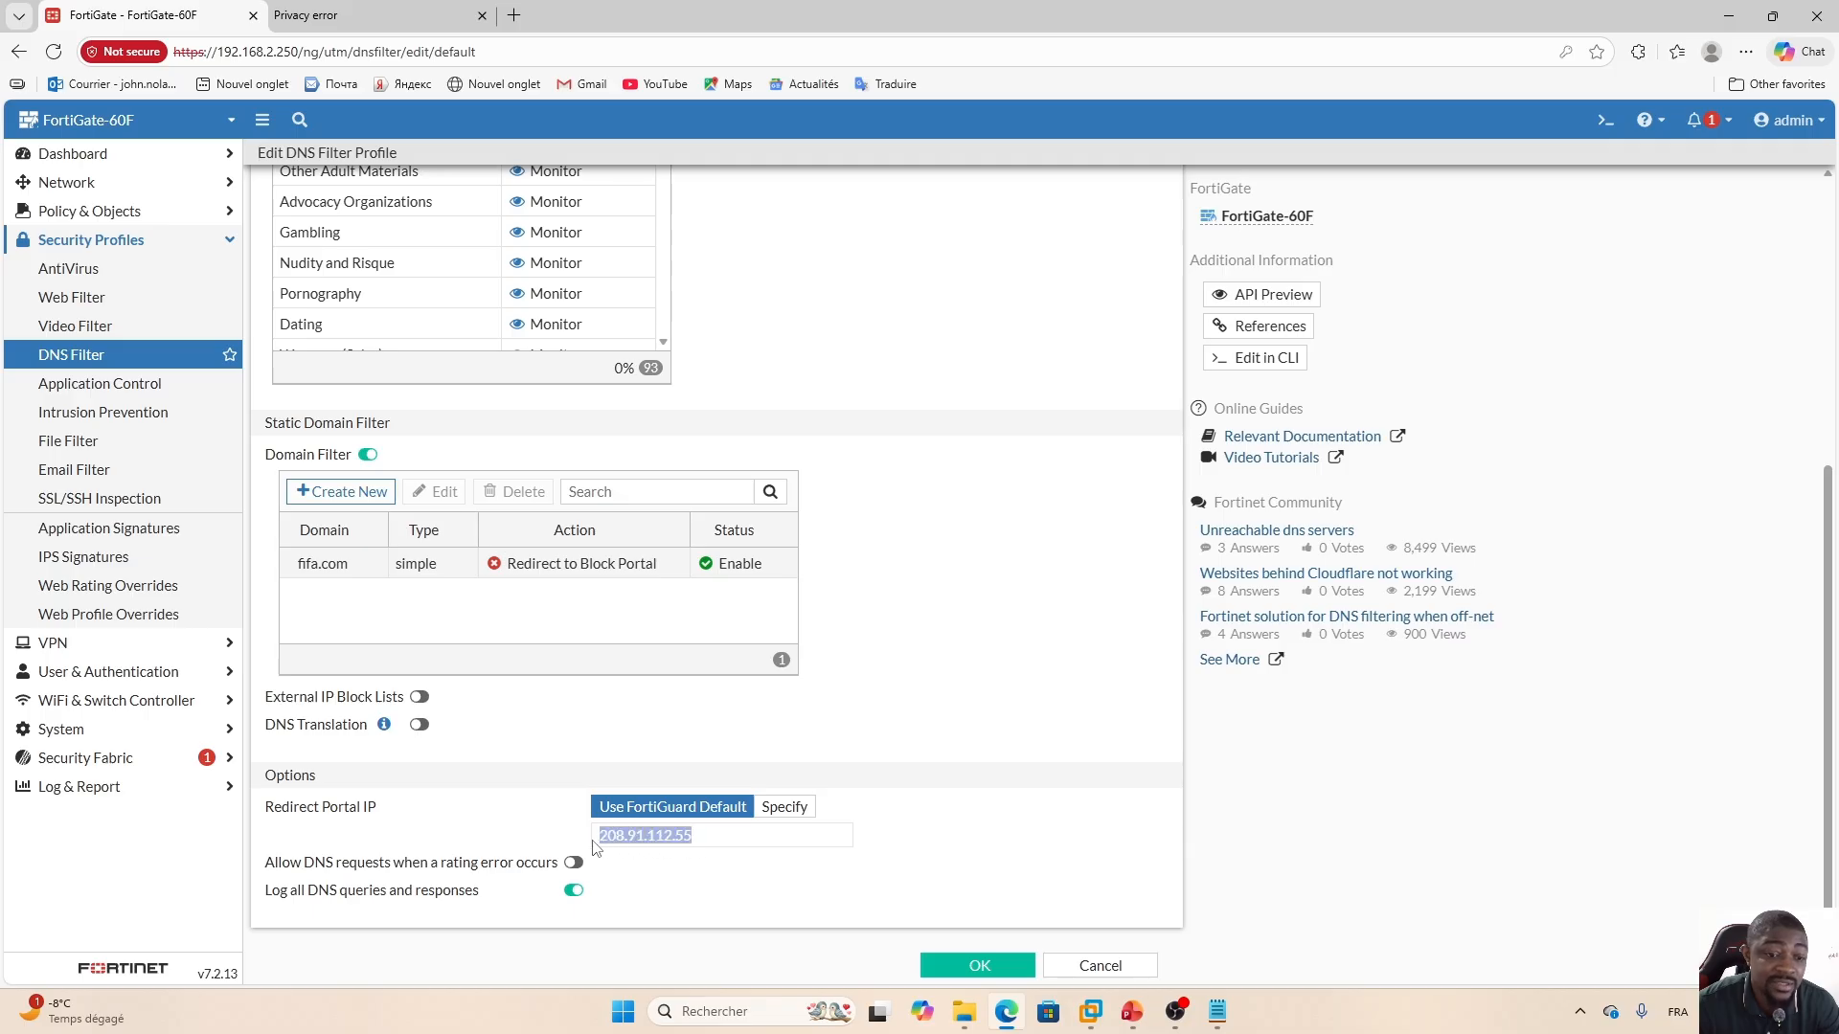
left_click(882, 862)
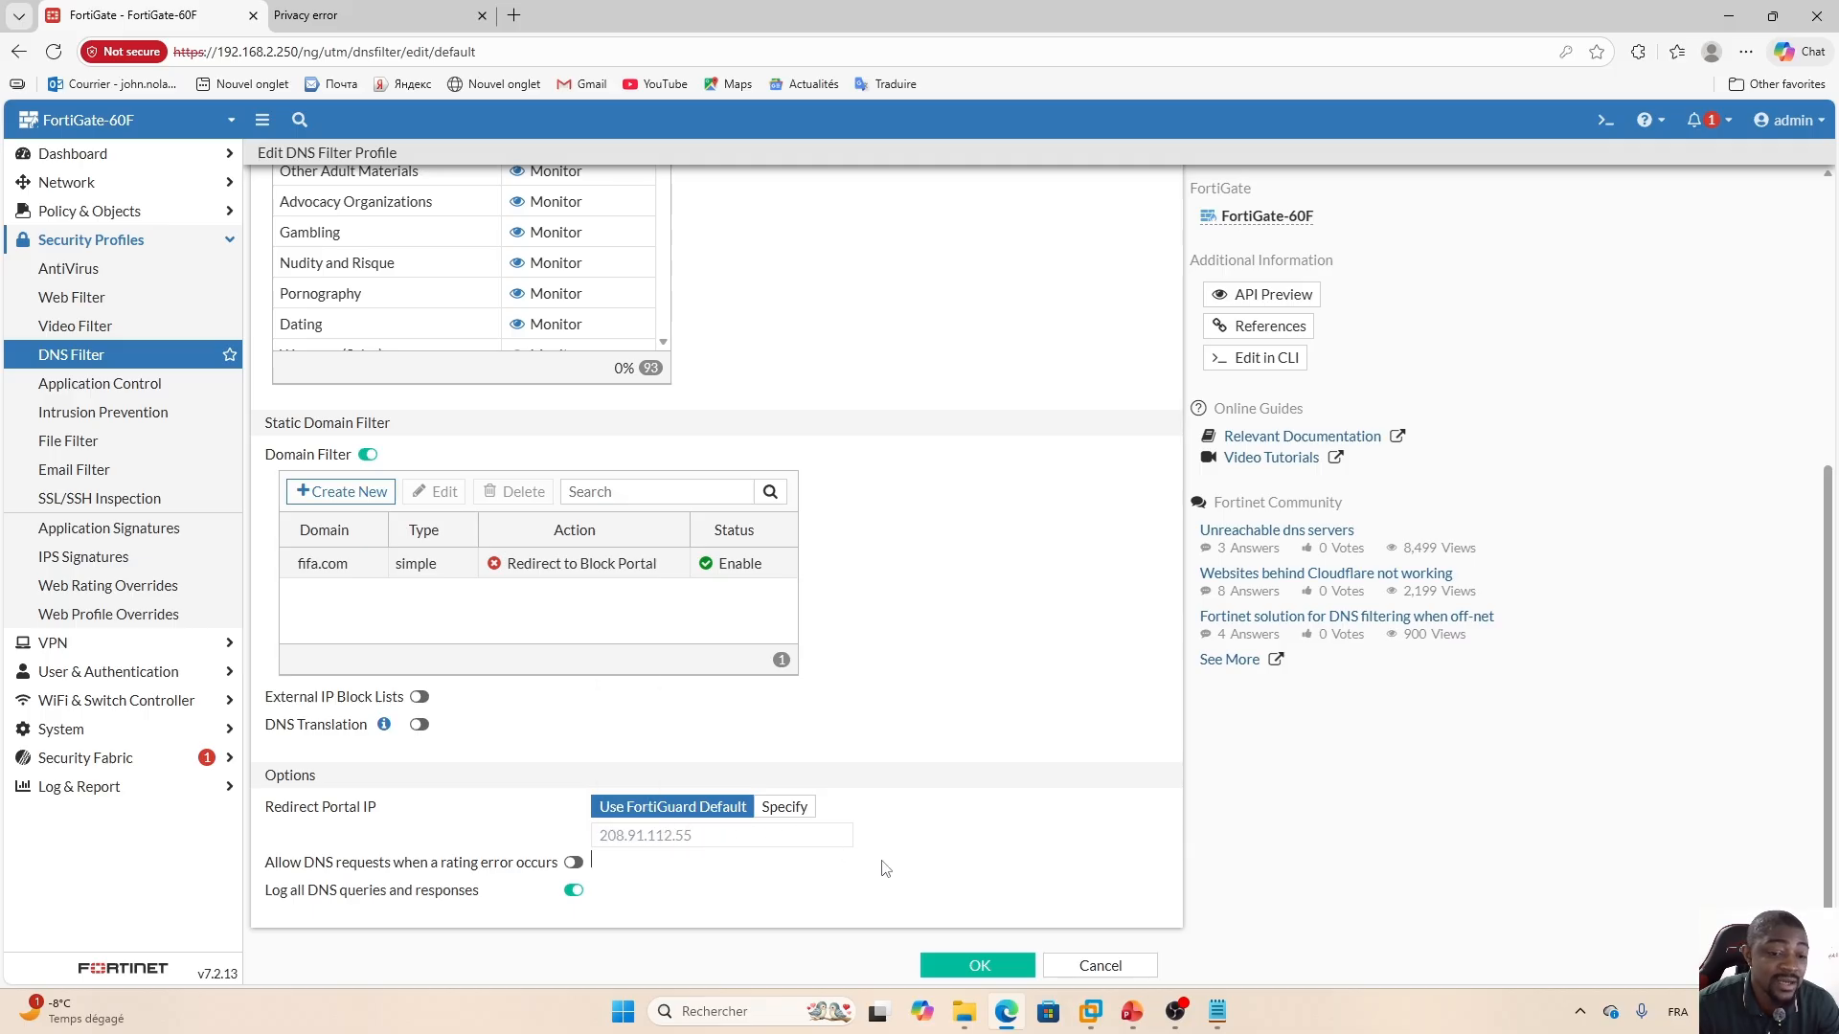
Try the Specify option for the profile's Redirect Portal IP, then restore Use FortiGuard Default.
left_click(797, 809)
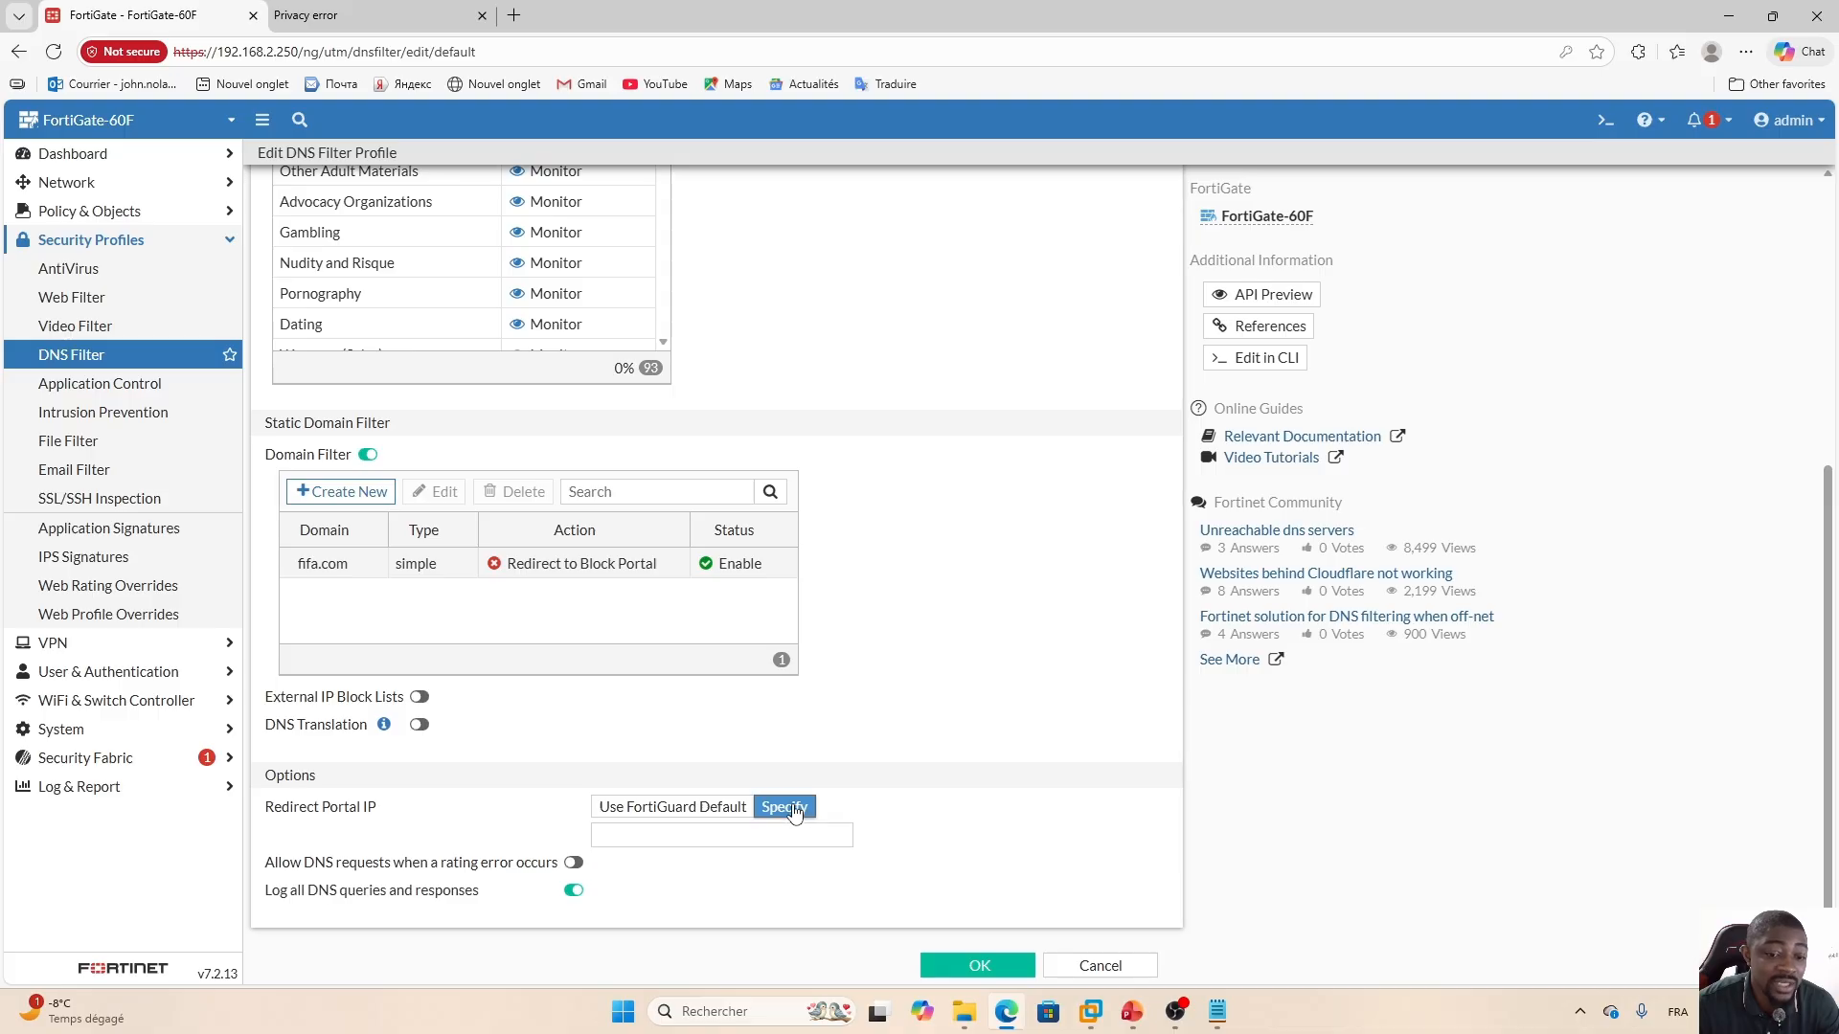
left_click(703, 837)
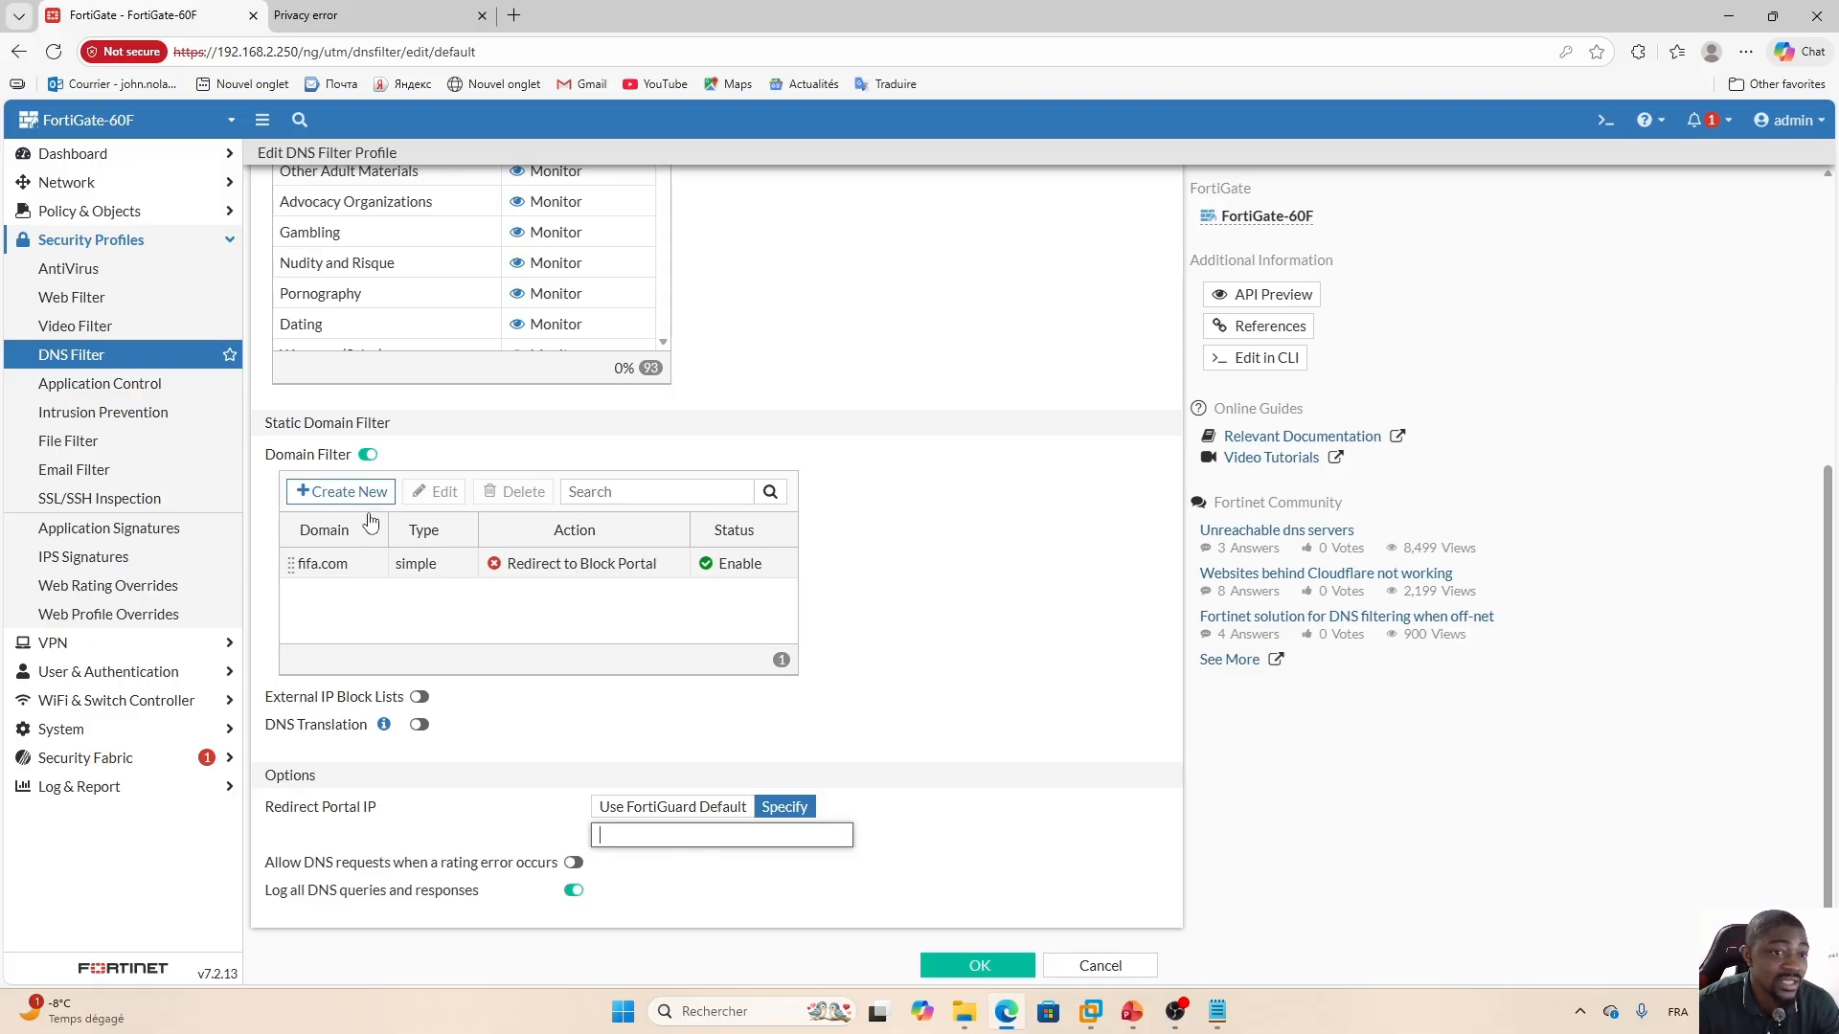
left_click(649, 809)
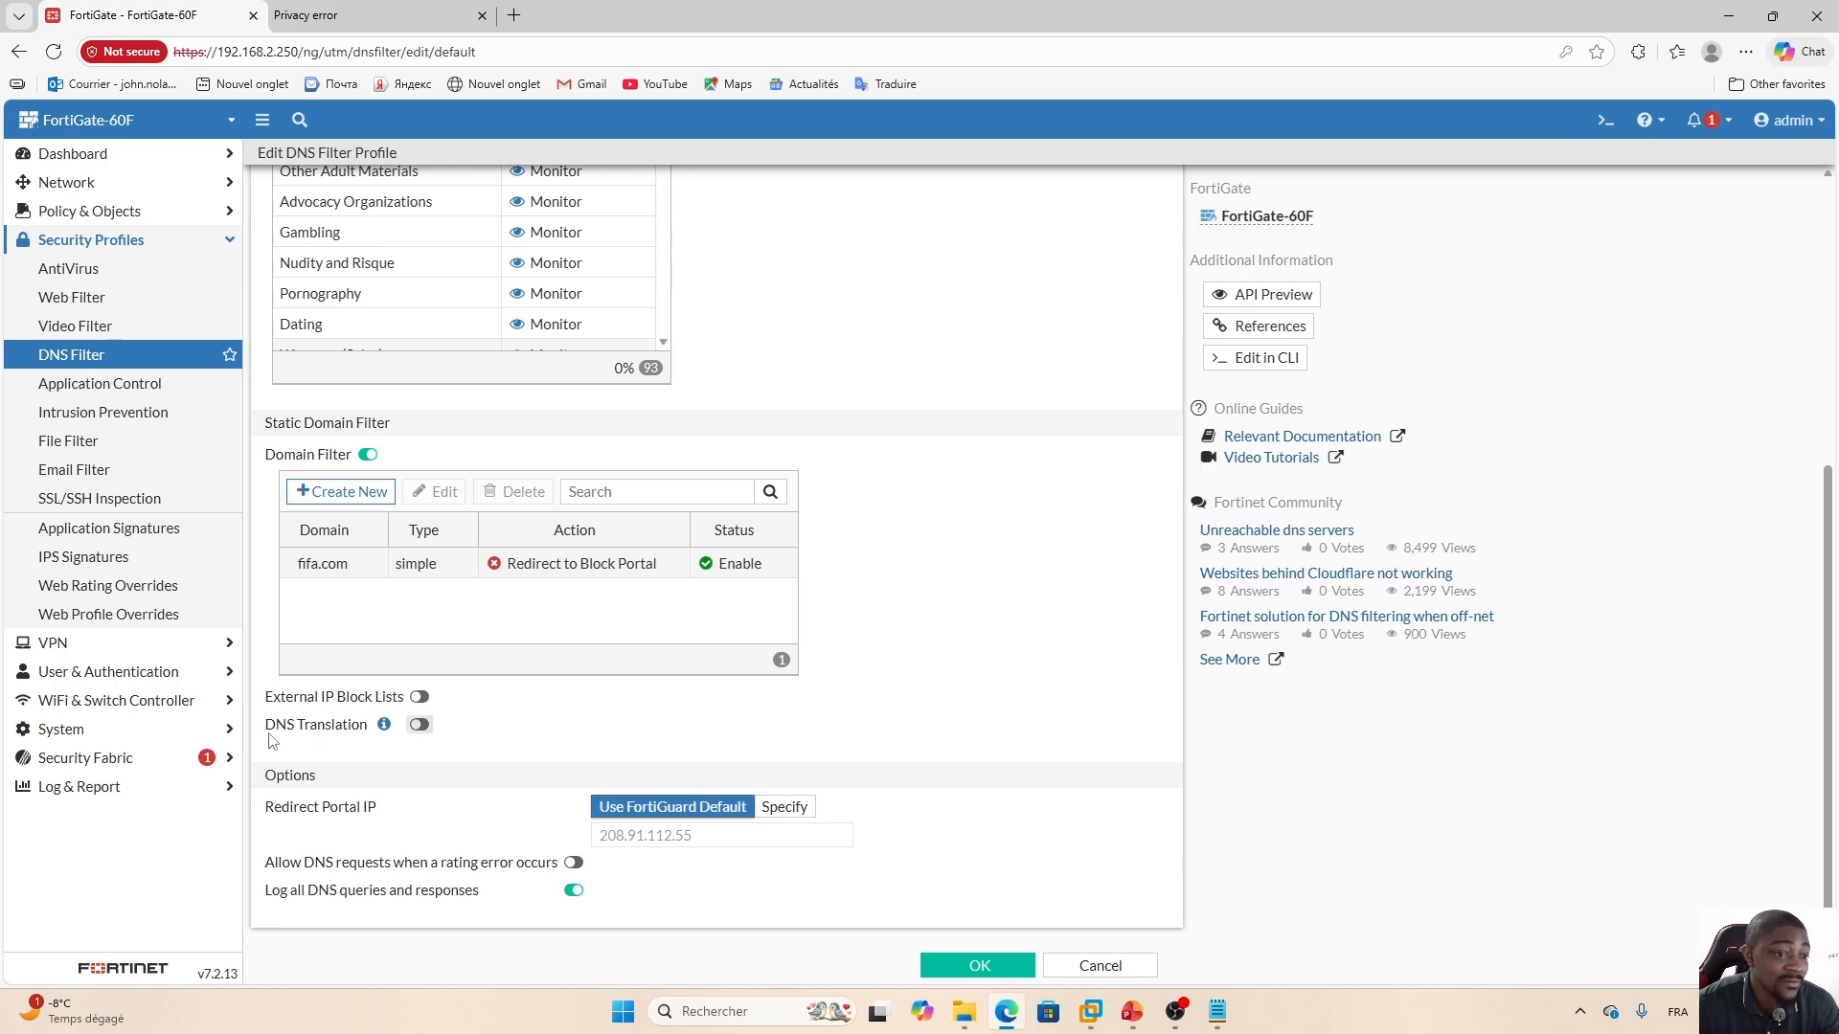
Copy the FortiGuard default Redirect Portal IP 208.91.112.55 and open it in a new browser tab.
left_click(134, 727)
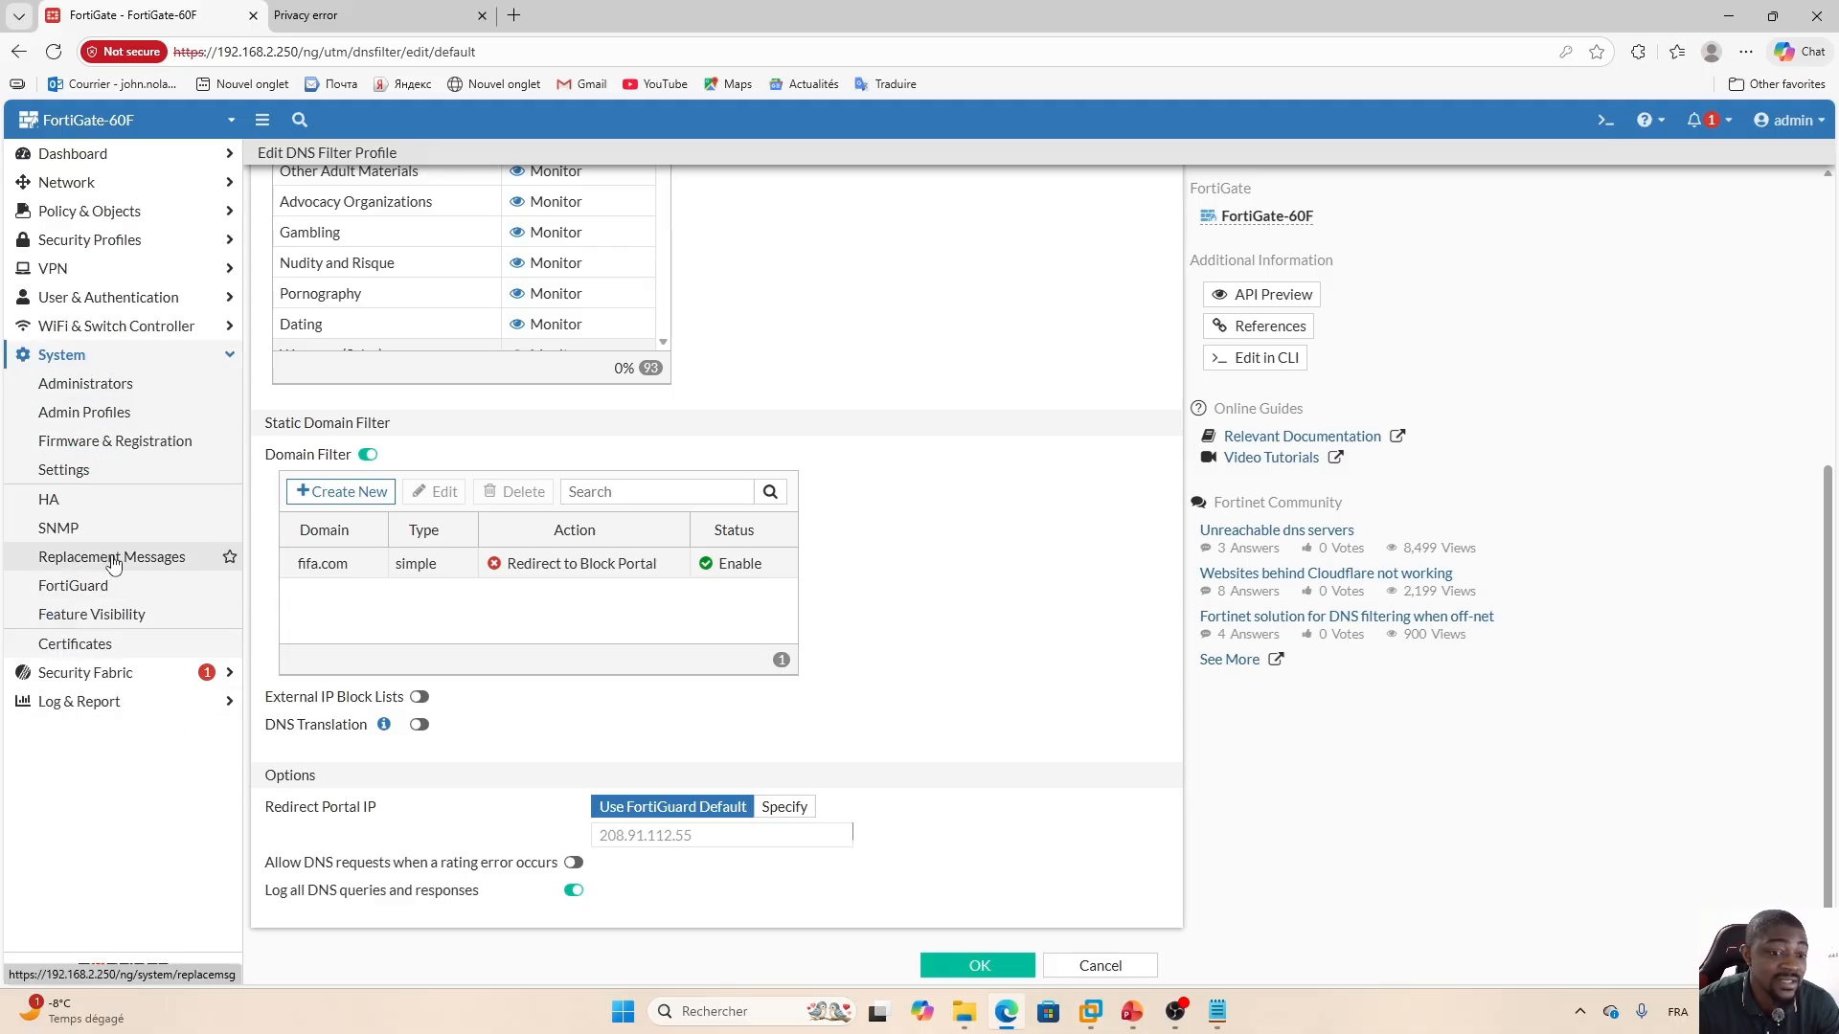
left_click(667, 808)
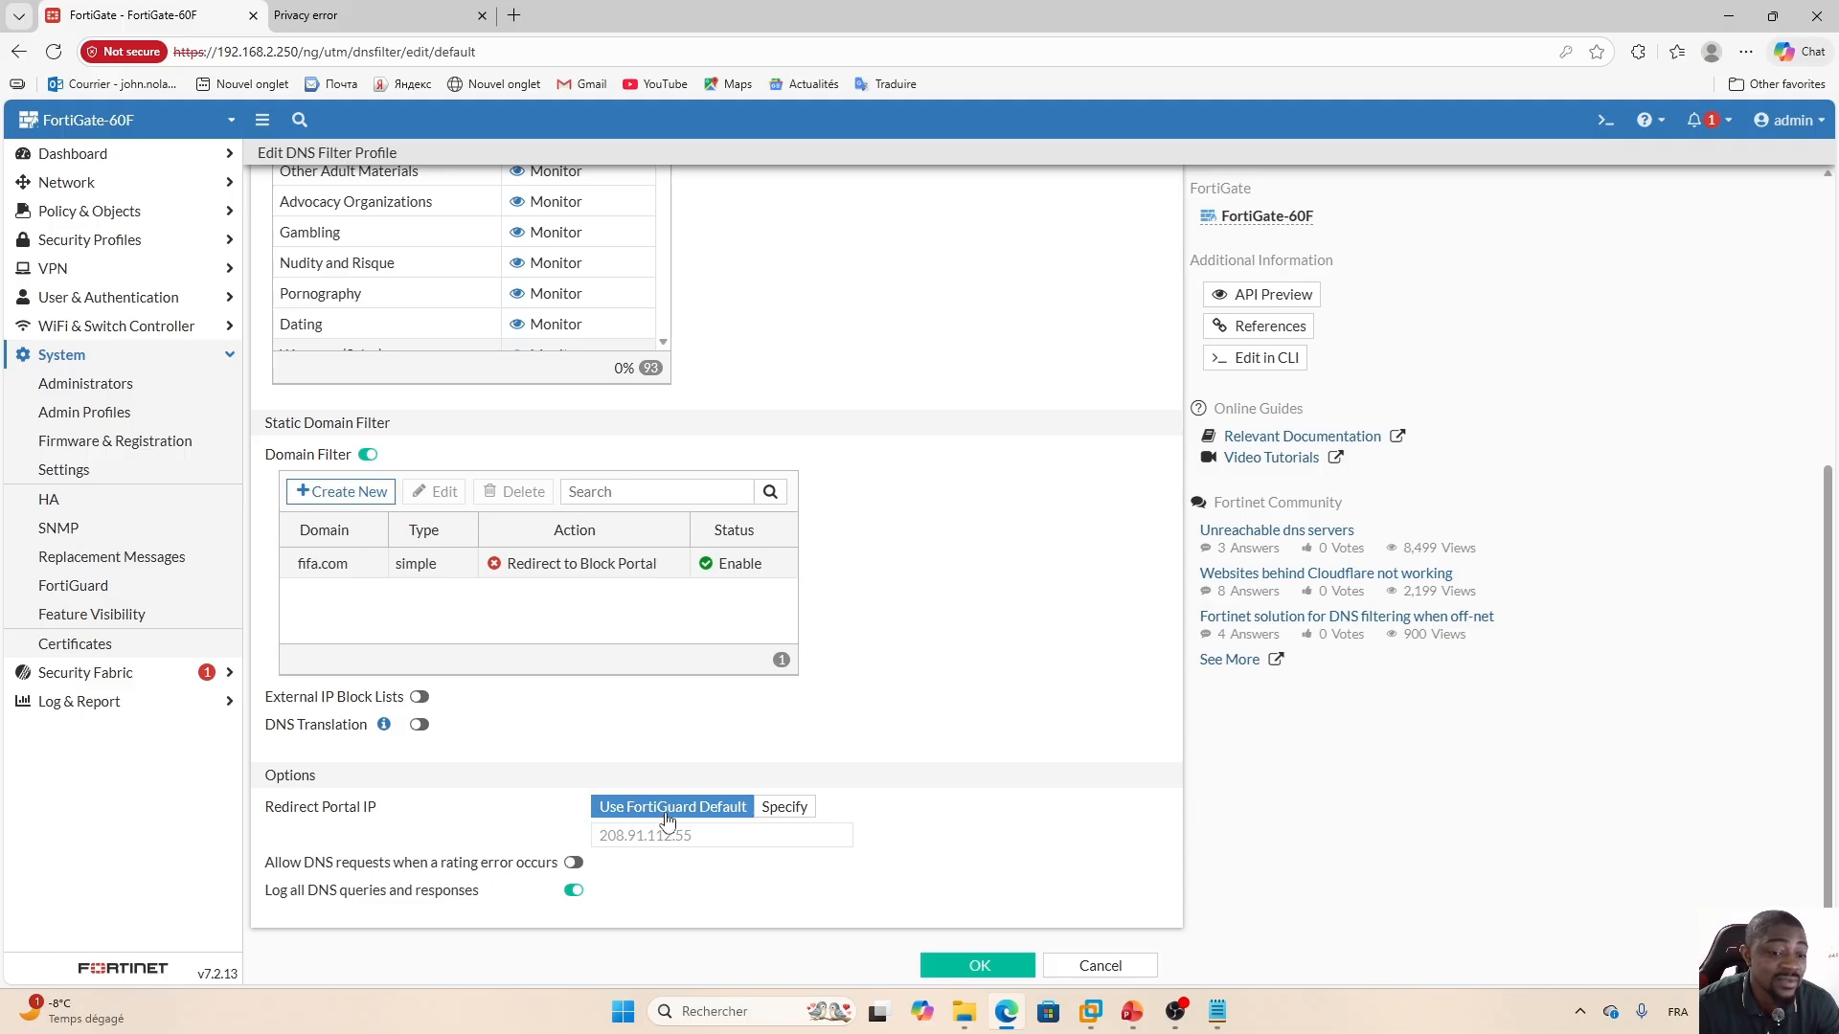
left_click_drag(691, 836, 598, 836)
key("ctrl+c")
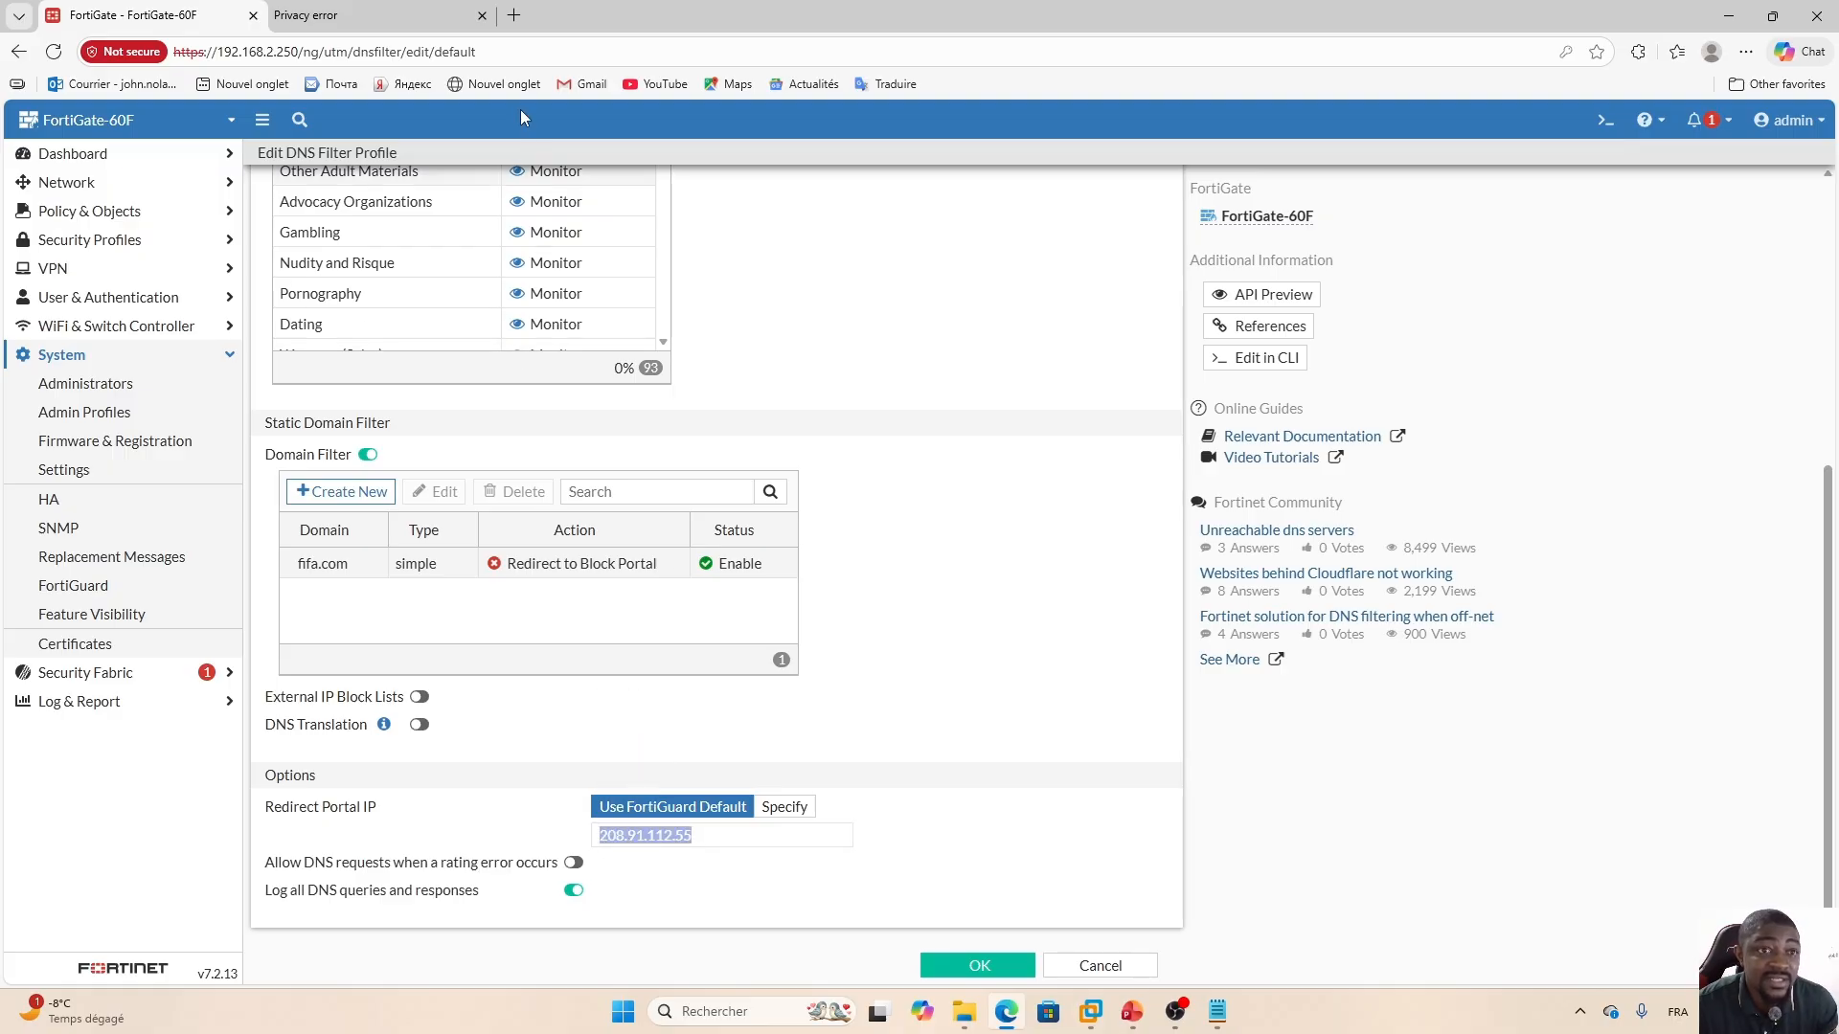
left_click(513, 15)
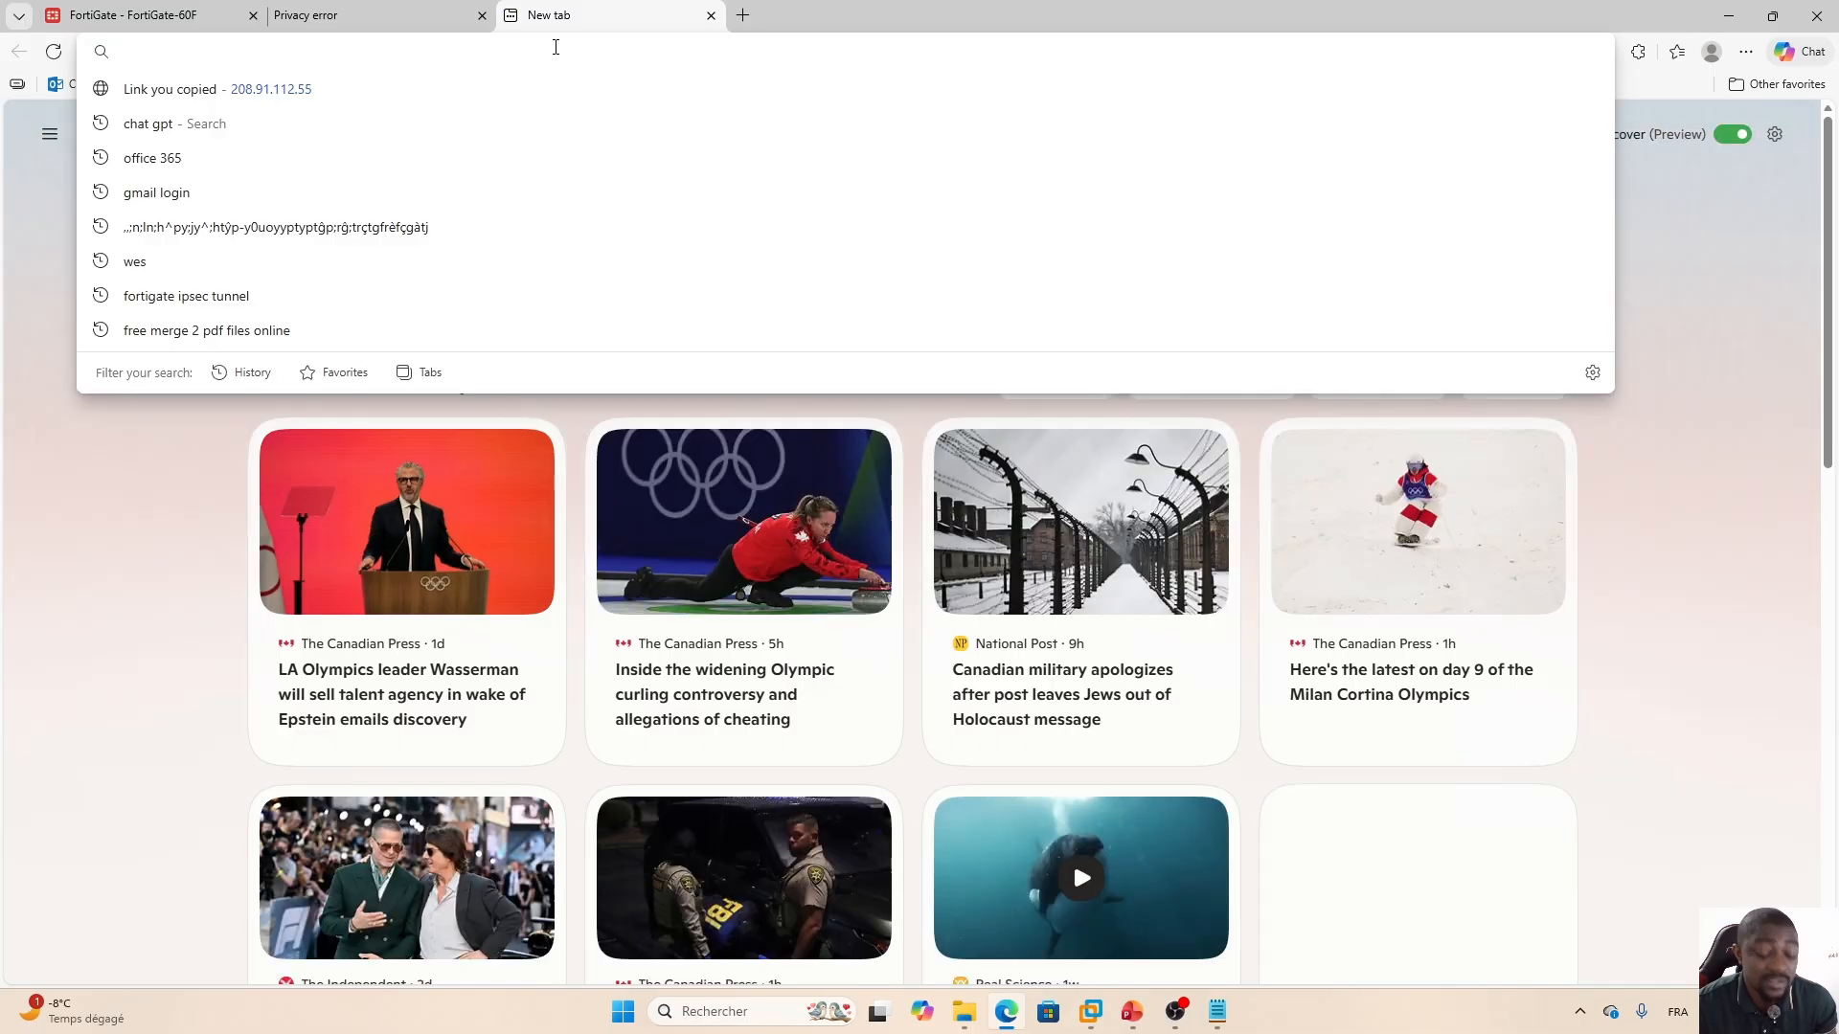
key("ctrl+v")
key("Return")
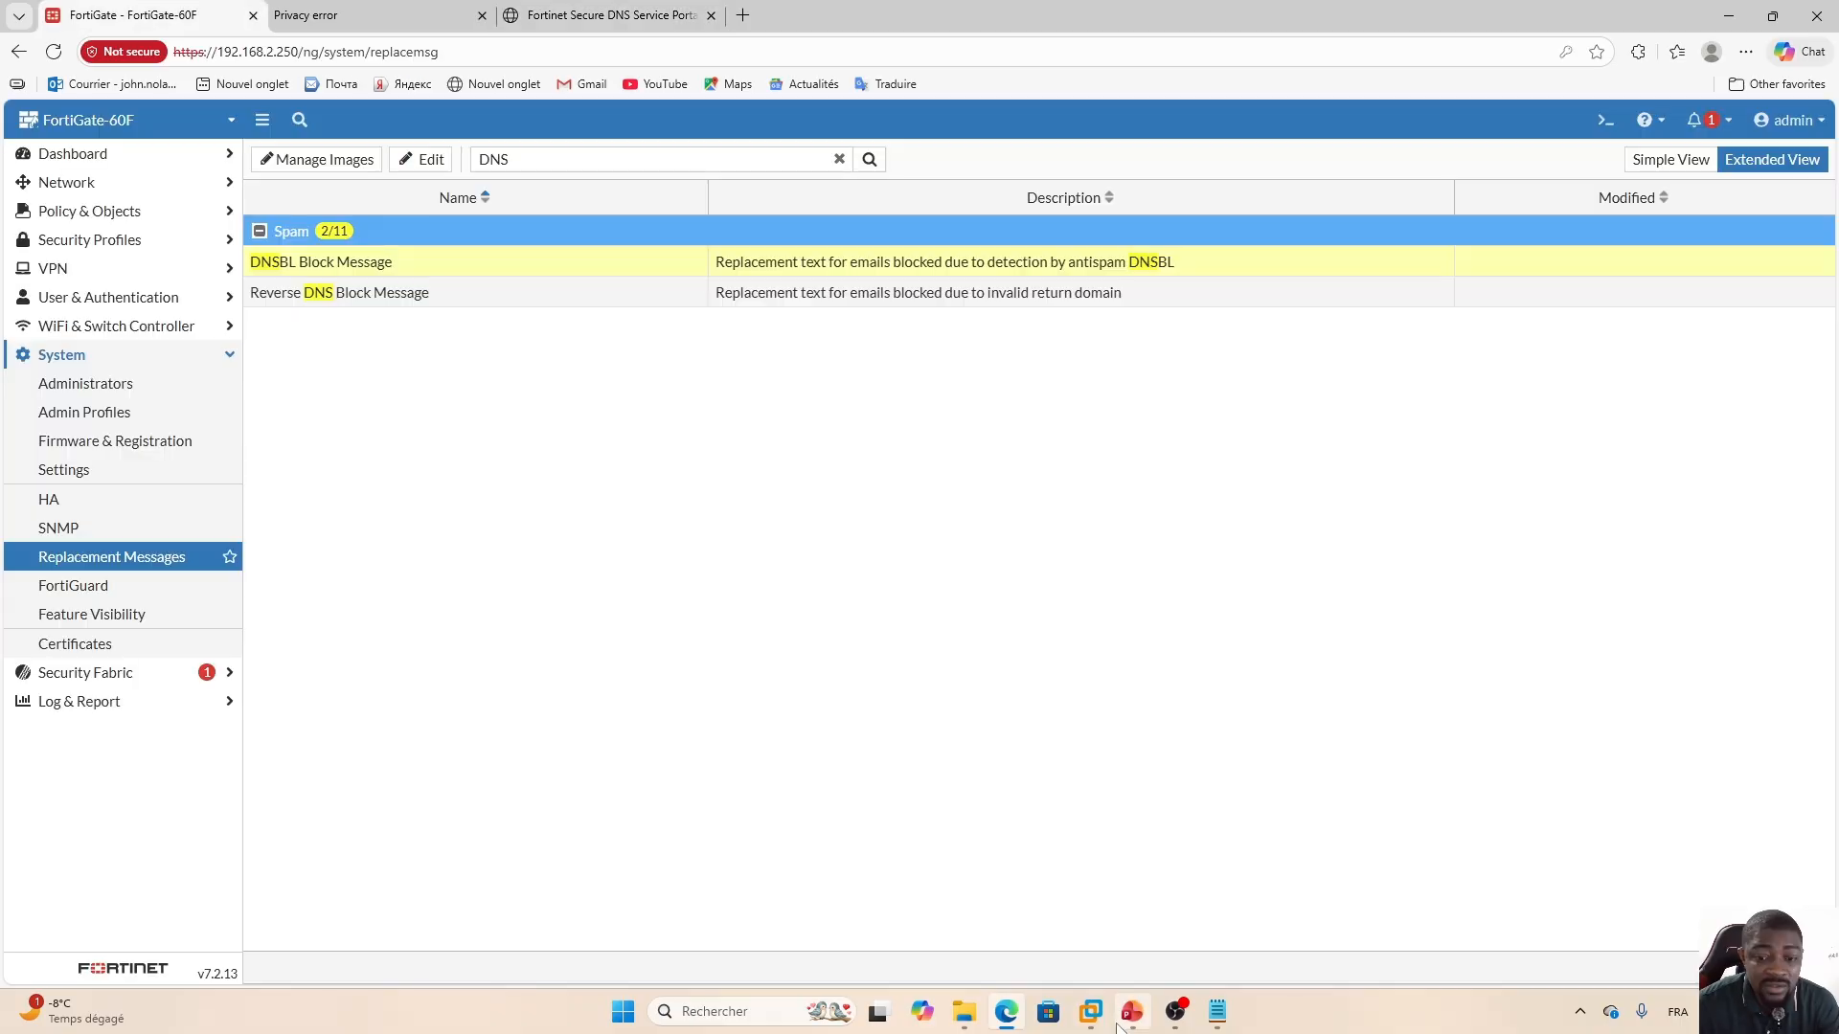
Switch to the Training Plan presentation in PowerPoint to review the block portal redirection tasks on the Activities slide.
left_click(1131, 1011)
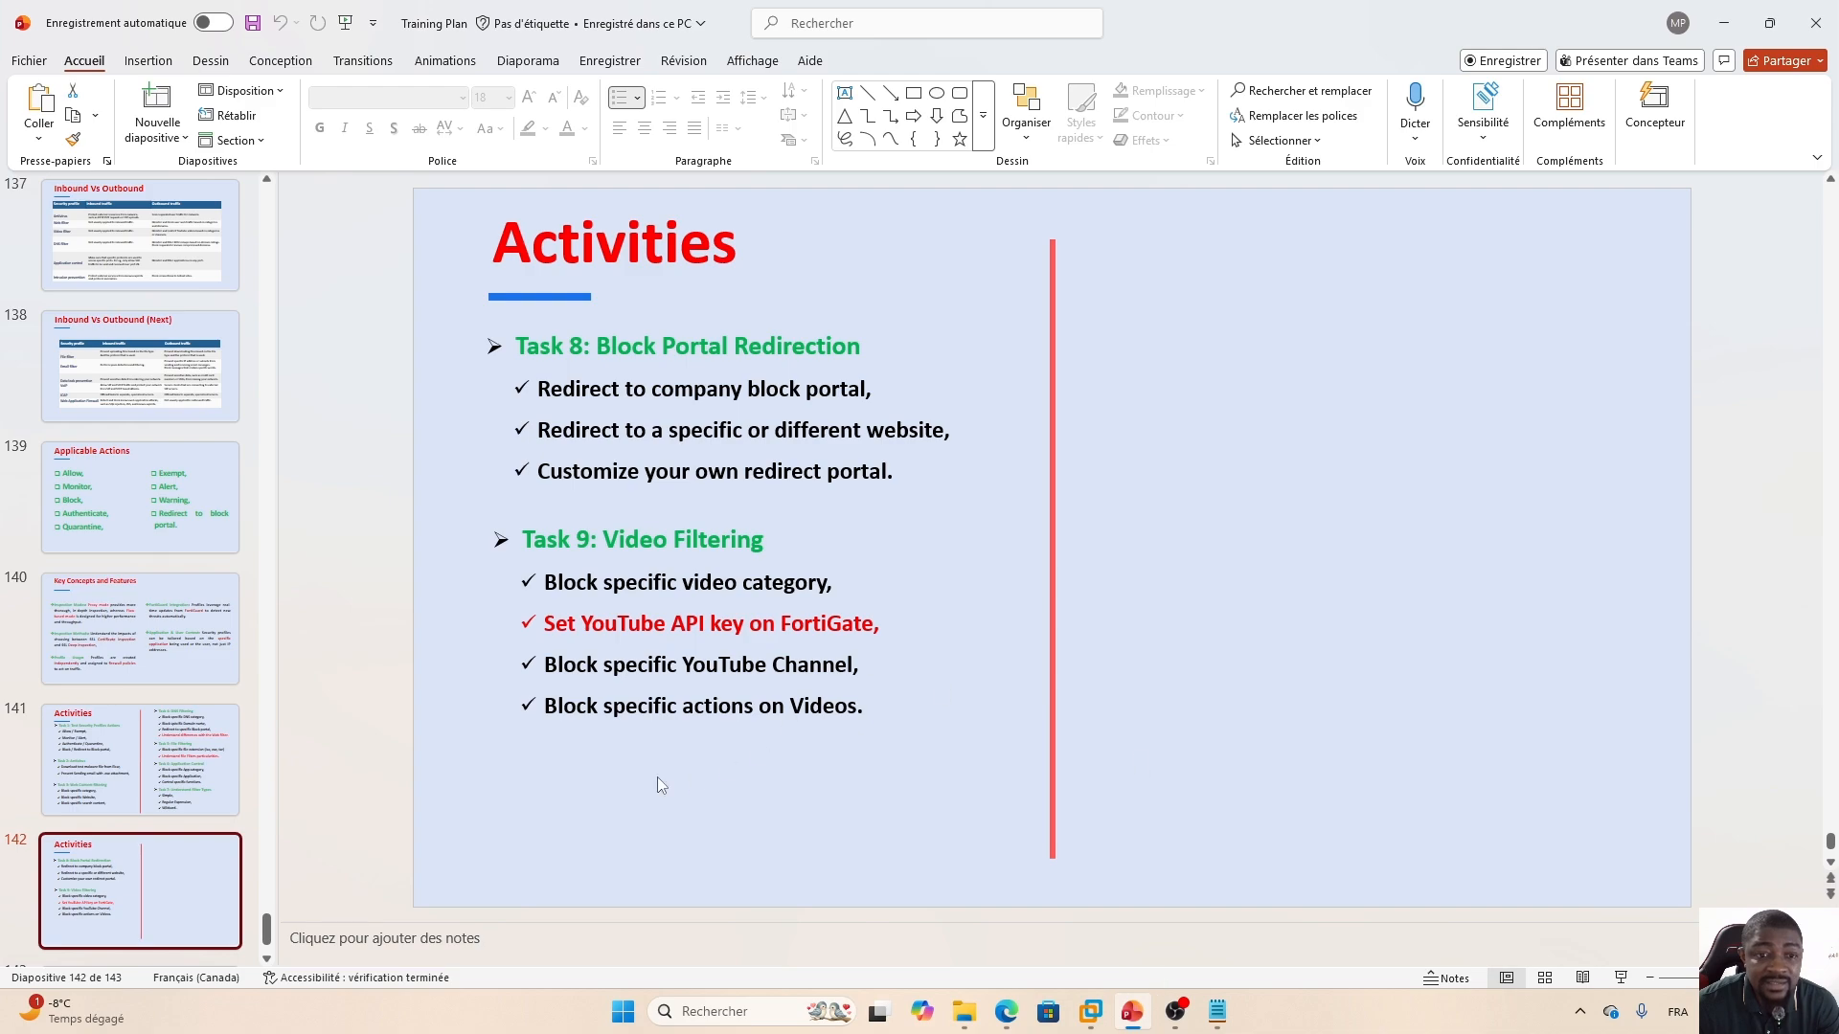